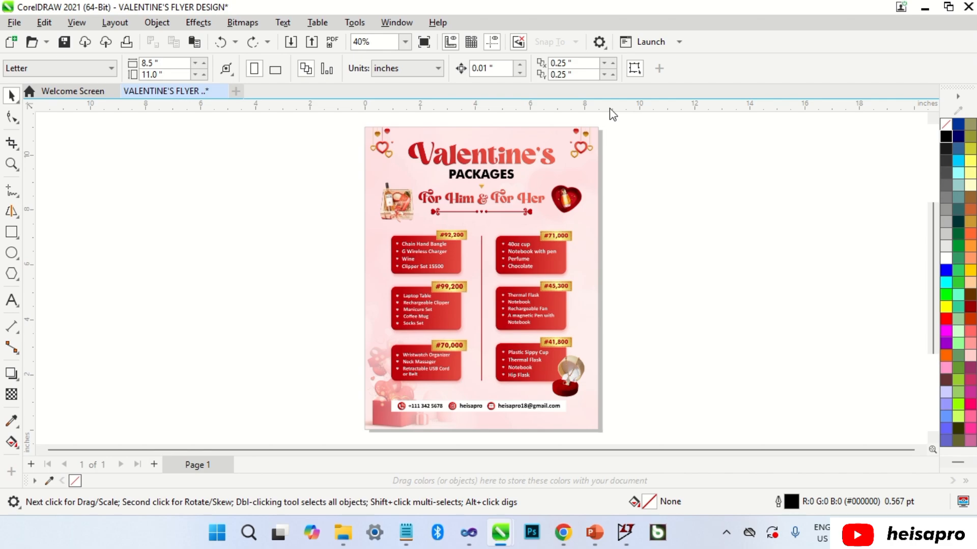
Add a horizontal guideline across the page, then delete the guidelines again.
drag(610, 109, 616, 393)
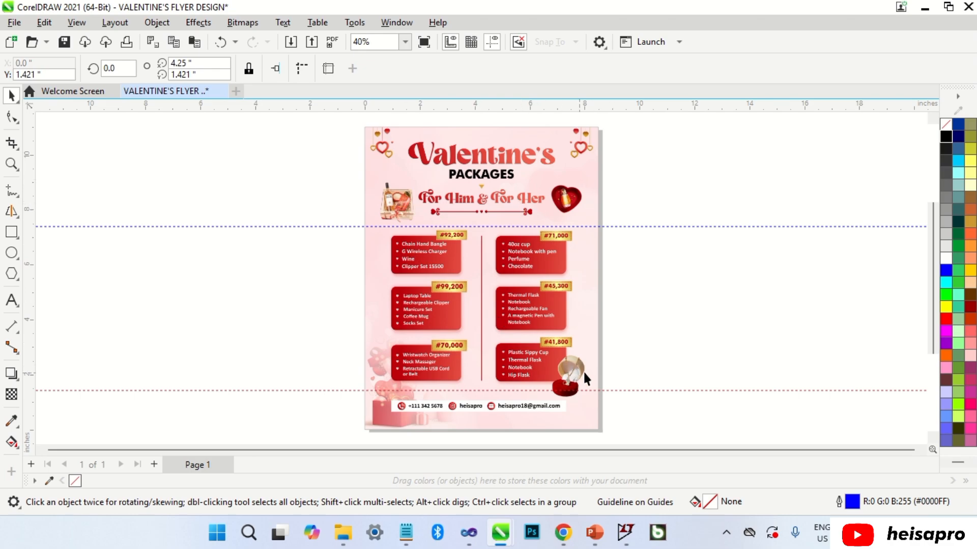
key(Delete)
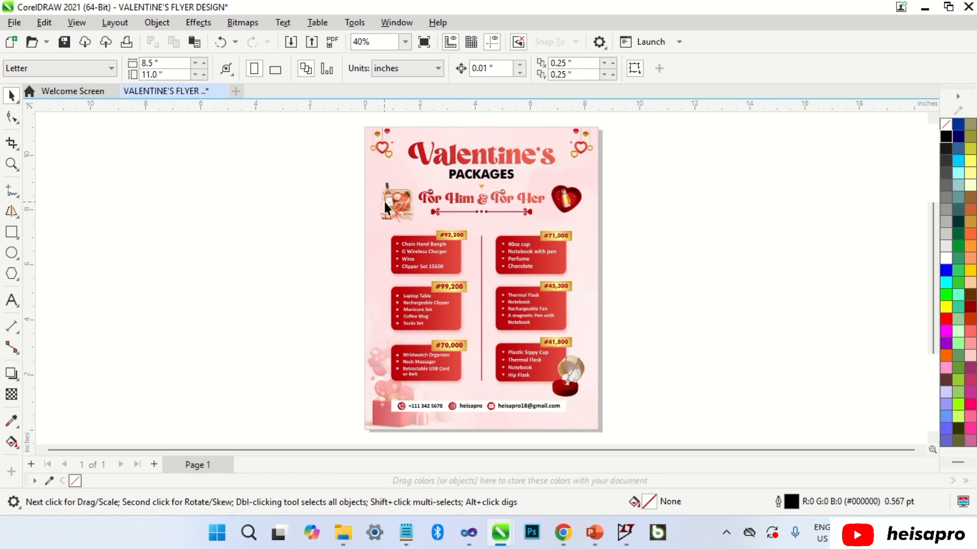
click(449, 200)
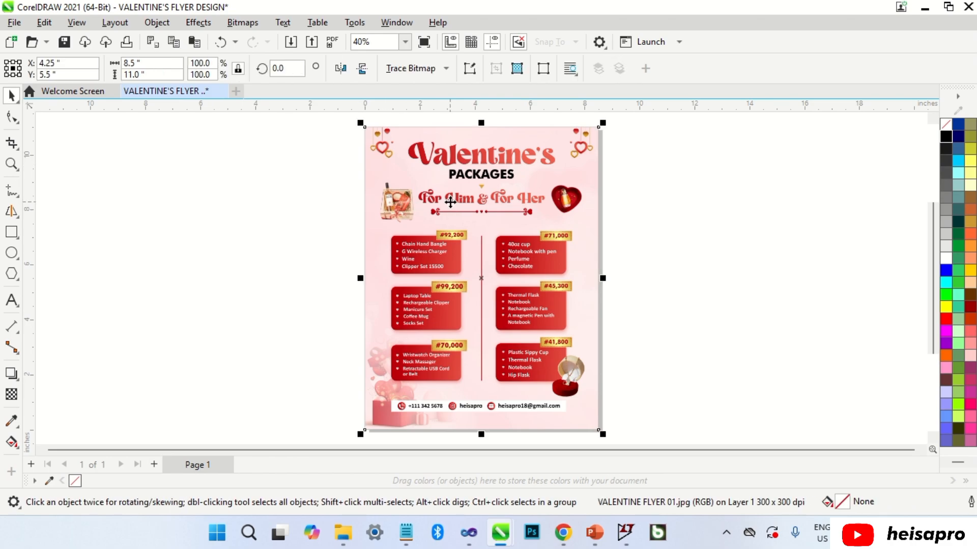
click(707, 236)
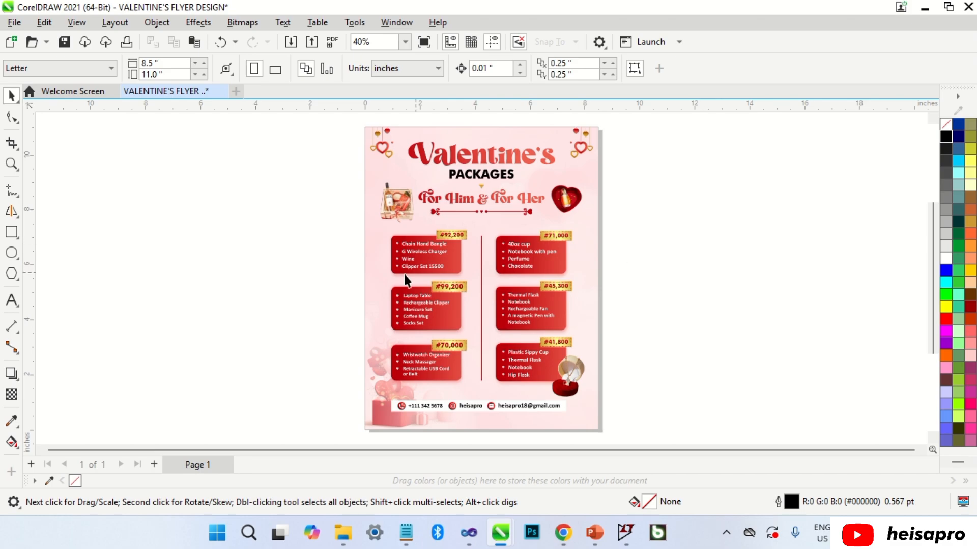
Draw an unfilled rectangle spanning the whole Letter page.
click(11, 233)
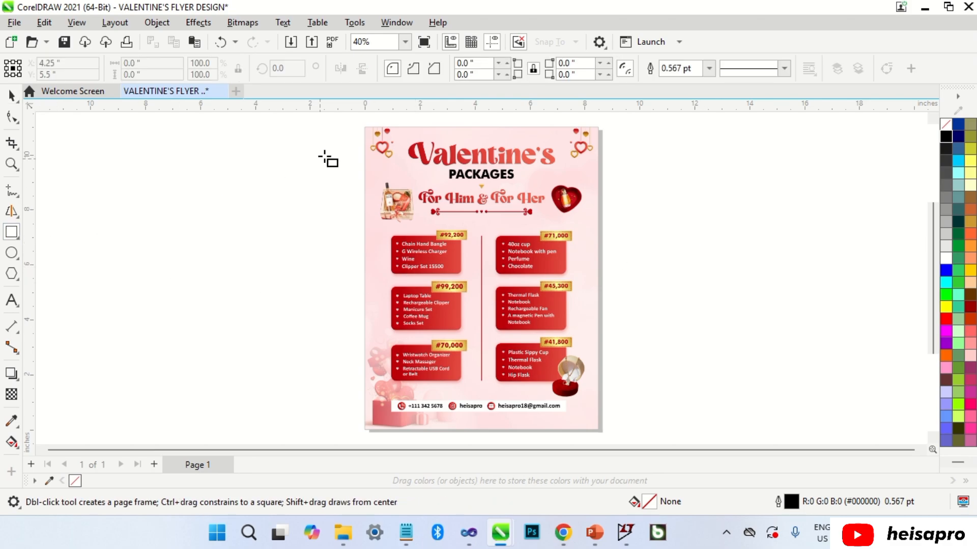
drag(365, 128, 600, 430)
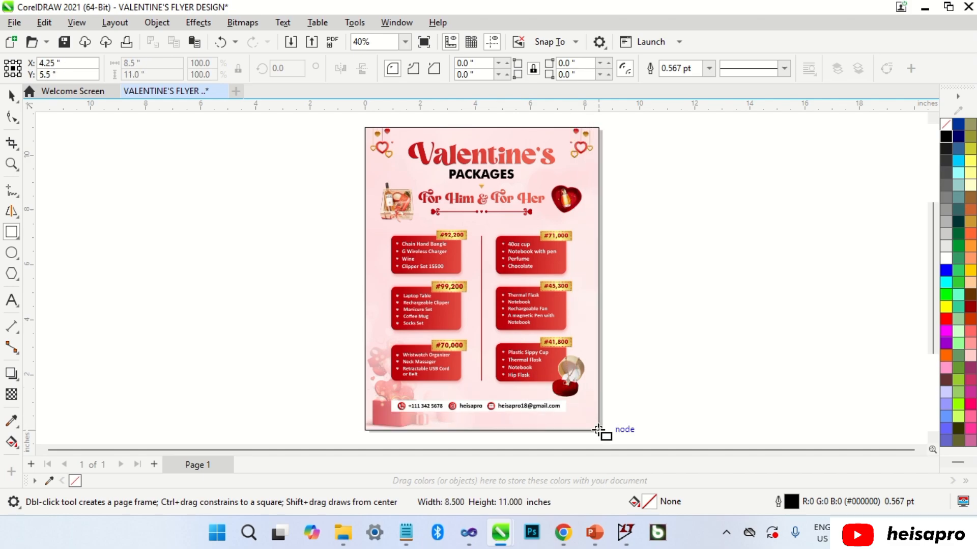
key(space)
click(661, 243)
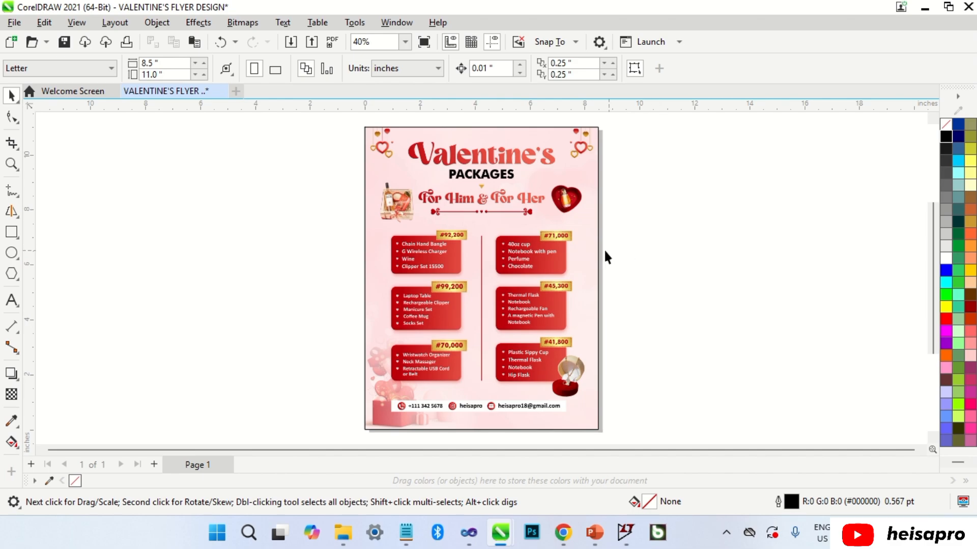
Bring the flyer image in front of the page-sized rectangle.
alt+click(589, 248)
alt+click(587, 246)
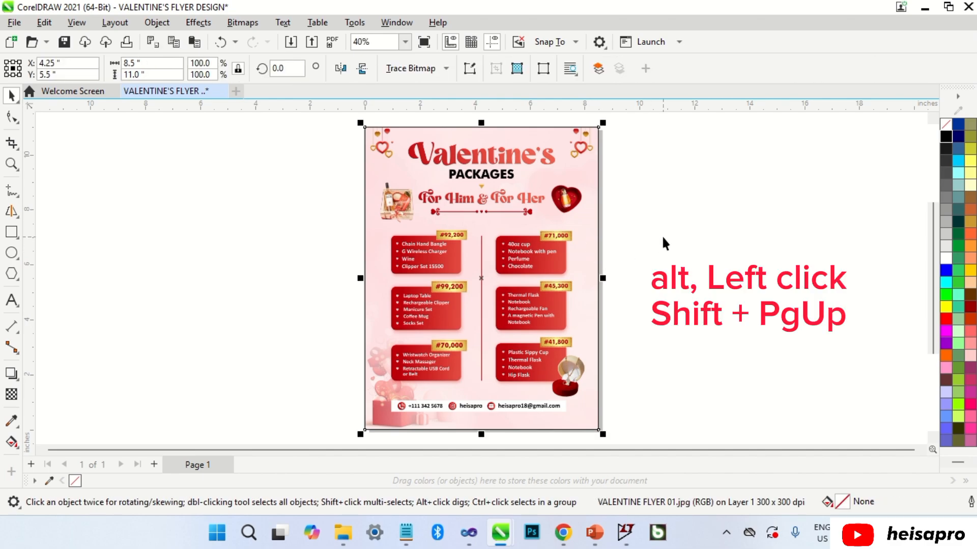
key(shift+Page_Up)
click(661, 236)
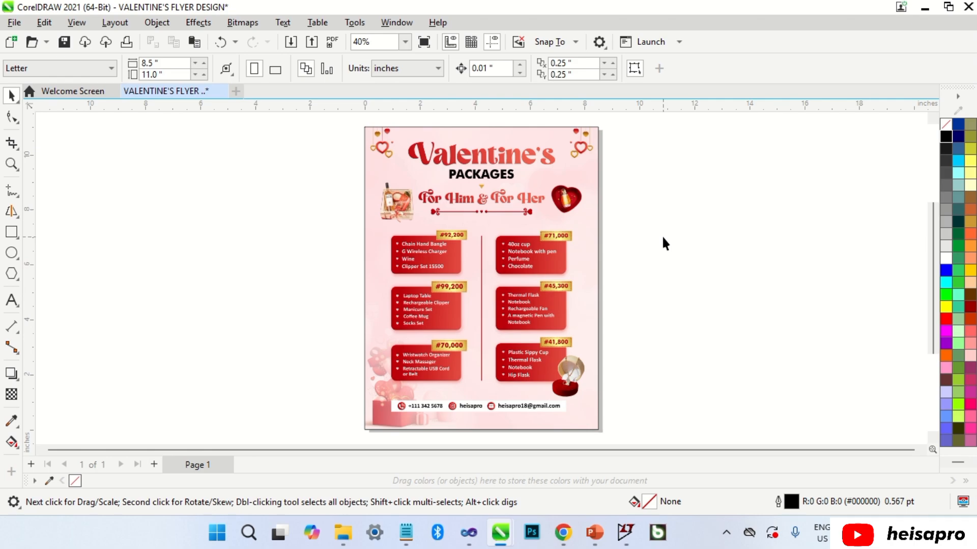
scroll(514, 127, up, 5)
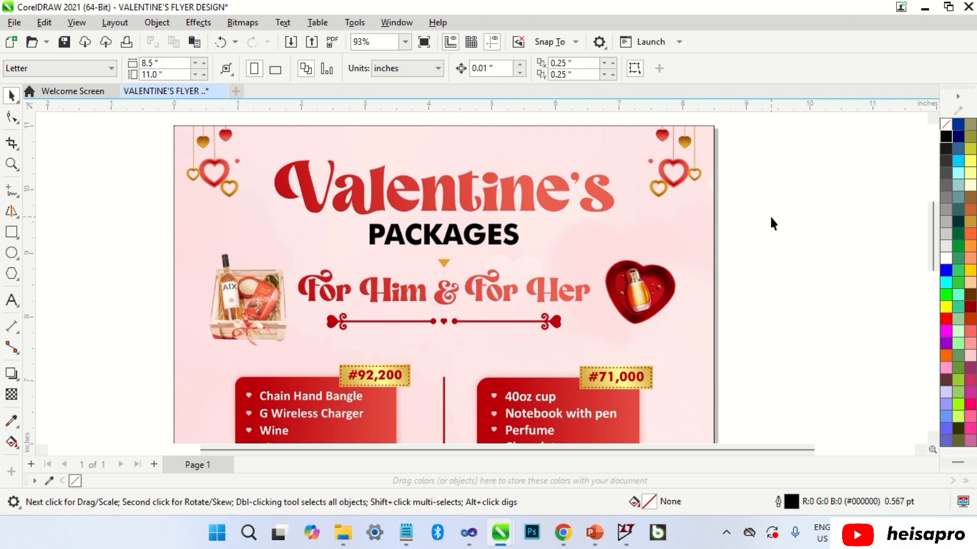
Type three text lines: Valentine's, PACKAGES and FOR HIM & HER.
click(12, 299)
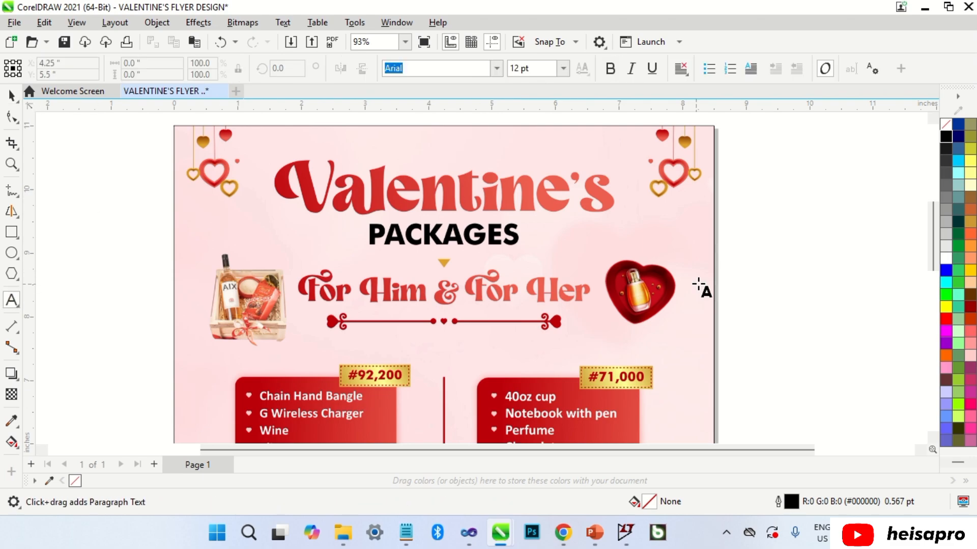
text(Va)
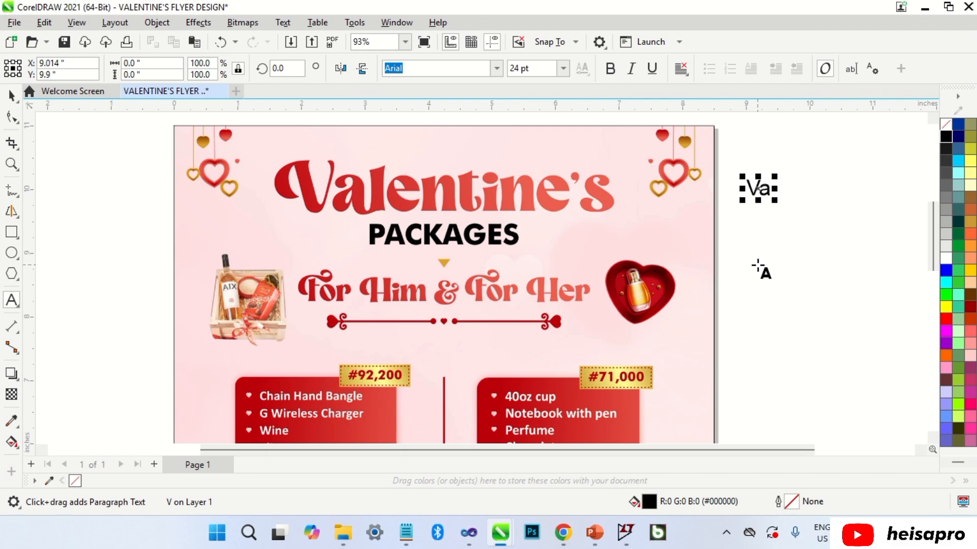
text(lentine's)
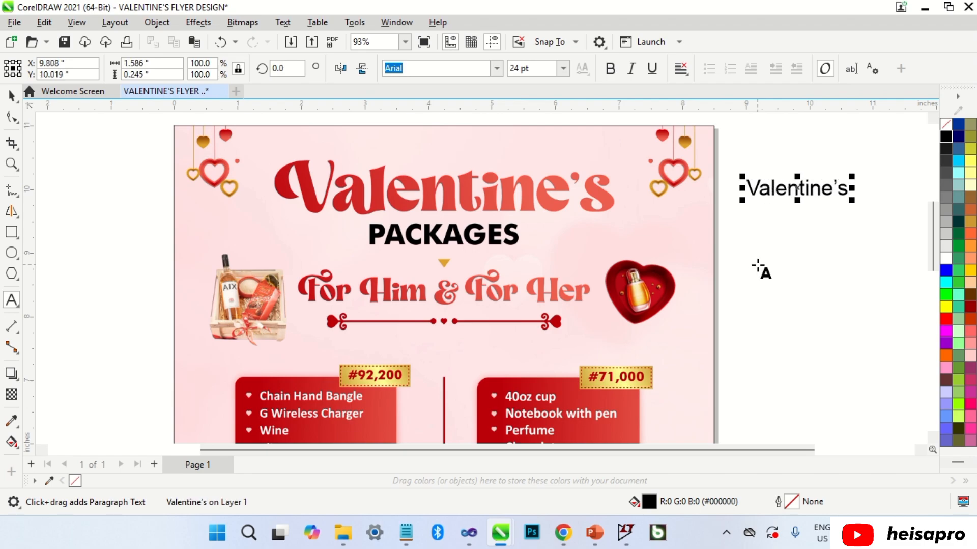
key(Return)
text(PACKAGES)
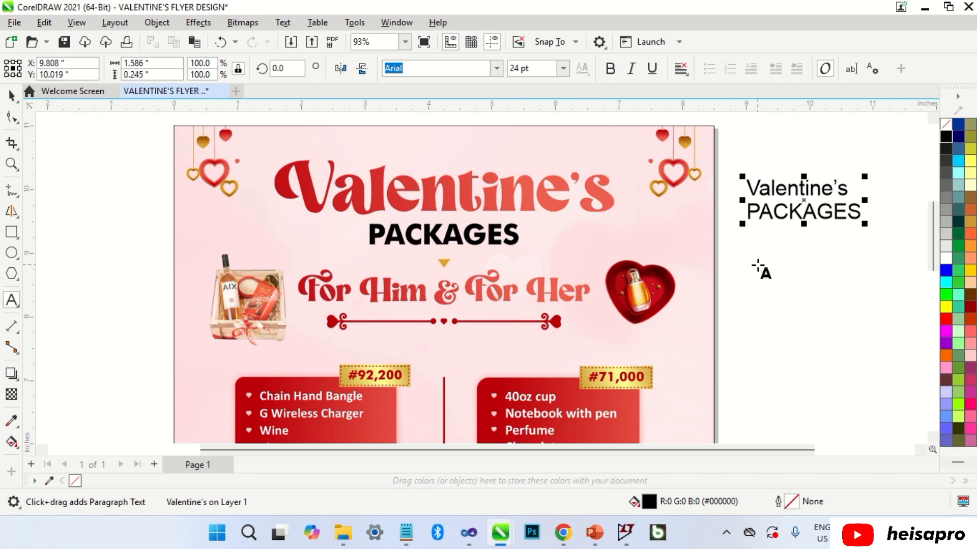
key(Return)
text(FOR HIM & HER)
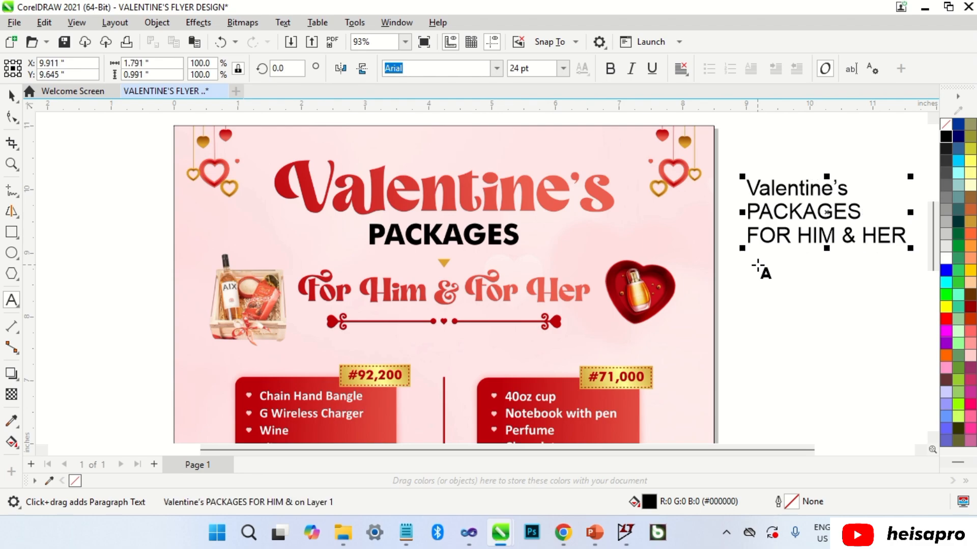
key(ctrl+space)
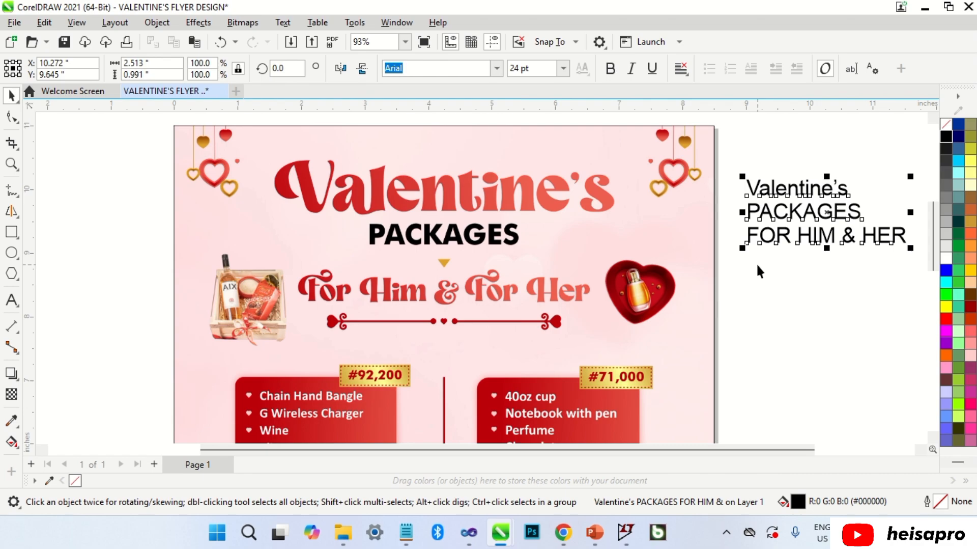
Break the text apart and lay an enlarged Magic Retro Valentine's over the red heading.
key(ctrl+k)
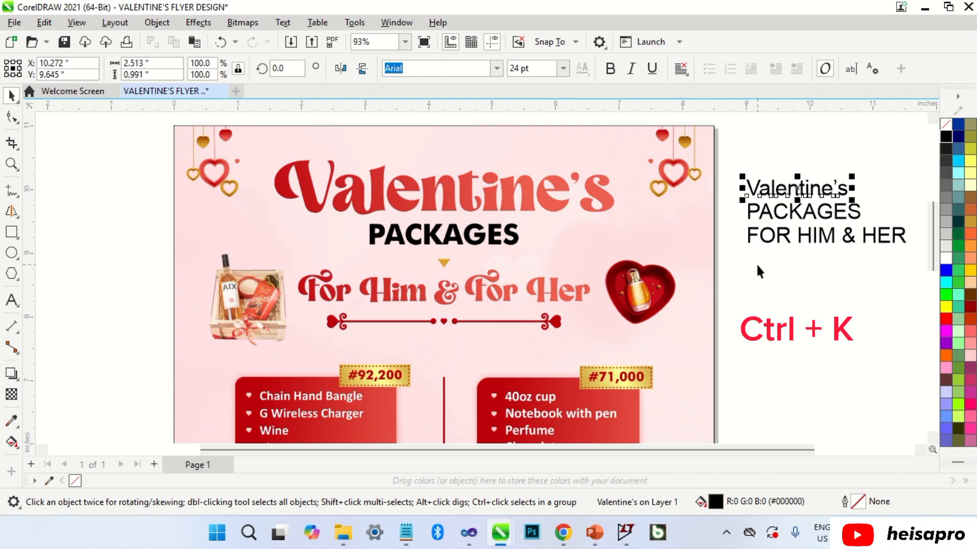
drag(780, 187, 416, 151)
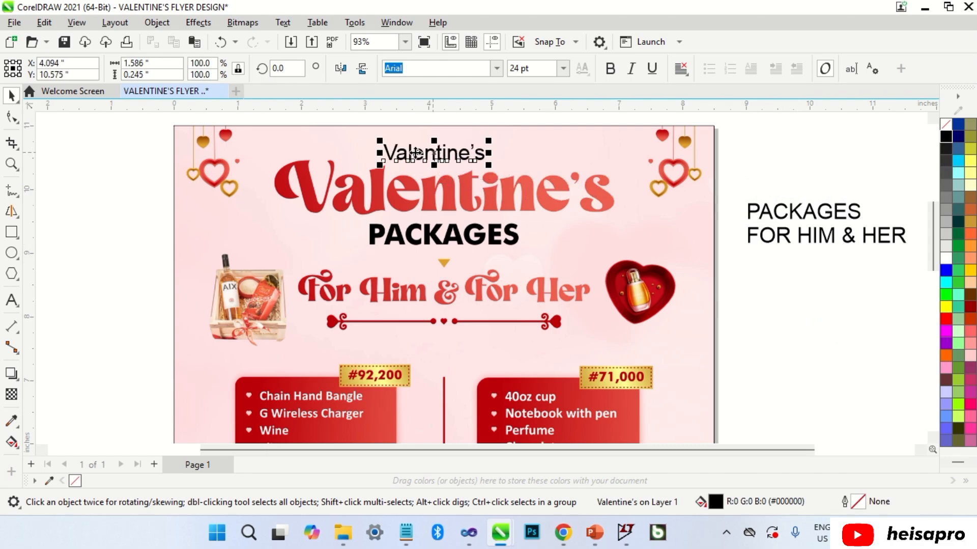
click(498, 69)
click(481, 129)
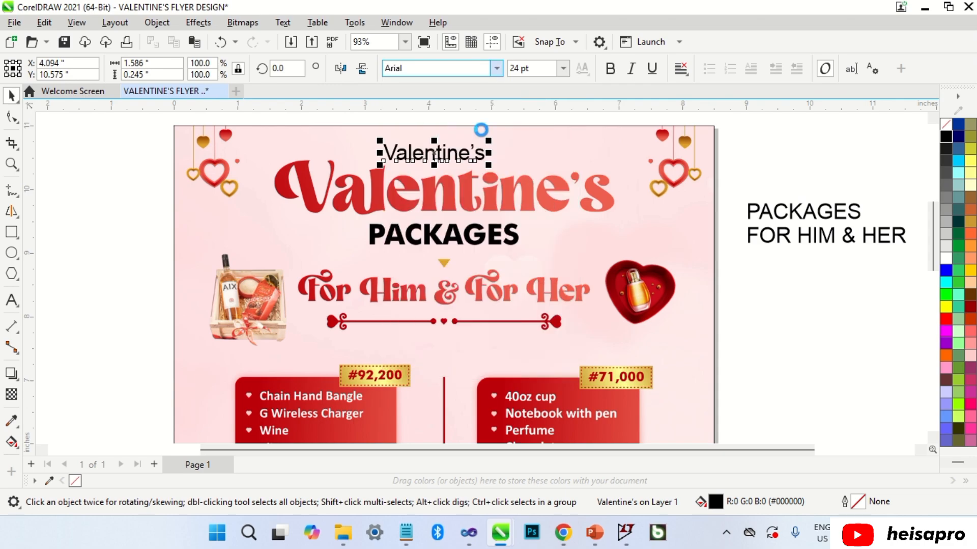
drag(483, 159, 624, 266)
drag(529, 210, 525, 187)
scroll(615, 158, up, 1)
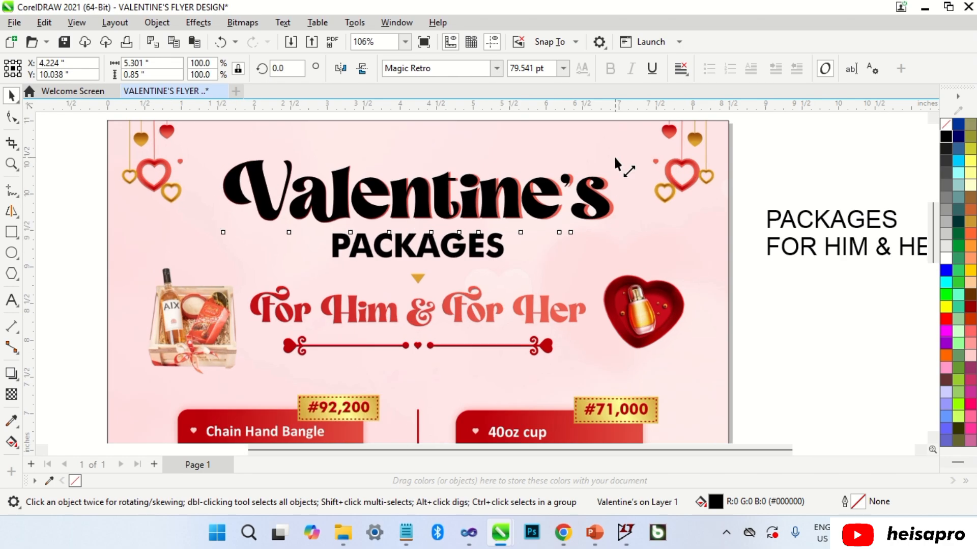
key(Escape)
Move PACKAGES onto the flyer's subheading and make it red Futura Md BT.
scroll(806, 229, down, 1)
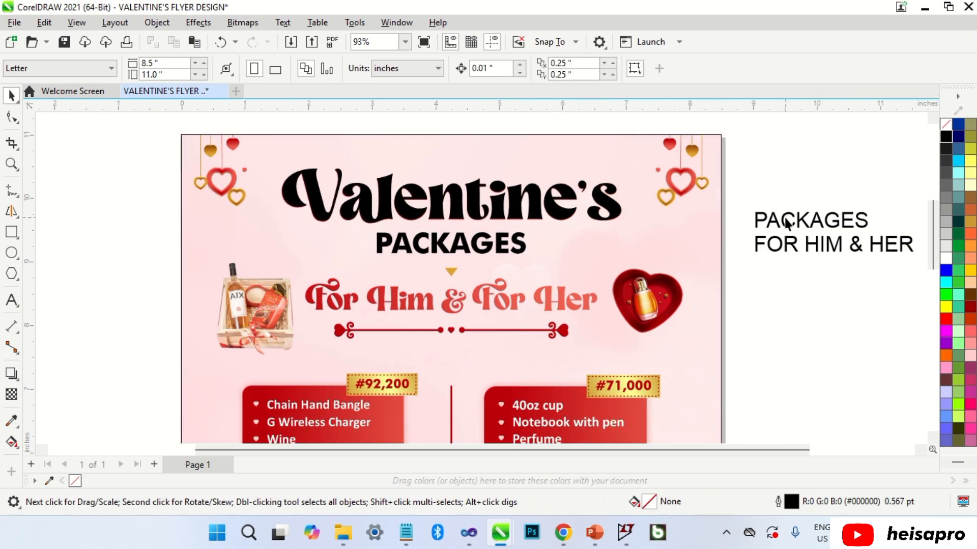
click(786, 222)
drag(786, 222, 410, 252)
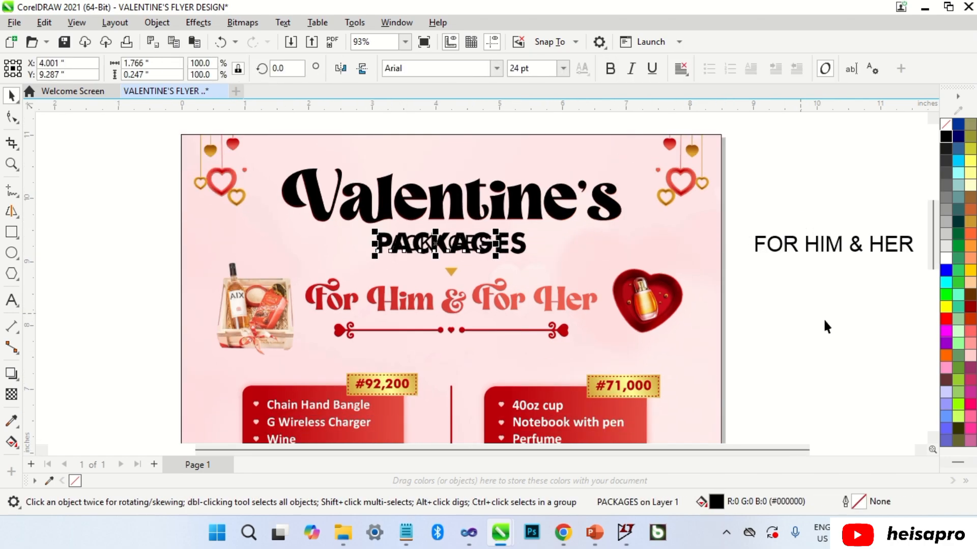
click(946, 319)
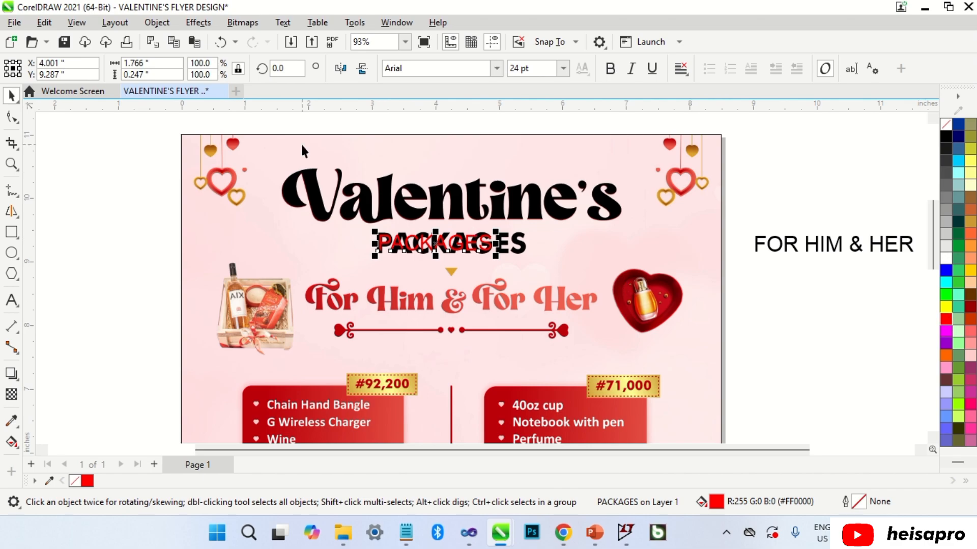
click(437, 68)
click(451, 210)
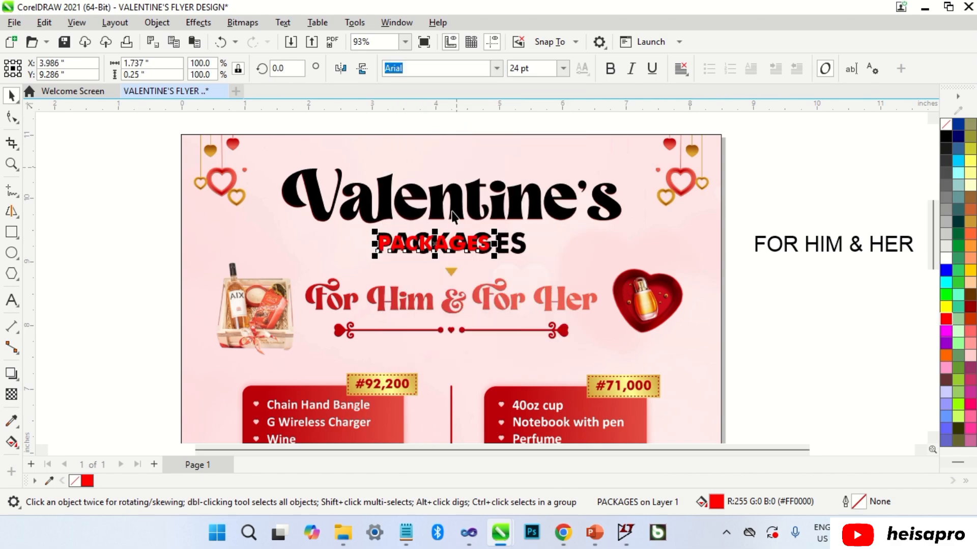
Scale and nudge PACKAGES to match the flyer's original subheading.
scroll(419, 239, up, 2)
drag(520, 232, 580, 215)
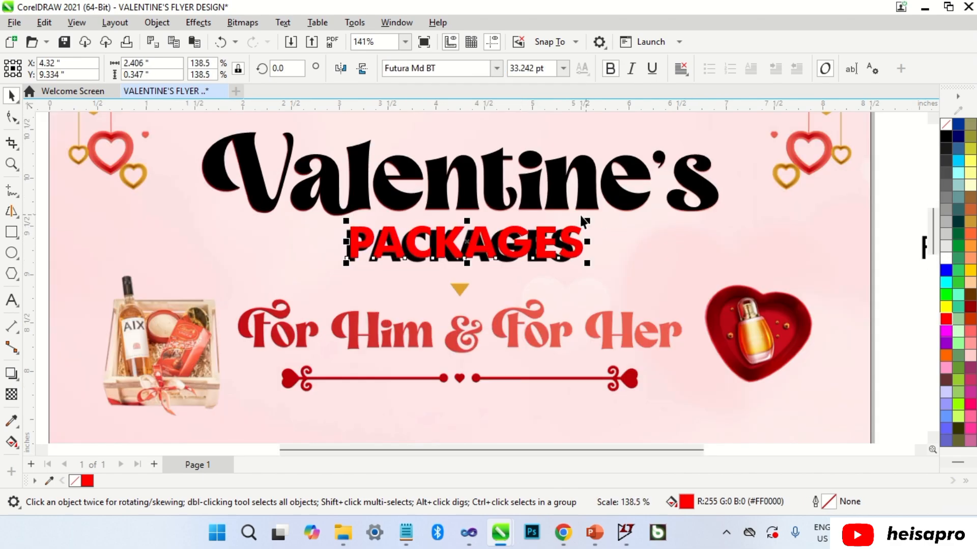
scroll(500, 235, up, 1)
drag(437, 249, 433, 253)
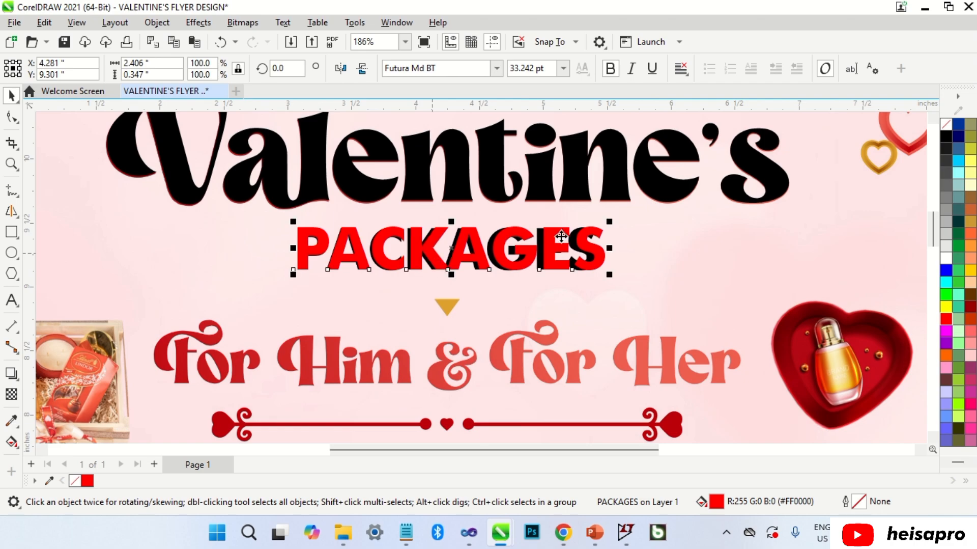
drag(610, 221, 603, 218)
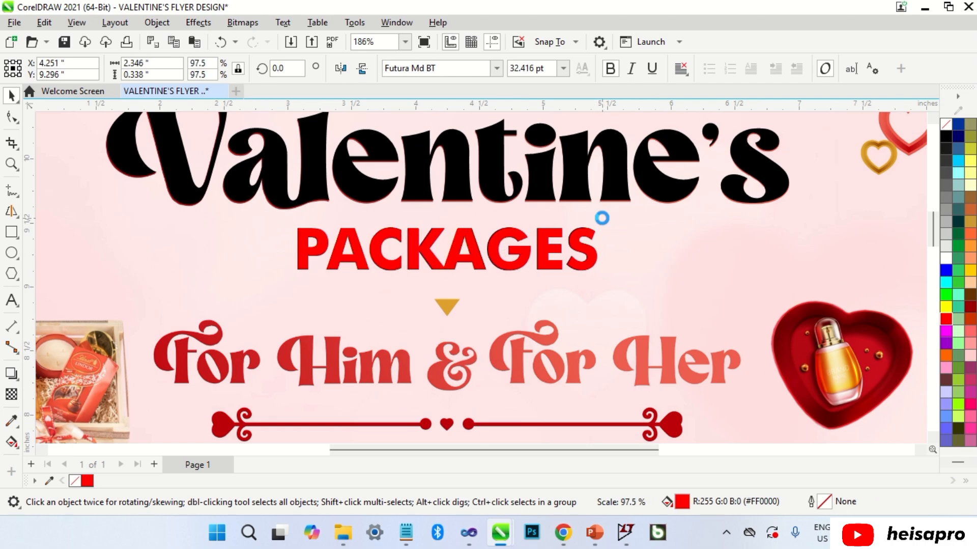
scroll(602, 218, down, 3)
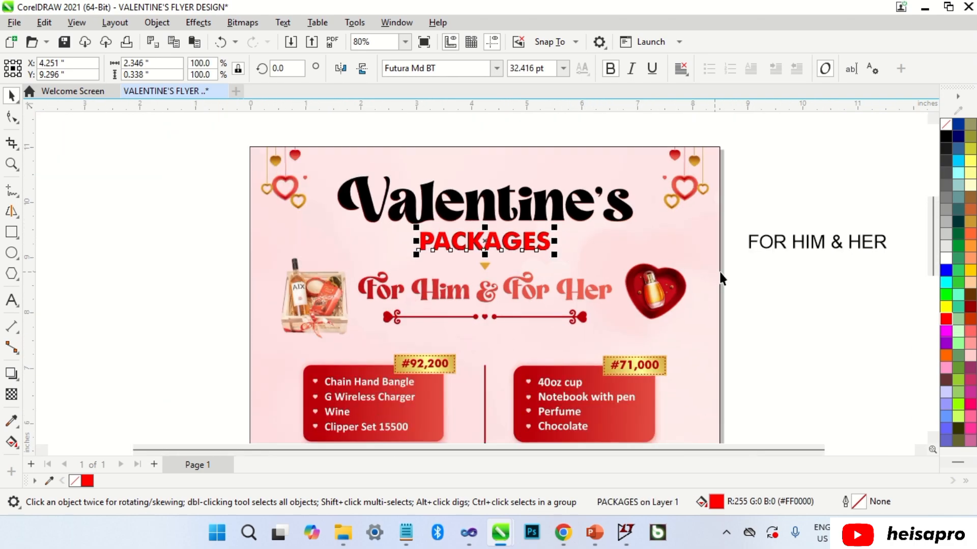
click(765, 313)
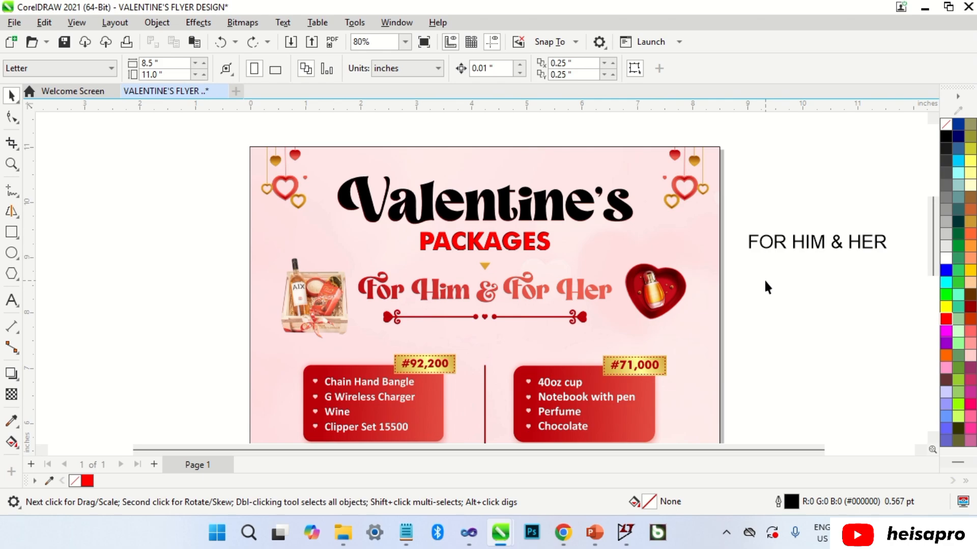
Change the FOR HIM & HER text to Title Case with Change Case.
double_click(781, 239)
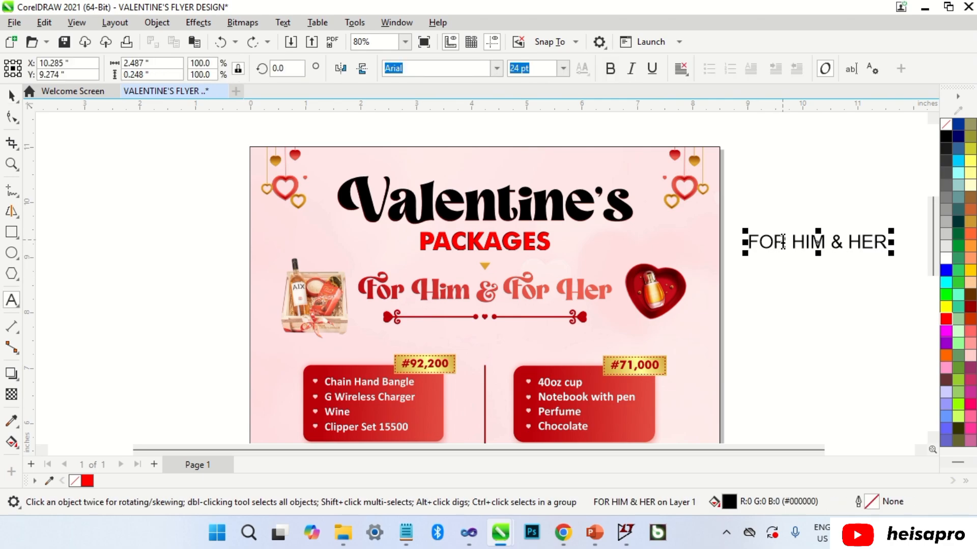
key(ctrl+a)
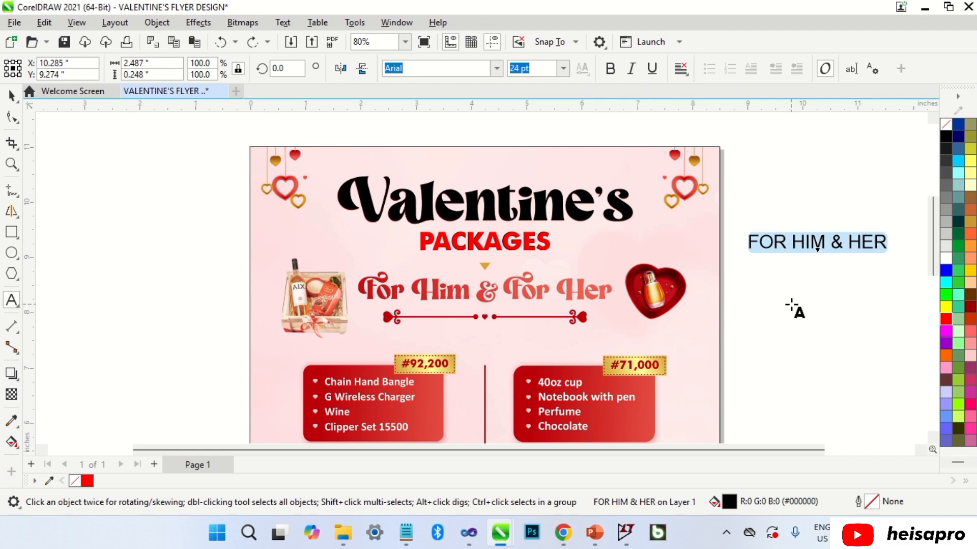
key(shift+F3)
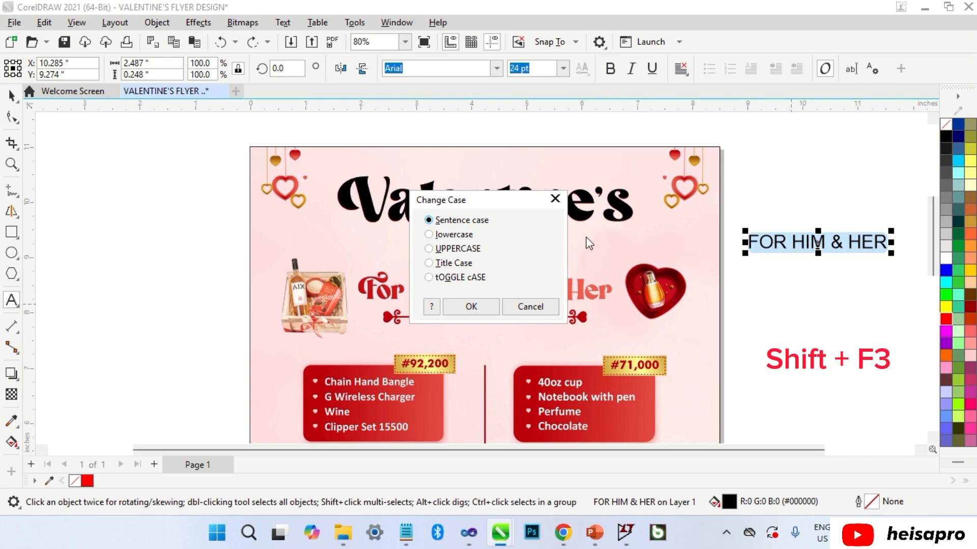
click(430, 235)
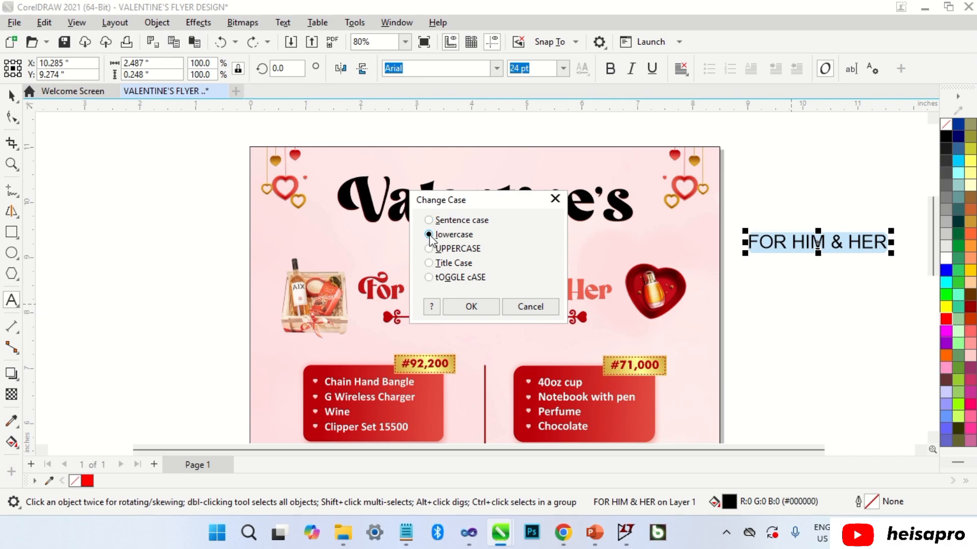
click(429, 249)
click(430, 263)
click(431, 277)
drag(467, 195, 246, 186)
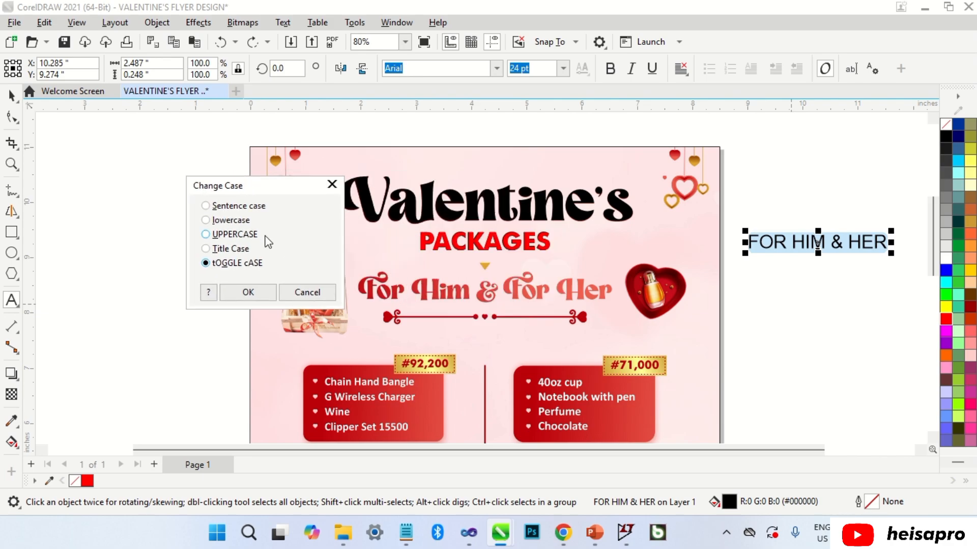
click(244, 253)
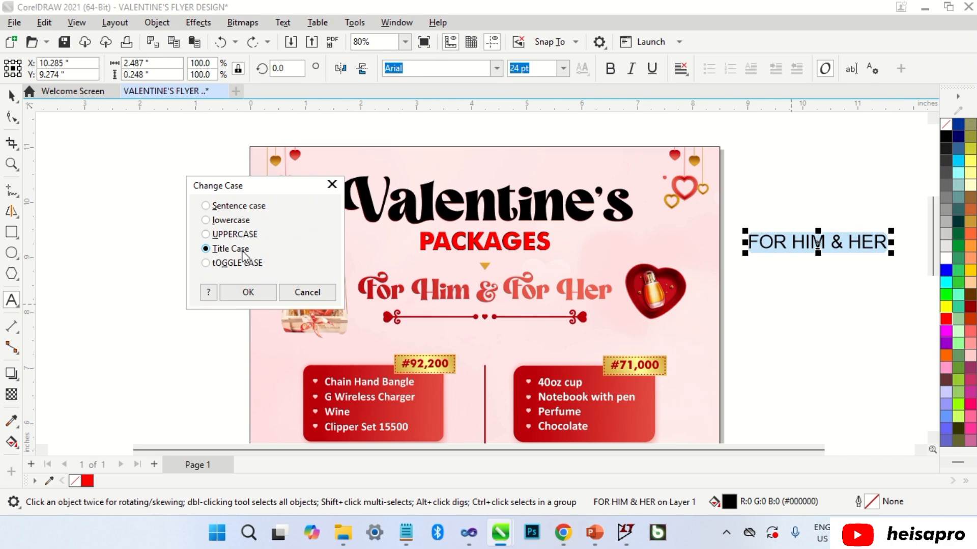
click(248, 293)
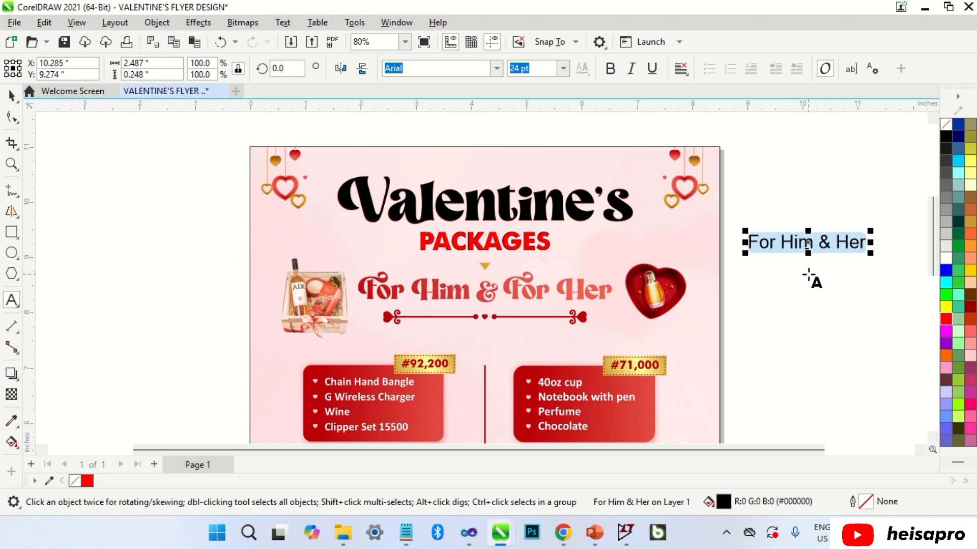
Set the heading to Magic Retro, move it onto the flyer, and insert 'For ' before Her.
key(ctrl+space)
click(497, 68)
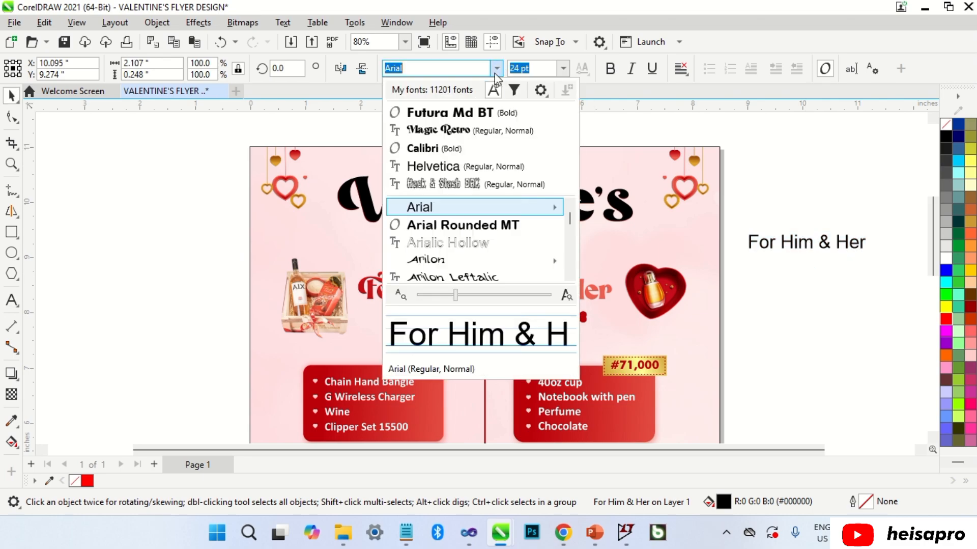
click(468, 126)
drag(789, 241, 401, 293)
scroll(401, 293, up, 3)
double_click(408, 309)
text(For)
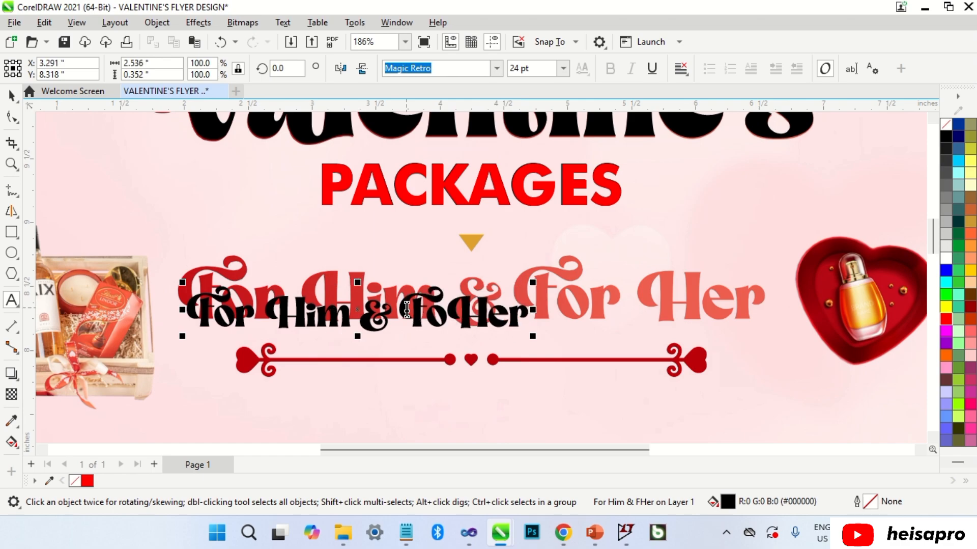
key(ctrl+space)
Enlarge the heading to about 37 pt and align it over the original.
drag(563, 282, 764, 217)
drag(363, 307, 353, 302)
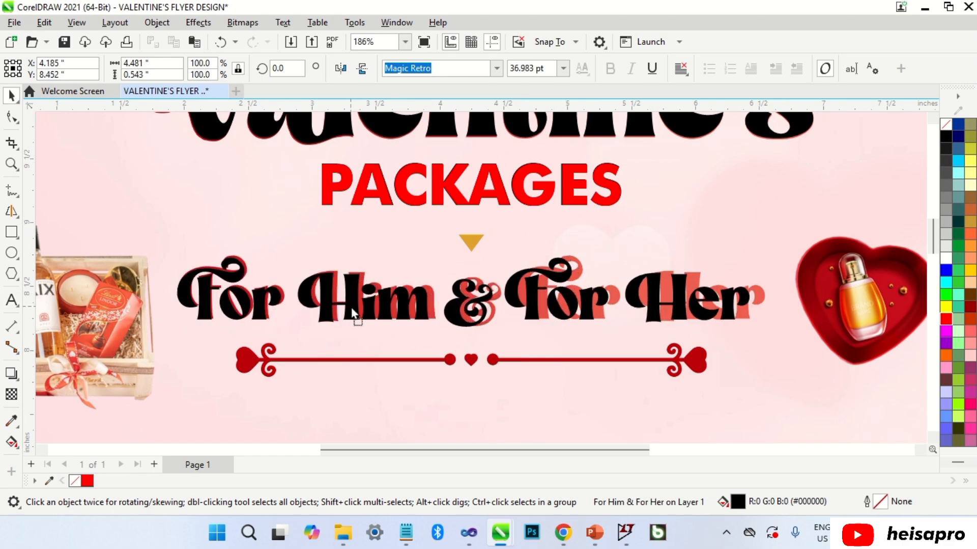
scroll(756, 252, up, 2)
mouse_move(755, 252)
mouse_down()
mouse_move(747, 246)
mouse_move(759, 241)
mouse_up()
scroll(759, 241, down, 7)
key(Escape)
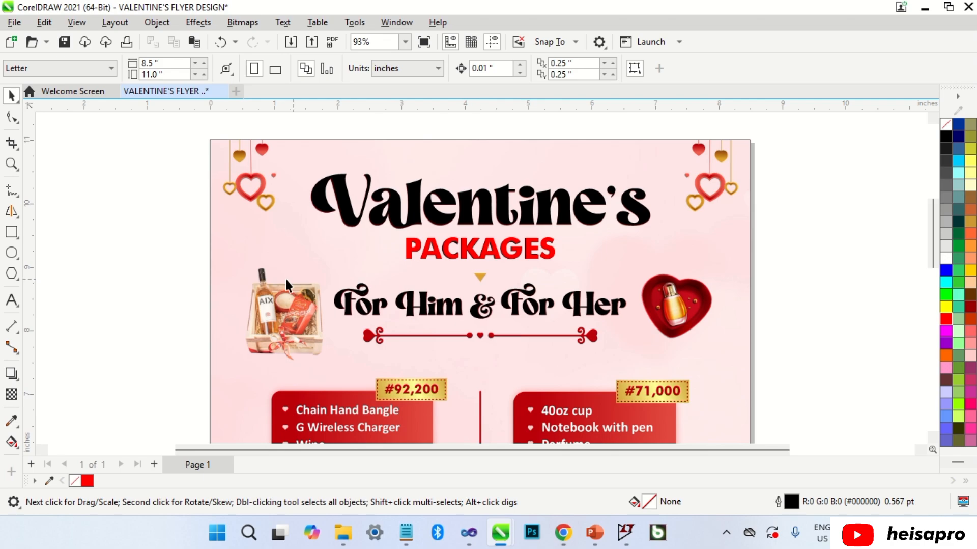
Draw a small three-sided polygon below PACKAGES.
click(12, 273)
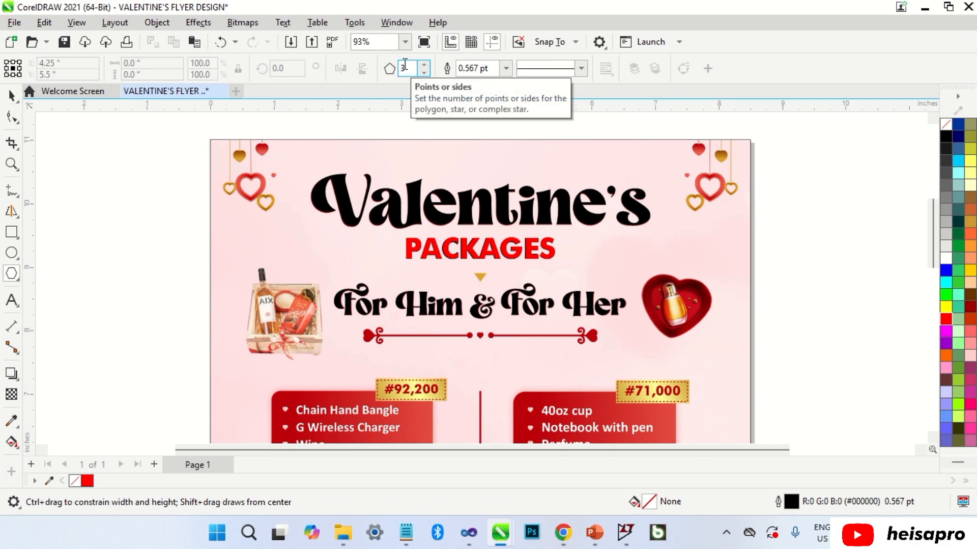
key(ctrl+z)
mouse_move(471, 270)
mouse_down()
mouse_move(490, 281)
mouse_move(482, 276)
mouse_up()
key(space)
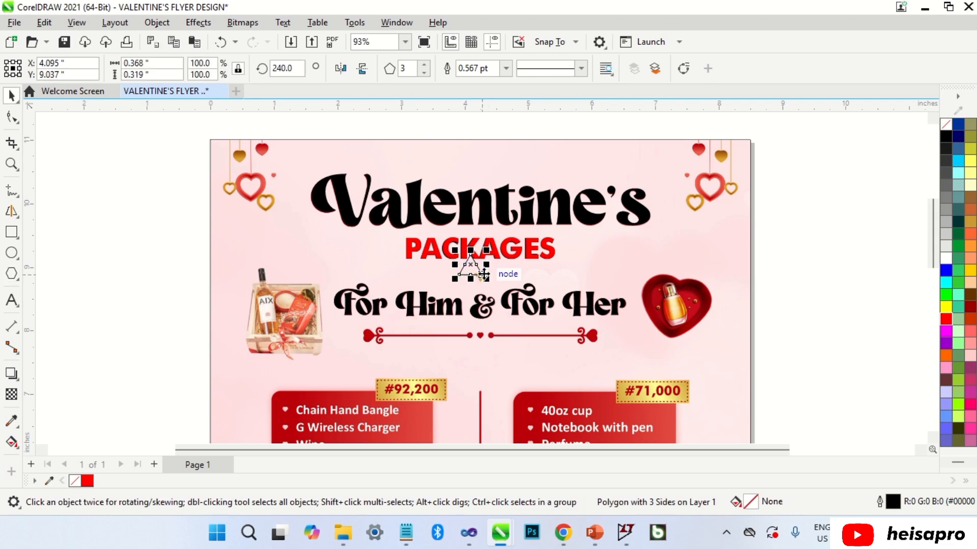
Centre the triangle under PACKAGES, mirror it to point down, and shrink it to about 44%.
scroll(467, 264, up, 2)
drag(462, 261, 480, 275)
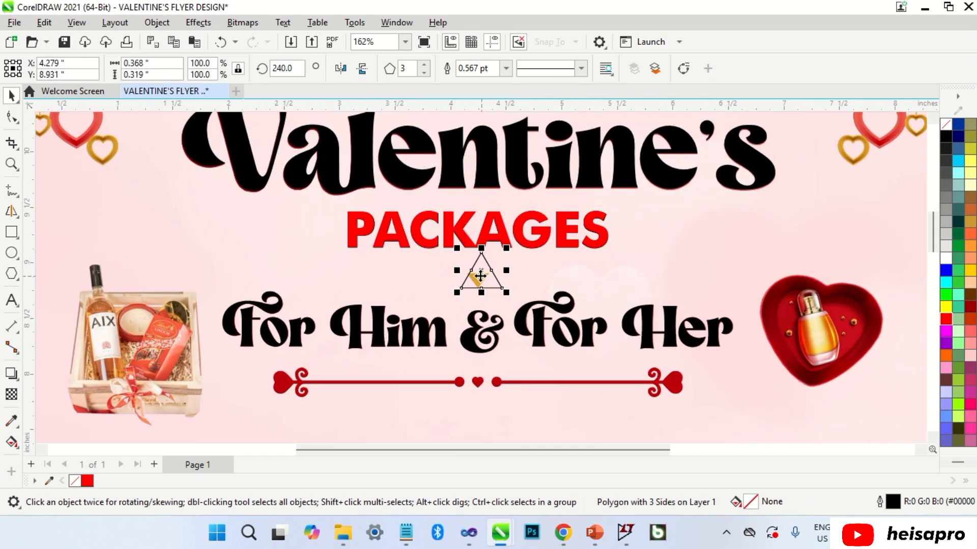
click(363, 70)
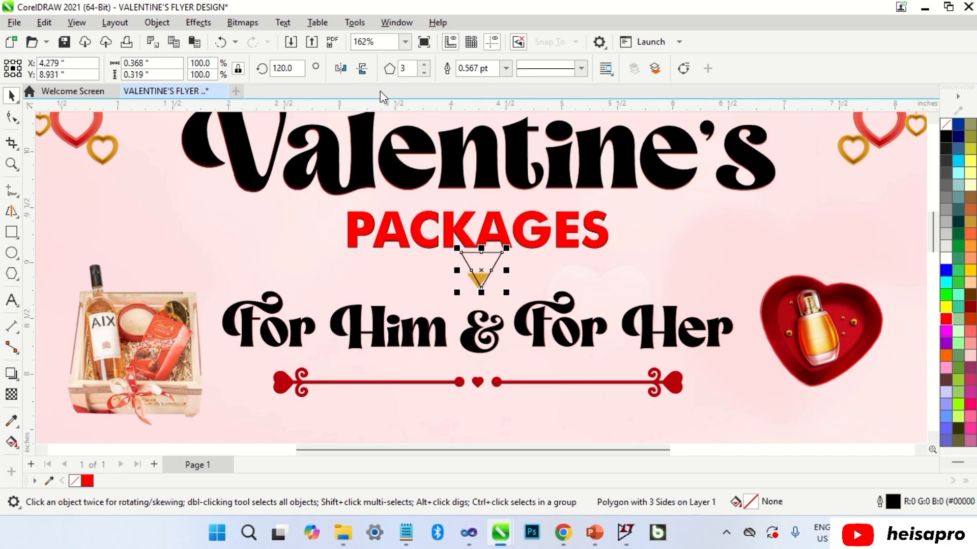
drag(511, 249, 511, 313)
scroll(489, 268, up, 1)
scroll(482, 288, up, 1)
scroll(463, 311, up, 1)
click(499, 244)
scroll(500, 243, down, 5)
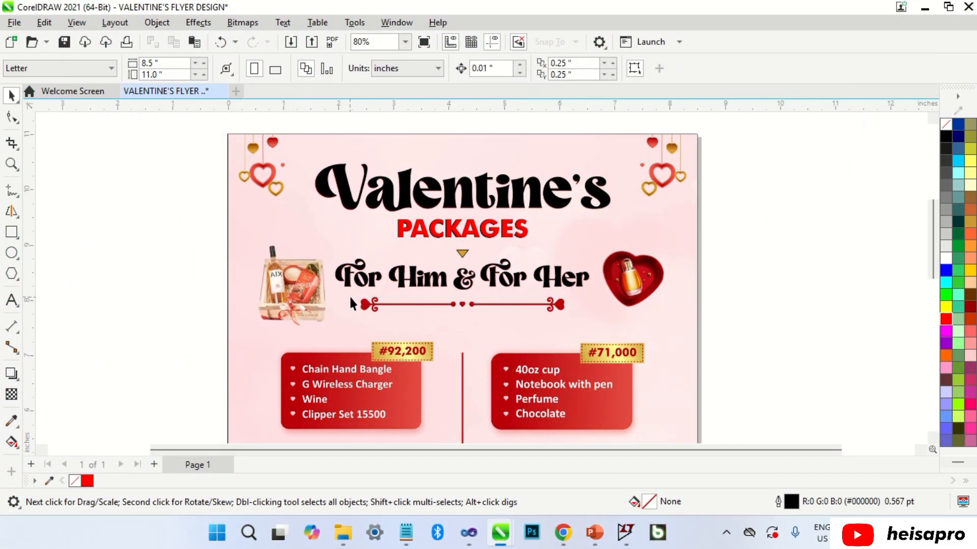
Cut the heart divider out of the flyer image by intersecting it with a rectangle.
click(11, 232)
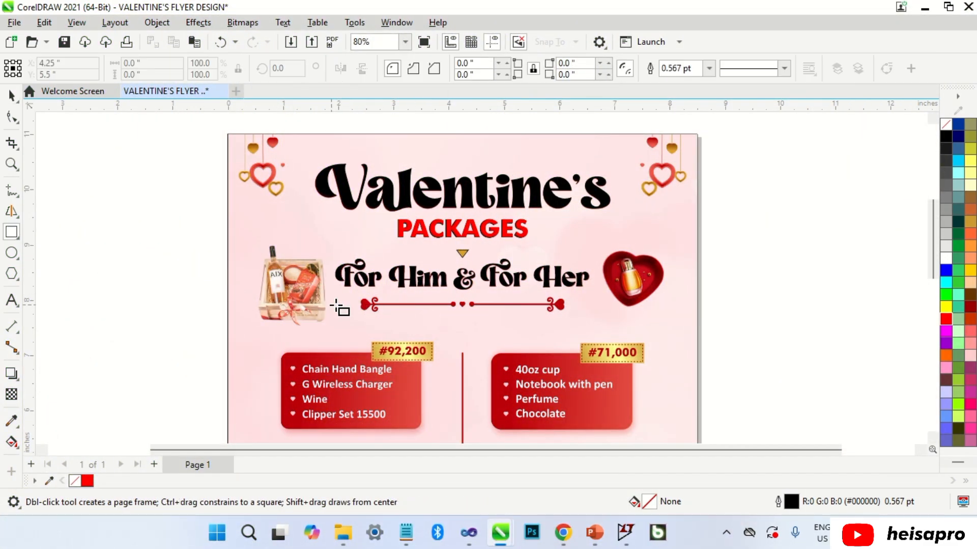
drag(342, 292, 578, 318)
key(space)
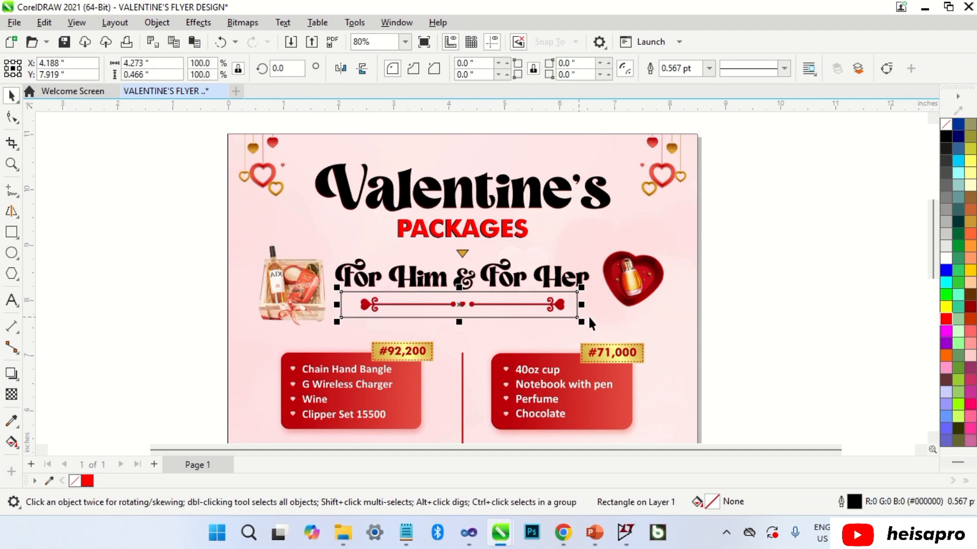
shift+click(620, 316)
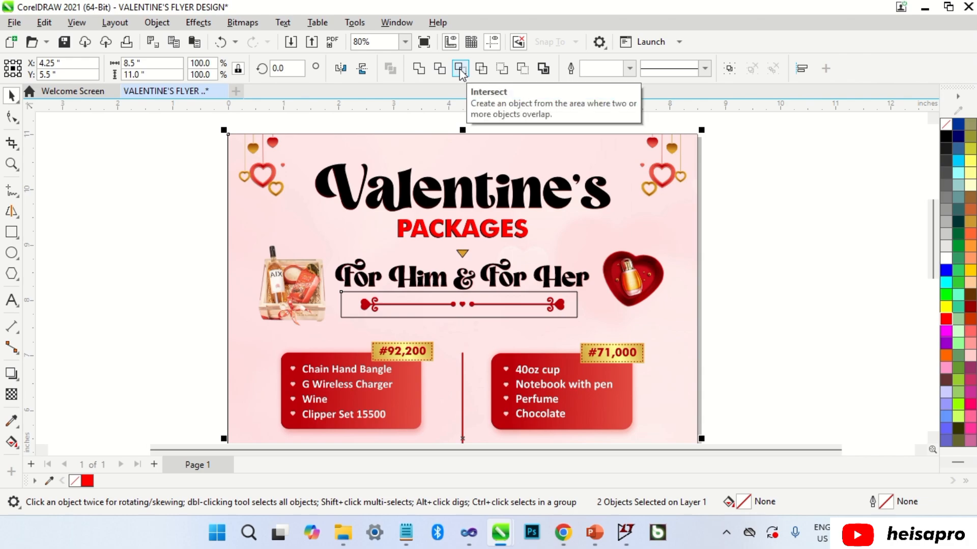
click(460, 69)
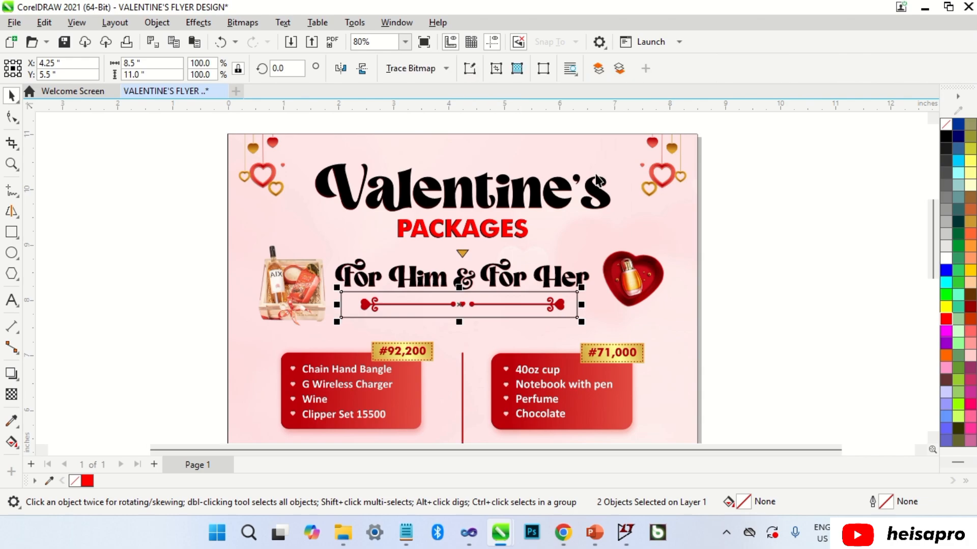
Delete the helper rectangle and move the cut-out divider bitmap off the page to the right.
click(737, 255)
click(574, 304)
key(Delete)
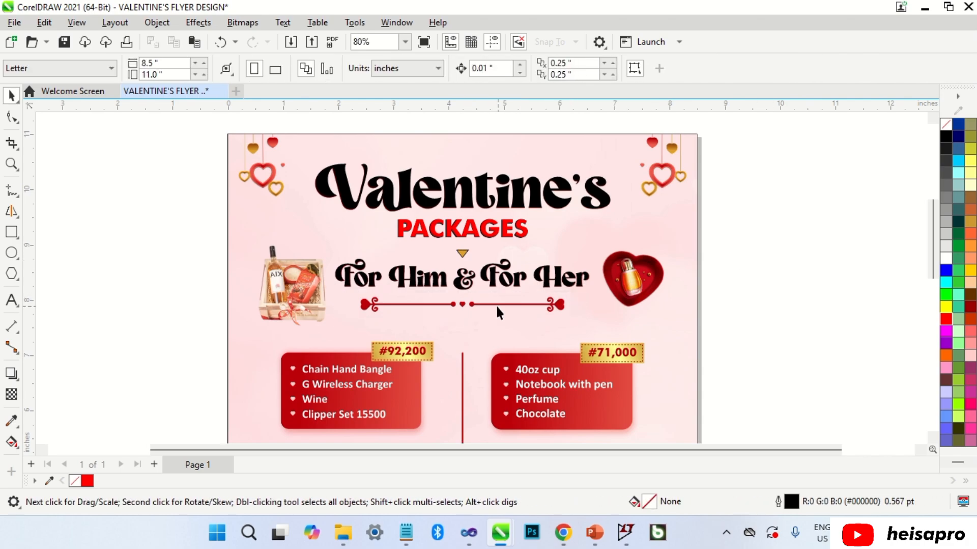
click(491, 304)
drag(457, 306, 837, 307)
scroll(664, 276, down, 1)
scroll(758, 304, down, 2)
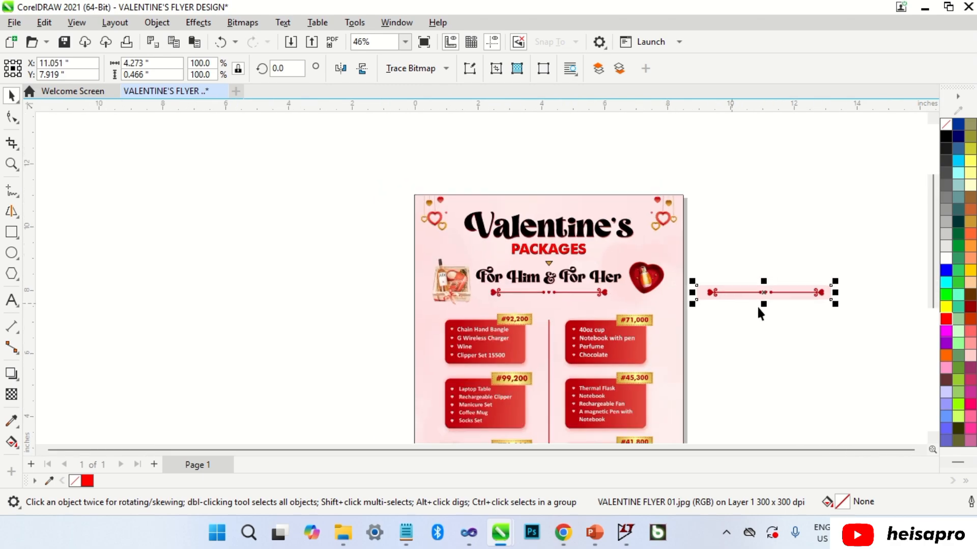
scroll(869, 305, up, 4)
click(842, 326)
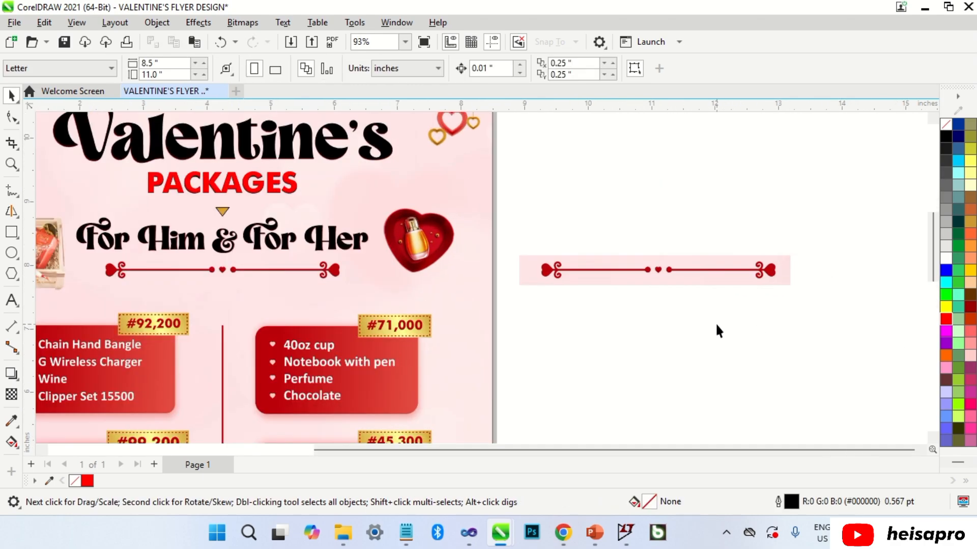
click(673, 280)
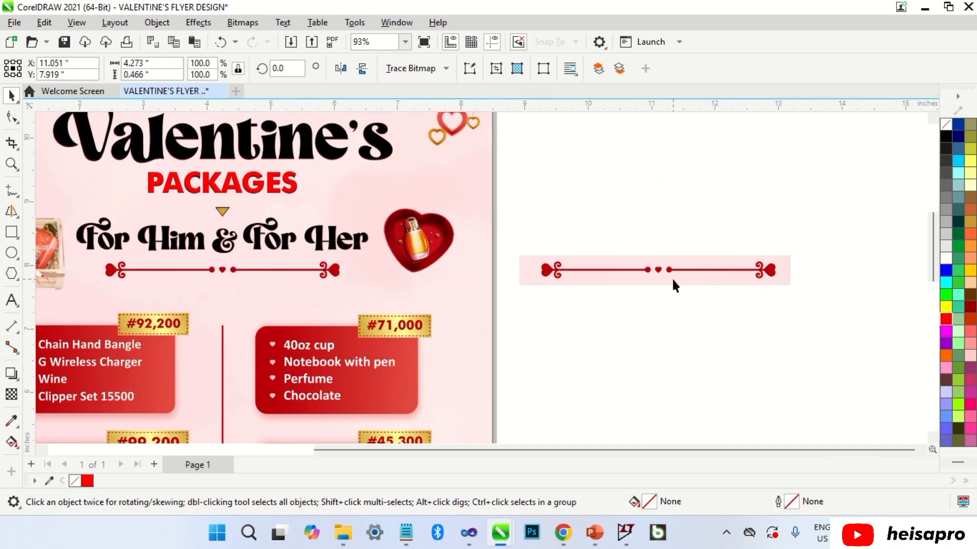
Convert the divider bitmap to Grayscale (8-bit).
click(257, 22)
click(260, 41)
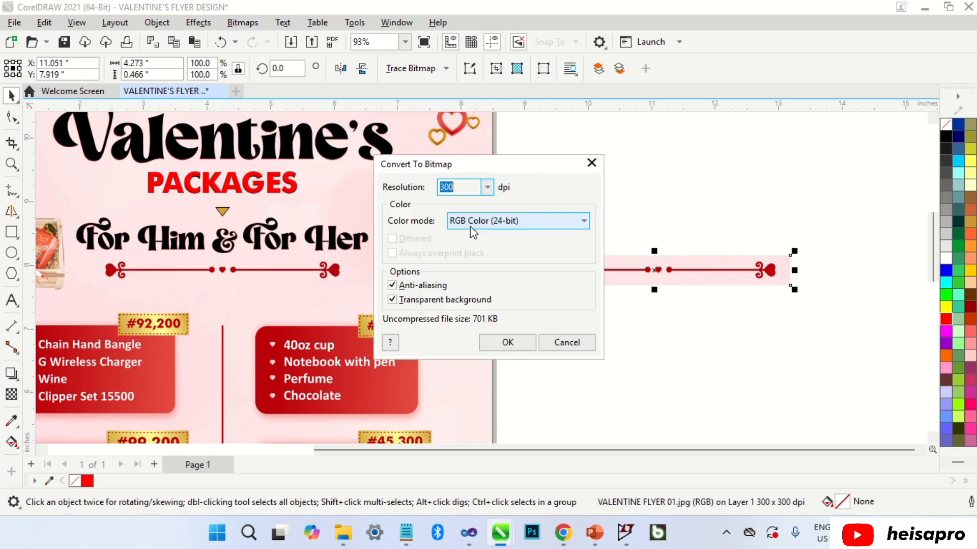
click(490, 220)
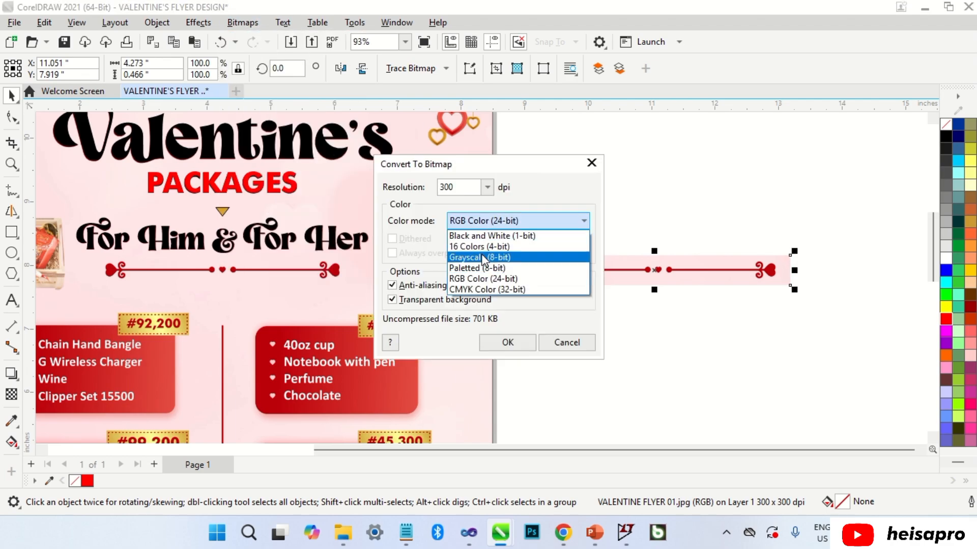
click(483, 259)
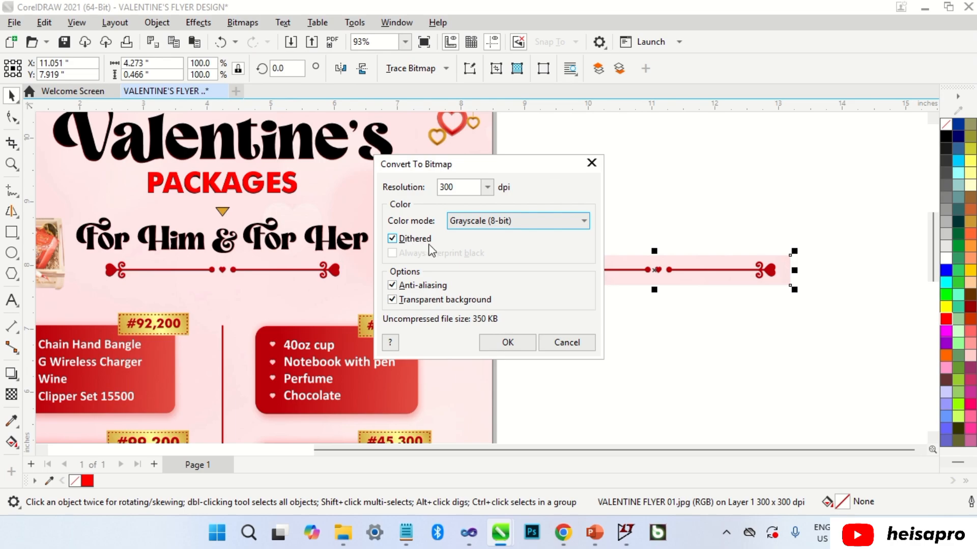
click(501, 342)
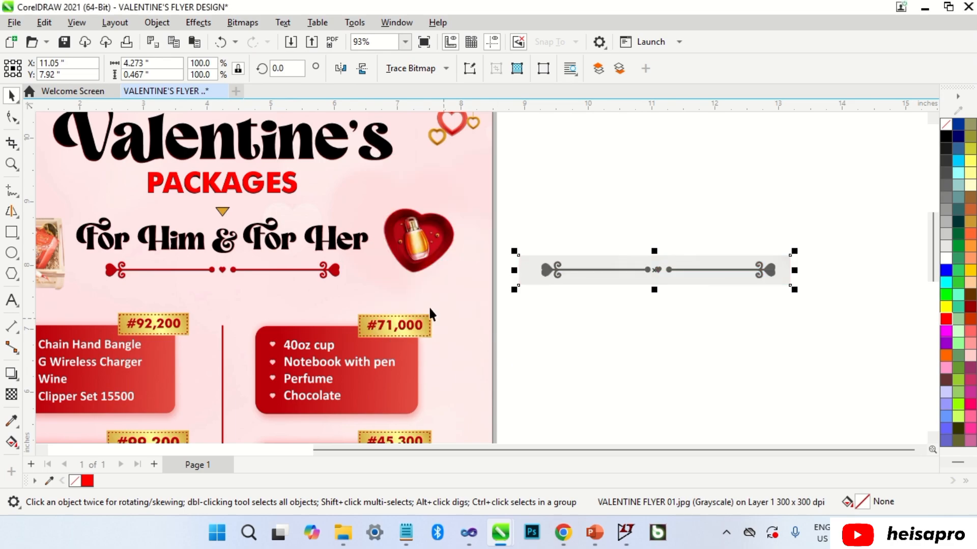
Convert the divider to a 1-bit Line Art bitmap with threshold 163.
click(243, 22)
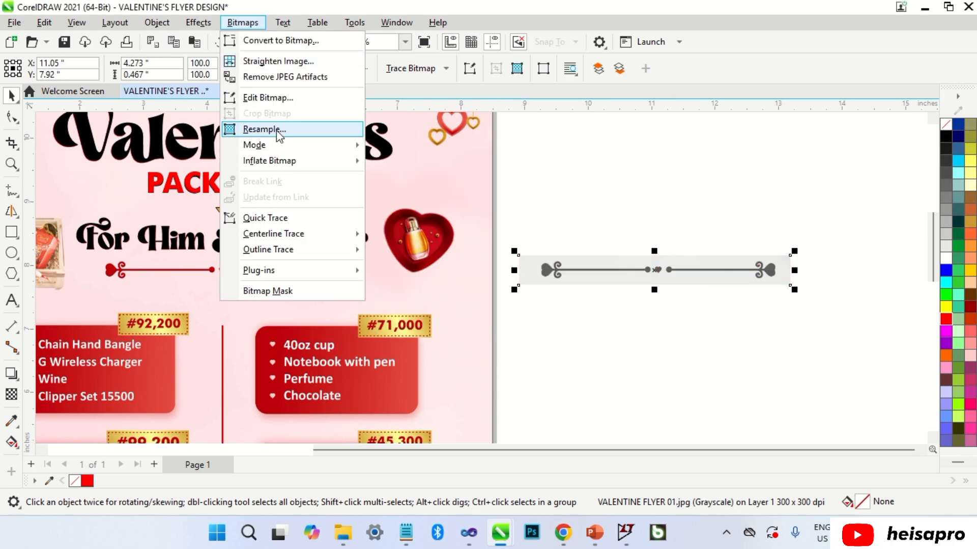
mouse_move(287, 148)
click(406, 146)
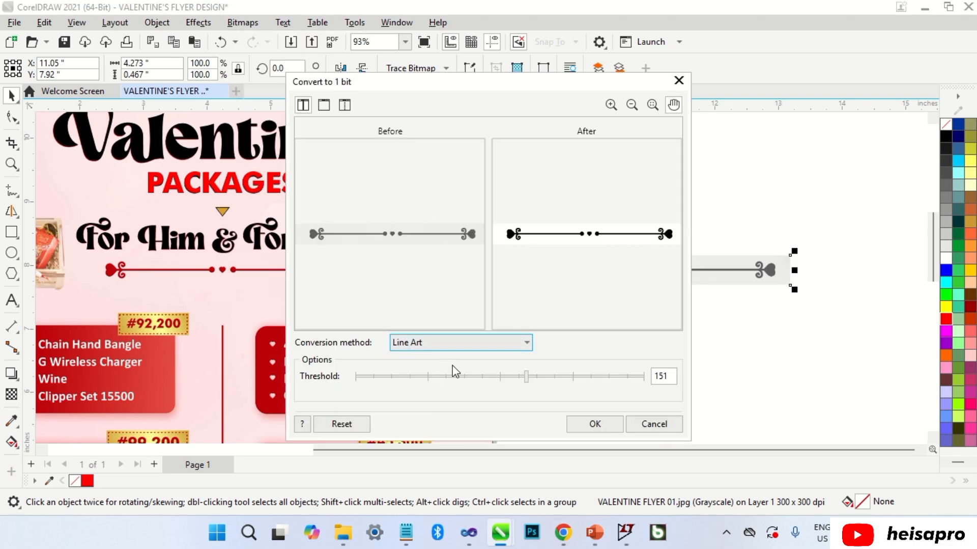
drag(527, 378, 540, 378)
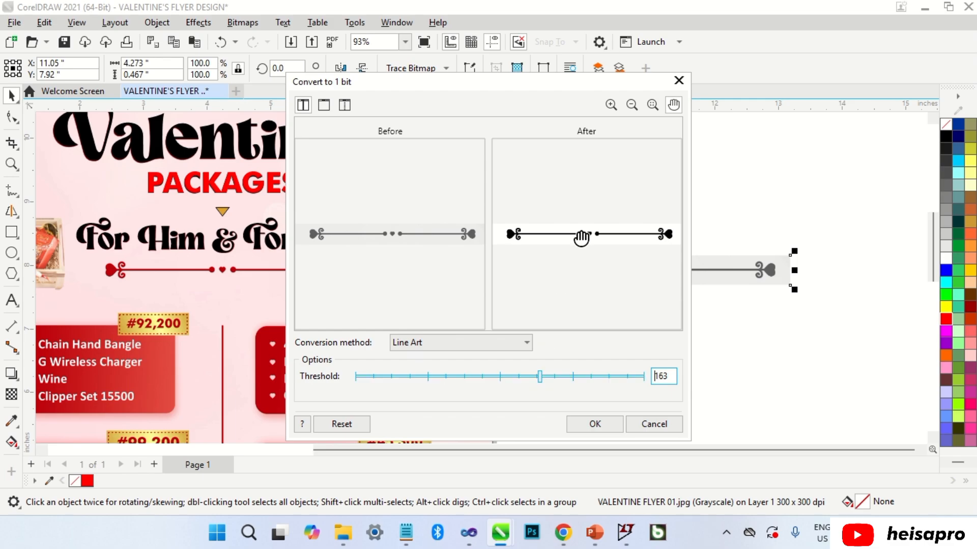
scroll(594, 239, up, 3)
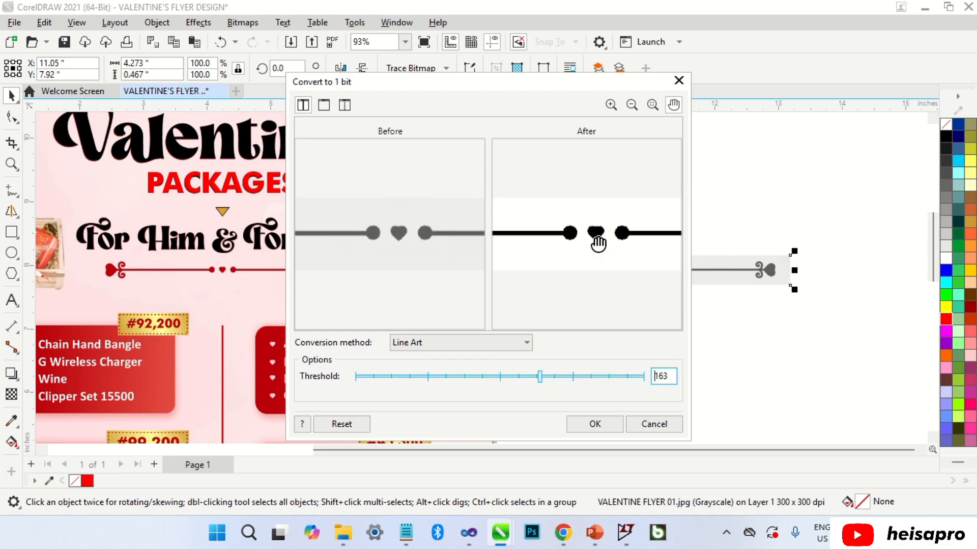
click(594, 428)
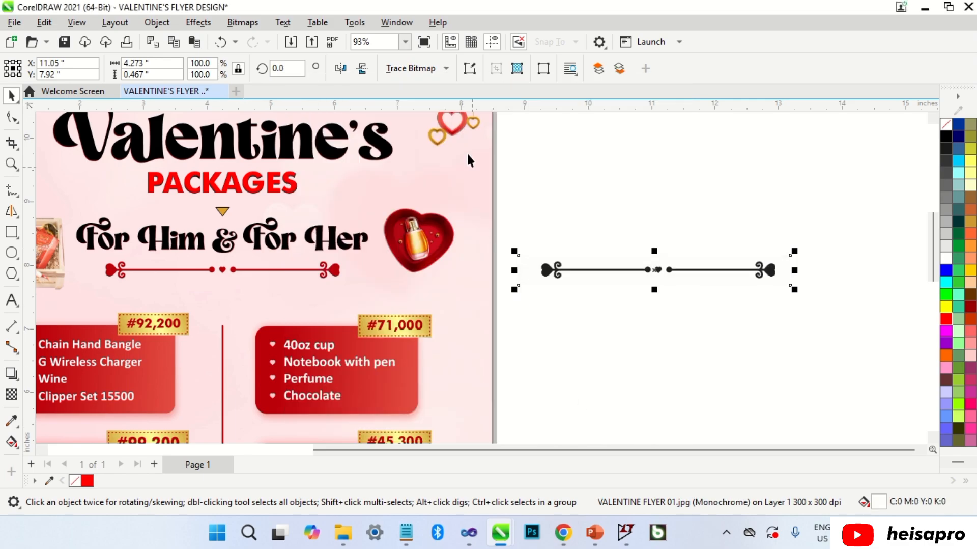
click(443, 74)
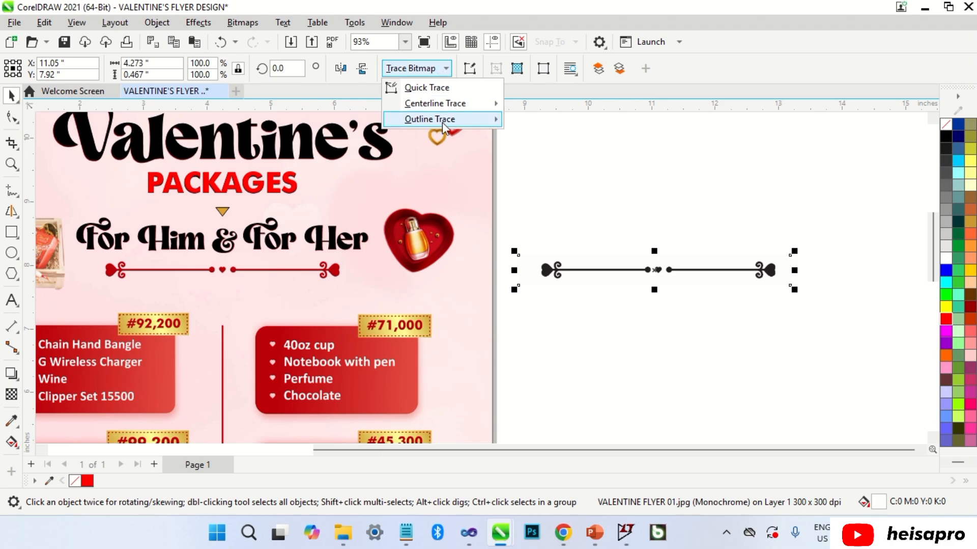
Outline-trace the divider as Line Art, ungroup the result, and delete the source bitmap.
mouse_move(451, 123)
click(557, 122)
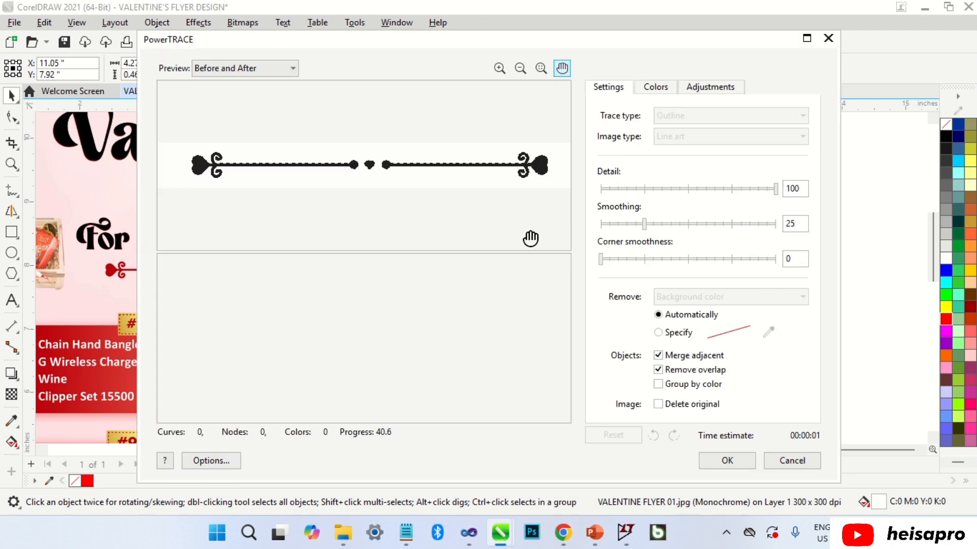
click(726, 460)
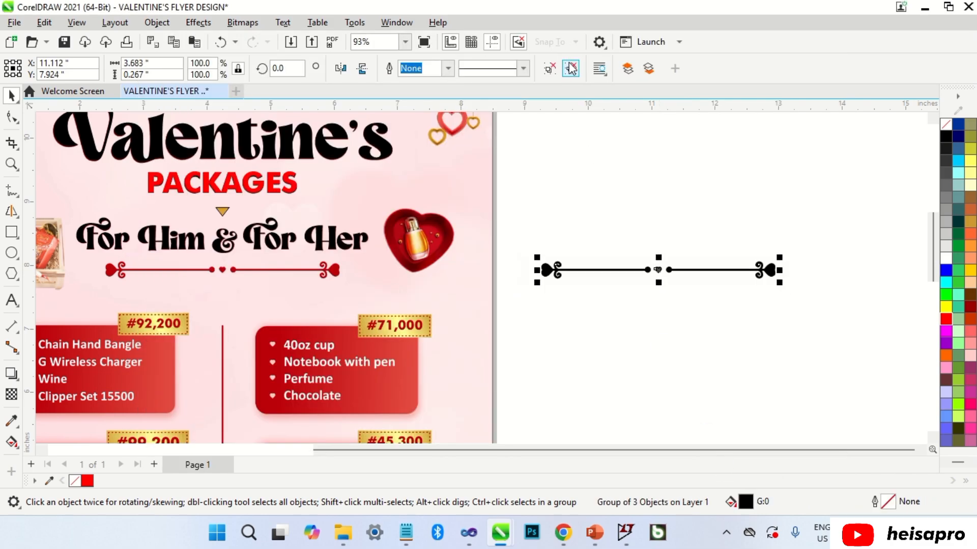
click(571, 69)
drag(655, 269, 661, 339)
click(553, 271)
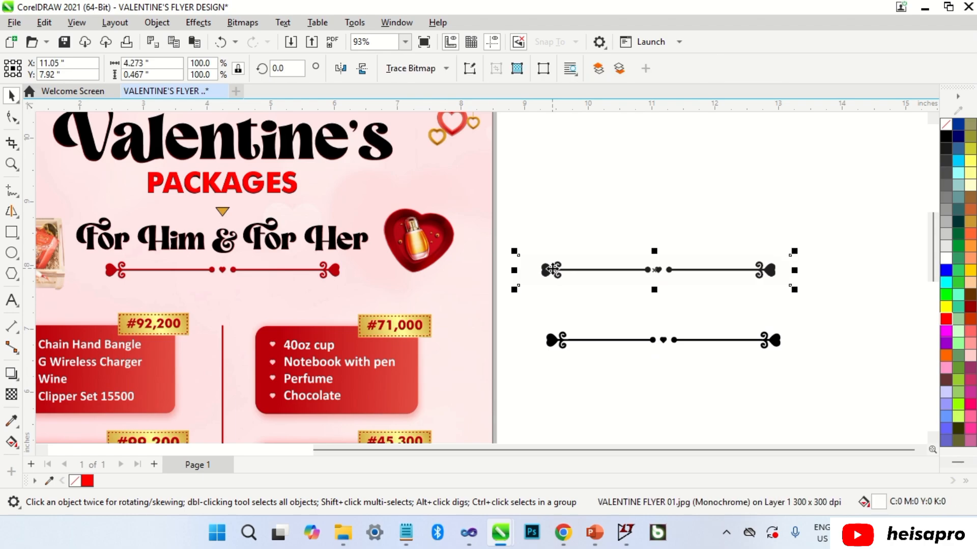
key(Delete)
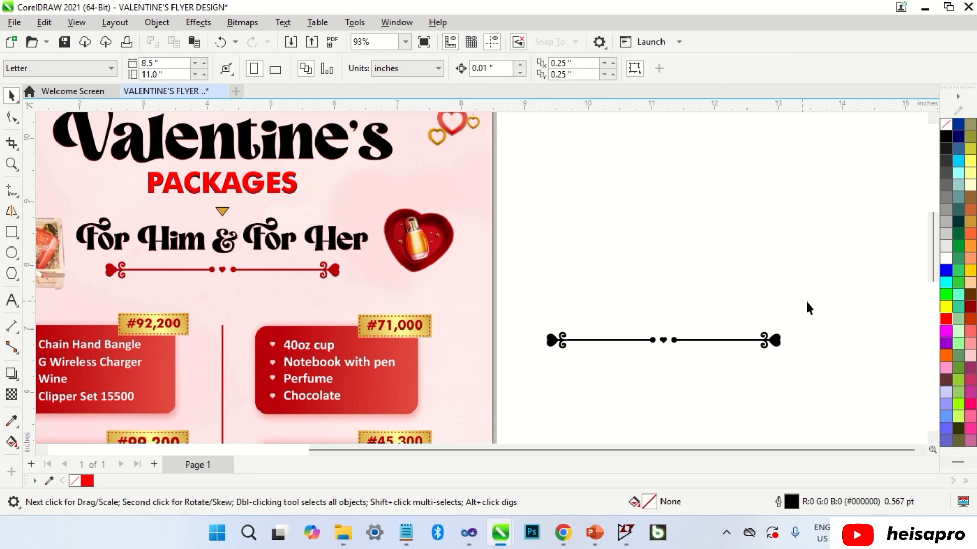
Combine the three traced pieces into one curve and place it under 'For Him & For Her'.
drag(545, 376, 538, 376)
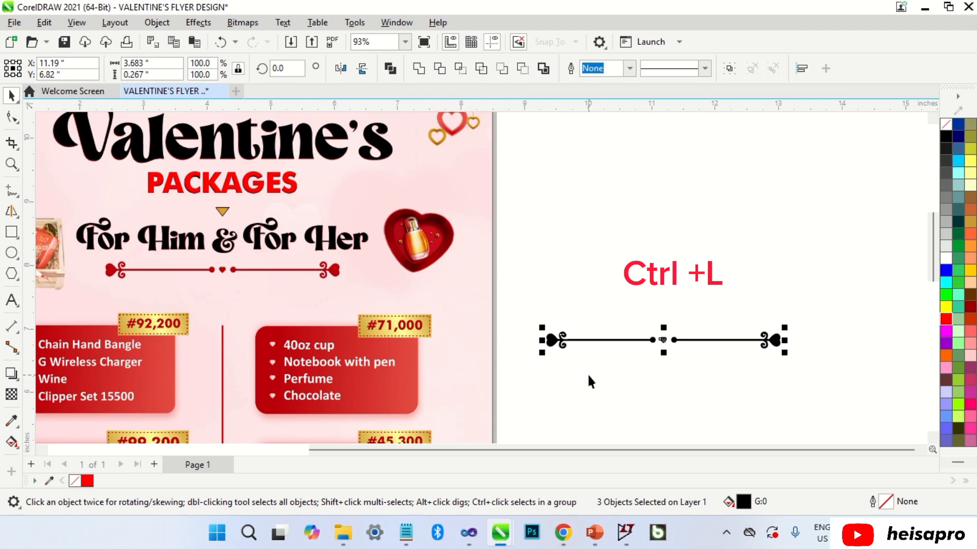
key(ctrl+l)
scroll(666, 335, down, 1)
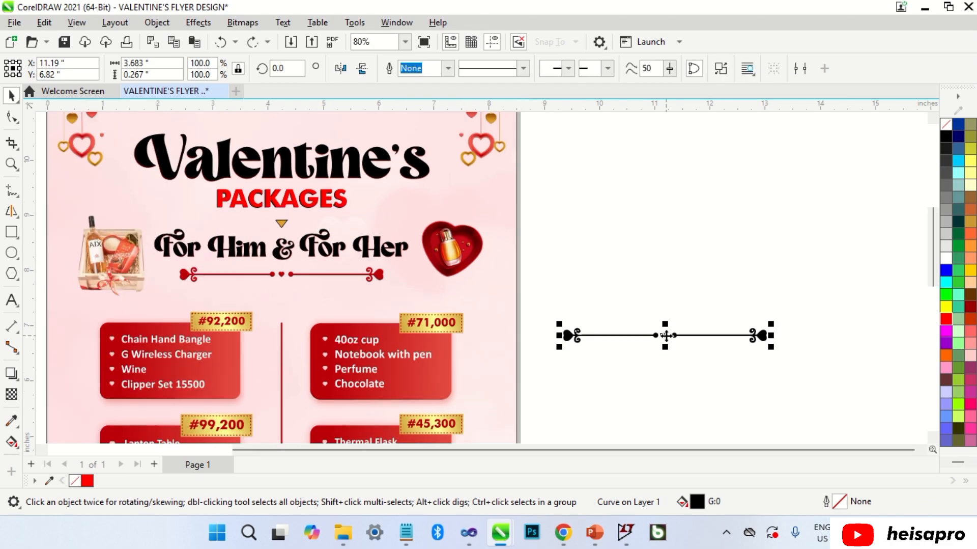
drag(666, 335, 271, 276)
scroll(282, 274, up, 5)
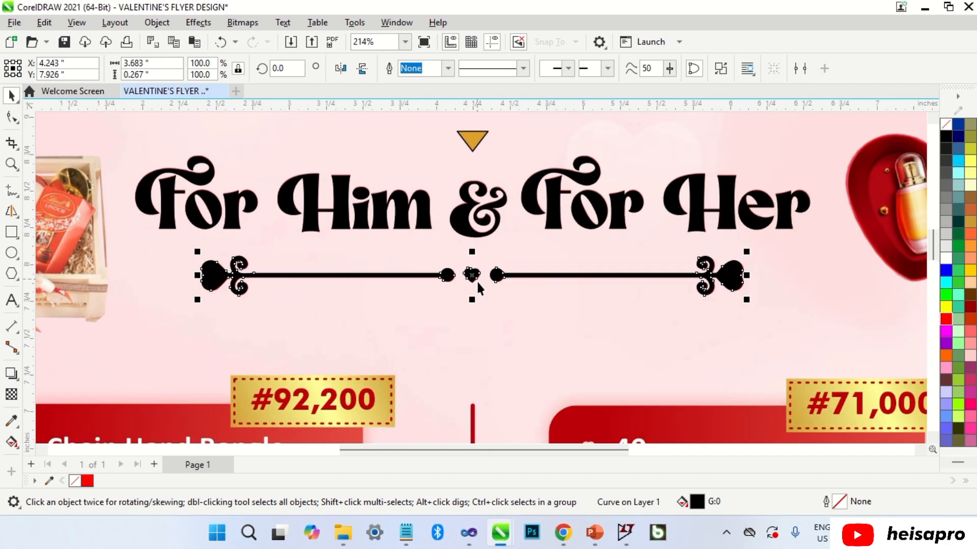
key(Escape)
scroll(478, 278, down, 5)
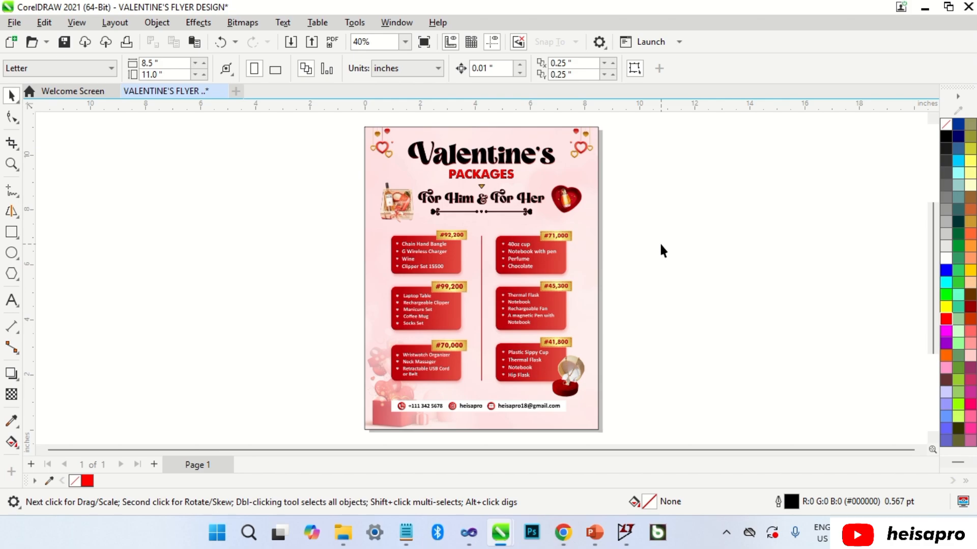
Draw a rectangle over the #92,200 package box and fit its edges to the box.
scroll(561, 309, up, 3)
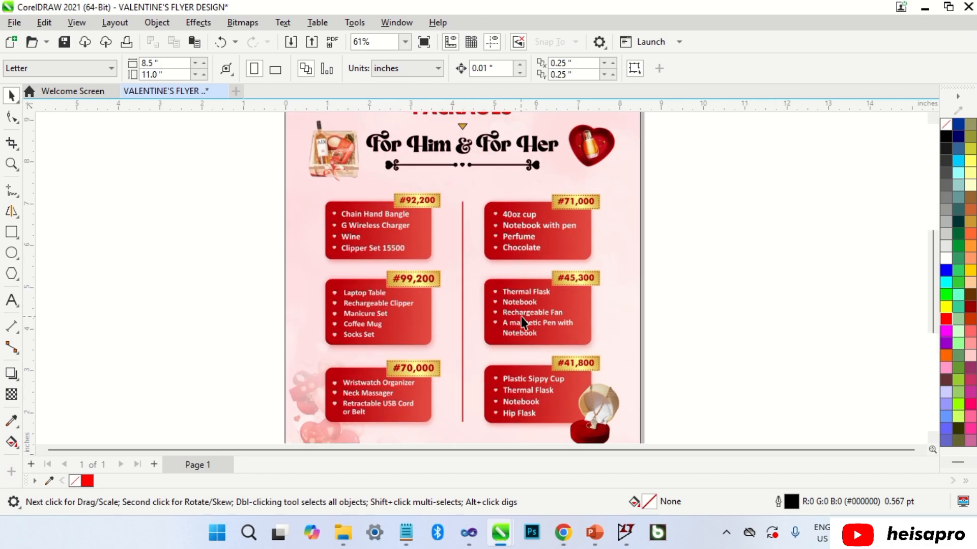
click(12, 233)
mouse_move(294, 181)
mouse_down()
mouse_move(371, 238)
mouse_move(419, 250)
mouse_up()
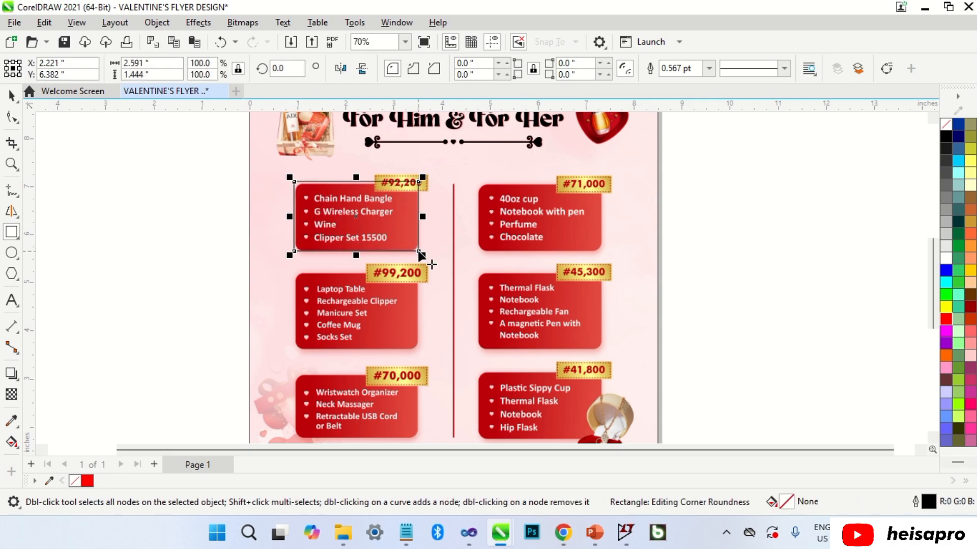
scroll(359, 203, up, 3)
key(space)
drag(356, 155, 349, 157)
drag(224, 231, 226, 240)
mouse_move(481, 232)
mouse_down()
mouse_move(470, 236)
mouse_move(484, 240)
mouse_move(480, 230)
mouse_up()
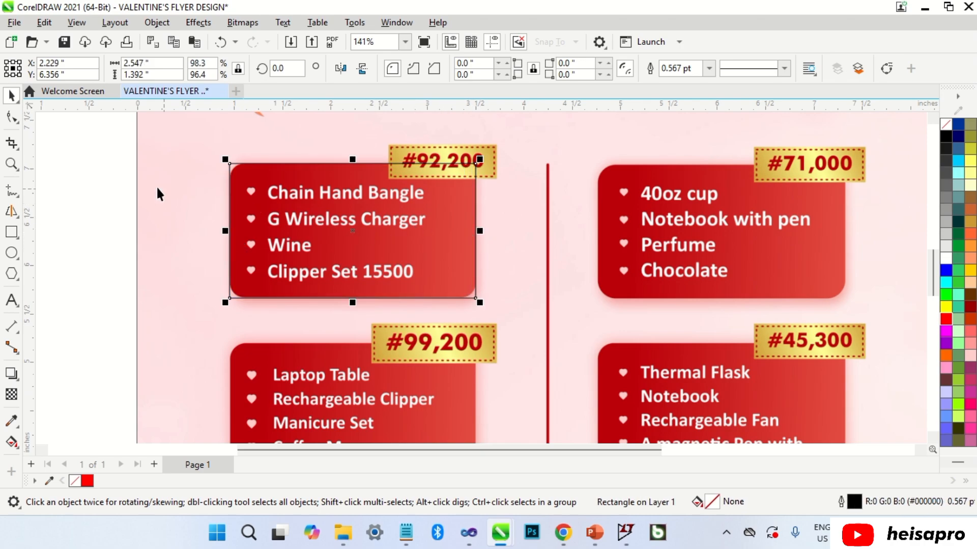
Round the rectangle's corners to 0.155" to match the box.
click(12, 117)
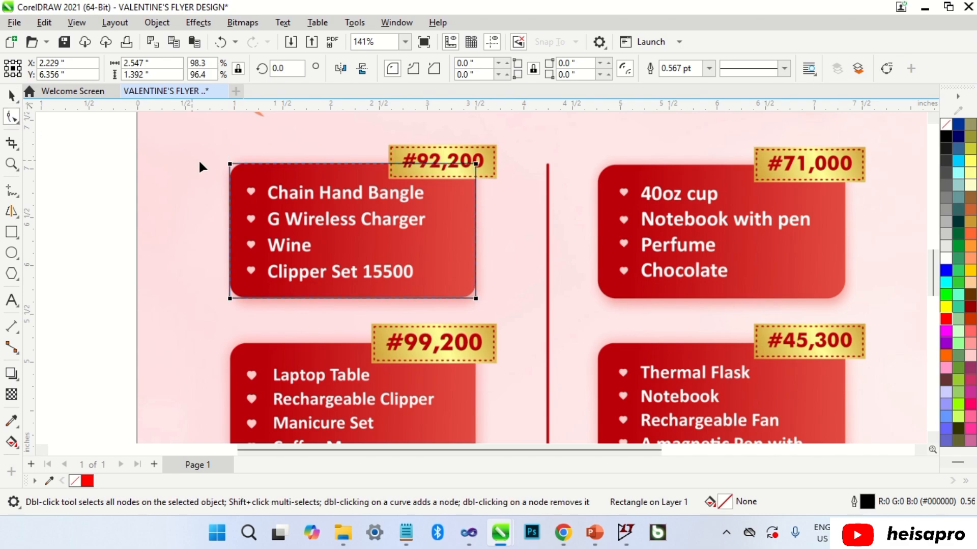
drag(230, 163, 248, 153)
scroll(243, 177, up, 2)
scroll(241, 154, up, 1)
scroll(339, 181, down, 9)
key(space)
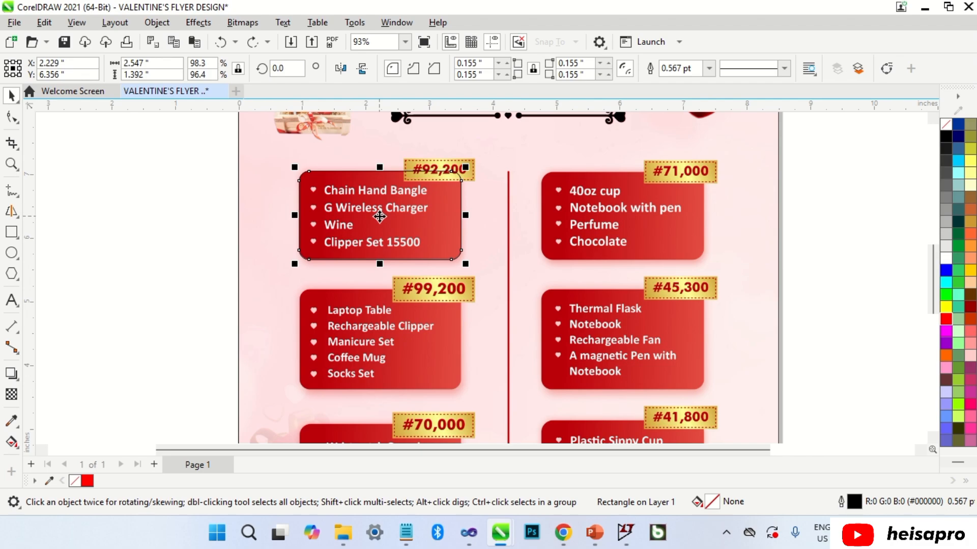
Place a copy of the rounded rectangle over the #99,200 box and stretch it to fit.
drag(379, 216, 368, 344)
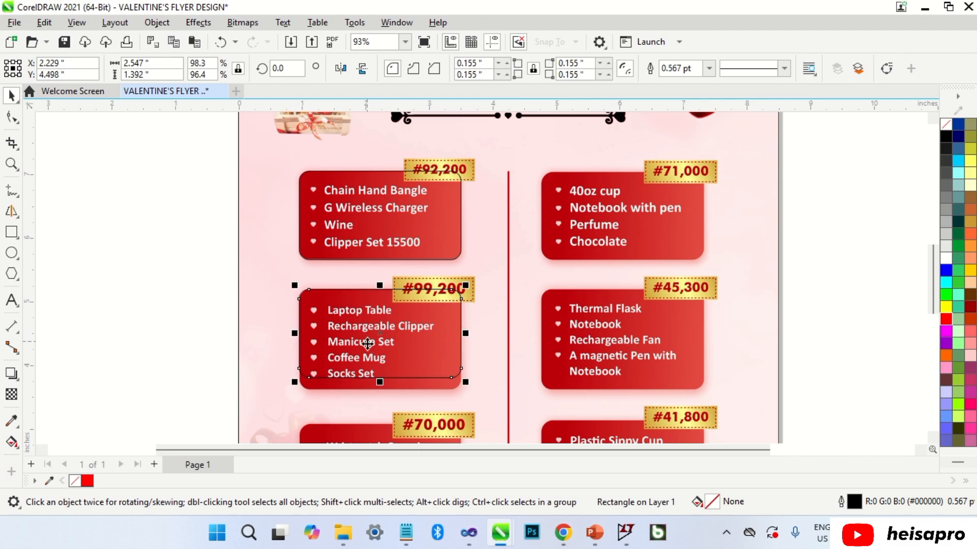
scroll(379, 382, up, 3)
drag(392, 382, 388, 408)
scroll(398, 295, down, 3)
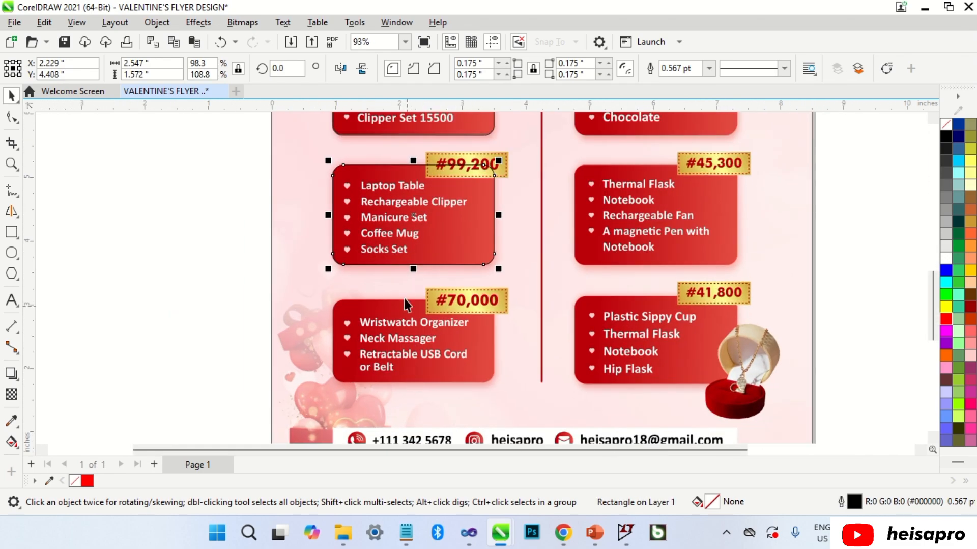
Fit a rectangle copy to the #70,000 box's top and bottom, increasing its corner rounding.
drag(410, 221, 408, 342)
scroll(408, 342, up, 2)
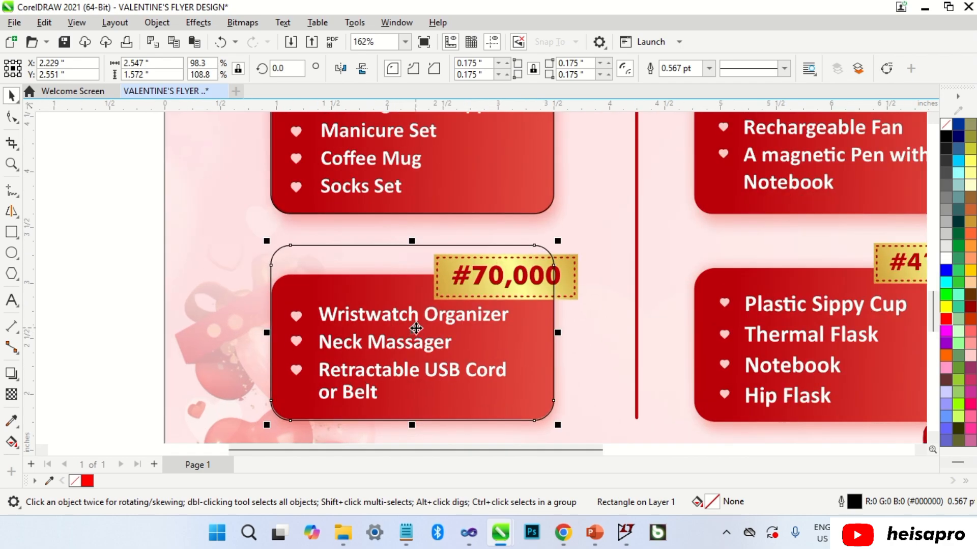
mouse_move(410, 247)
mouse_down()
mouse_move(402, 274)
mouse_move(425, 258)
mouse_up()
scroll(382, 339, up, 1)
drag(419, 436, 420, 418)
drag(418, 418, 423, 388)
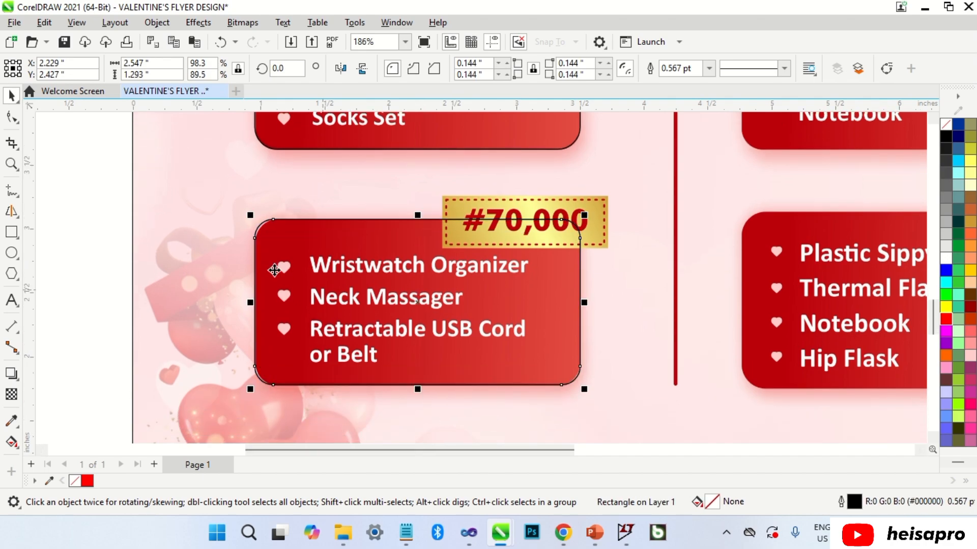
click(11, 117)
drag(274, 220, 277, 220)
key(space)
scroll(290, 309, down, 3)
scroll(290, 309, down, 3)
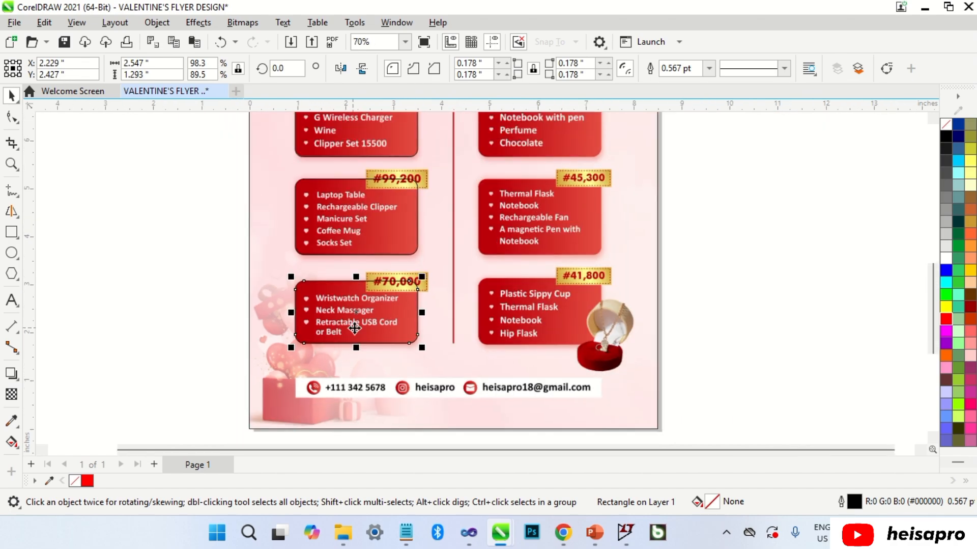
Place a rectangle copy over the #41,800 box and adjust its top and bottom edges.
drag(364, 331, 551, 322)
scroll(552, 321, up, 4)
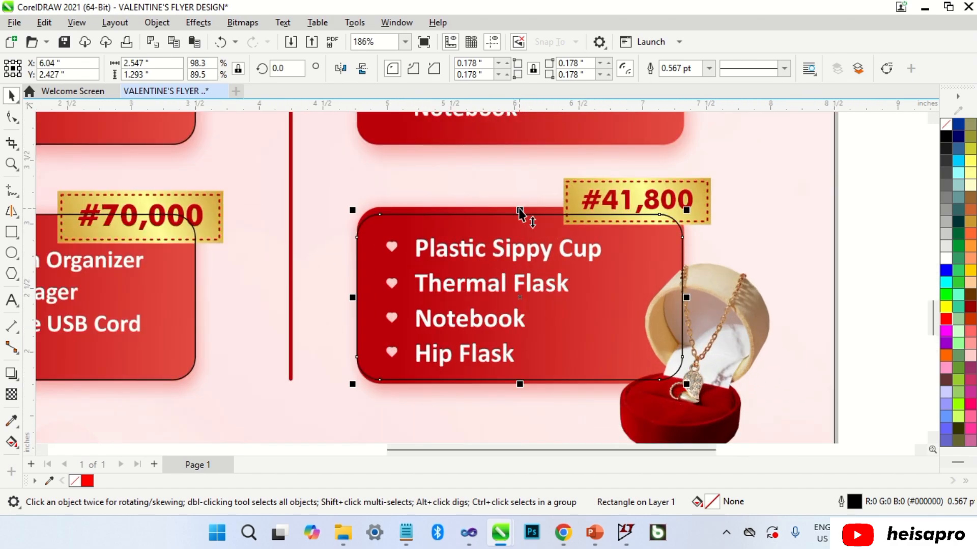
drag(520, 213, 527, 205)
scroll(520, 387, up, 1)
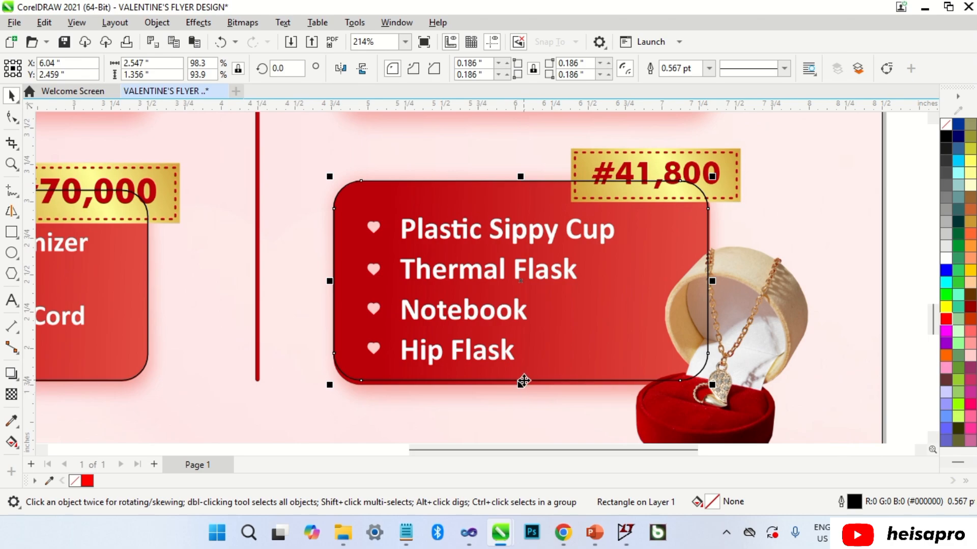
drag(524, 381, 520, 322)
scroll(525, 408, down, 5)
Raise the rectangle's top over the #45,300 box and reduce its corner rounding to match.
scroll(520, 319, up, 4)
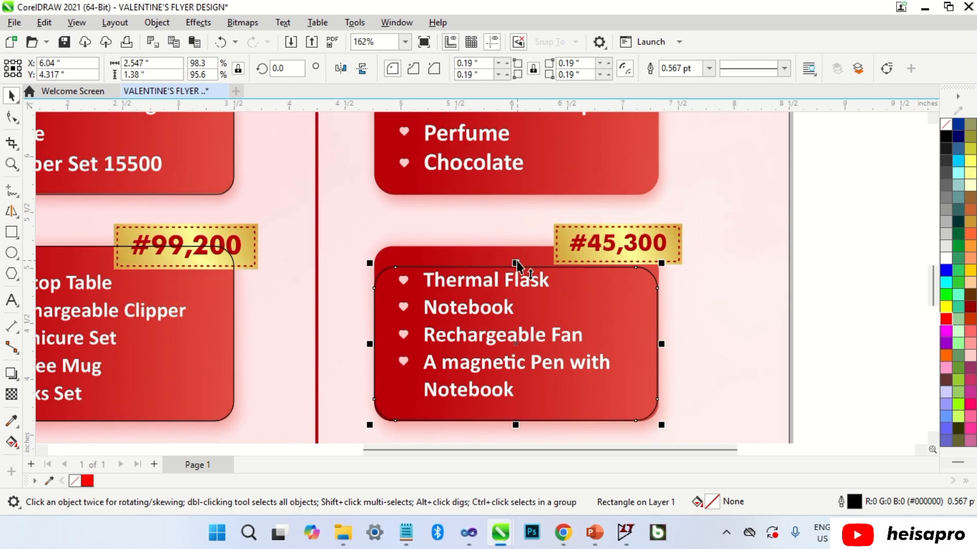
drag(515, 263, 520, 240)
key(F10)
scroll(398, 249, up, 2)
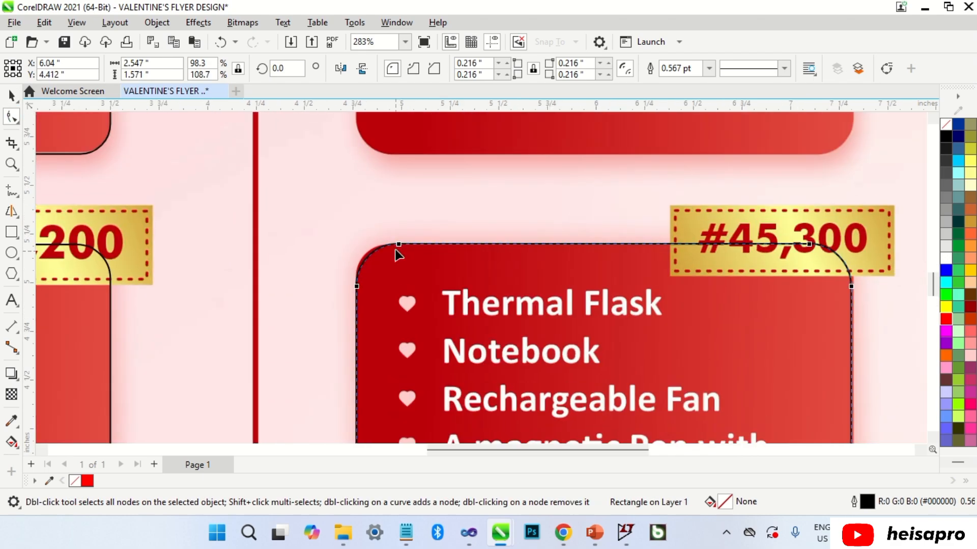
drag(398, 244, 388, 244)
key(space)
scroll(449, 308, down, 4)
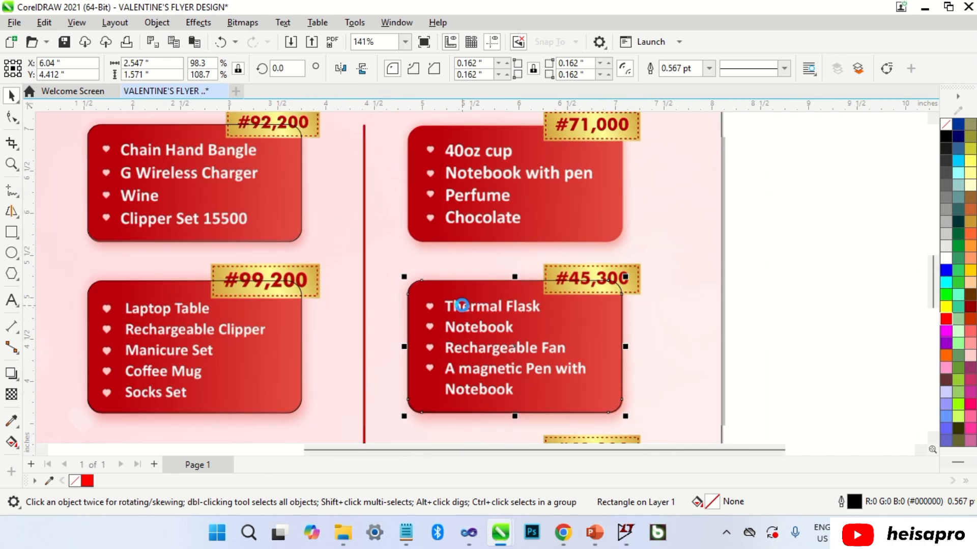
Place a rectangle copy over the #71,000 box with increased corner rounding to match.
drag(488, 313, 501, 190)
scroll(493, 171, up, 2)
scroll(501, 190, up, 1)
key(F10)
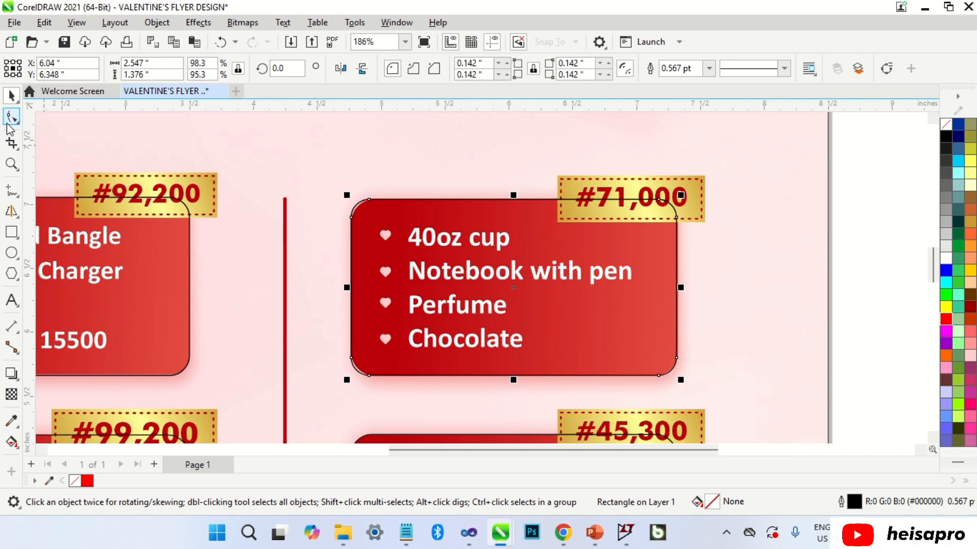
drag(369, 200, 385, 200)
key(Escape)
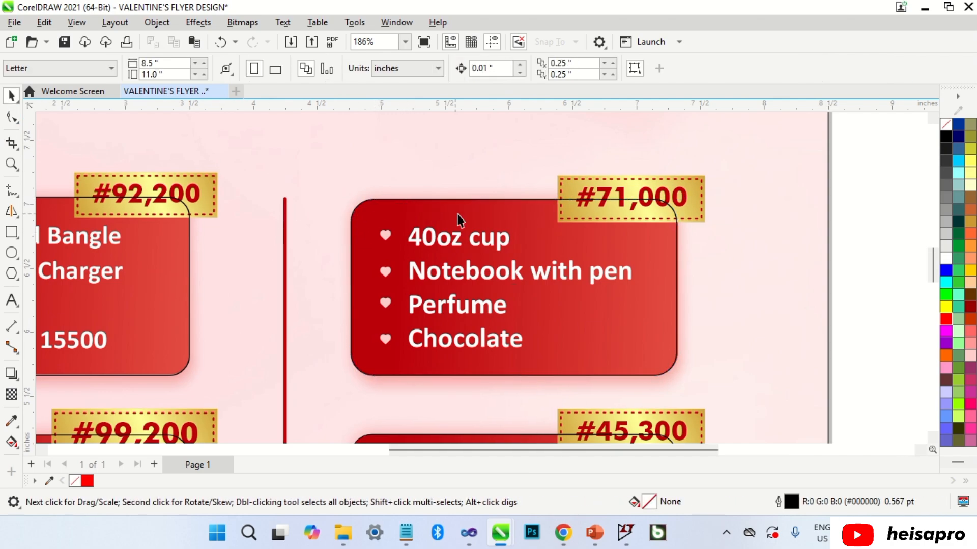
scroll(615, 215, down, 3)
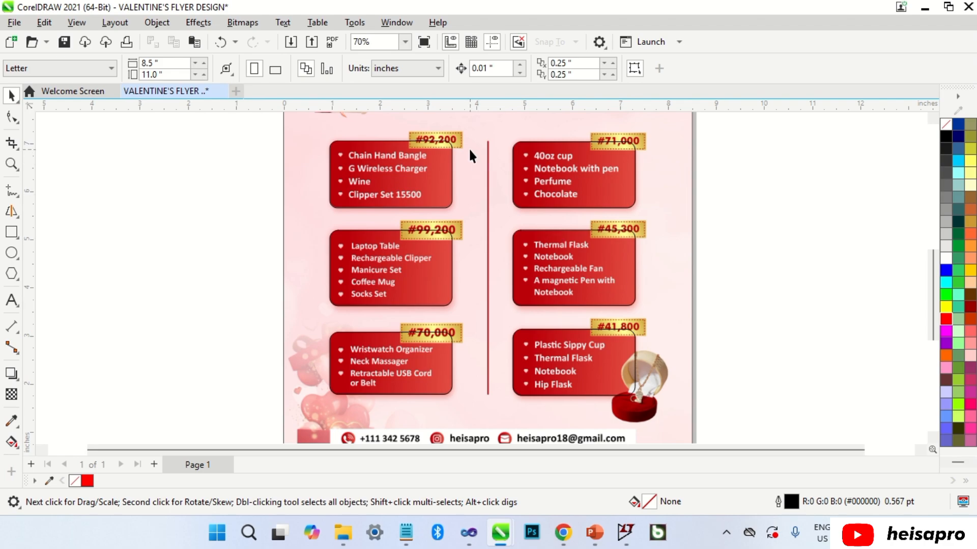
Draw a rectangle over the #92,200 price tag, fitting it to about 1.123" by 0.355".
scroll(464, 131, up, 5)
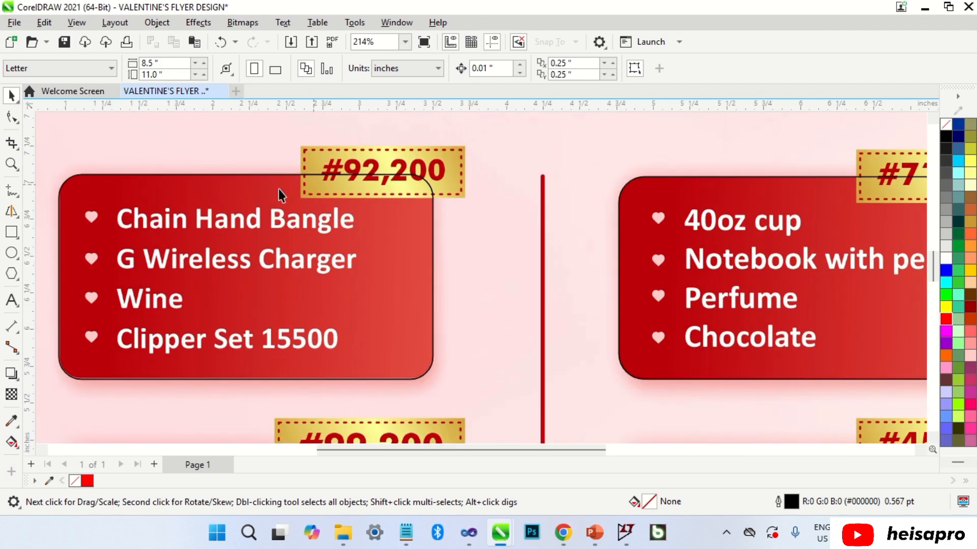
click(12, 232)
drag(297, 146, 465, 197)
key(space)
scroll(304, 155, up, 3)
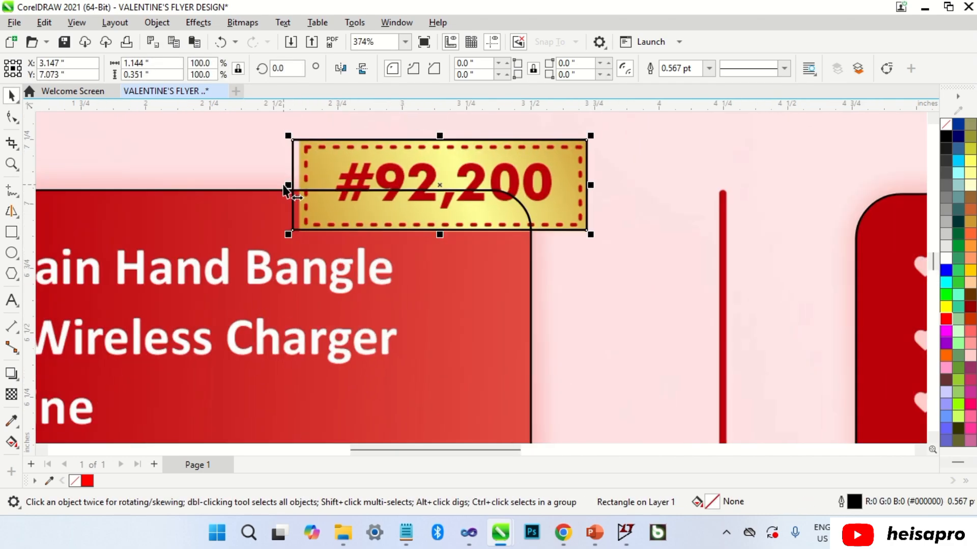
drag(285, 192, 290, 186)
scroll(439, 229, up, 2)
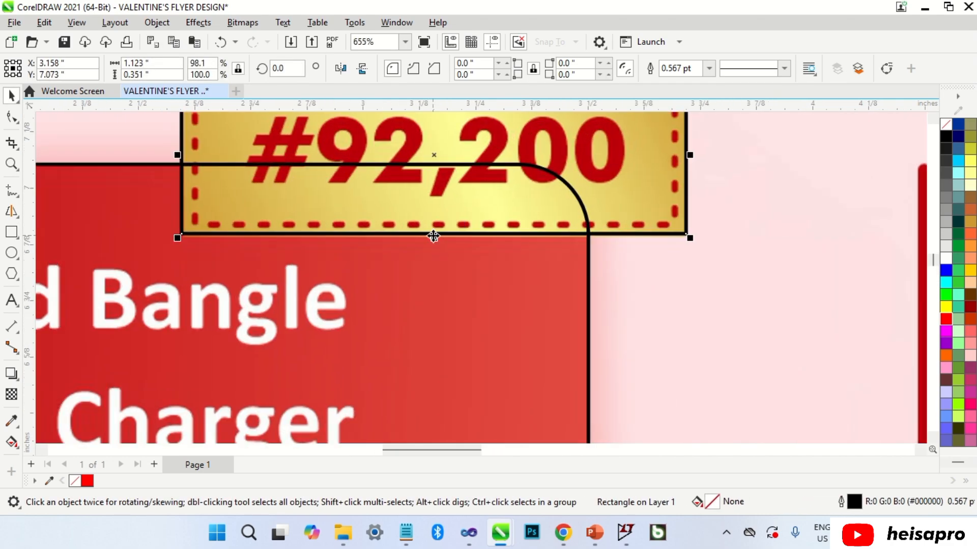
drag(435, 234, 436, 247)
scroll(436, 287, down, 2)
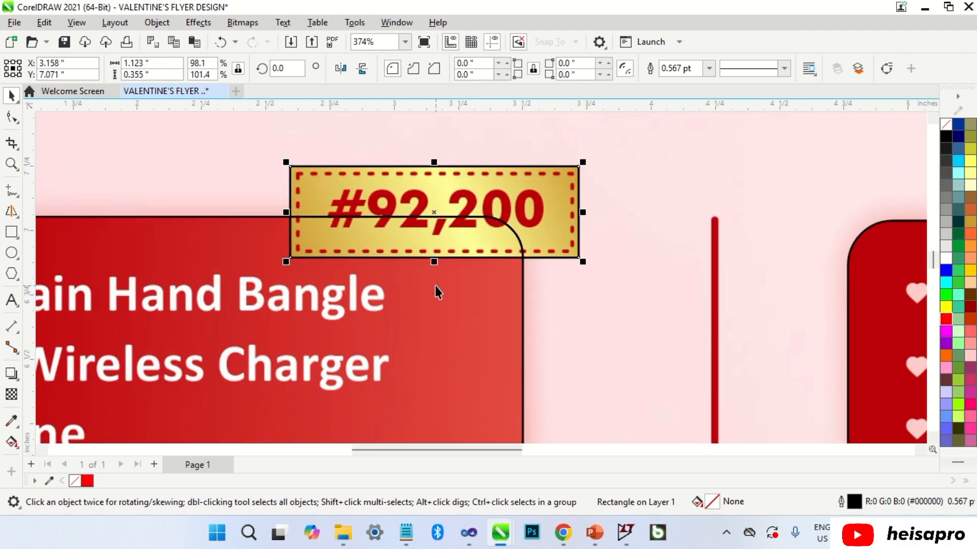
key(Escape)
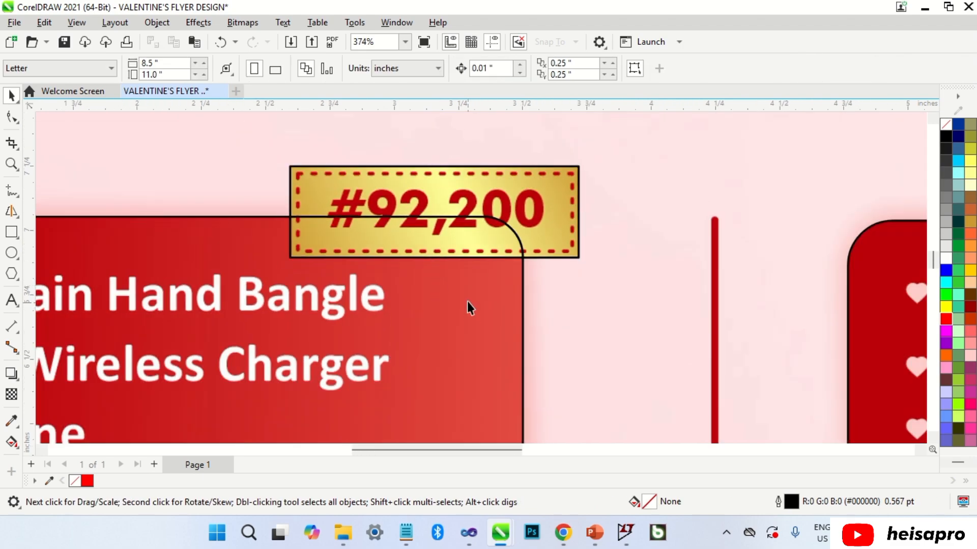
Add an inward contour to the #92,200 tag rectangle and separate it from the original.
click(462, 191)
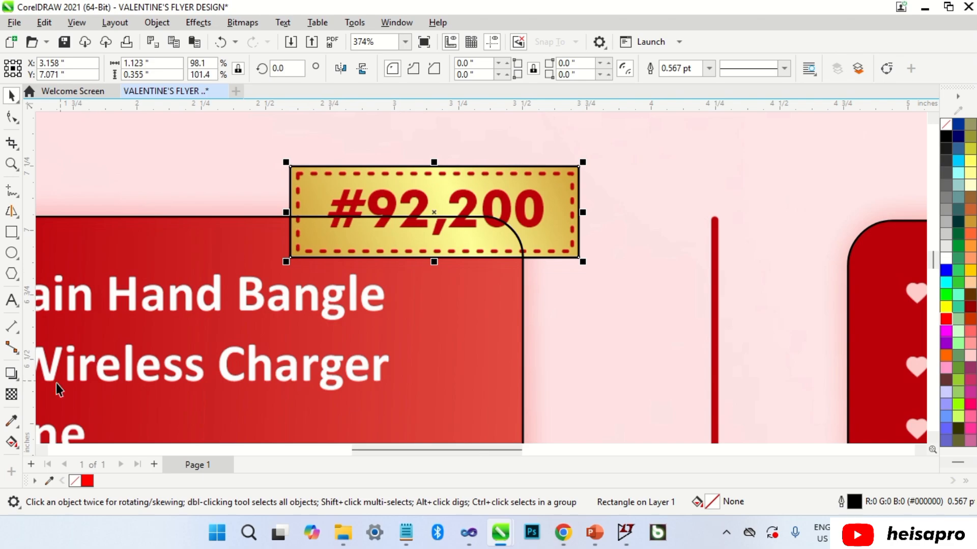
click(18, 380)
click(17, 380)
click(18, 381)
click(59, 390)
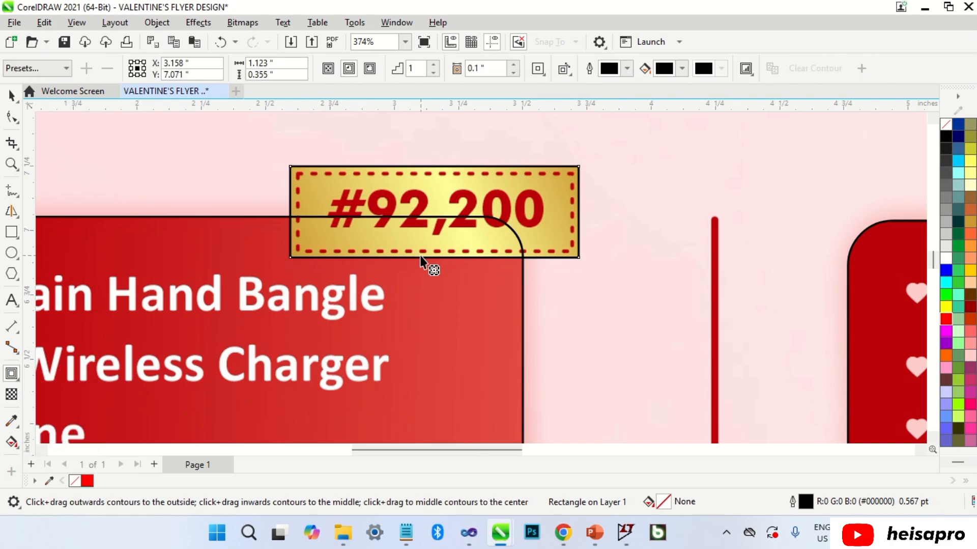
drag(420, 258, 432, 253)
key(space)
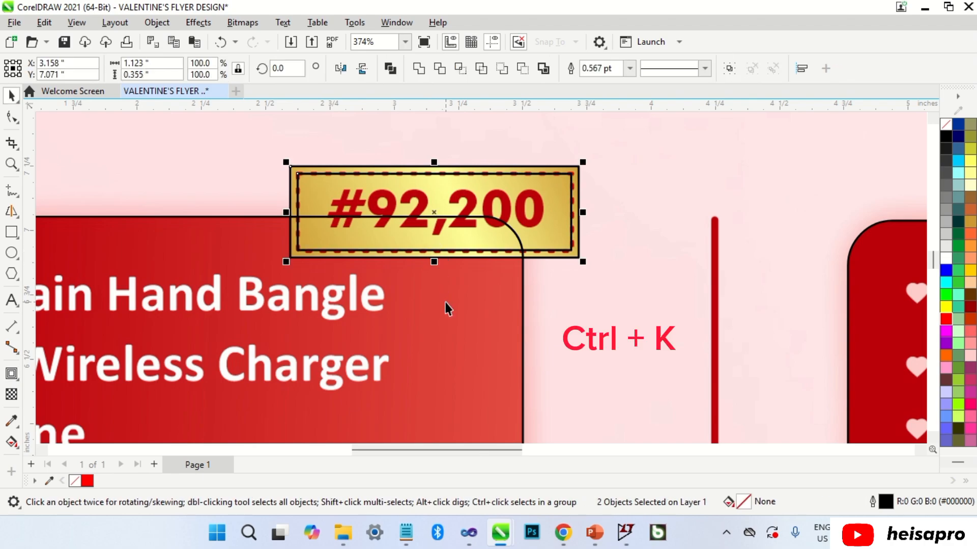
Give the inset contour rectangle a 1.0 pt outline with a bold dashed line style.
click(448, 304)
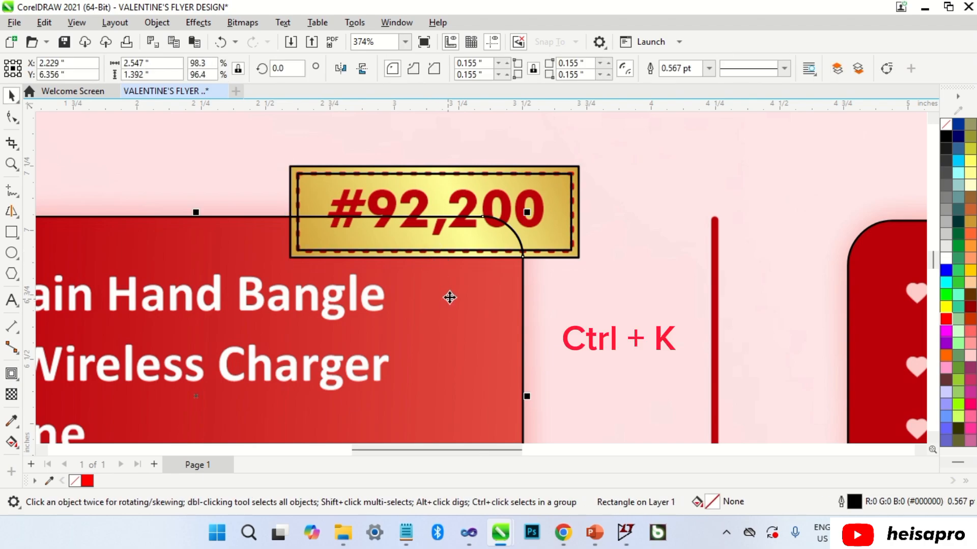
click(462, 253)
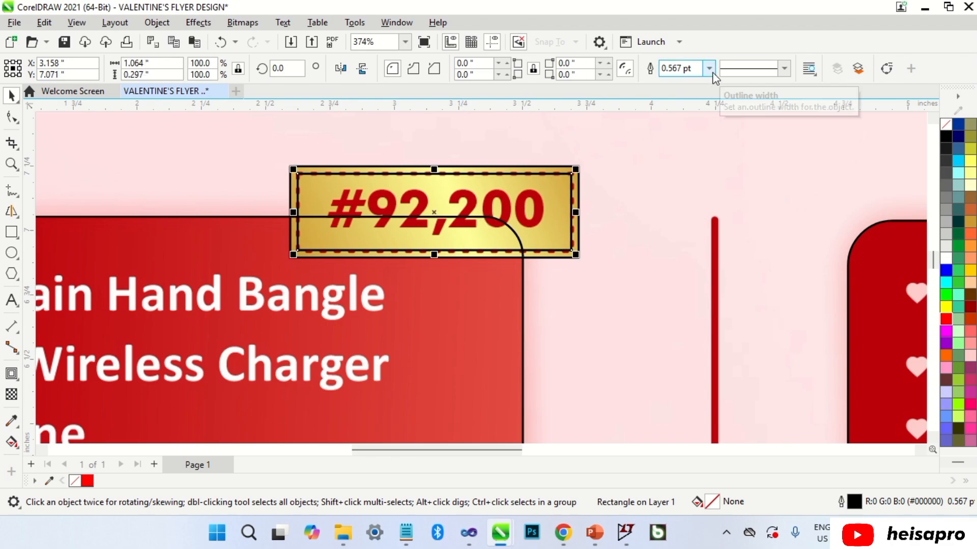
click(709, 68)
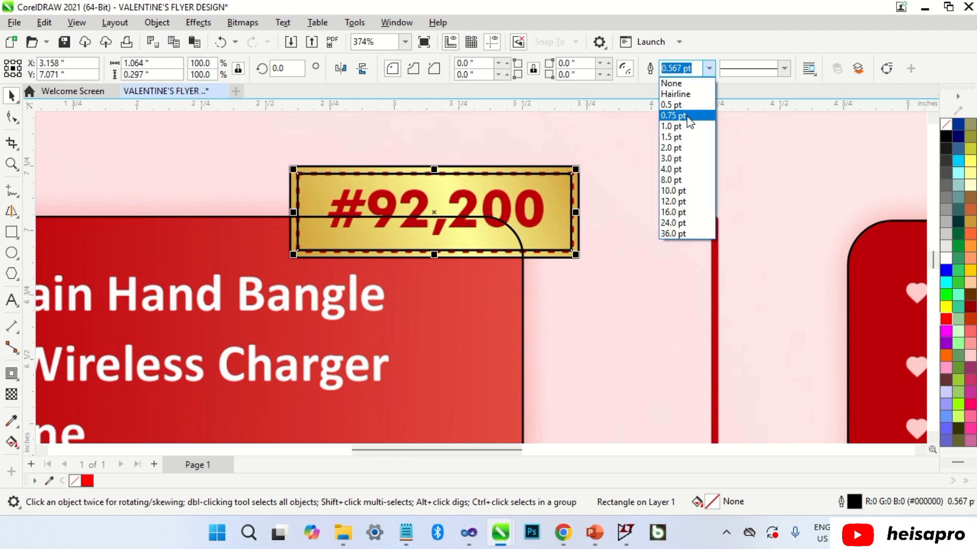
click(687, 130)
scroll(516, 158, up, 1)
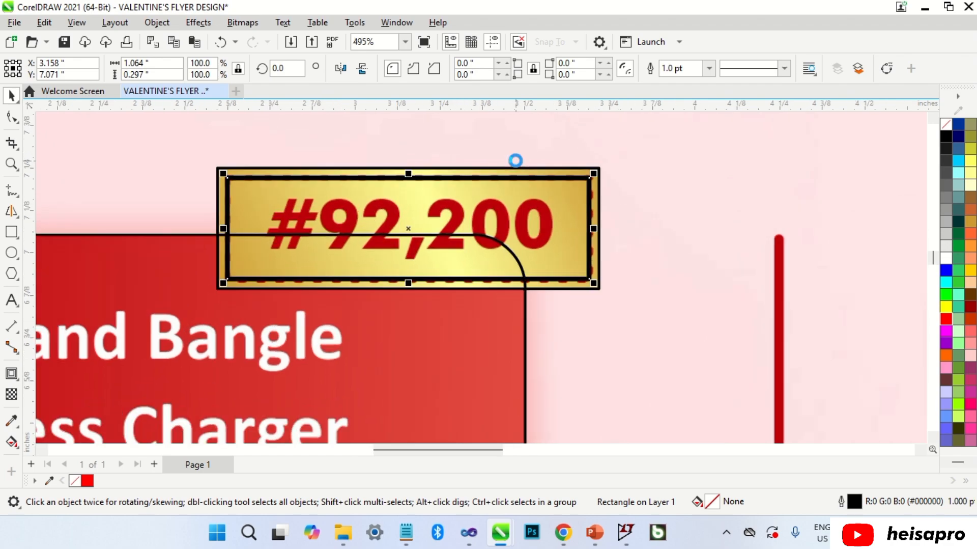
click(785, 68)
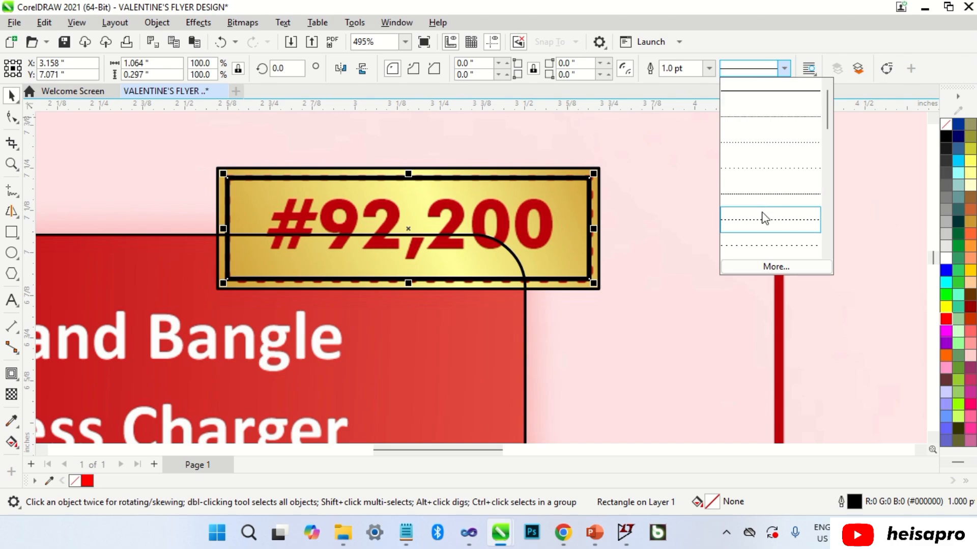
click(764, 219)
scroll(664, 175, down, 1)
click(784, 68)
click(776, 142)
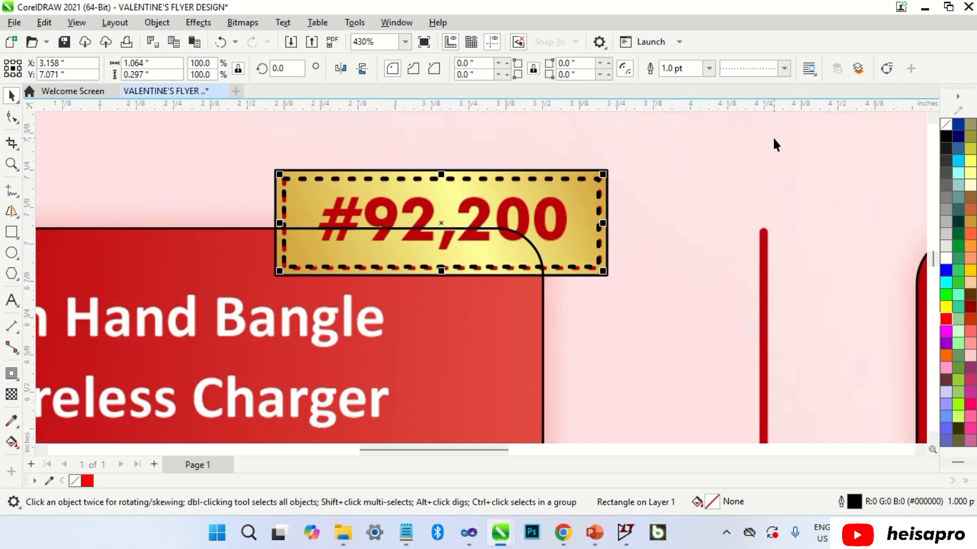
click(480, 160)
scroll(459, 149, down, 1)
scroll(509, 153, down, 8)
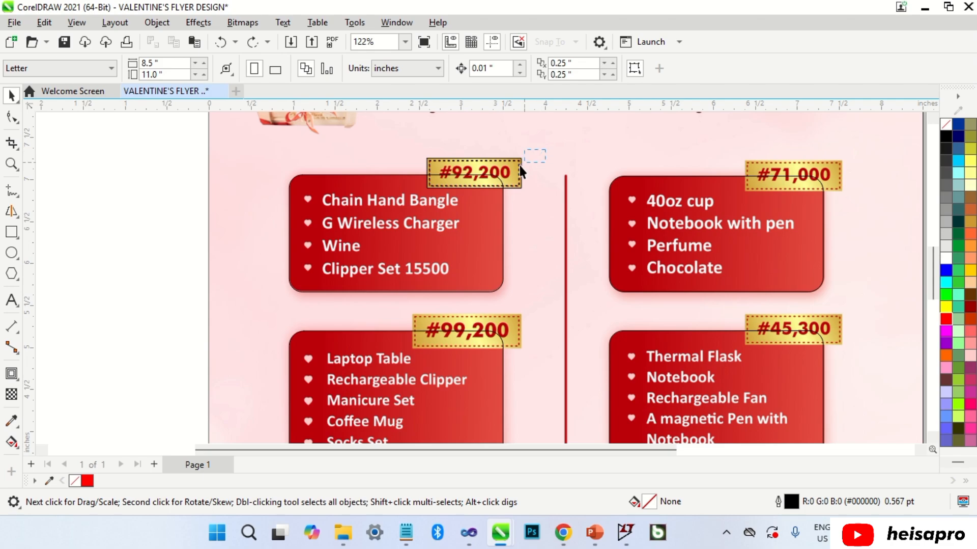
Copy the #92,200 frame onto the #99,200 tag, widening and lengthening it to fit.
drag(521, 172, 414, 203)
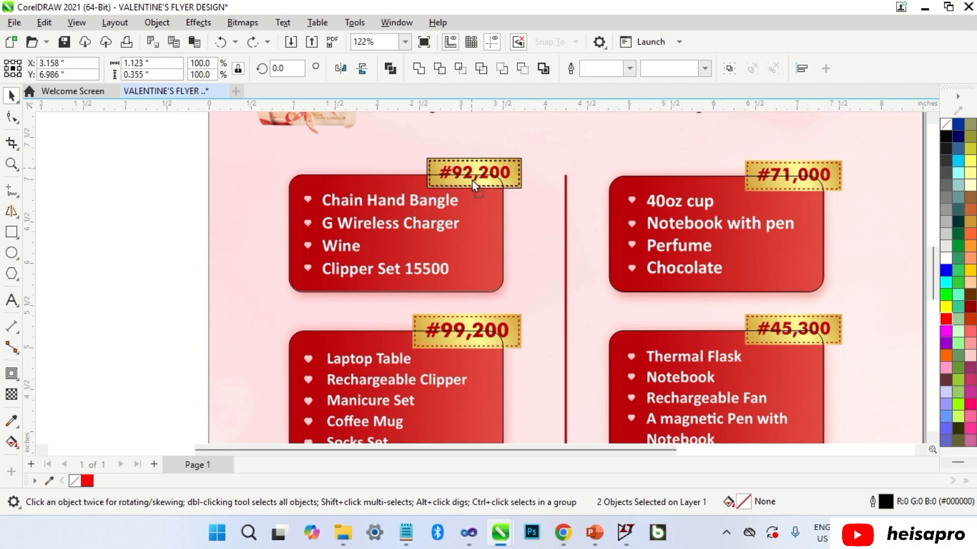
drag(474, 185, 453, 330)
scroll(453, 330, up, 7)
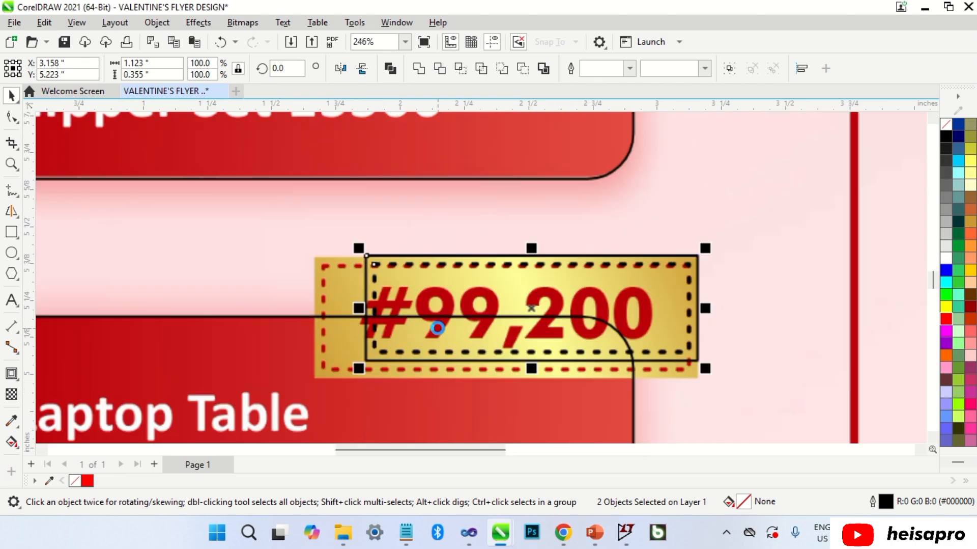
drag(362, 308, 316, 316)
drag(507, 370, 506, 393)
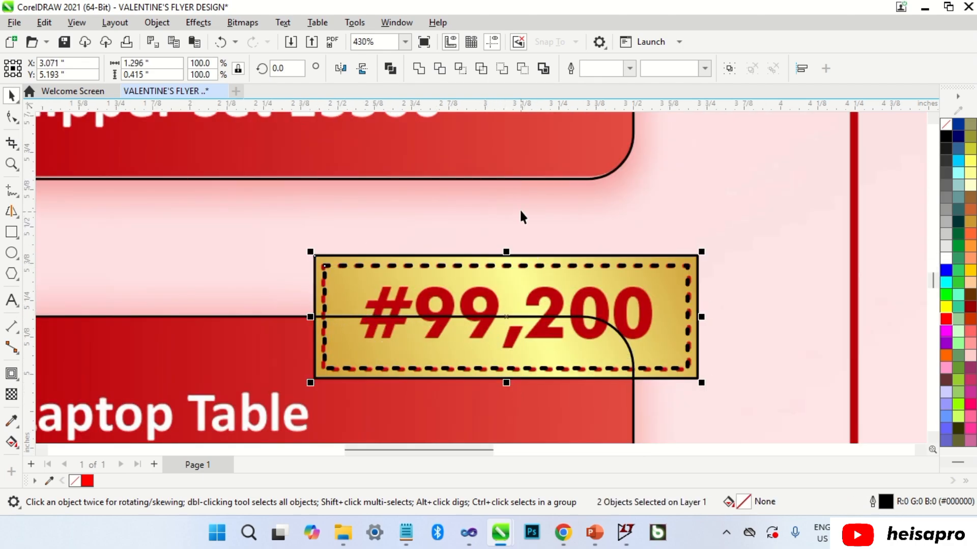
scroll(523, 216, down, 4)
scroll(529, 224, down, 2)
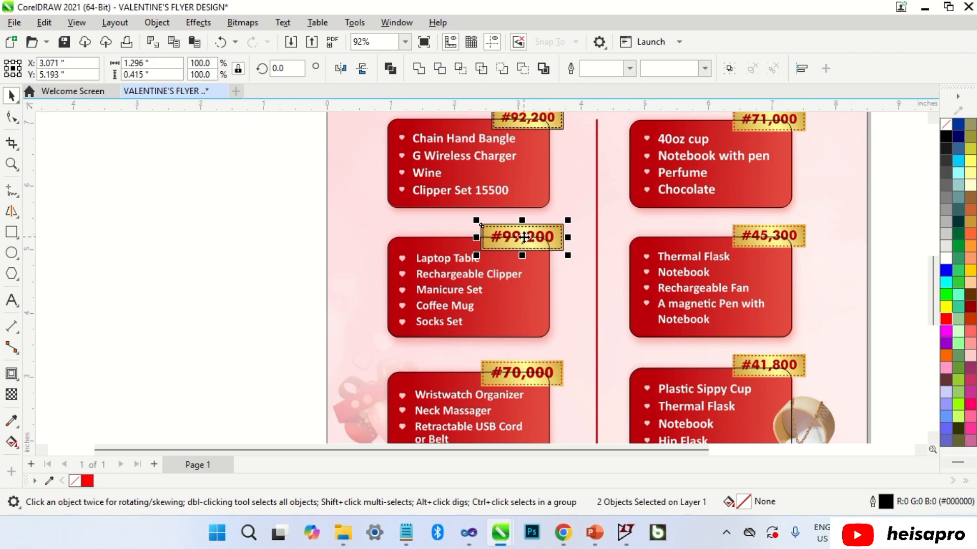
Place a frame copy on the #70,000 tag, undoing a slight downward nudge.
click(523, 371)
scroll(524, 367, up, 6)
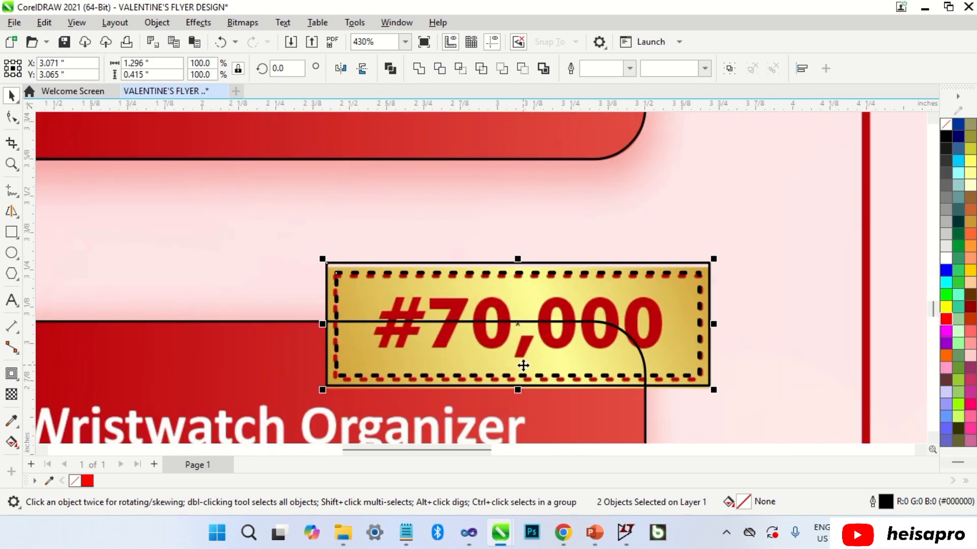
scroll(521, 345, up, 1)
drag(528, 300, 528, 303)
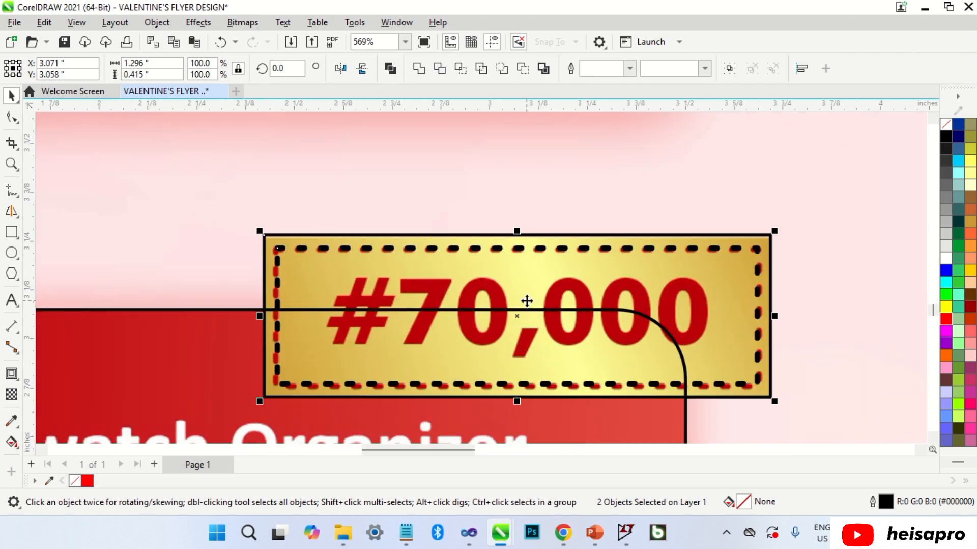
scroll(491, 314, down, 2)
scroll(487, 317, down, 4)
key(ctrl+z)
scroll(489, 319, down, 2)
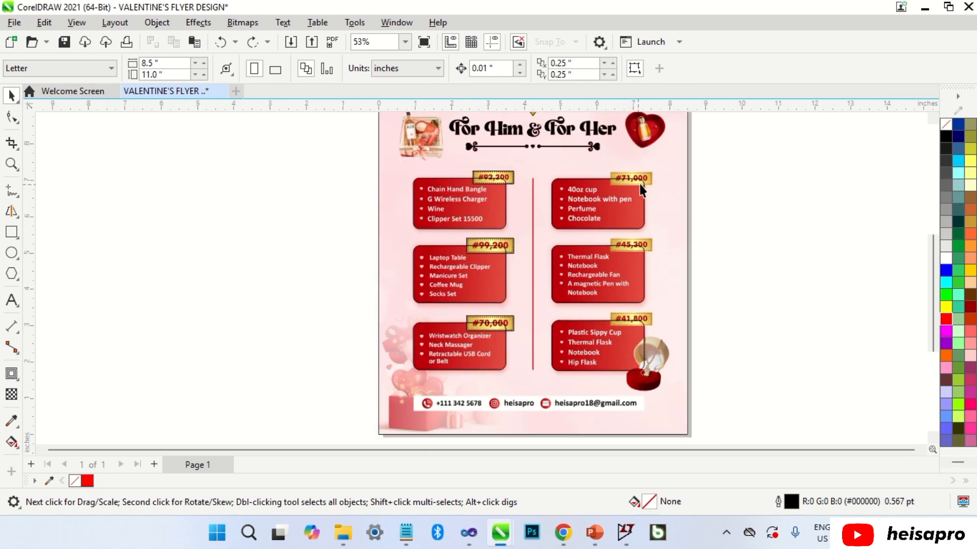
scroll(648, 164, up, 3)
scroll(648, 164, up, 1)
Copy the frame onto the #71,000 tag and adjust its width and height to fit.
drag(371, 168, 234, 224)
drag(295, 202, 656, 208)
scroll(611, 201, up, 9)
drag(736, 218, 744, 220)
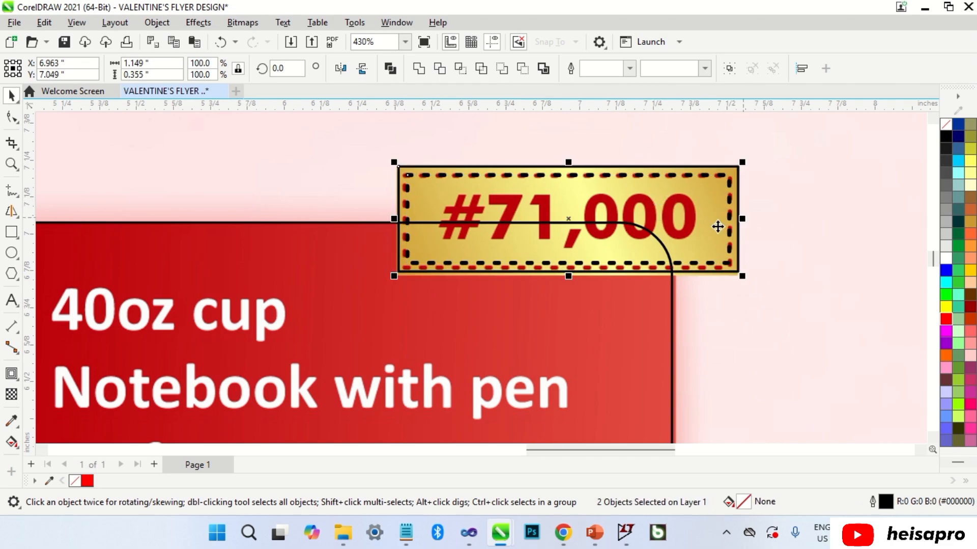
scroll(595, 264, up, 3)
mouse_move(559, 284)
mouse_down()
mouse_move(554, 295)
mouse_move(555, 284)
mouse_up()
scroll(571, 203, down, 12)
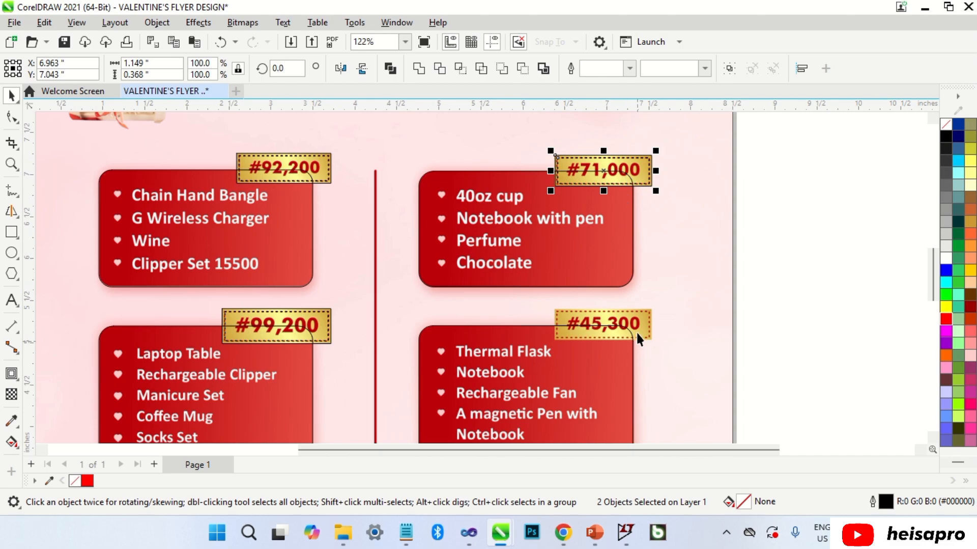
Drop a frame copy onto the #45,300 tag, trimming its top and stretching it taller.
drag(605, 171, 596, 324)
right_click(595, 325)
scroll(611, 334, up, 5)
scroll(611, 334, up, 4)
mouse_move(581, 215)
mouse_down()
mouse_move(585, 224)
mouse_move(584, 212)
mouse_up()
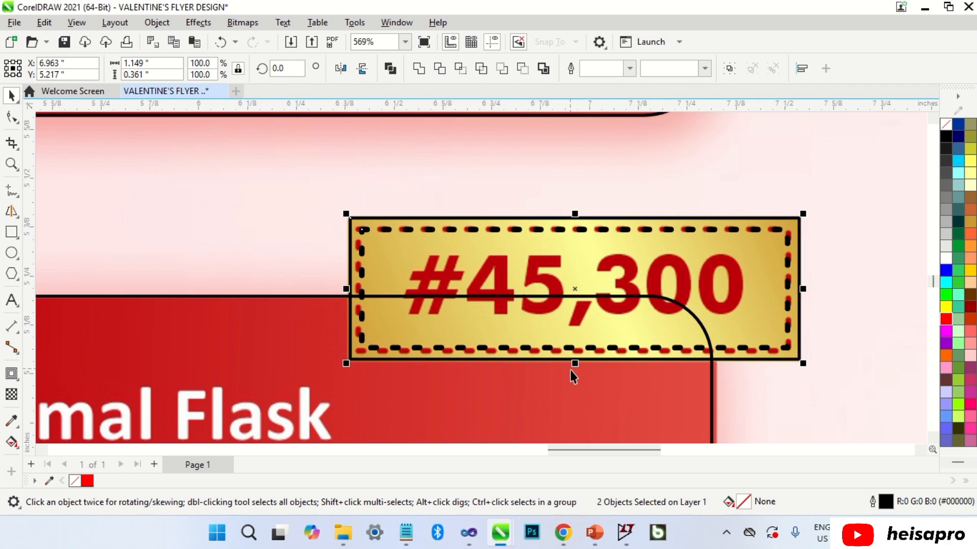
drag(577, 369, 582, 375)
scroll(579, 261, down, 4)
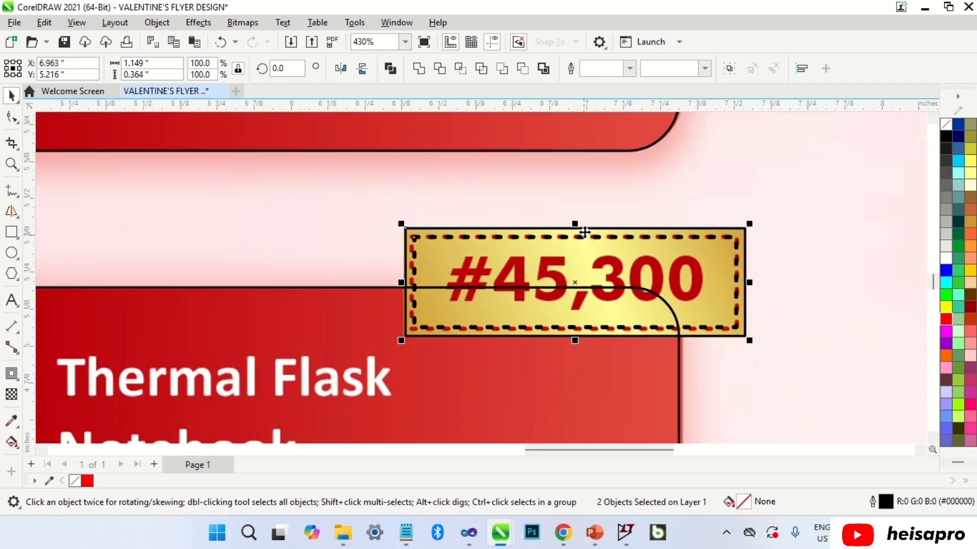
scroll(590, 226, down, 5)
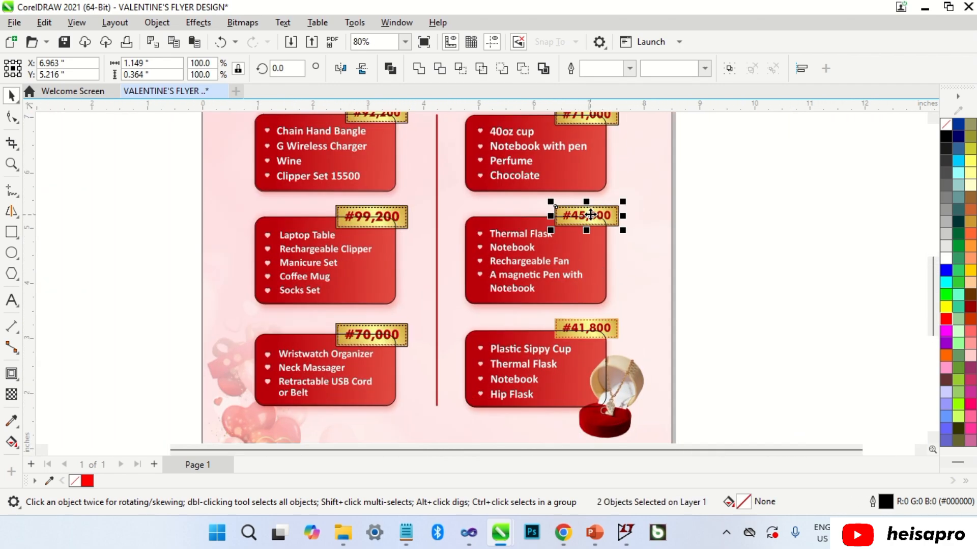
Copy the frame onto the #41,800 tag.
drag(588, 216, 602, 327)
scroll(595, 329, up, 5)
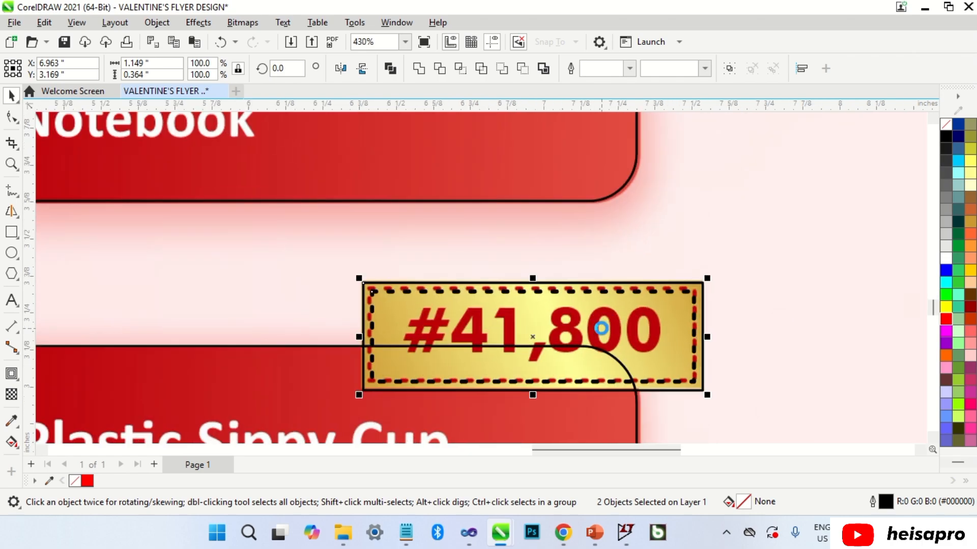
scroll(583, 336, down, 5)
click(769, 294)
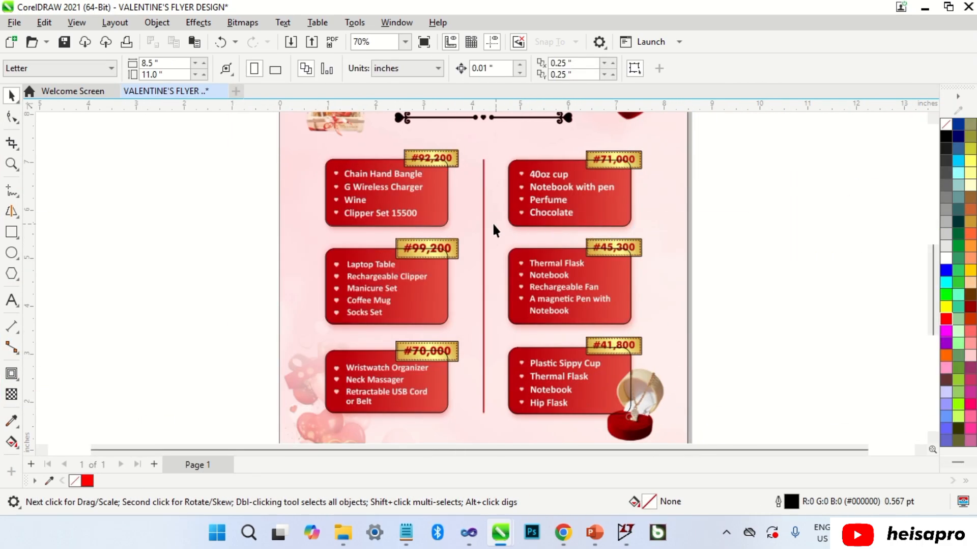
Draw a small upright rectangle left of the card and round its top corners.
scroll(332, 174, up, 8)
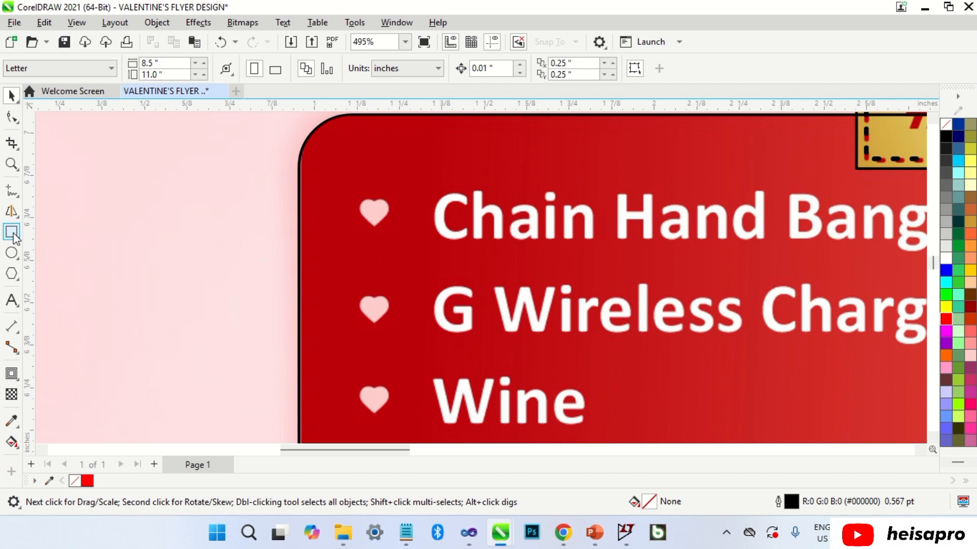
click(12, 232)
drag(116, 216, 157, 286)
key(space)
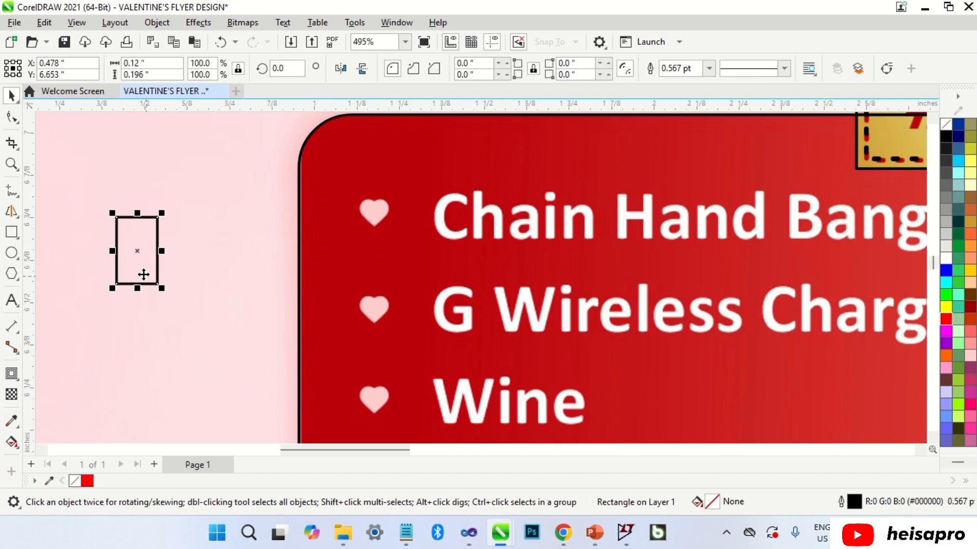
click(12, 118)
drag(119, 219, 157, 257)
key(space)
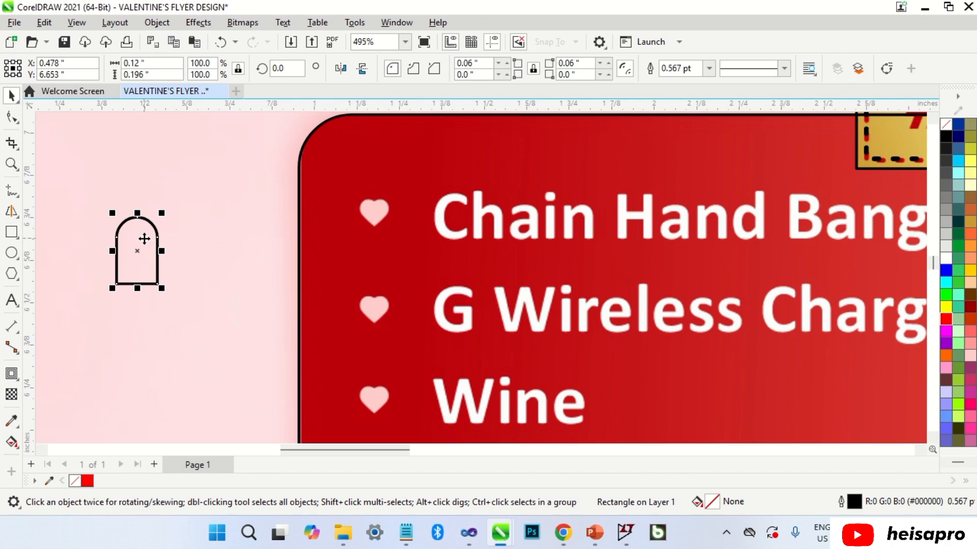
Make a 270° rotated copy of the rectangle and align both by left and bottom edges.
click(145, 239)
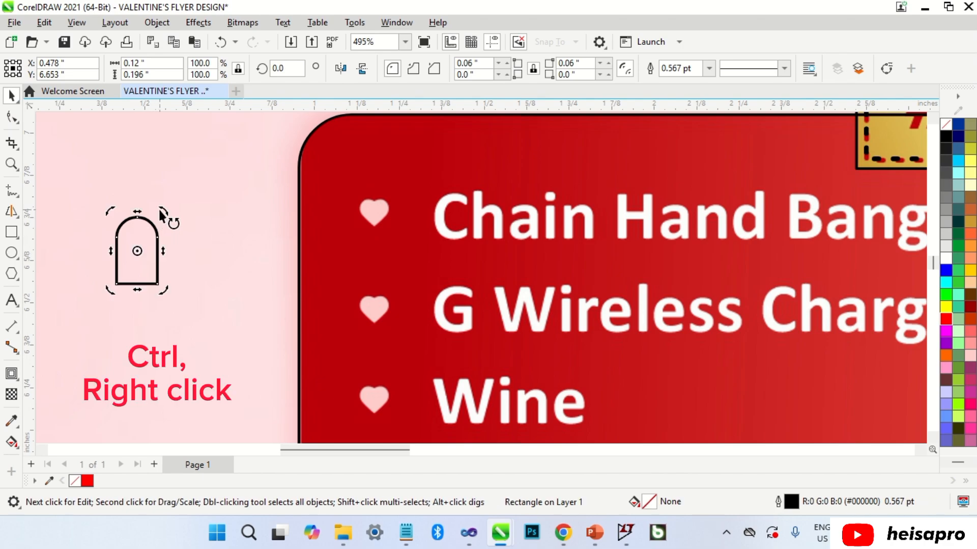
drag(161, 214, 176, 286)
ctrl+right_click(177, 286)
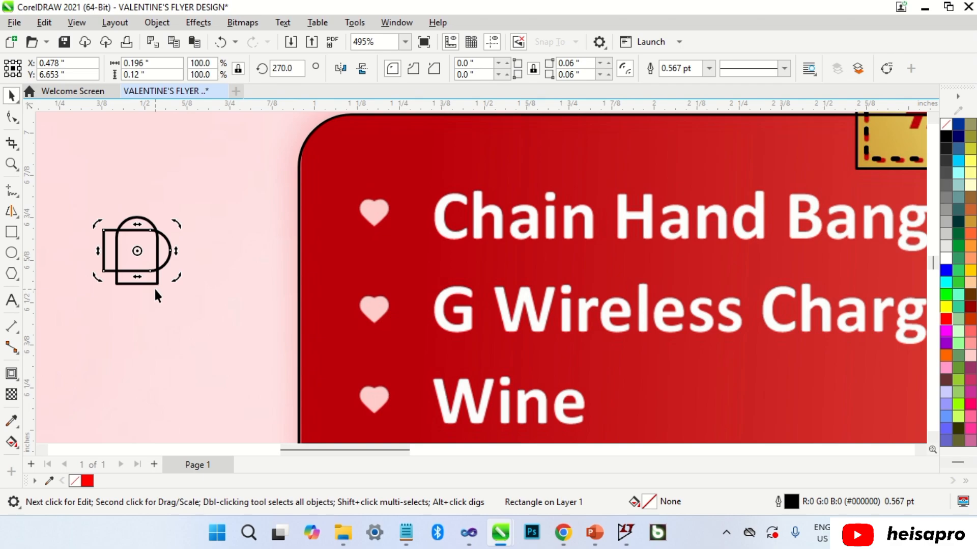
click(155, 289)
click(163, 267)
shift+click(158, 281)
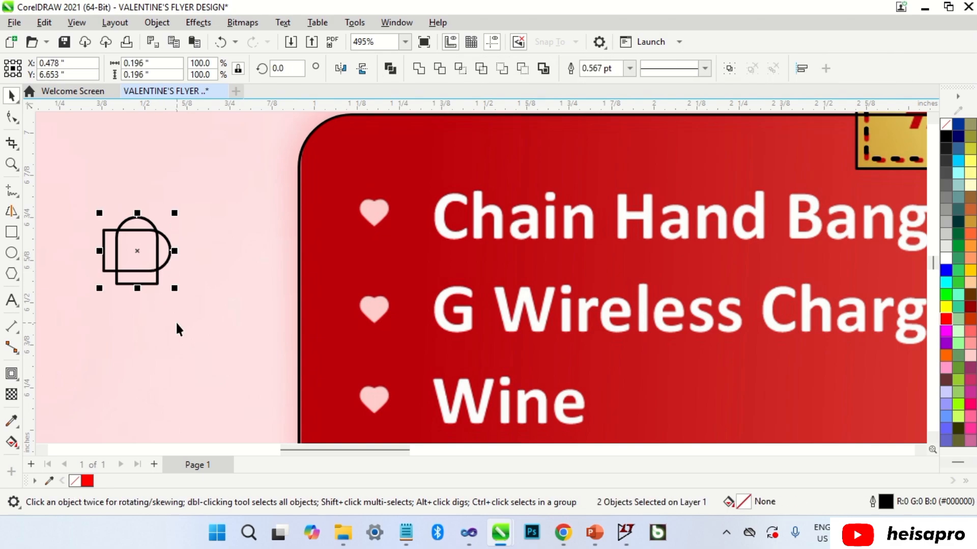
key(l)
key(b)
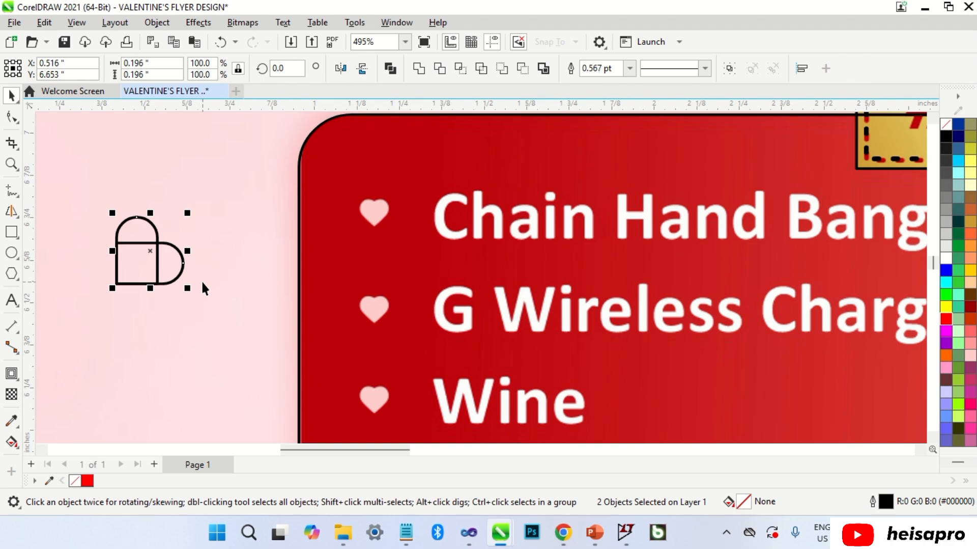
Weld the round-topped rectangle and its rotated copy into one heart shape.
click(218, 273)
click(151, 235)
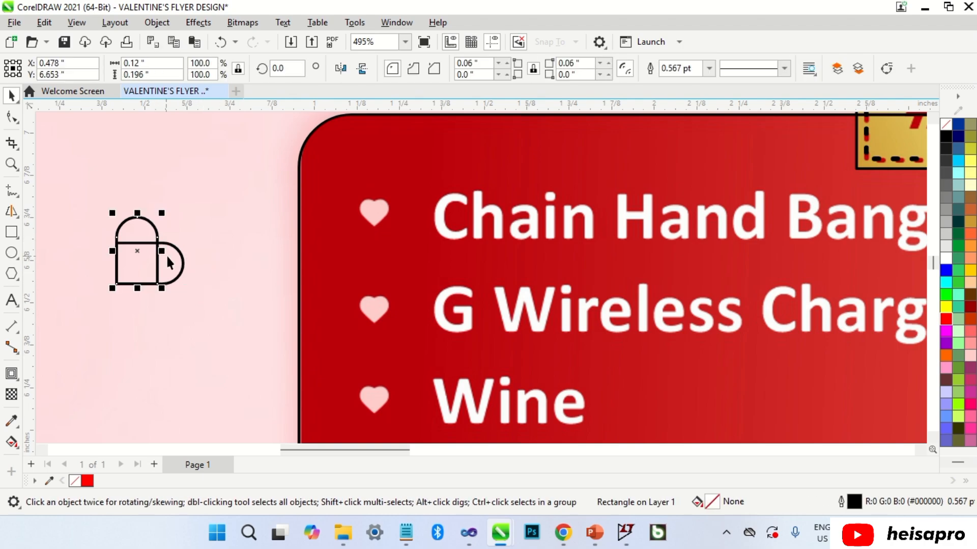
shift+click(171, 260)
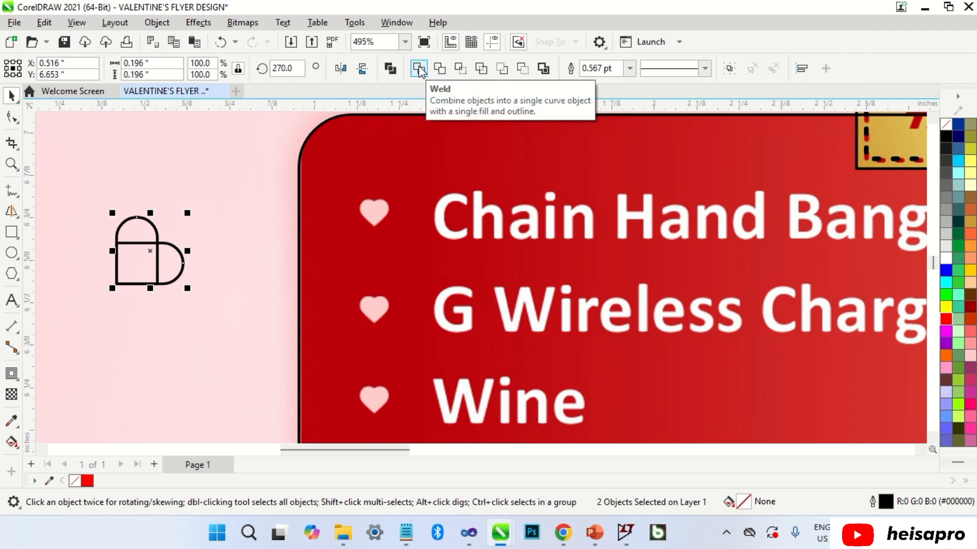
click(419, 68)
click(176, 281)
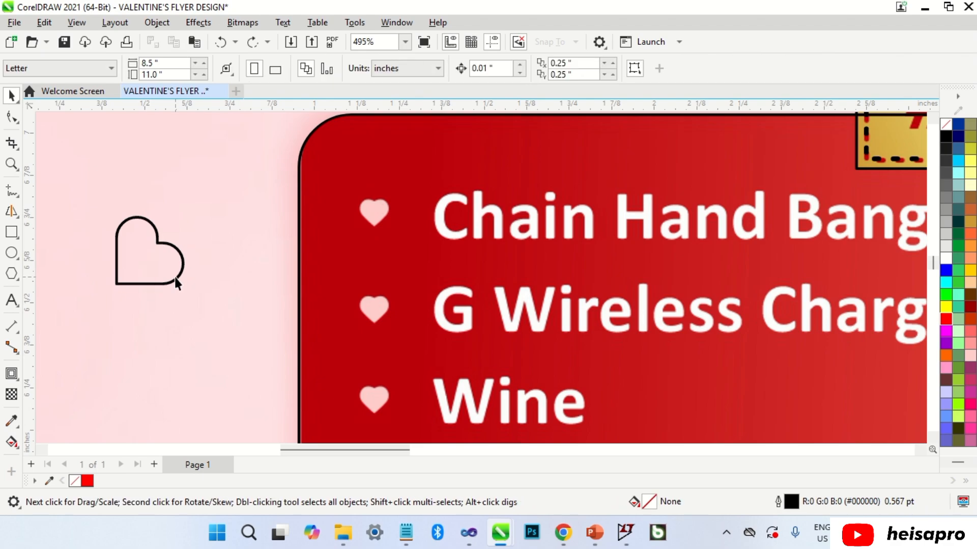
click(172, 268)
click(172, 268)
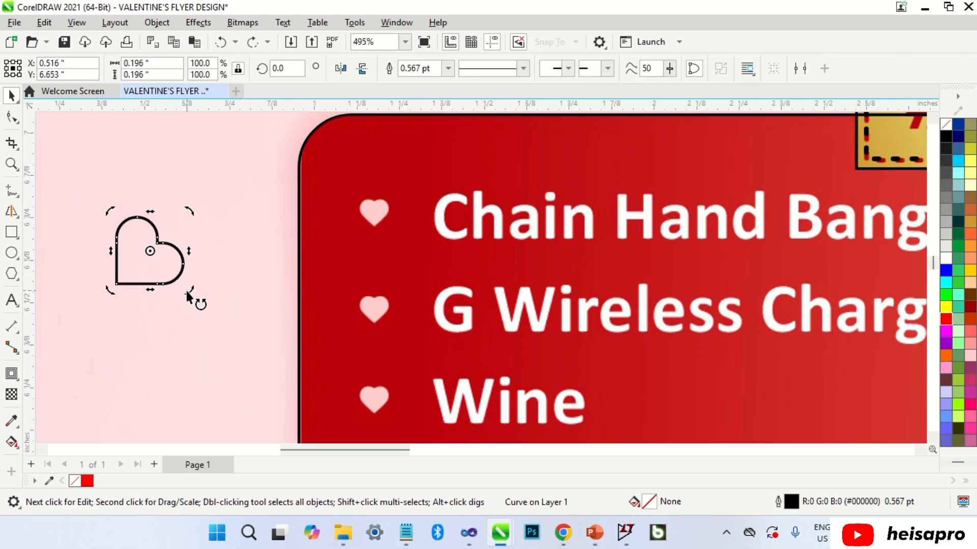
Rotate the heart outline 45° upright, move it onto the Chain Hand Bangle bullet and shrink it.
drag(192, 294, 233, 259)
click(230, 256)
drag(175, 275, 400, 221)
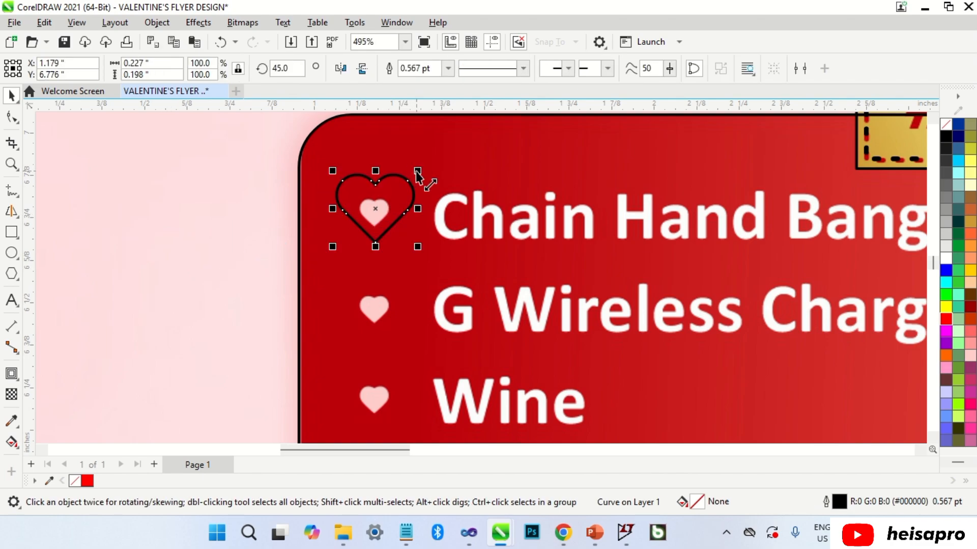
drag(418, 175, 384, 318)
Place heart outline copies on the Wine and Laptop Table bullets, enlarging one slightly to fit.
scroll(378, 204, up, 3)
scroll(380, 213, up, 2)
scroll(389, 192, down, 4)
scroll(392, 254, down, 3)
scroll(392, 254, up, 2)
drag(389, 242, 387, 321)
scroll(387, 321, down, 2)
scroll(389, 230, up, 2)
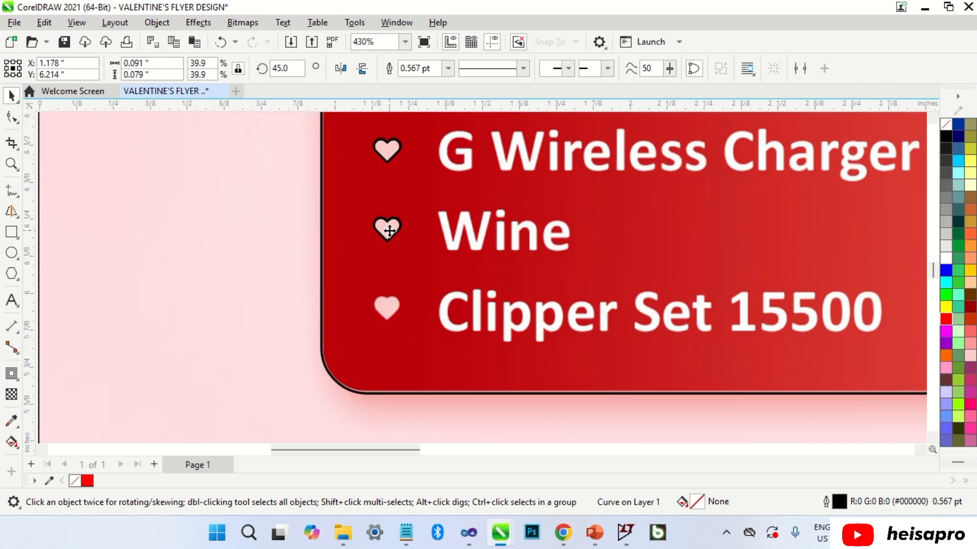
scroll(383, 310, down, 4)
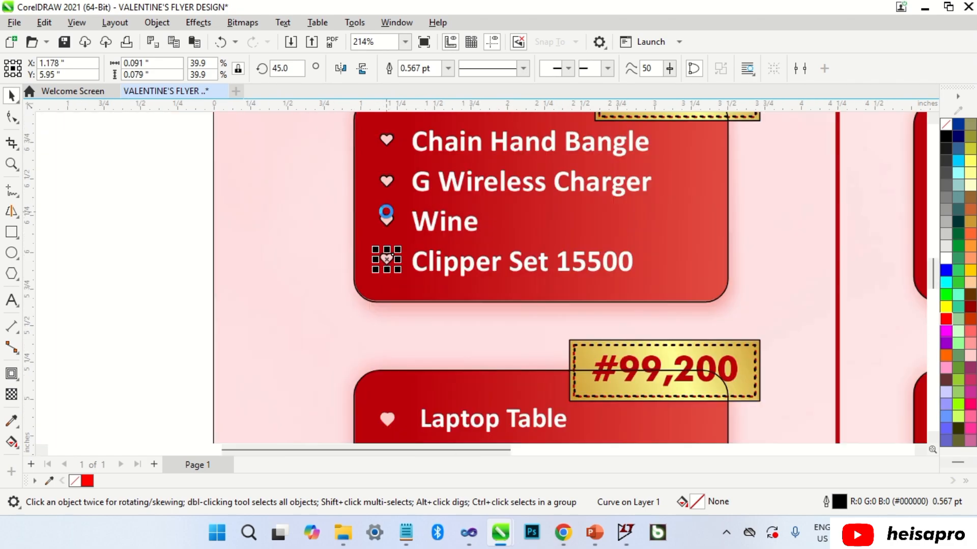
drag(384, 235, 386, 334)
scroll(386, 334, up, 5)
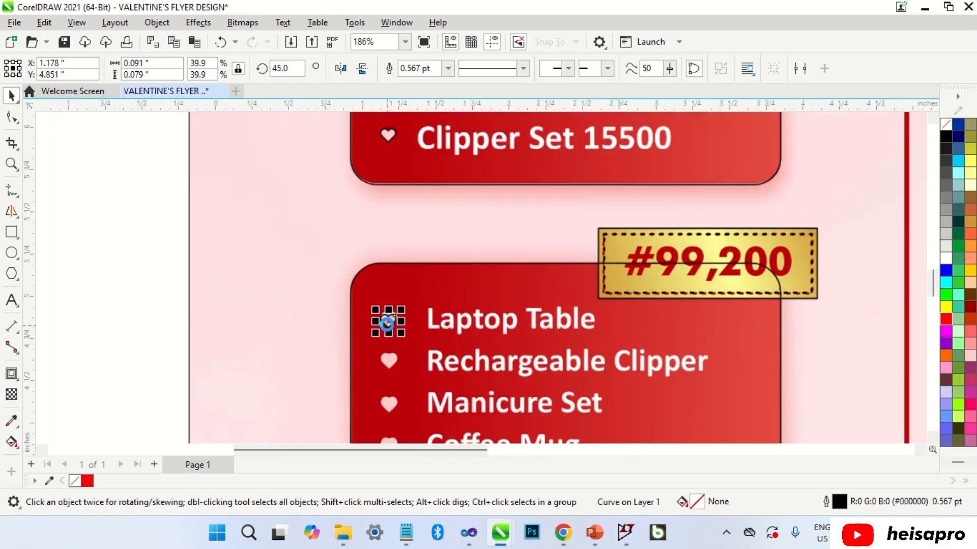
drag(413, 304, 417, 335)
Place heart outline copies on the Coffee Mug and Socks Set bullets, then clear the selection.
scroll(406, 301, up, 2)
scroll(398, 314, down, 4)
scroll(403, 370, up, 1)
scroll(422, 289, down, 2)
scroll(423, 290, up, 2)
scroll(418, 335, down, 3)
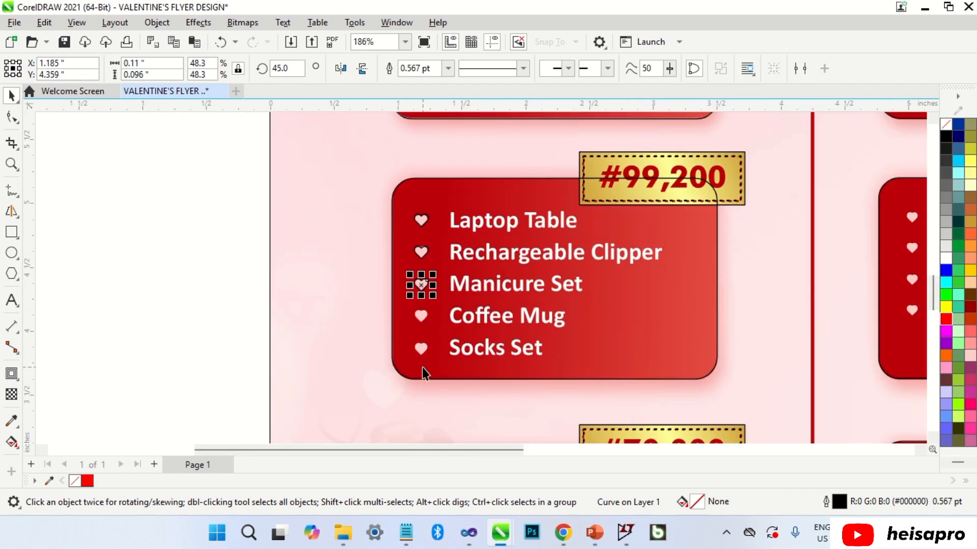
scroll(424, 225, up, 3)
mouse_move(425, 285)
mouse_down()
mouse_move(424, 269)
mouse_move(423, 291)
mouse_up()
drag(422, 337, 421, 337)
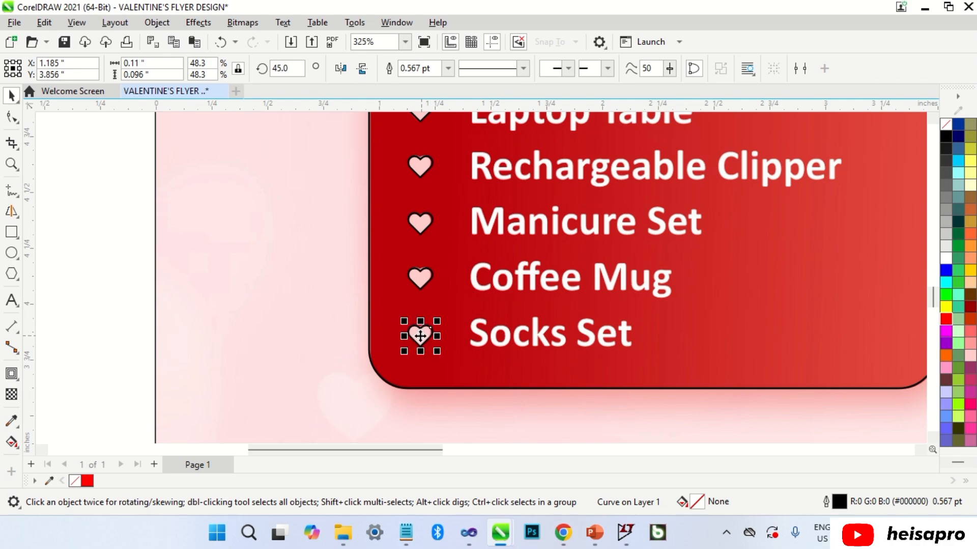
scroll(422, 337, down, 5)
key(Escape)
scroll(394, 420, down, 2)
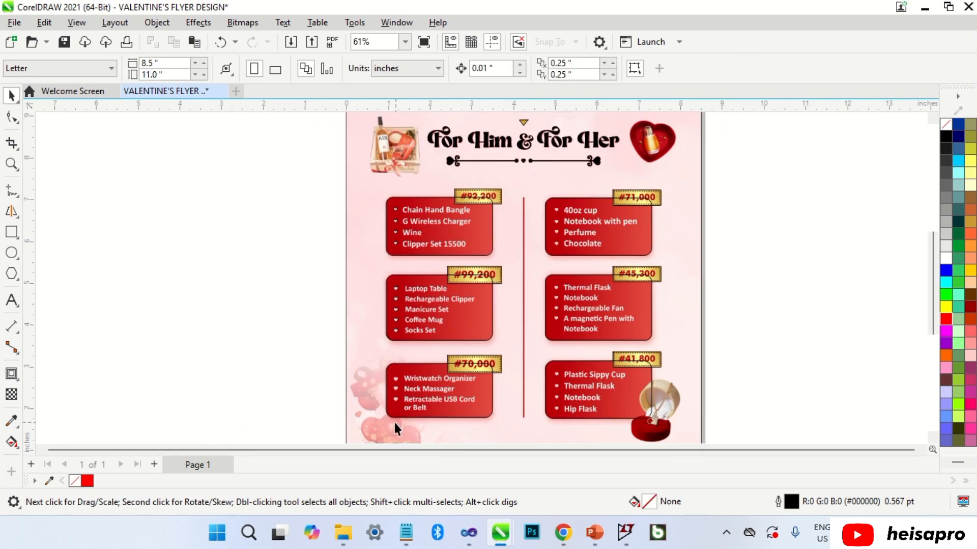
scroll(387, 413, up, 4)
Shrink the Wristwatch Organizer heart and outline the Neck Massager and Retractable USB Cord bullets.
click(402, 181)
click(405, 306)
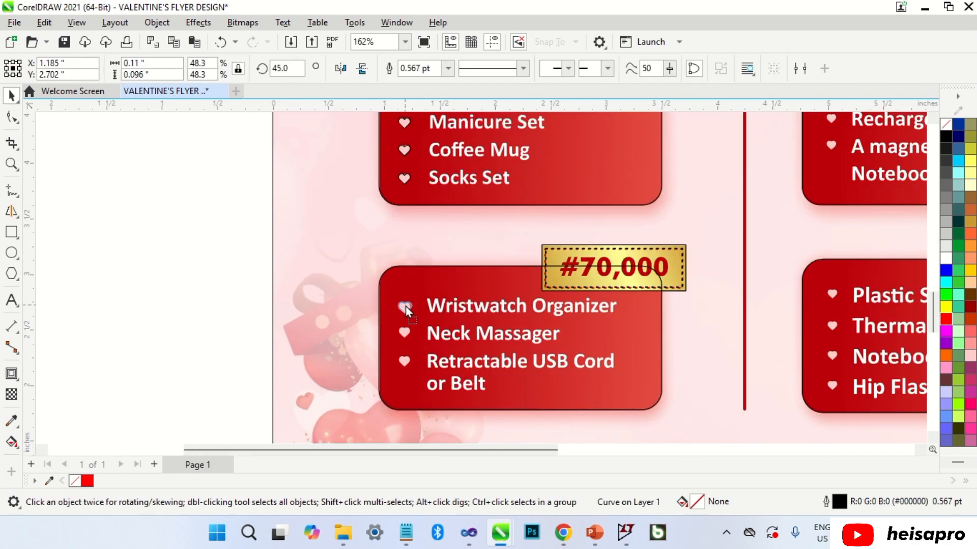
scroll(405, 305, up, 4)
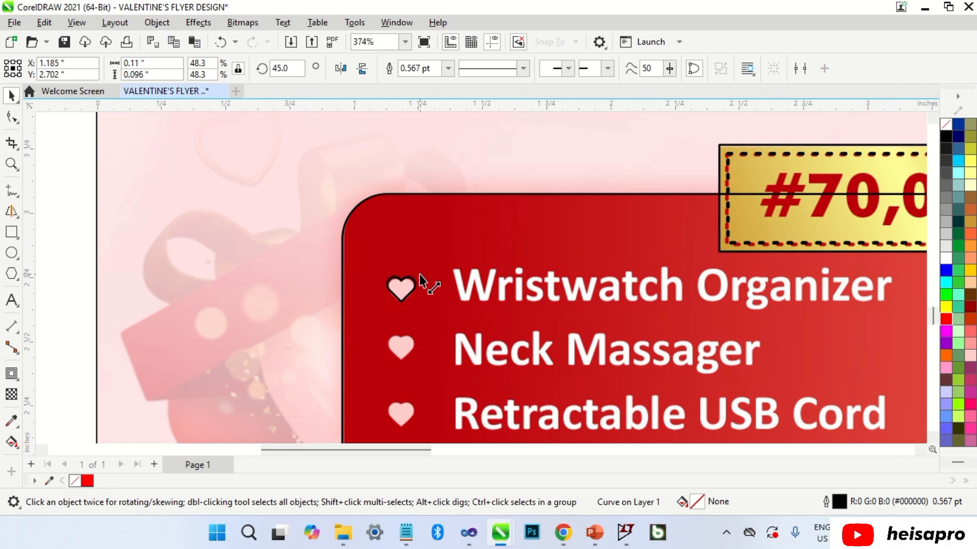
drag(420, 274, 422, 318)
scroll(418, 298, up, 2)
scroll(407, 265, down, 2)
drag(399, 275, 402, 321)
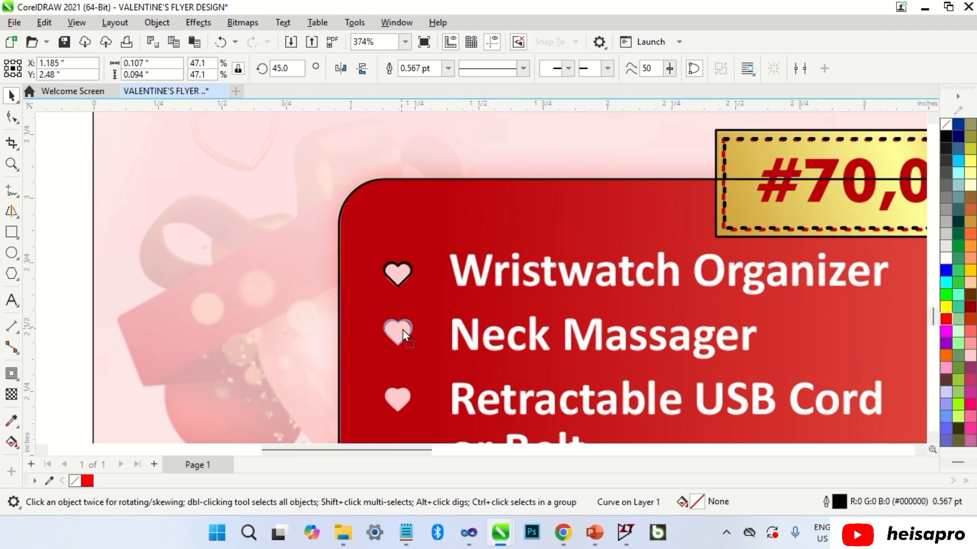
drag(402, 398, 401, 399)
Outline the 40oz cup, Notebook with pen and Perfume bullets with heart copies.
scroll(402, 392, down, 5)
key(Escape)
scroll(428, 349, down, 2)
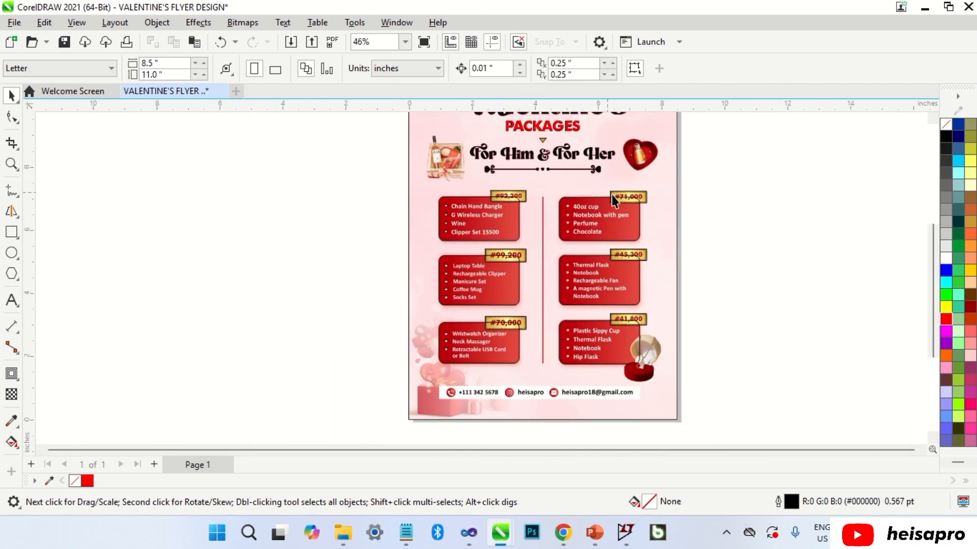
scroll(556, 220, up, 4)
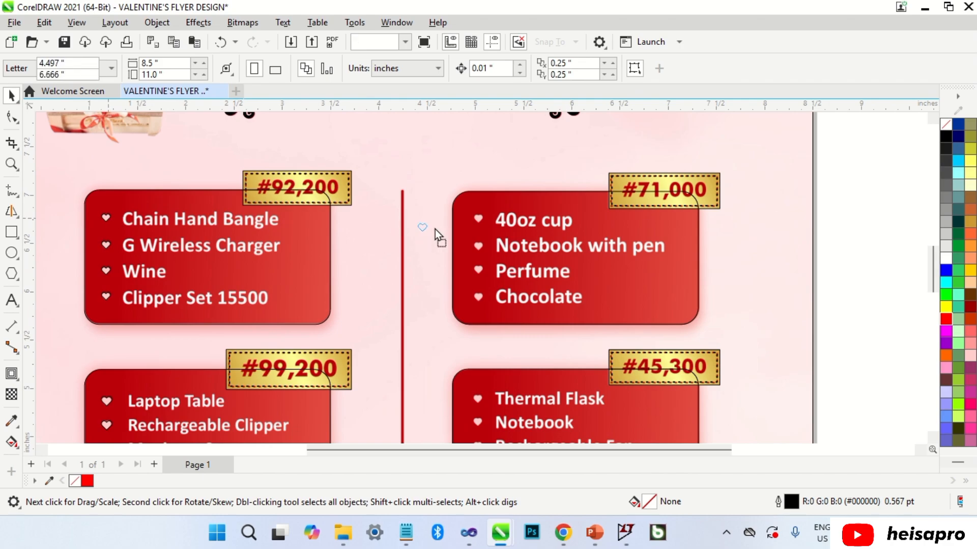
click(481, 217)
scroll(480, 217, up, 4)
scroll(481, 218, up, 1)
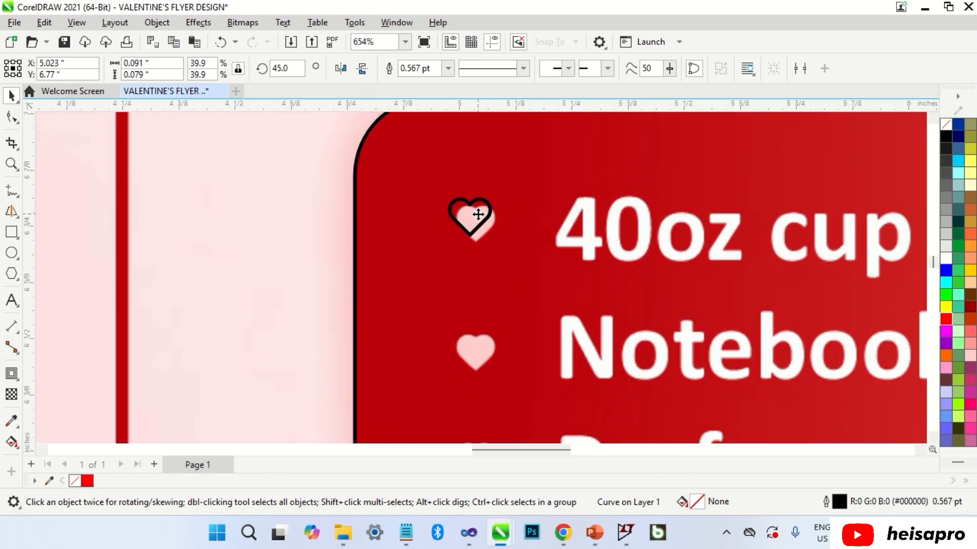
drag(487, 222, 478, 258)
scroll(482, 217, down, 2)
drag(482, 305, 484, 303)
scroll(483, 222, down, 2)
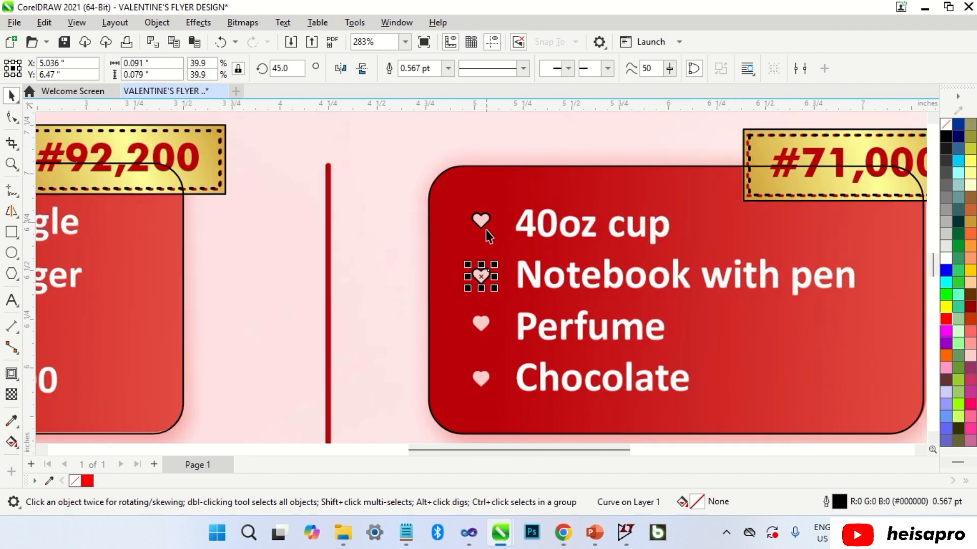
scroll(481, 378, up, 1)
drag(480, 243, 474, 375)
Outline the Thermal Flask, Rechargeable Fan, Plastic Sippy Cup, Notebook and Hip Flask bullets, then deselect.
scroll(497, 257, down, 3)
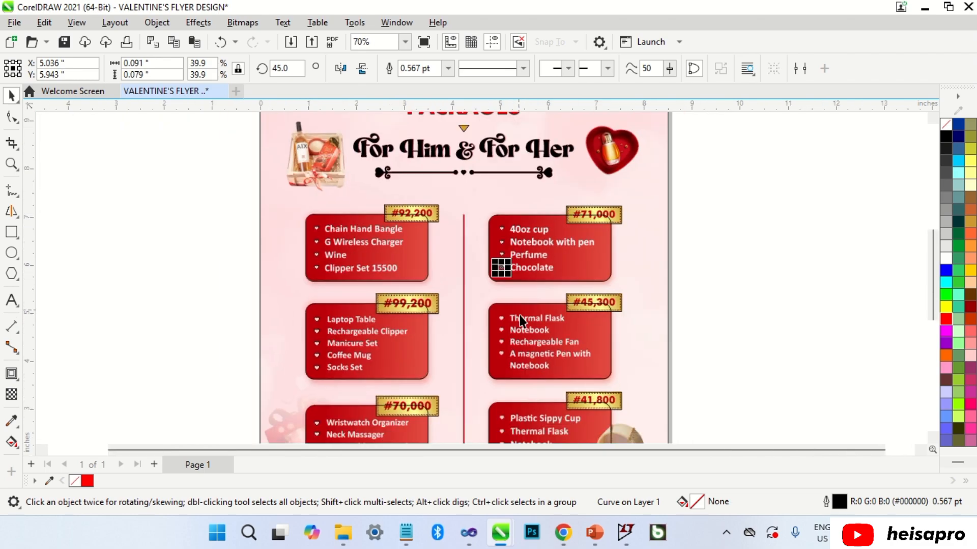
scroll(520, 314, up, 2)
drag(467, 127, 481, 294)
scroll(468, 229, up, 4)
scroll(464, 227, down, 1)
scroll(478, 310, down, 1)
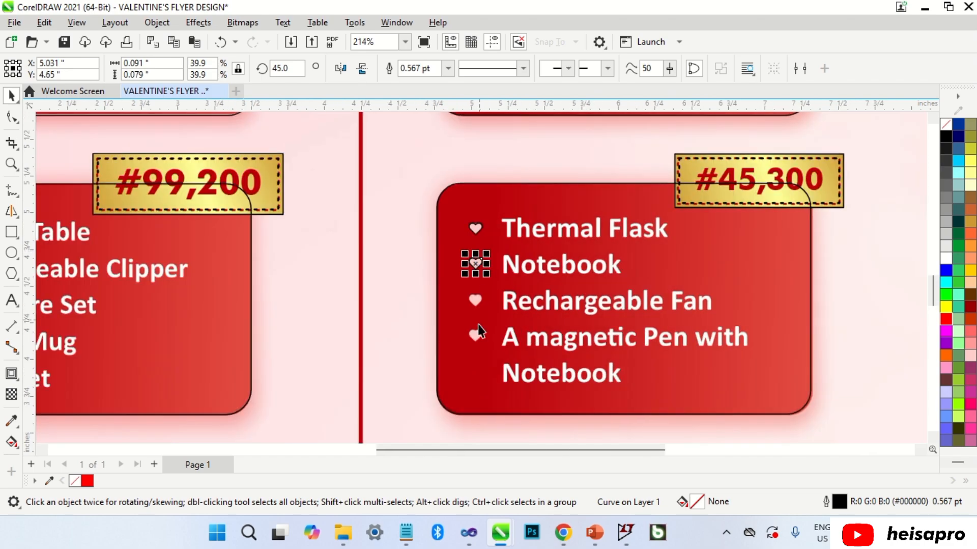
scroll(478, 323, up, 1)
drag(476, 225, 500, 334)
scroll(479, 318, down, 2)
scroll(493, 372, up, 5)
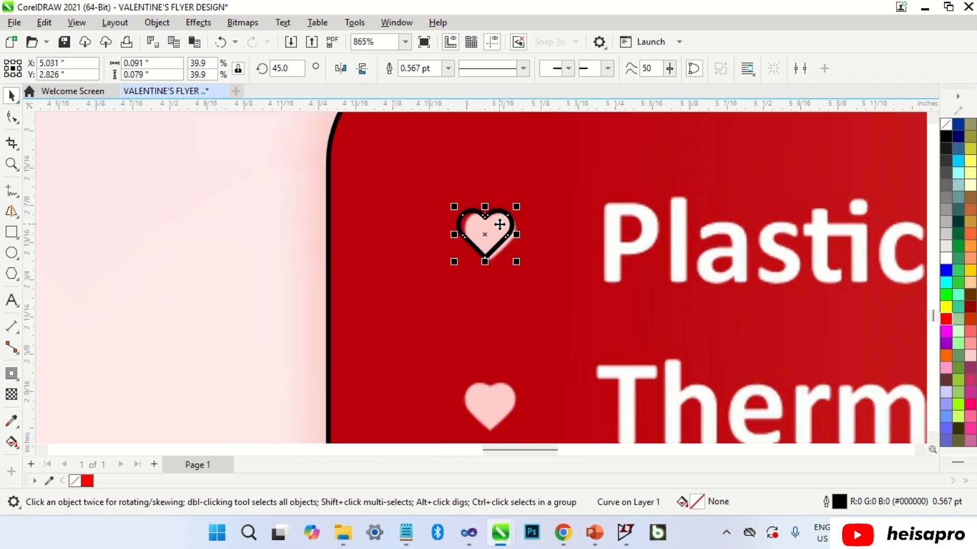
drag(500, 224, 508, 326)
scroll(517, 183, down, 3)
drag(508, 326, 508, 385)
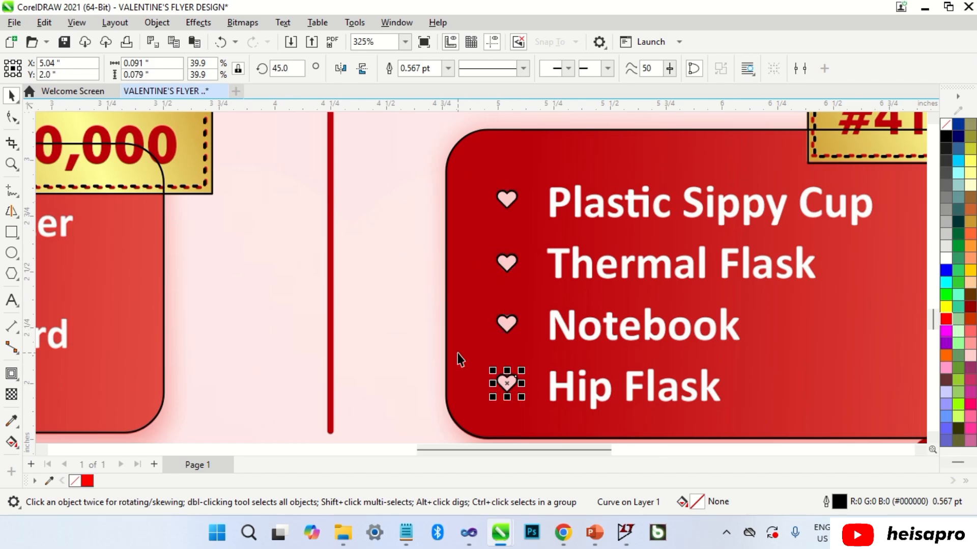
scroll(460, 359, down, 5)
click(713, 299)
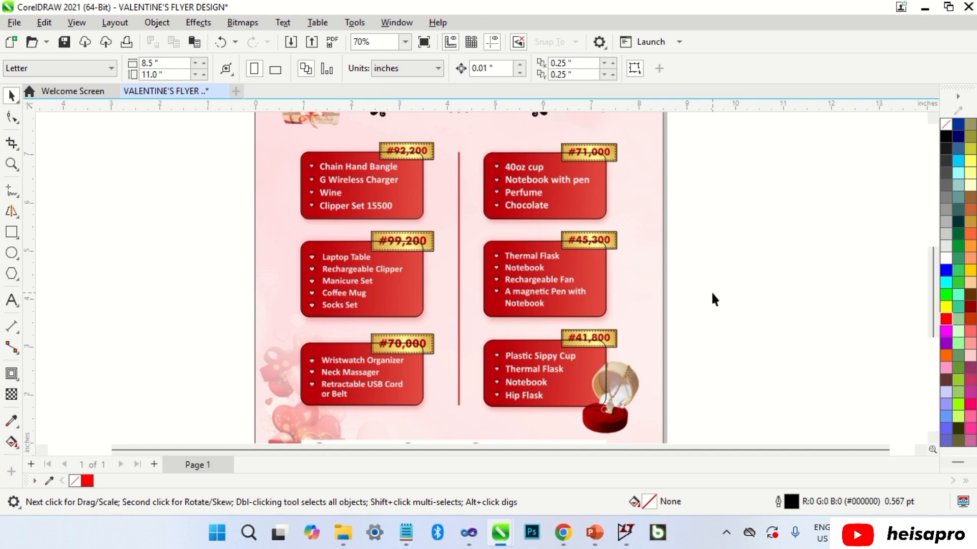
Type the four items 'Chain Hand Bang', 'G Wireless Charger', 'Wine', 'Clipper Set 155' in Calibri.
key(F8)
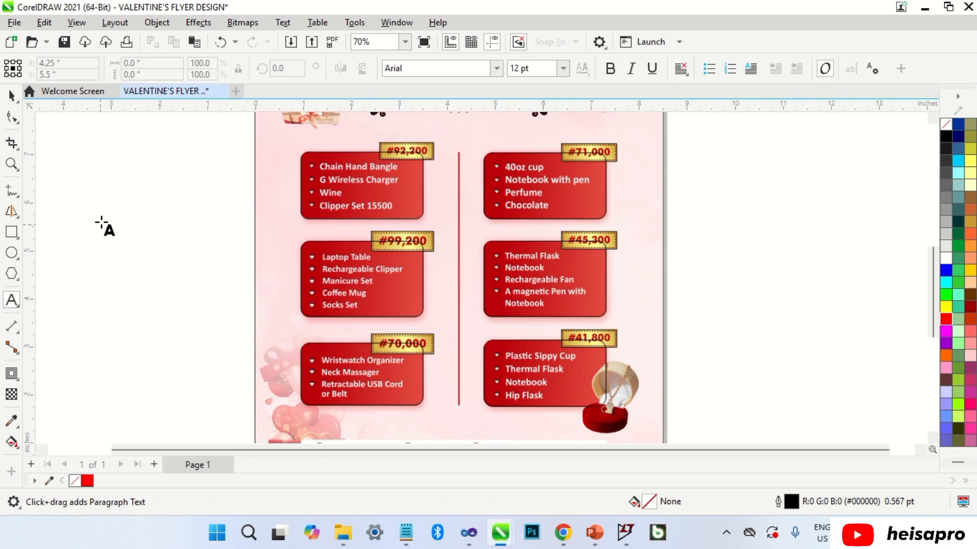
click(79, 219)
text(Chain Hand Bangle)
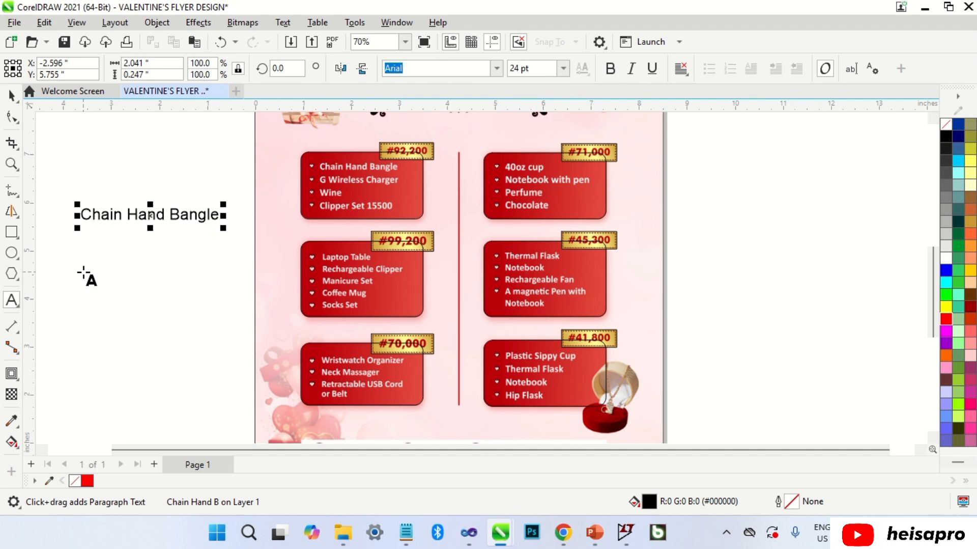
key(Return)
text(G)
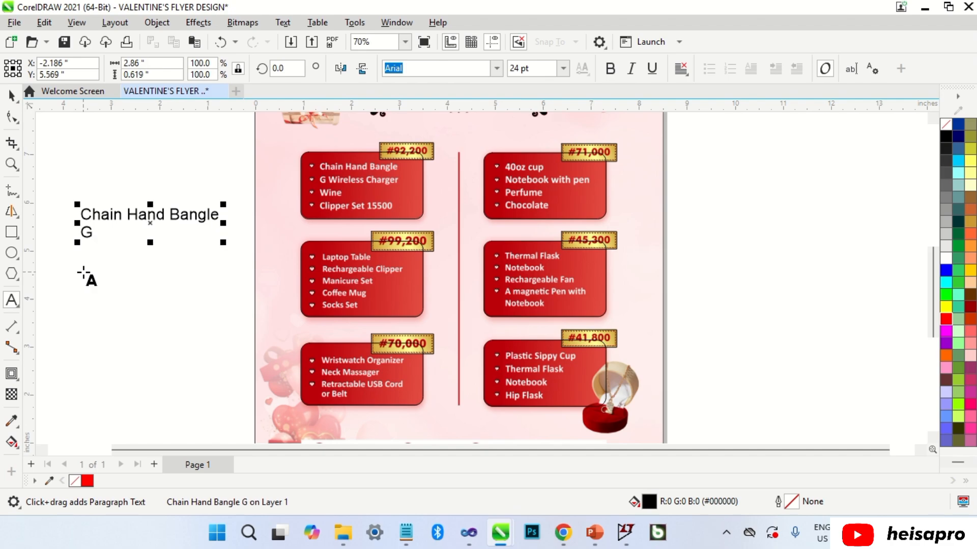
text( Wireless Charger)
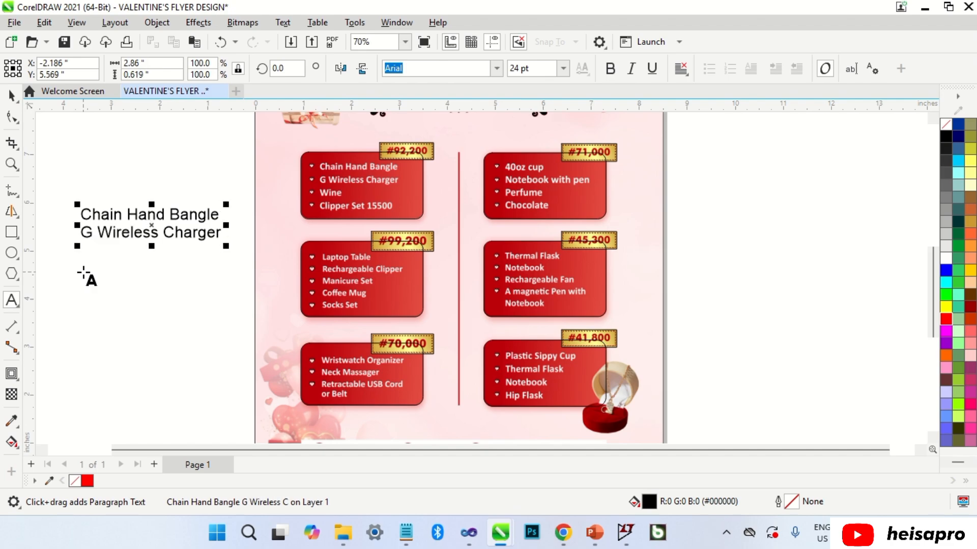
key(Return)
text(Wi)
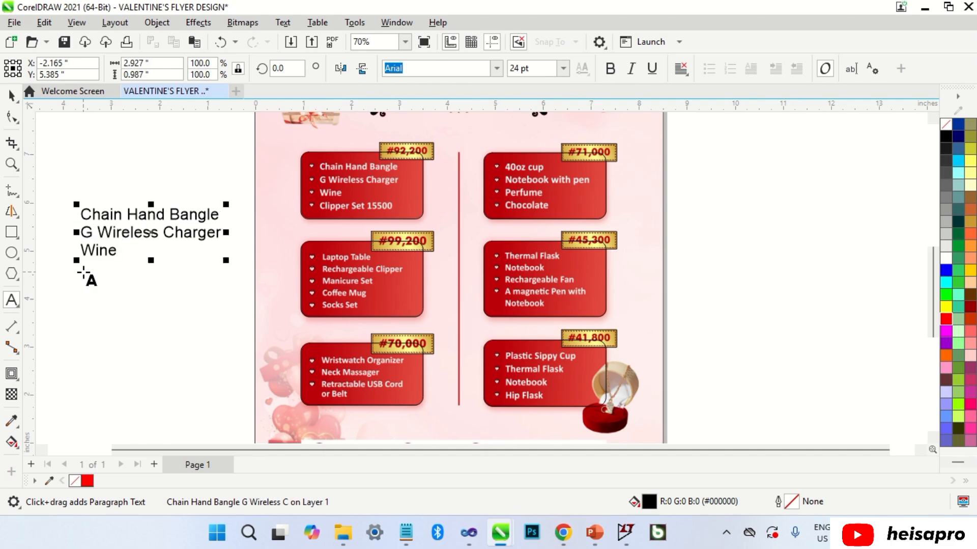
text(ne)
key(Return)
text(Clipper Se)
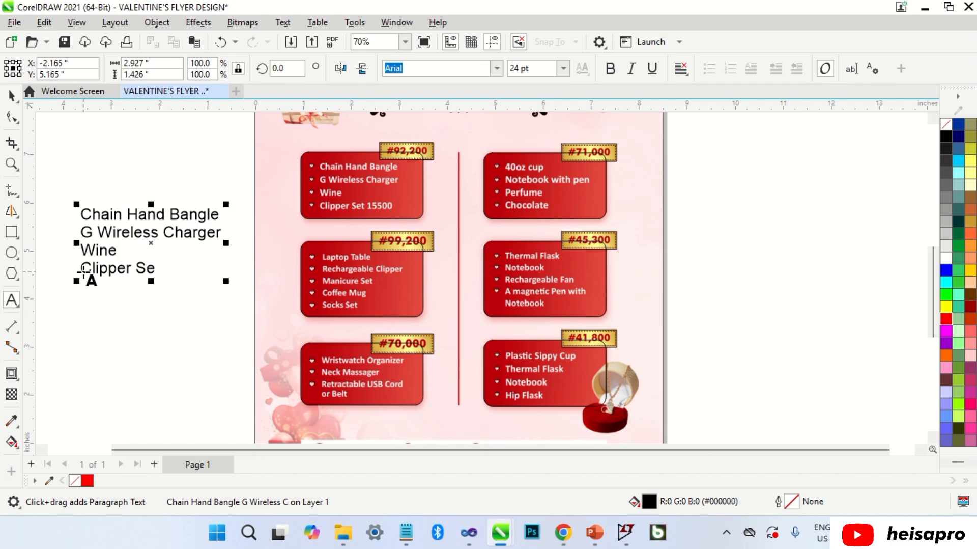
text(t 15500)
key(ctrl+space)
click(496, 67)
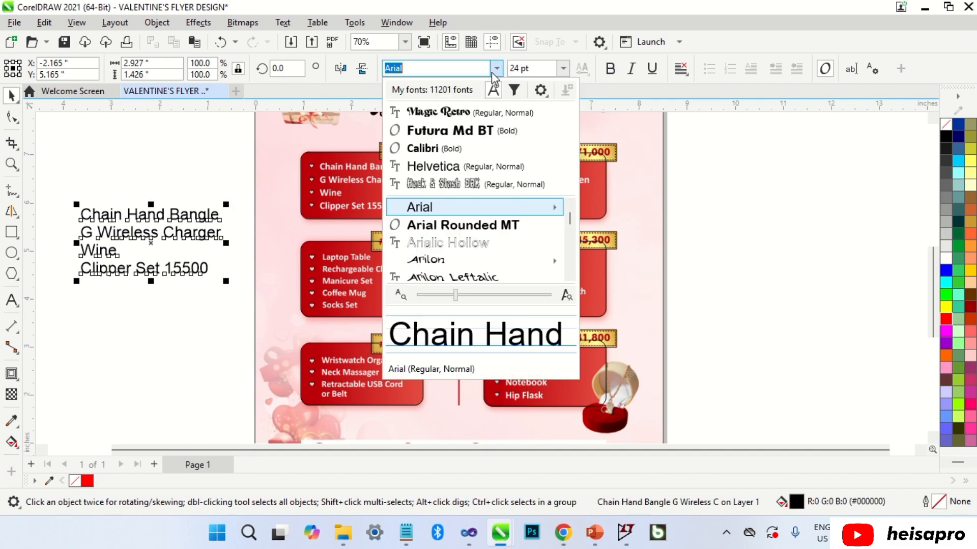
click(418, 148)
Move and scale the text block so it lines up over the first red card's white list.
drag(186, 218, 433, 170)
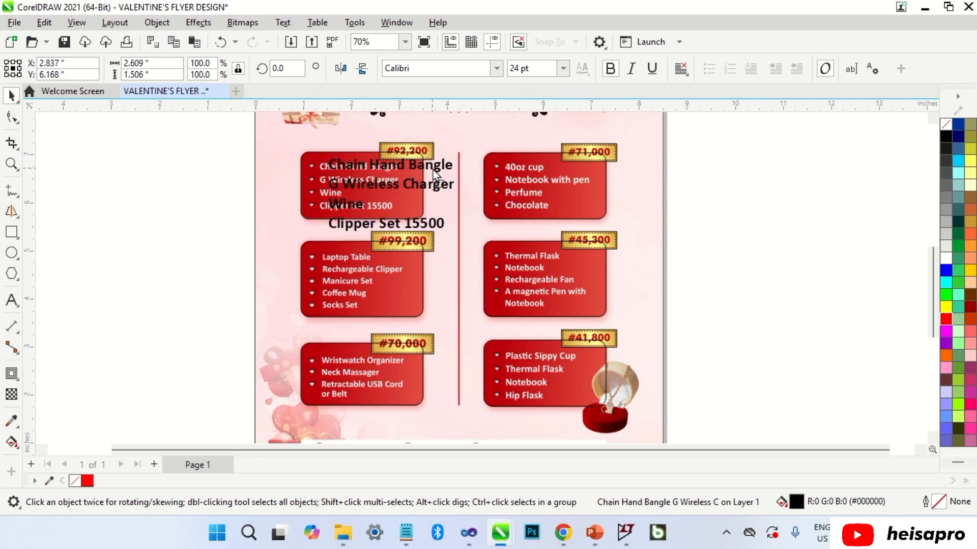
scroll(432, 169, up, 3)
drag(479, 376, 360, 310)
scroll(178, 194, up, 2)
drag(163, 195, 188, 199)
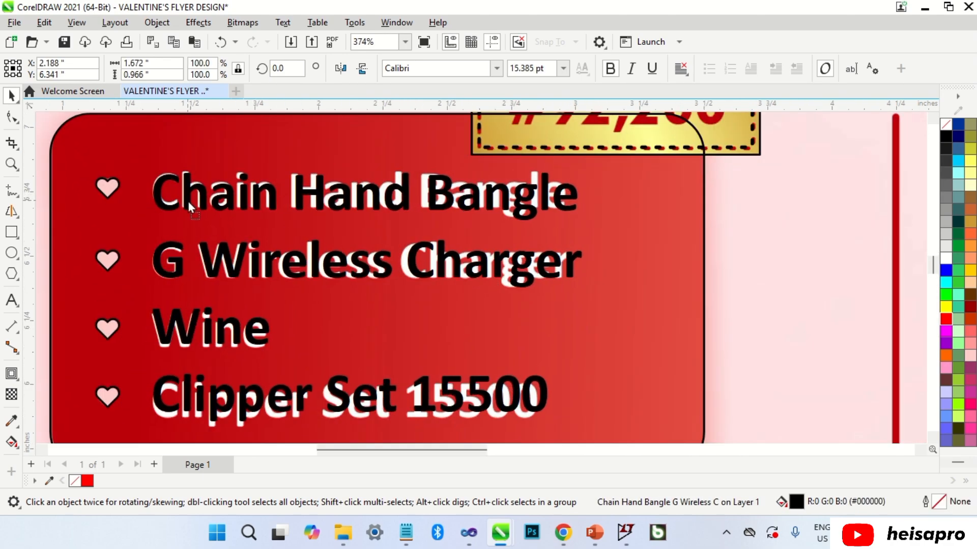
drag(587, 169, 573, 171)
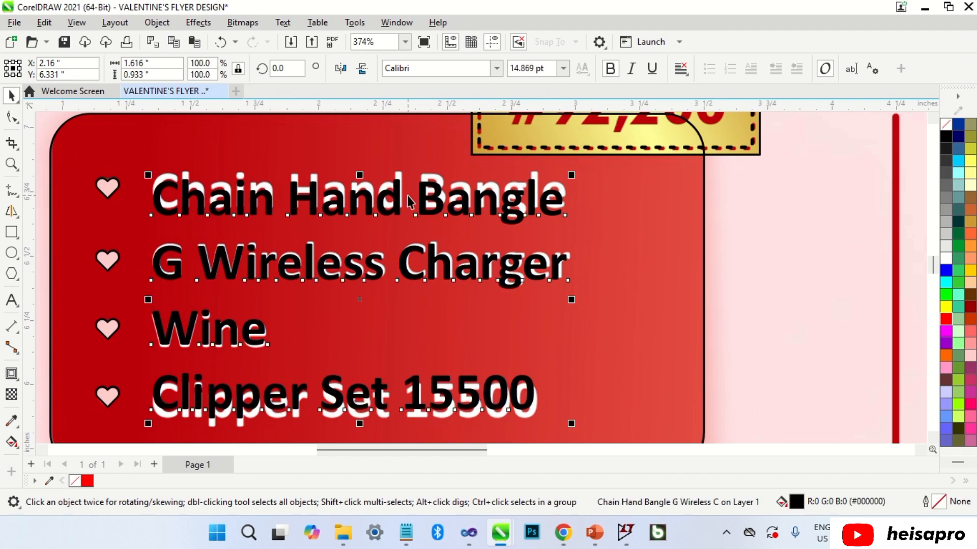
drag(399, 195, 399, 191)
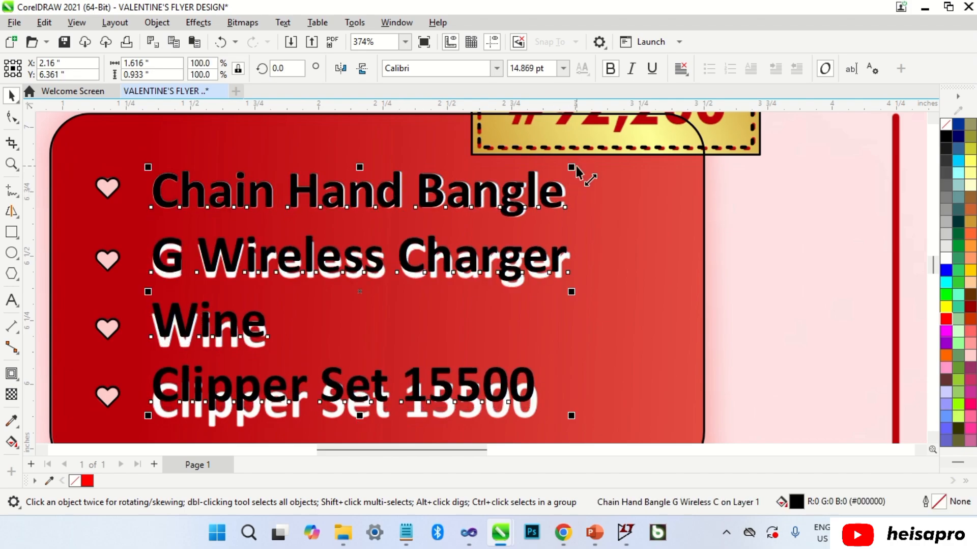
scroll(572, 171, up, 3)
drag(566, 177, 570, 174)
scroll(503, 206, up, 3)
scroll(503, 211, down, 7)
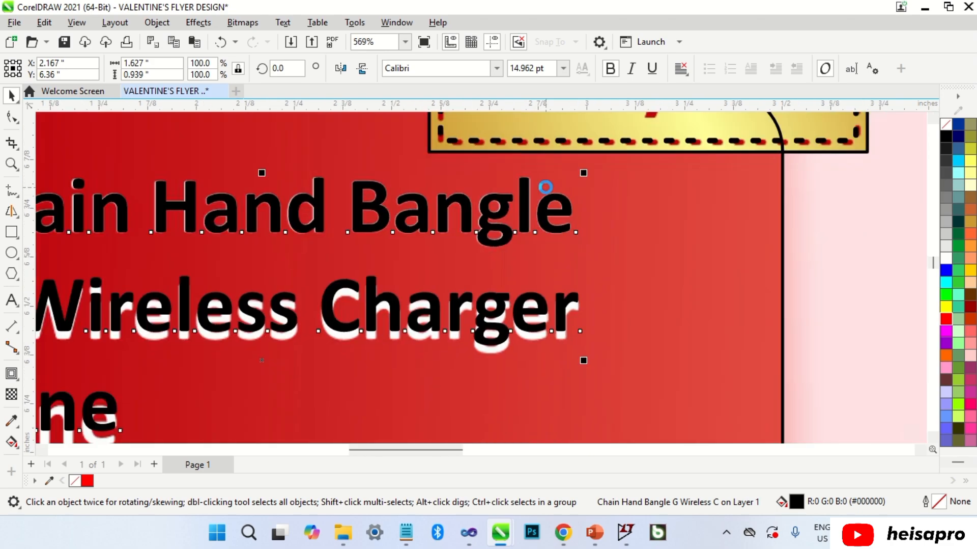
Increase the text's line spacing to match the list and place a copy left of the page.
click(12, 117)
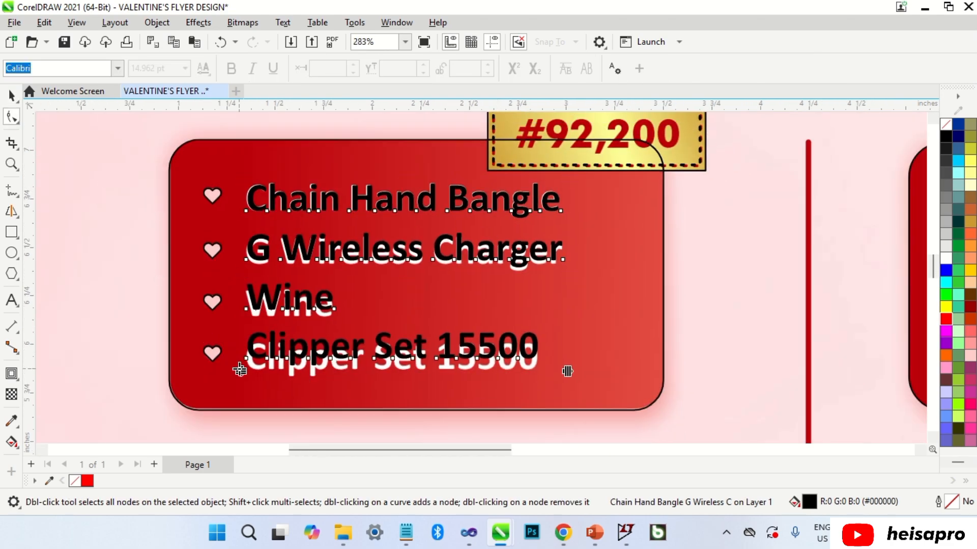
drag(240, 366, 240, 383)
key(space)
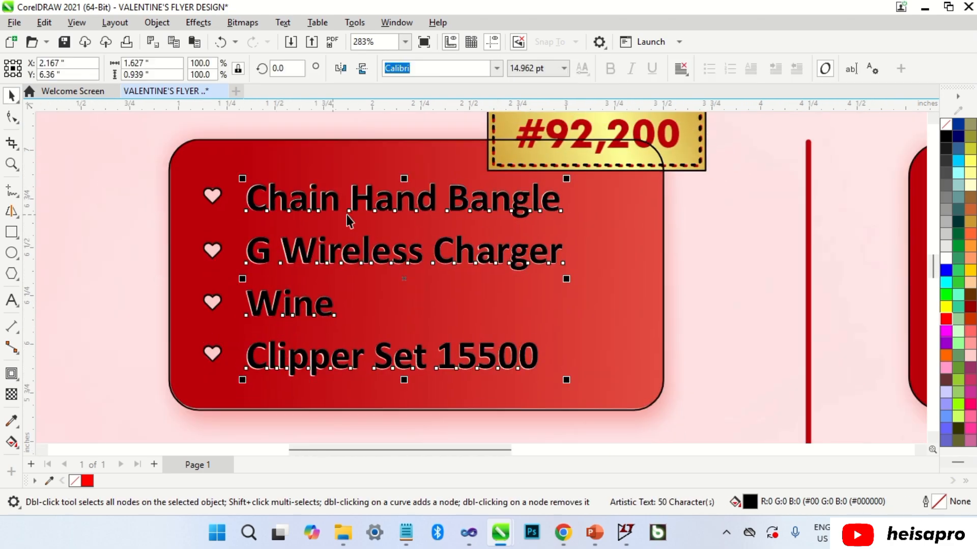
scroll(349, 218, down, 5)
drag(383, 164, 155, 260)
Replace the copied text with 'Laptop Table', 'Rechargeable Clipper', 'Manicure Set', 'Coffee Mug', 'Socks Set'.
double_click(155, 260)
key(ctrl+a)
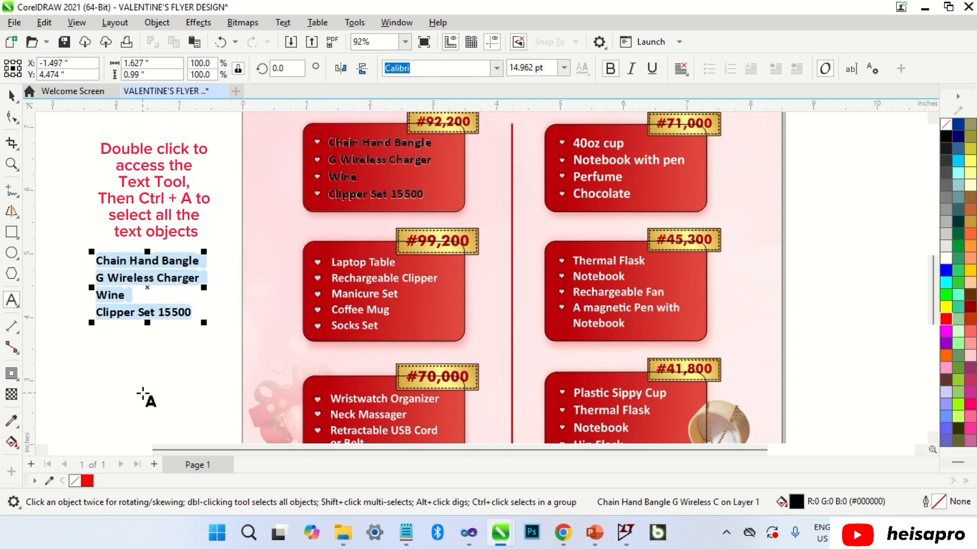
text(Laptop)
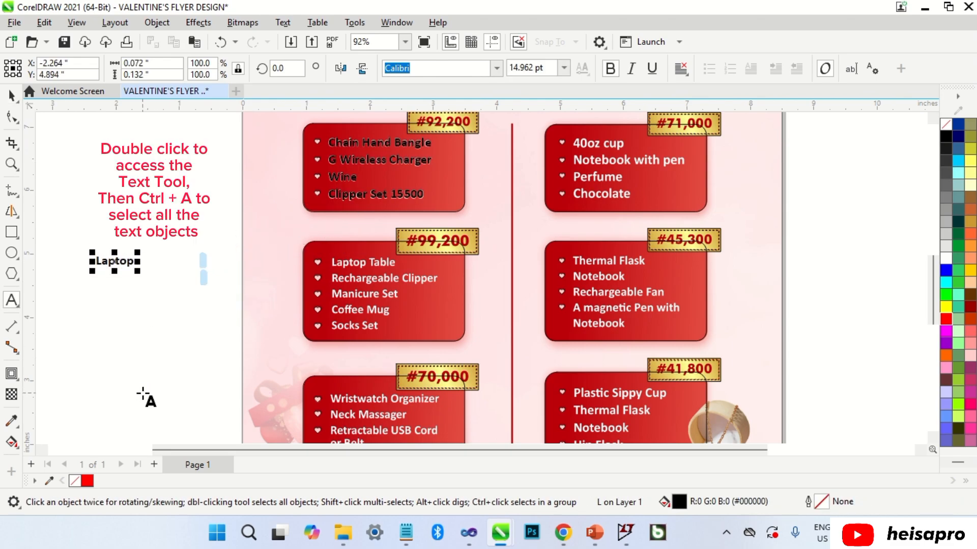
text( Table)
key(Return)
text(Rechargeab)
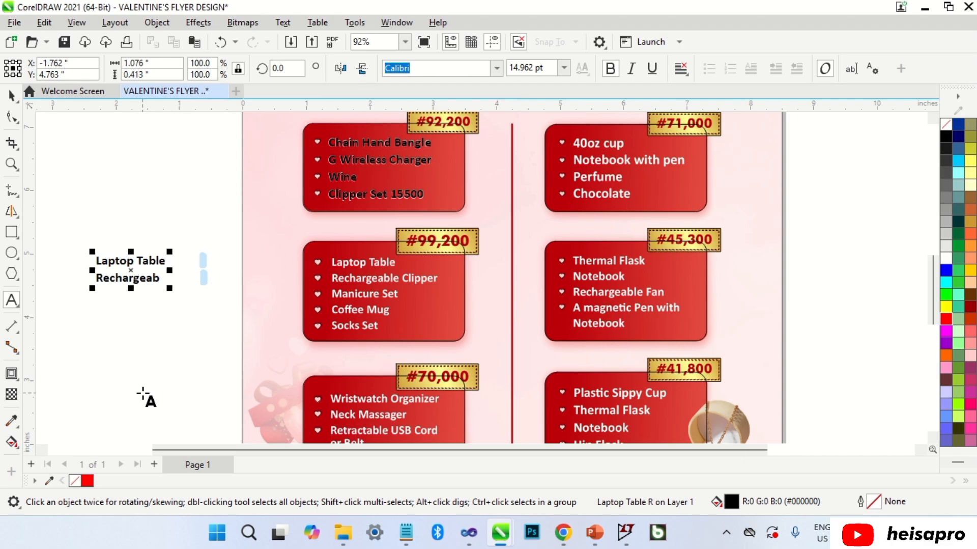
text(le Cl)
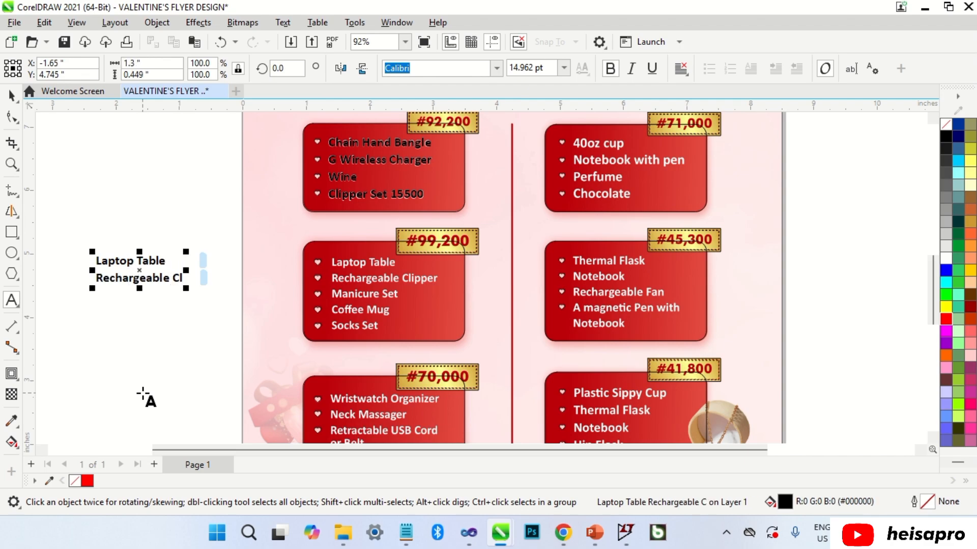
text(ipper)
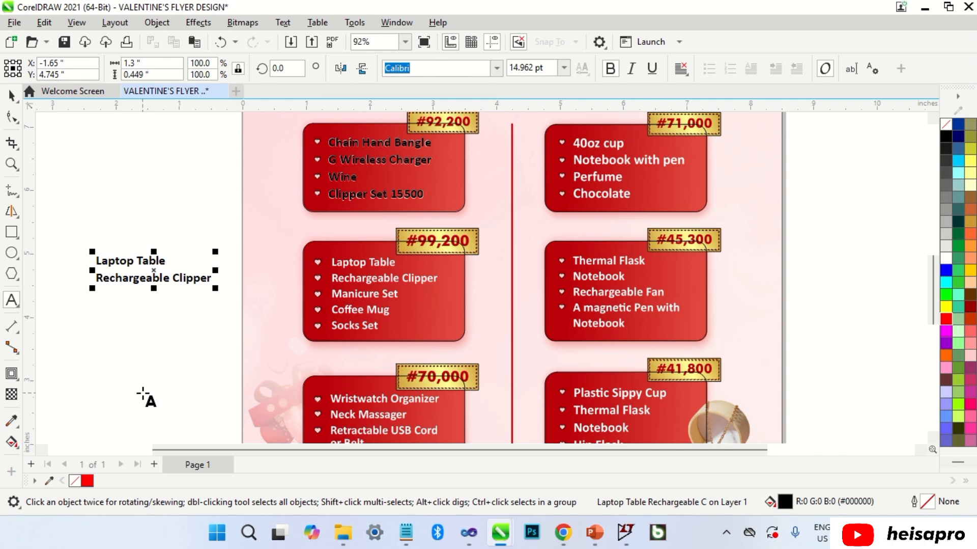
key(Return)
text(Man)
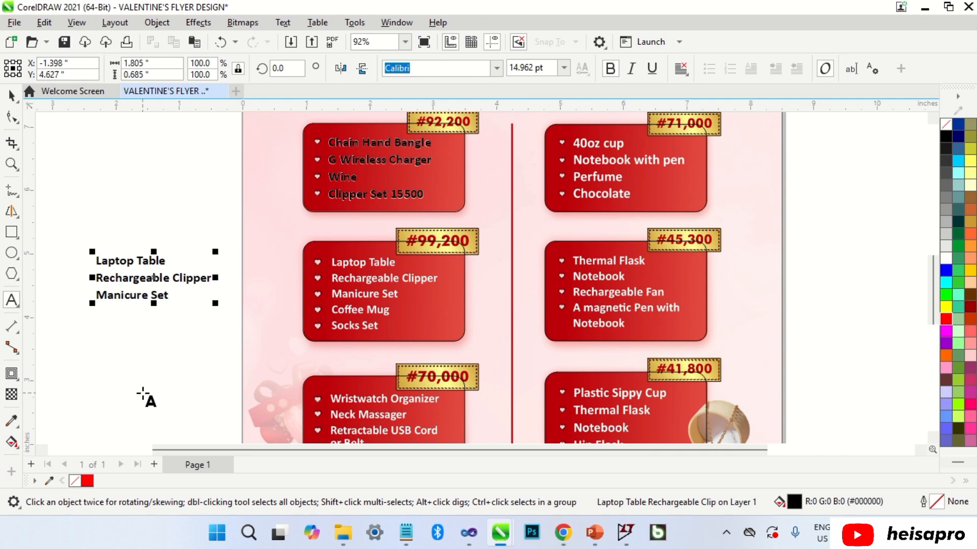
text(icure Set)
key(Return)
text(Coffee)
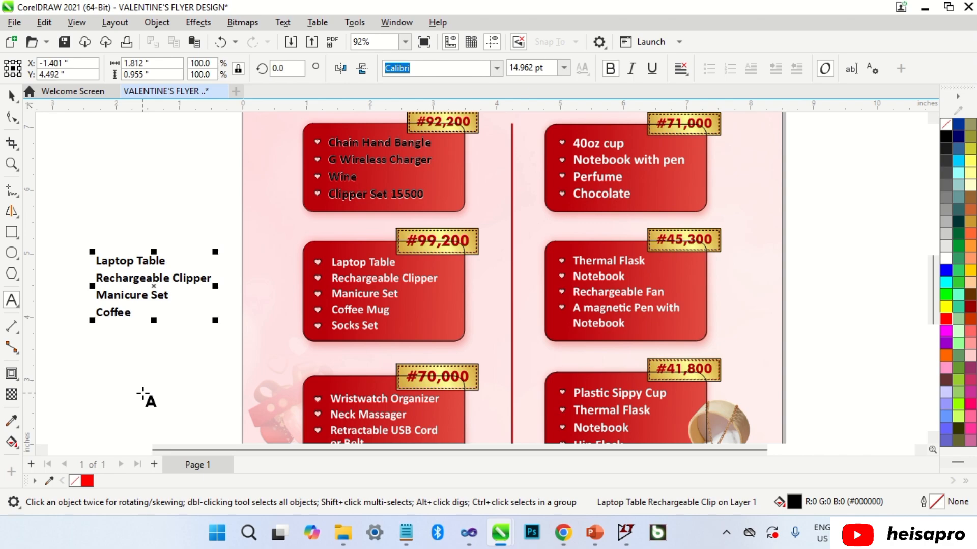
text( Mug)
key(Return)
text(Socks)
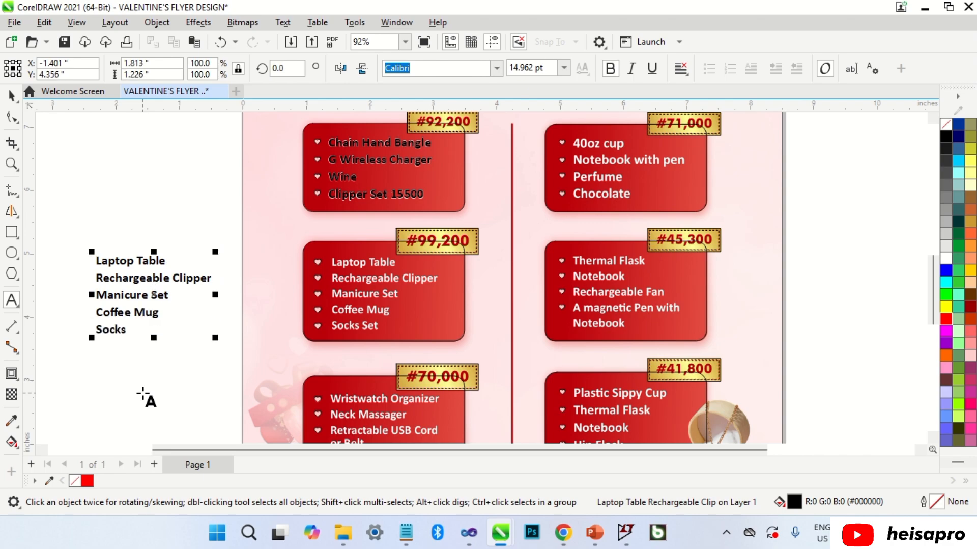
text( Set)
key(ctrl+space)
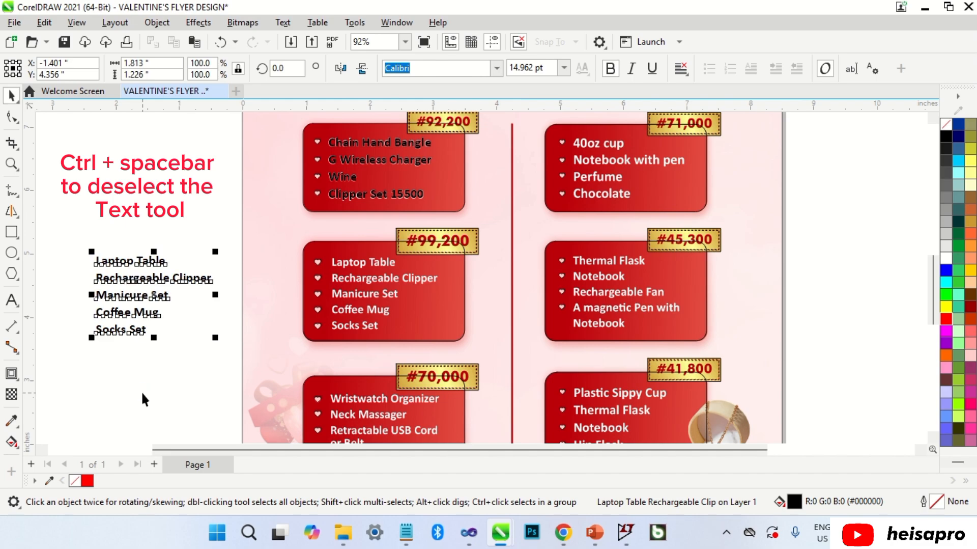
Move and shrink the text over the #99,200 card's list and widen its line spacing to match.
drag(143, 260, 422, 268)
scroll(381, 264, up, 4)
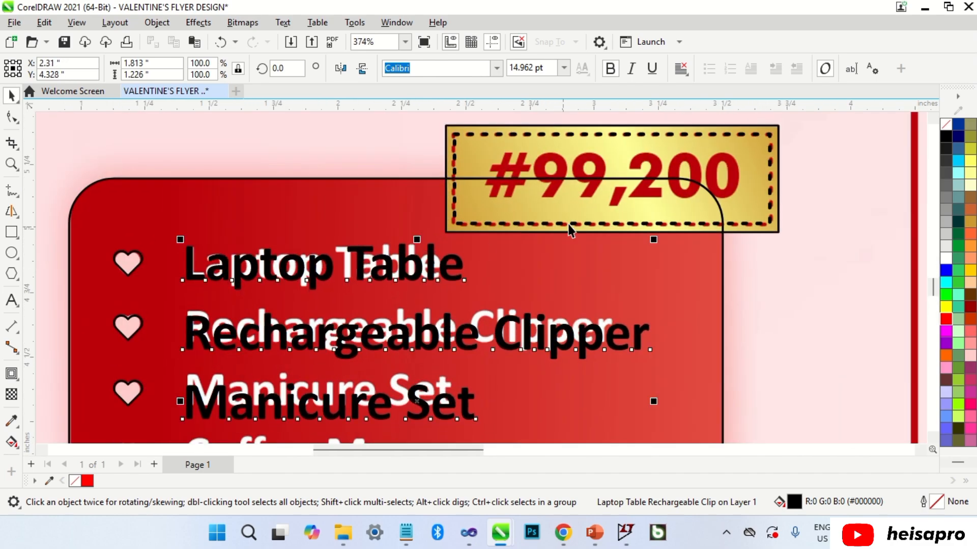
drag(654, 243, 616, 251)
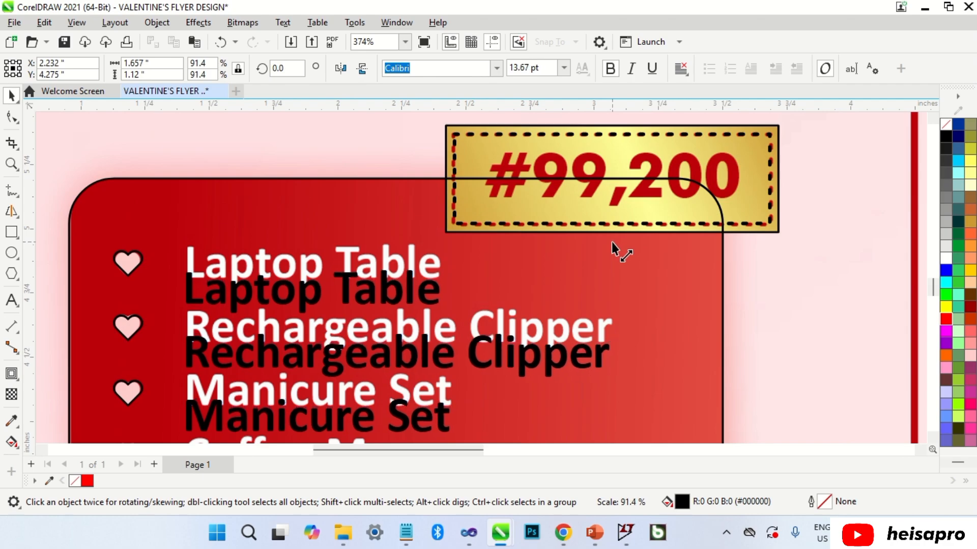
scroll(395, 294, up, 1)
drag(399, 295, 423, 249)
scroll(423, 249, down, 2)
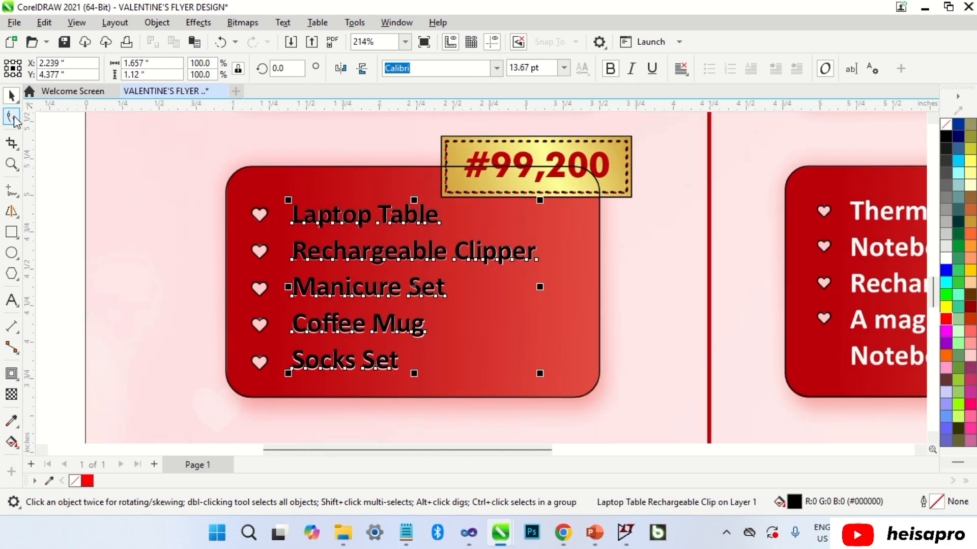
click(14, 118)
scroll(299, 397, up, 3)
drag(266, 290, 268, 298)
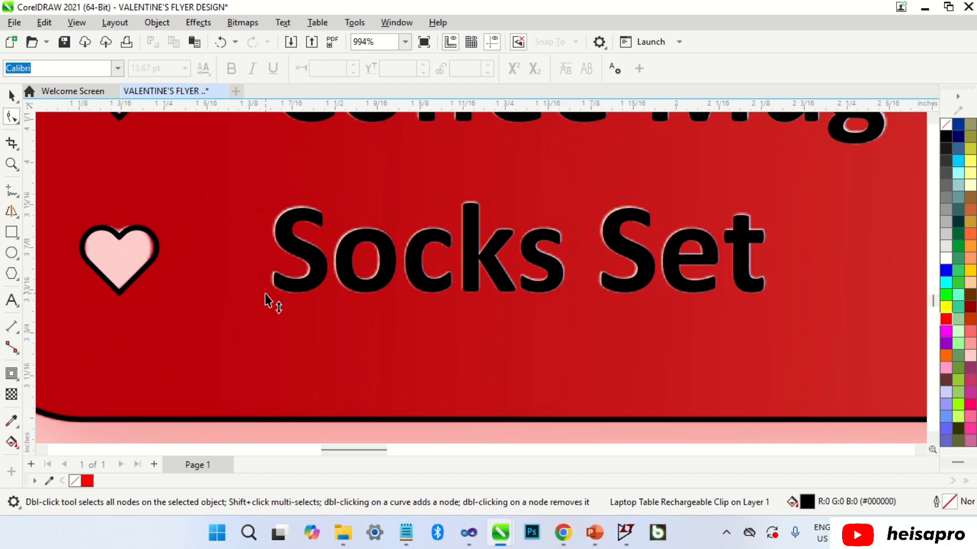
key(space)
scroll(341, 300, down, 4)
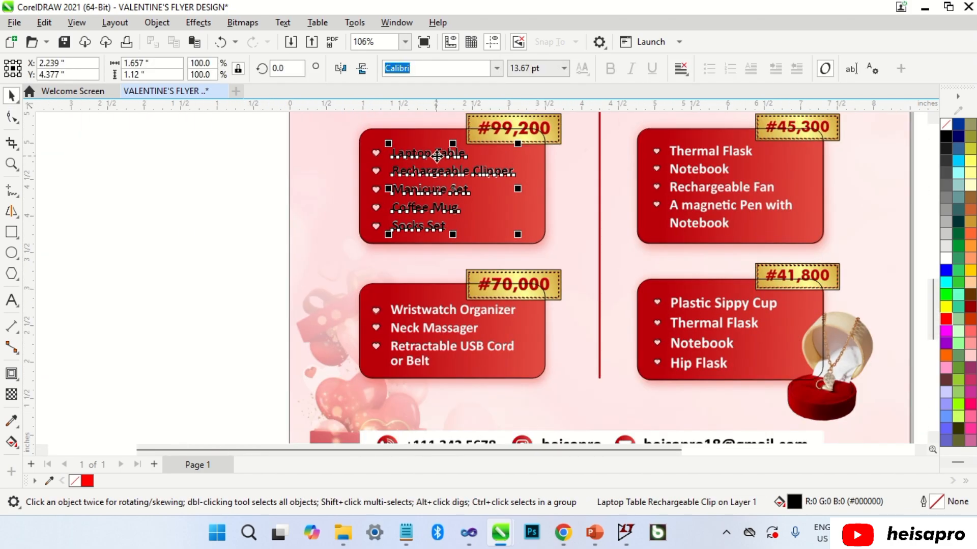
Copy a list beside the page and retype it: Wristwatch Organizer, Neck Massager, Retractable USB Cord, or Belt.
drag(437, 155, 185, 301)
key(F8)
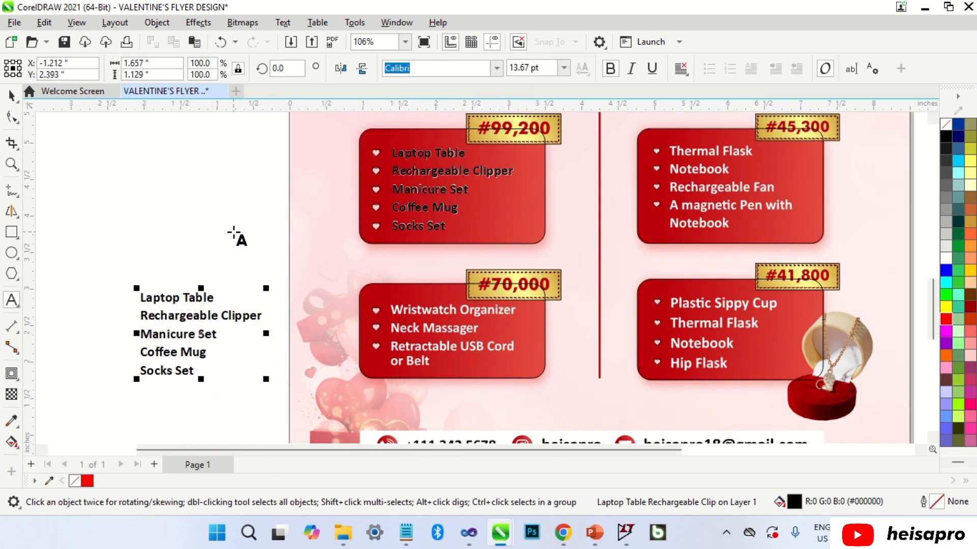
key(ctrl+a)
text(Wrist)
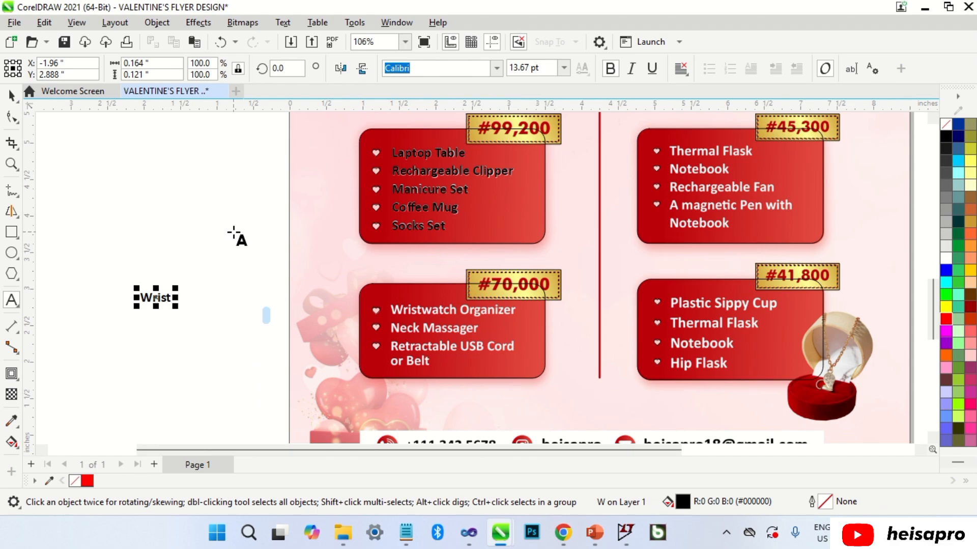
text(watch Organ)
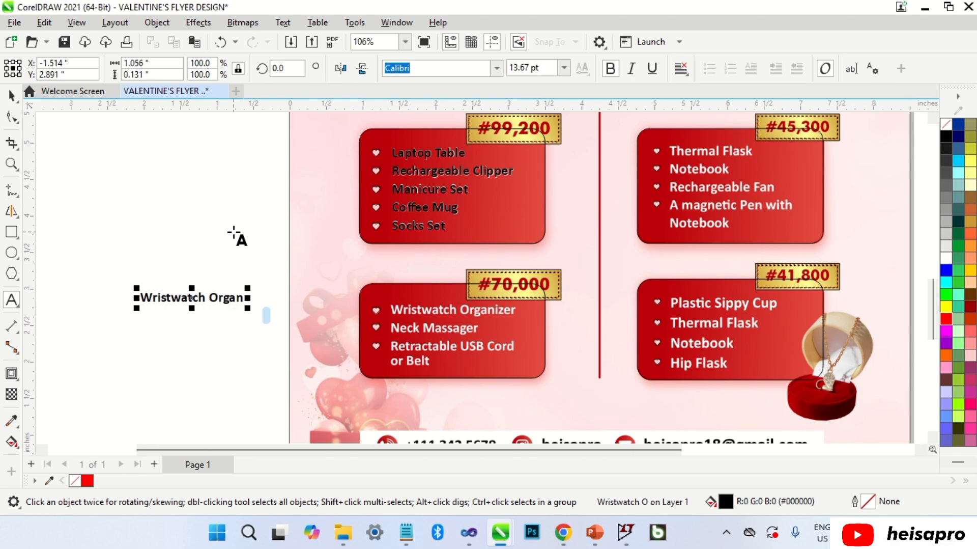
text(izer)
key(Return)
text(Neck)
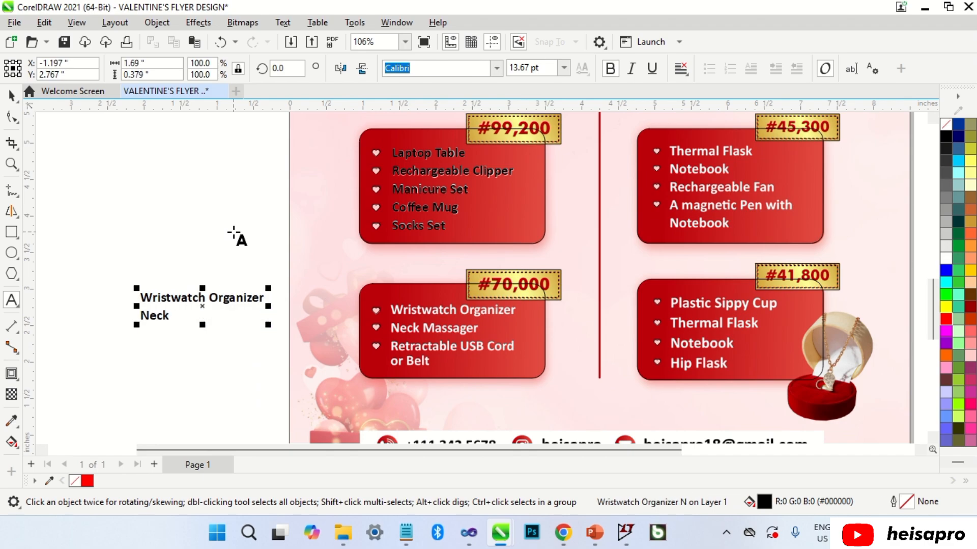
text( Massager)
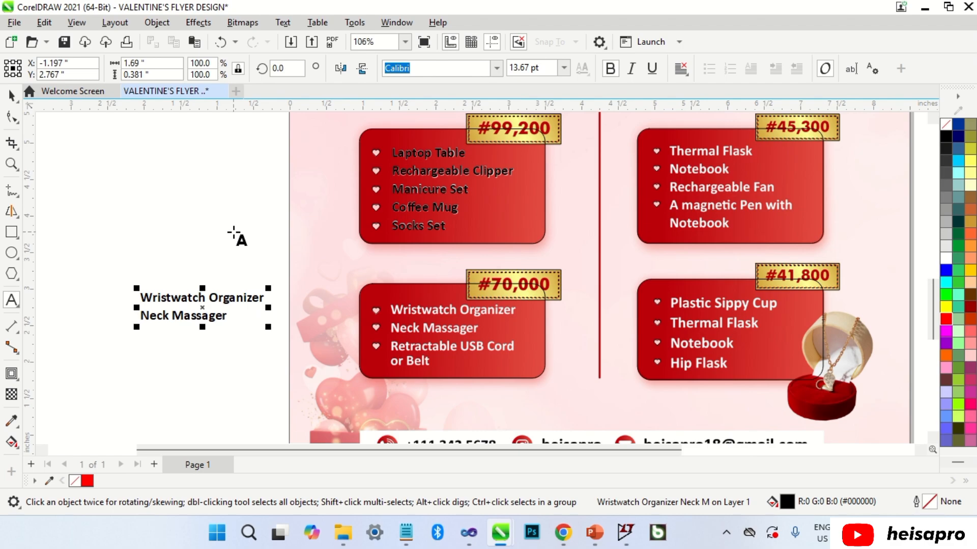
key(Return)
text(Retractable USB Cord)
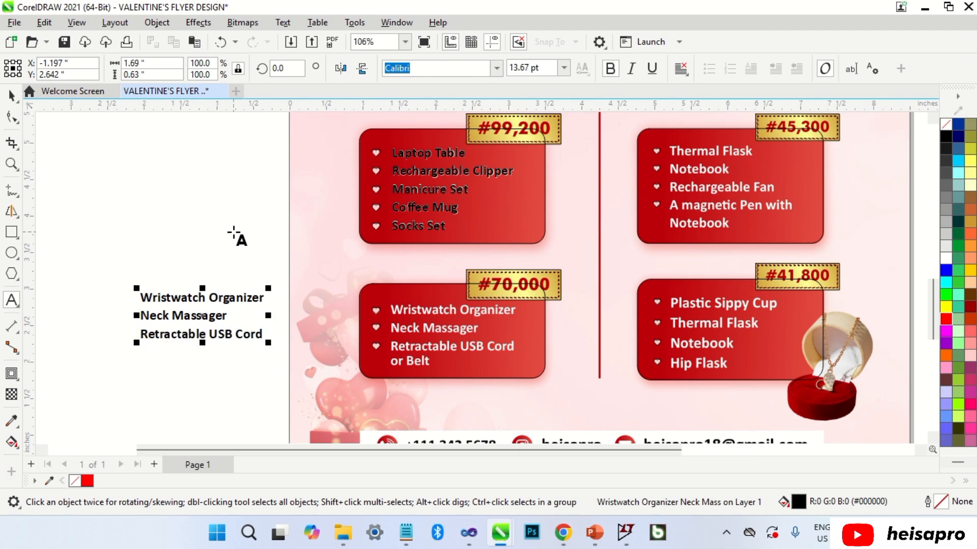
key(Return)
text(or Belt)
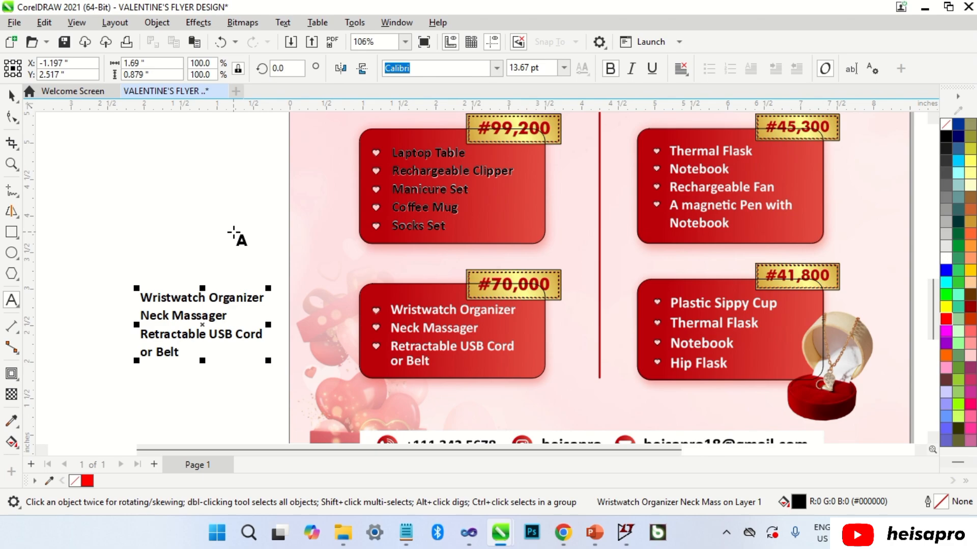
Move the new list onto the #70,000 card and enlarge it slightly to match the original.
key(ctrl+space)
drag(232, 302, 482, 315)
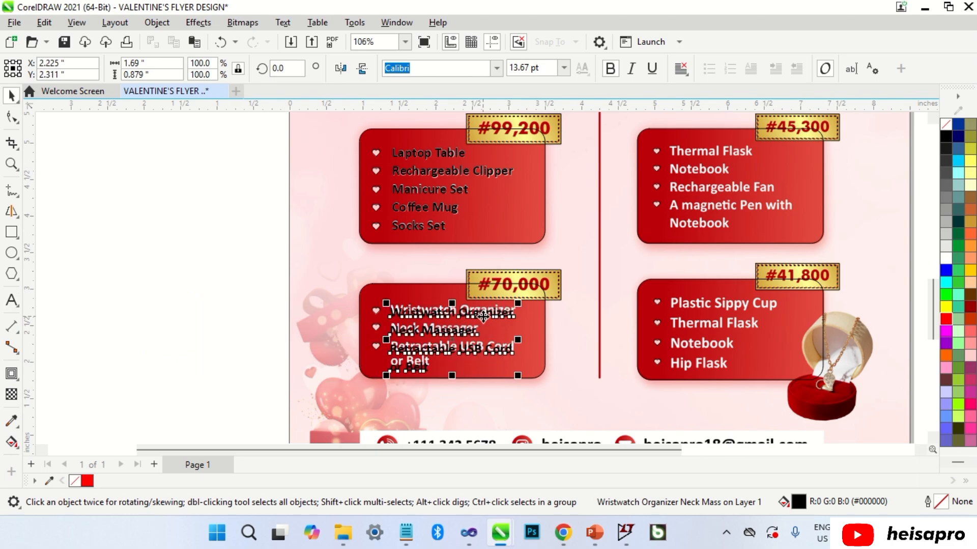
scroll(480, 315, up, 7)
scroll(481, 315, down, 1)
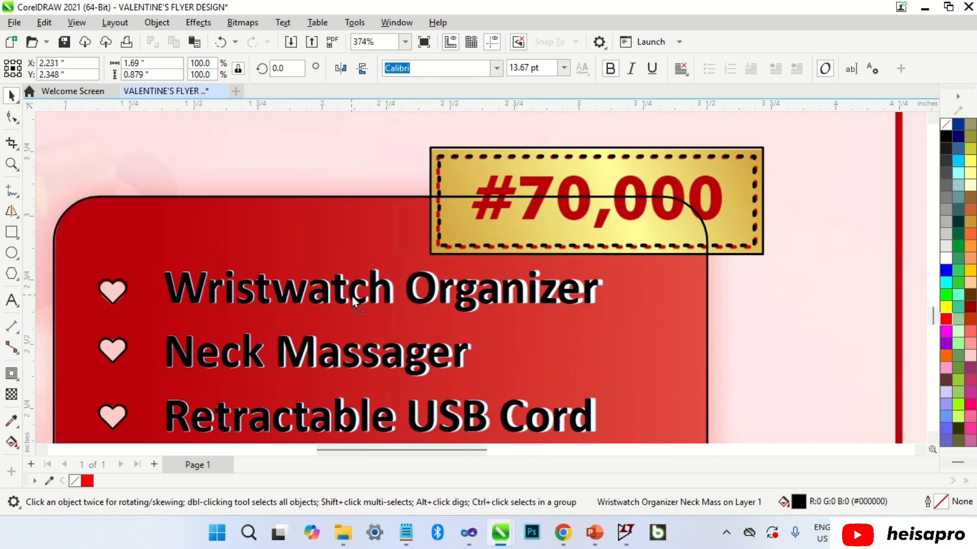
scroll(614, 266, up, 3)
drag(594, 271, 609, 260)
scroll(608, 261, down, 6)
scroll(595, 267, up, 1)
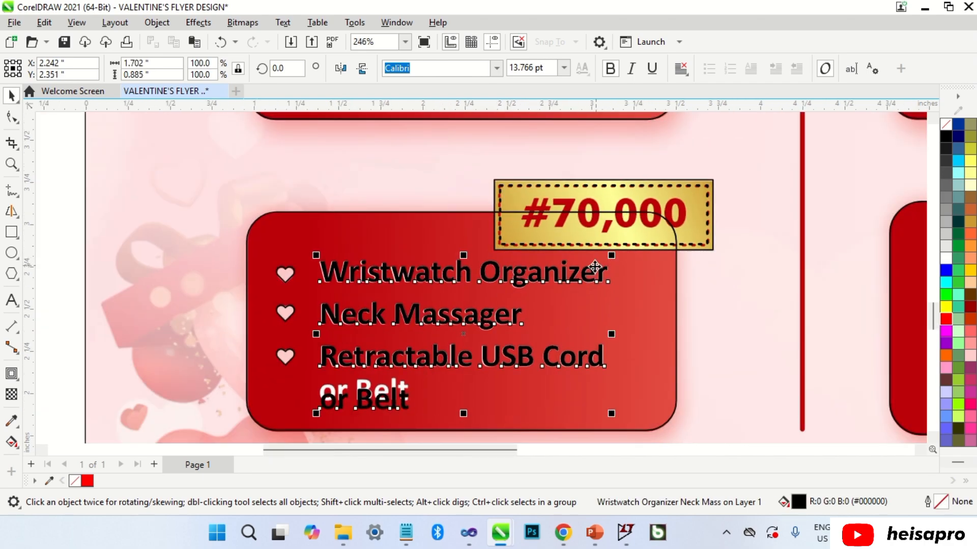
scroll(594, 267, up, 7)
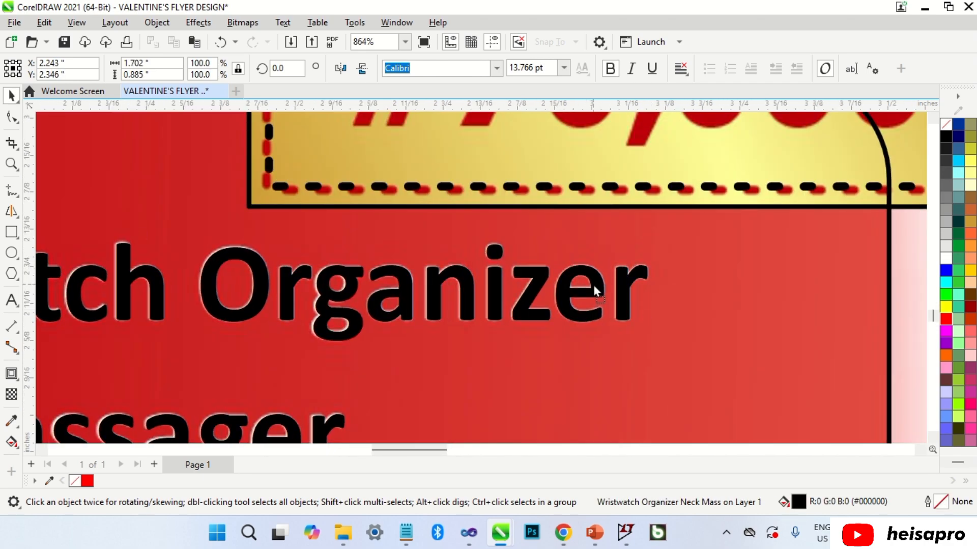
scroll(593, 283, down, 7)
scroll(411, 396, up, 2)
Align the 'or Belt' characters with the Shape tool, then deselect the finished list.
key(F10)
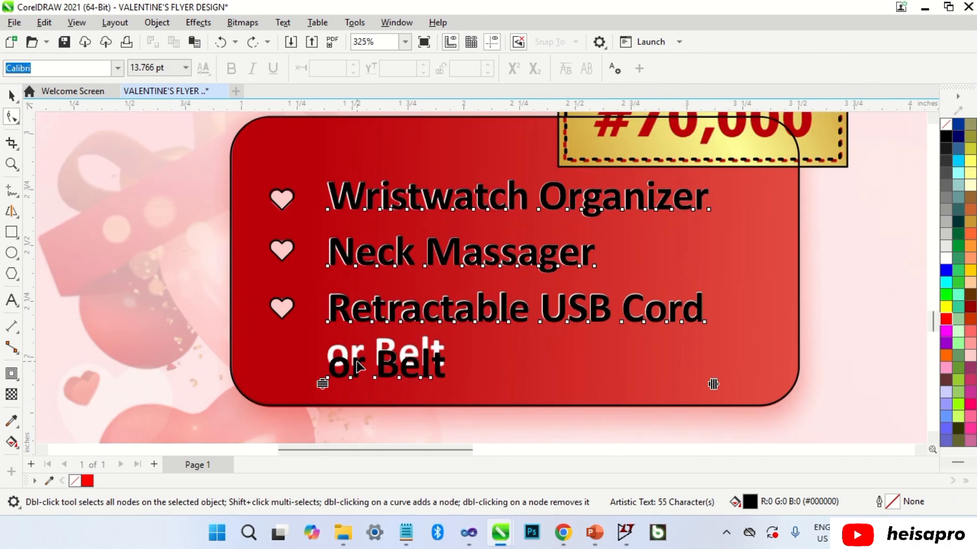
drag(313, 366, 360, 381)
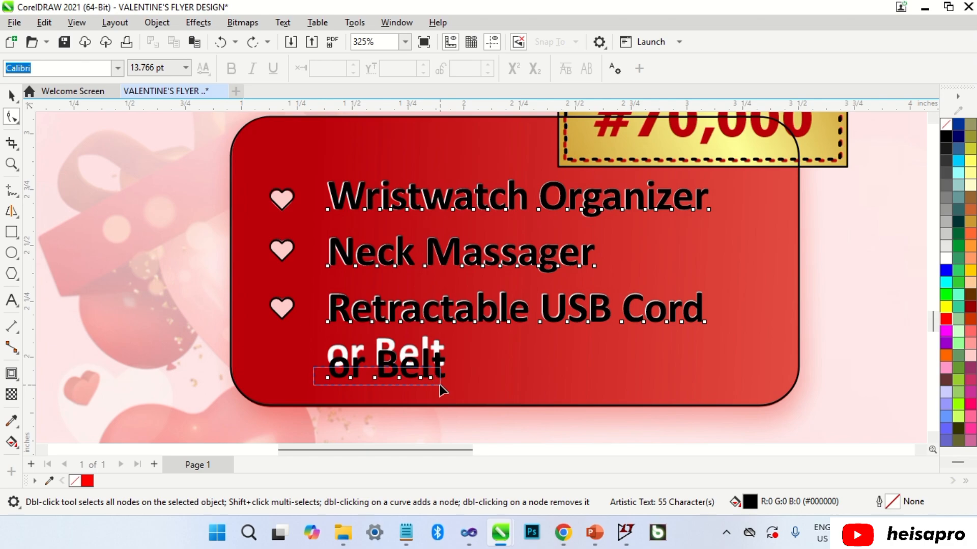
drag(441, 389, 431, 366)
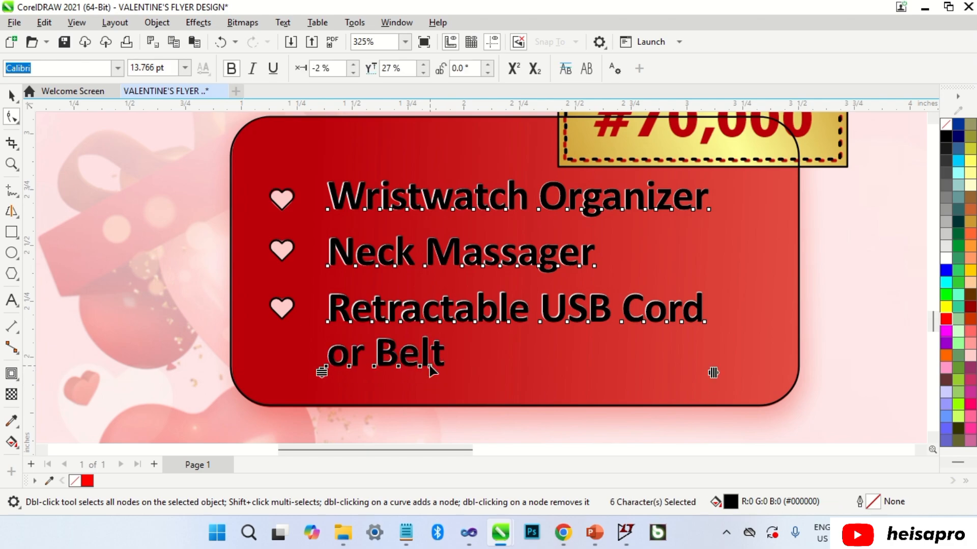
key(space)
key(Escape)
scroll(430, 374, down, 5)
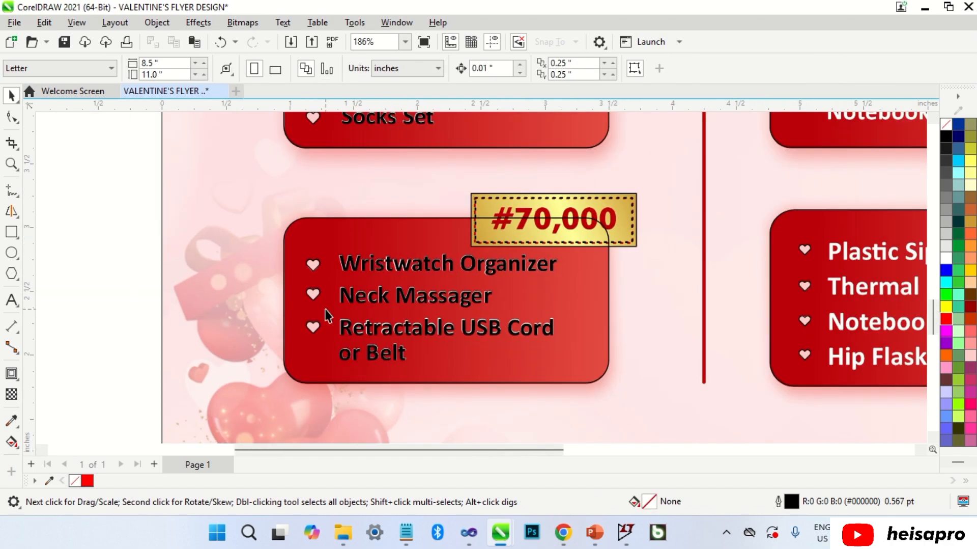
Retype the off-page text block as 40oz cup, Notebook with pen, Perfume, Chocolate.
scroll(554, 134, up, 1)
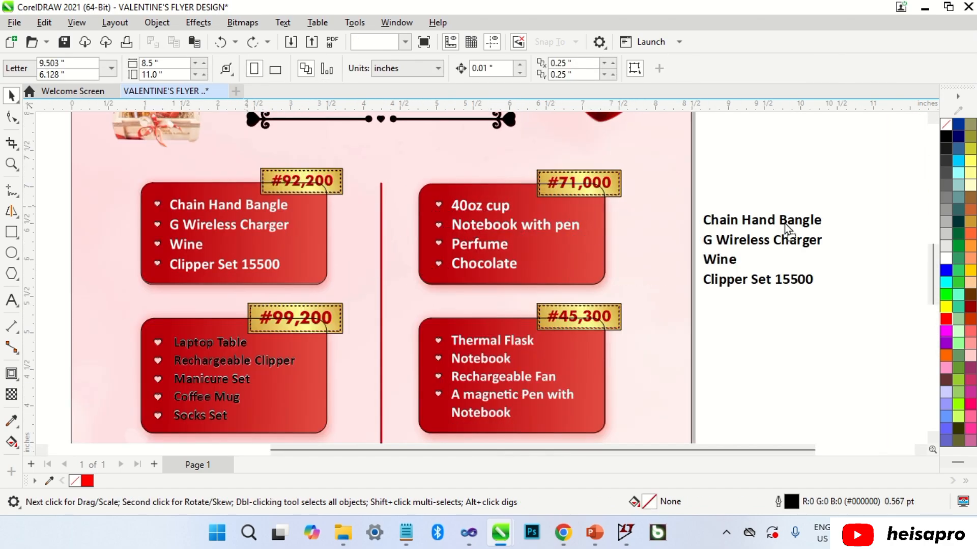
click(794, 218)
key(ctrl+a)
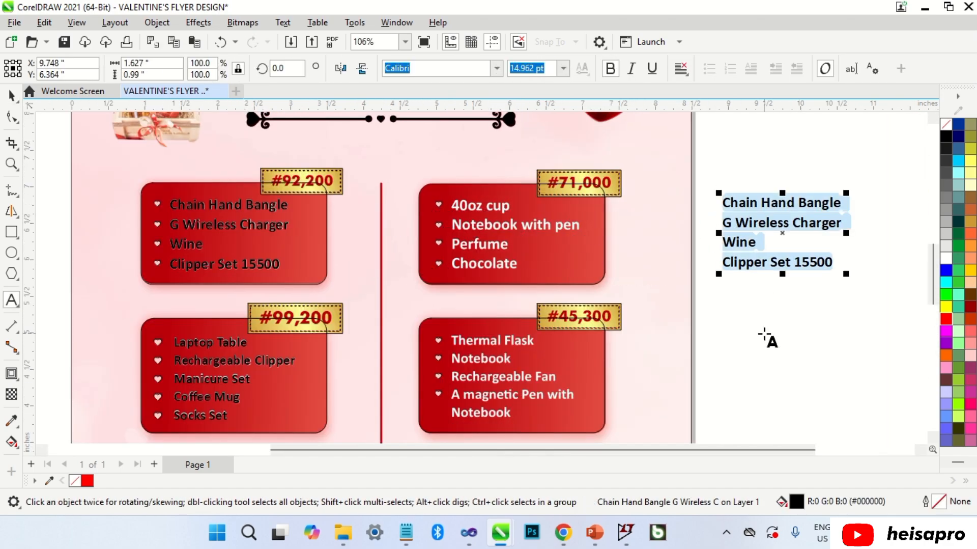
key(Delete)
text(40oz cup)
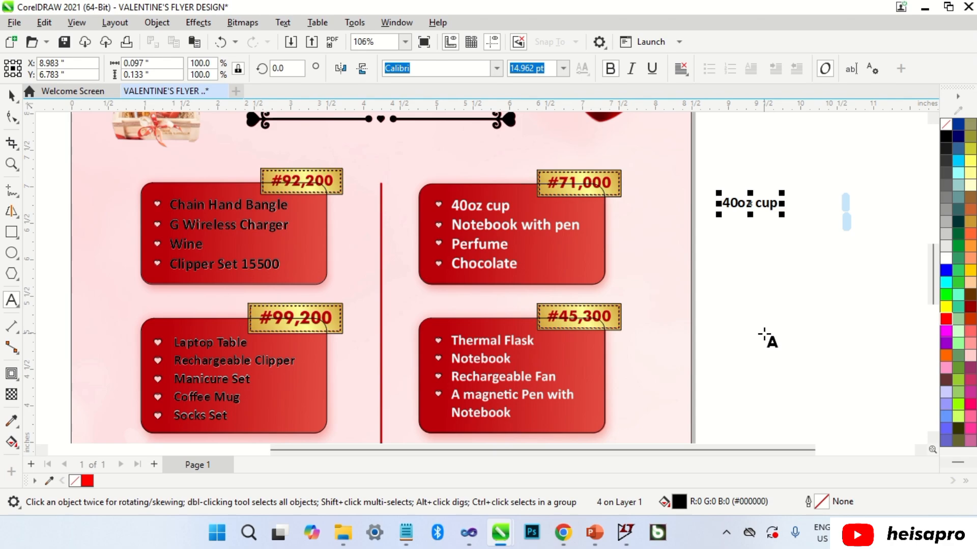
key(Return)
text(Notebook with pen)
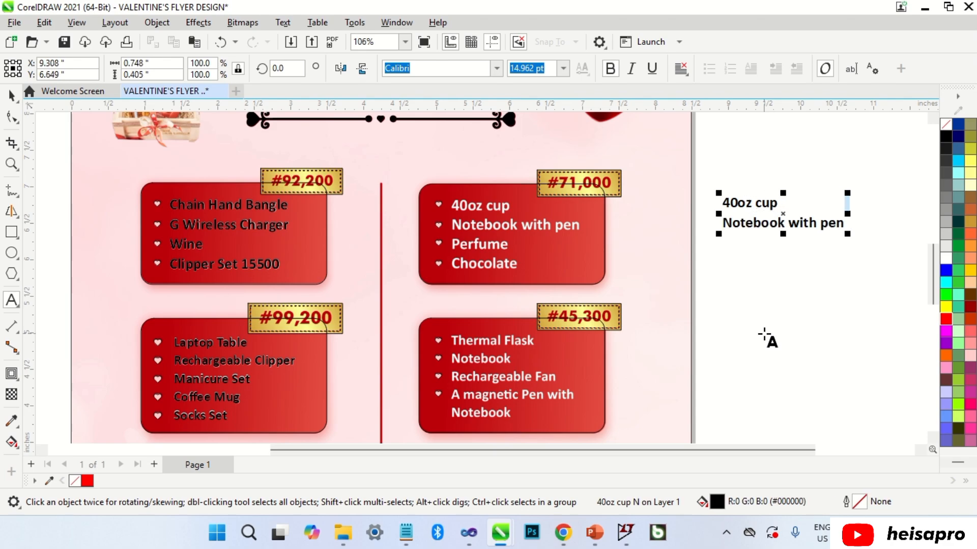
key(Return)
text(Perfume)
key(Return)
text(Chocolate)
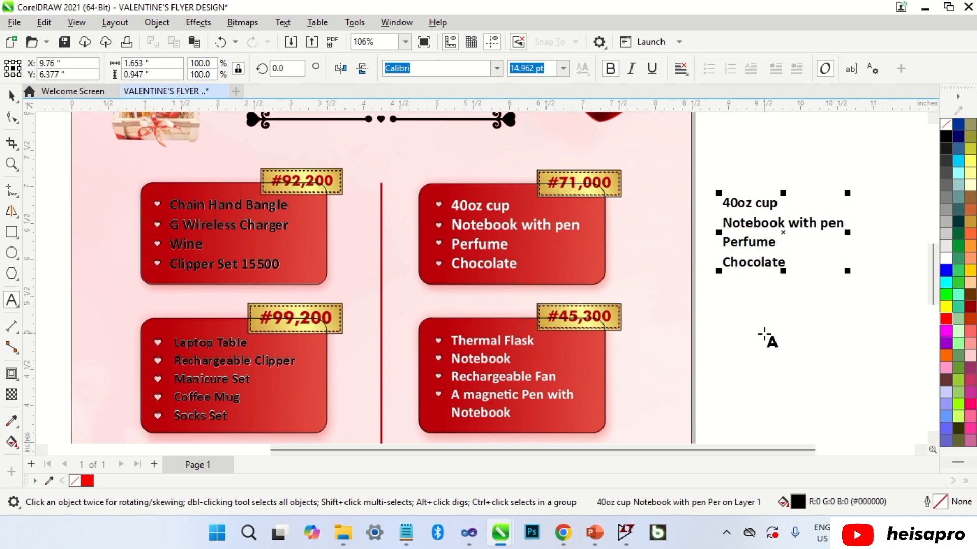
Move the new list onto the #71,000 card, enlarge it and align it with the original lines.
key(ctrl+space)
drag(779, 212, 511, 214)
scroll(511, 214, up, 3)
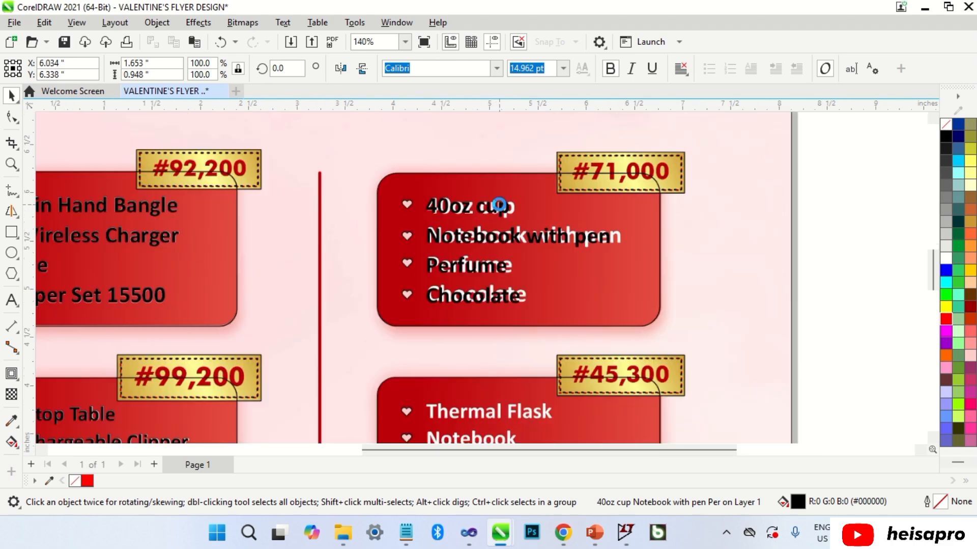
drag(671, 192, 688, 182)
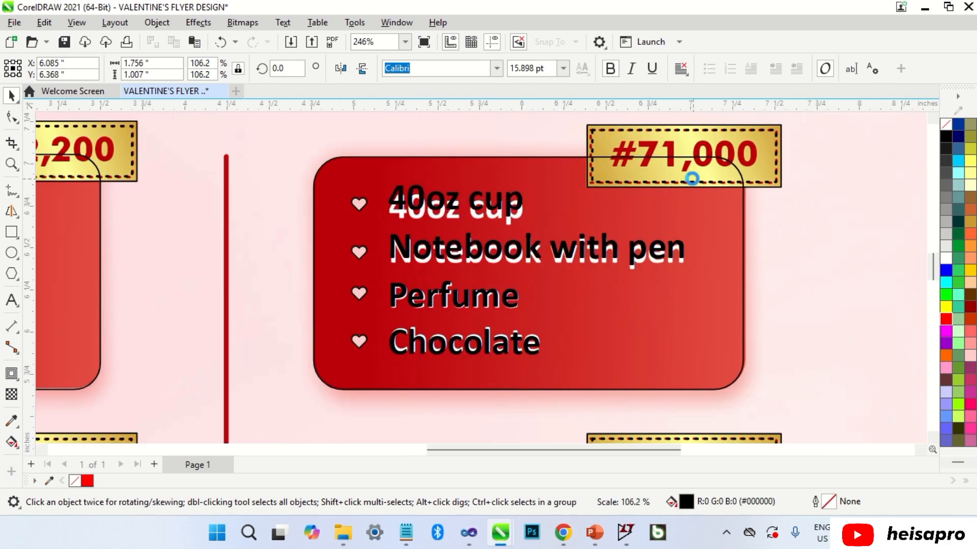
scroll(515, 209, up, 2)
drag(517, 222, 515, 214)
scroll(515, 215, down, 2)
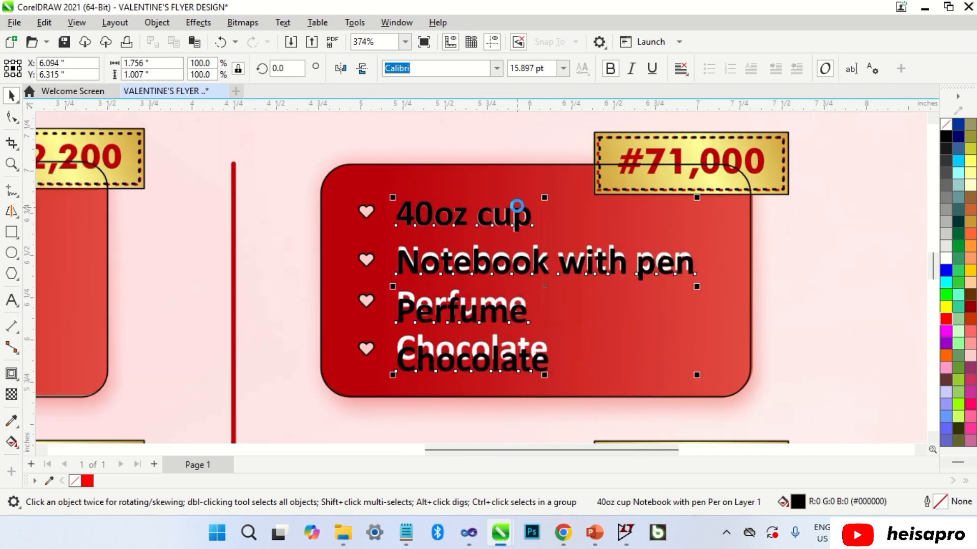
Tighten the list's line spacing with the Shape tool and fine-tune its size.
click(12, 117)
drag(394, 377, 391, 359)
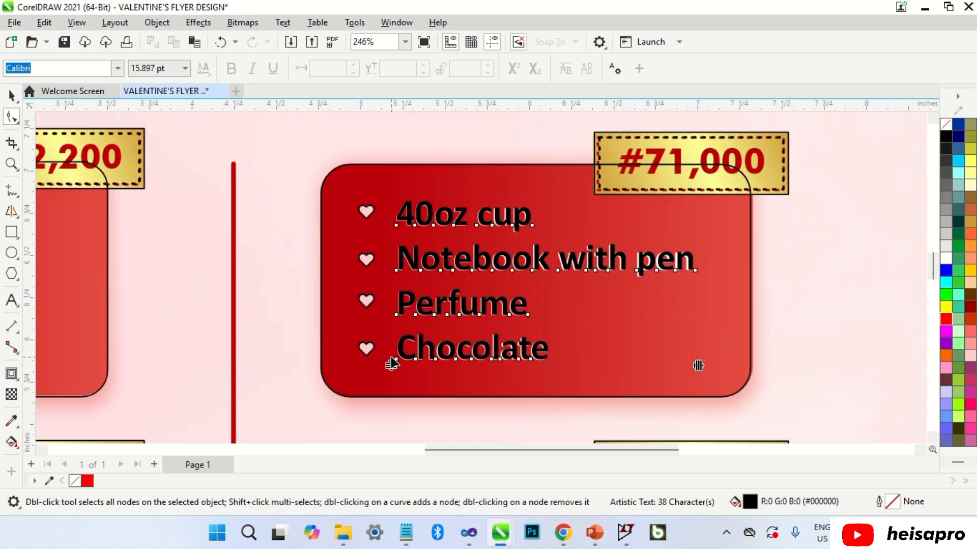
key(space)
scroll(702, 218, up, 2)
drag(696, 182, 697, 188)
scroll(677, 291, up, 4)
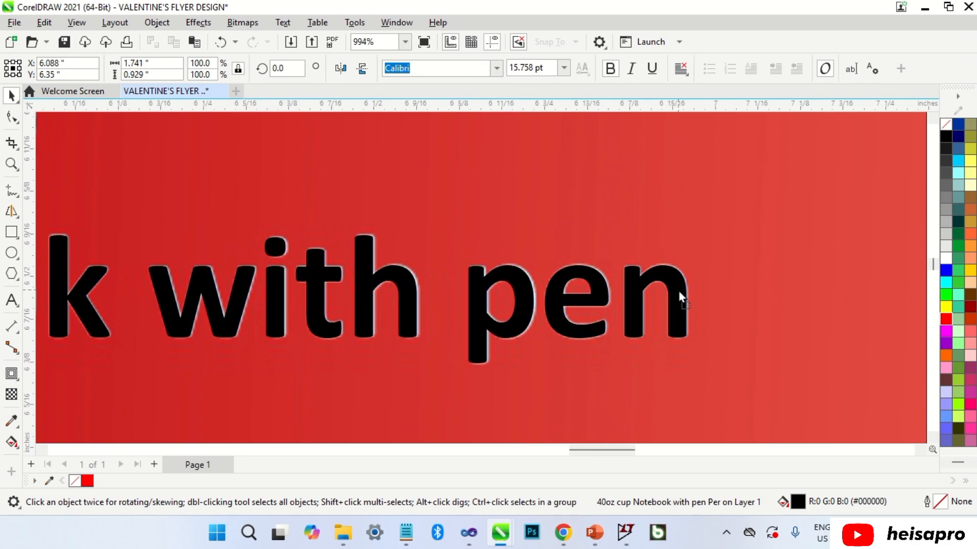
scroll(663, 238, down, 5)
scroll(441, 290, up, 2)
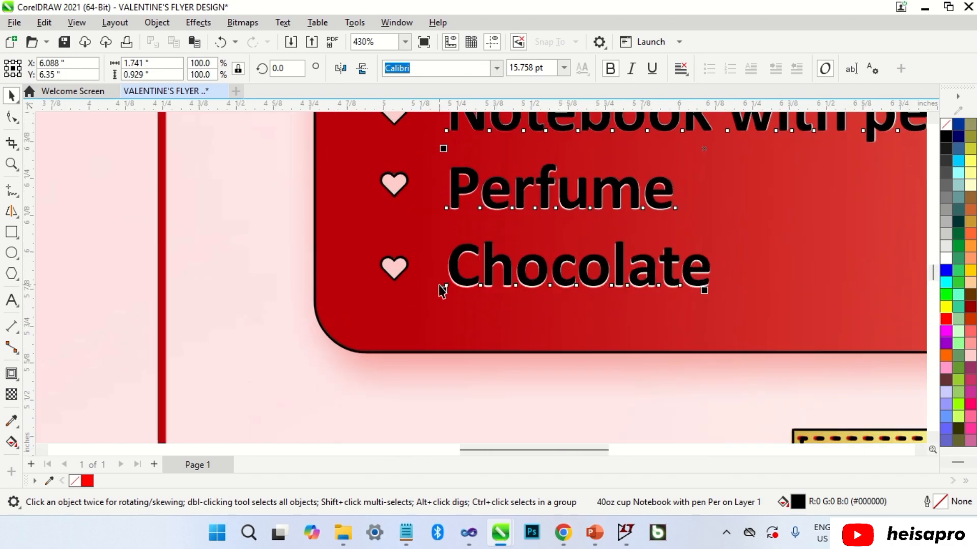
click(11, 118)
scroll(430, 284, up, 3)
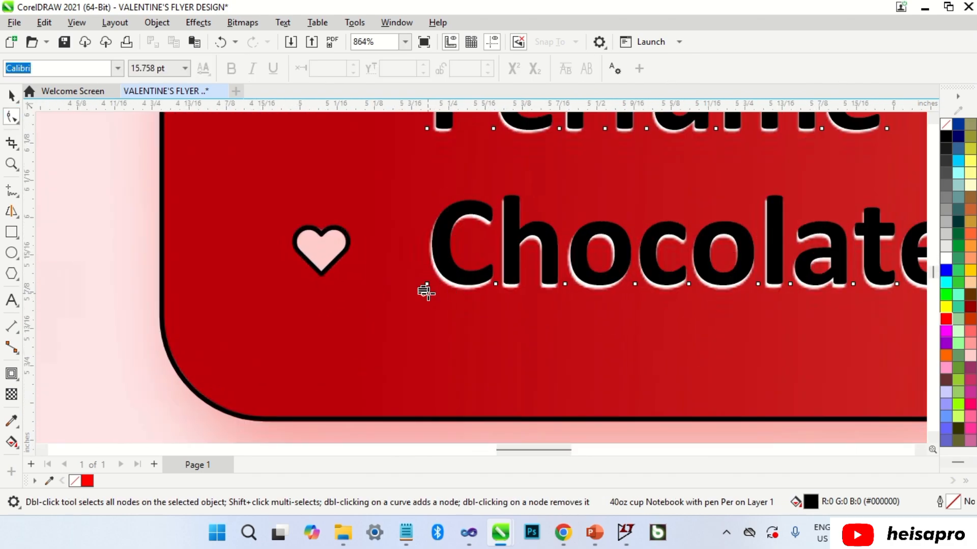
key(space)
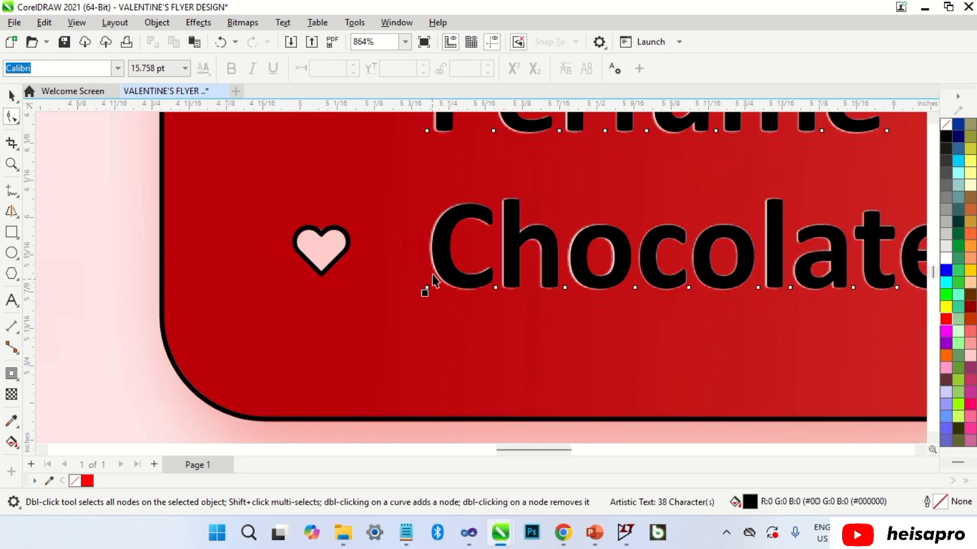
scroll(452, 264, down, 7)
scroll(478, 196, down, 2)
Right-drag a copy of the list beside the page.
drag(486, 202, 786, 361)
right_click(787, 362)
scroll(837, 350, down, 2)
scroll(841, 351, up, 2)
Retype the copied text as Thermal Flask, Notebook, Rechargeable Fan and the magnetic Pen item.
key(F8)
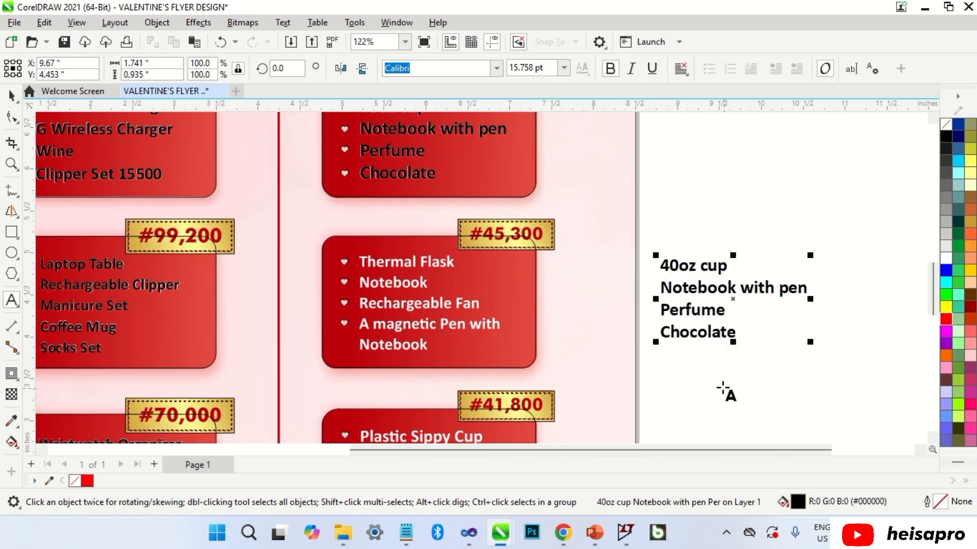
key(ctrl+a)
text(Thermal Flask)
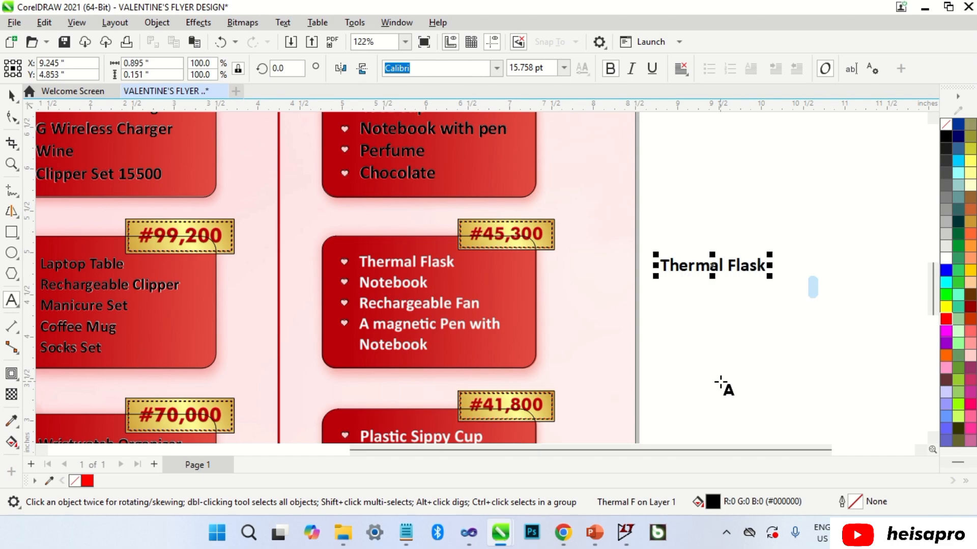
key(Return)
text(Noteb)
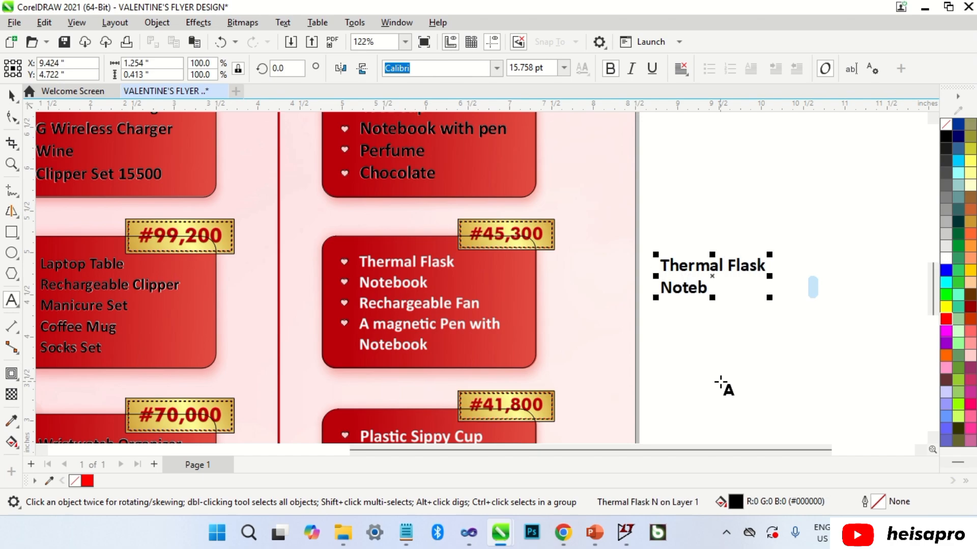
text(ook)
key(Return)
text(Recharge)
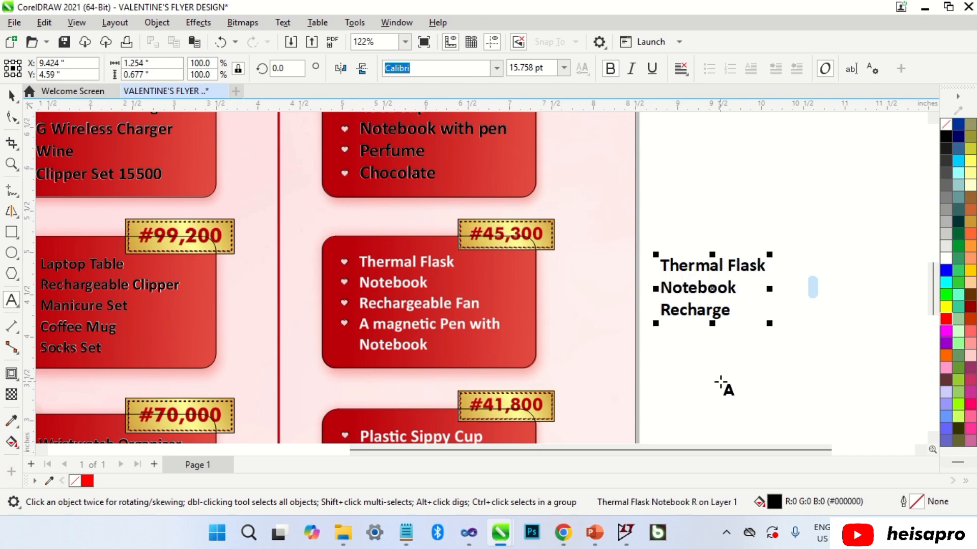
text(able Fan)
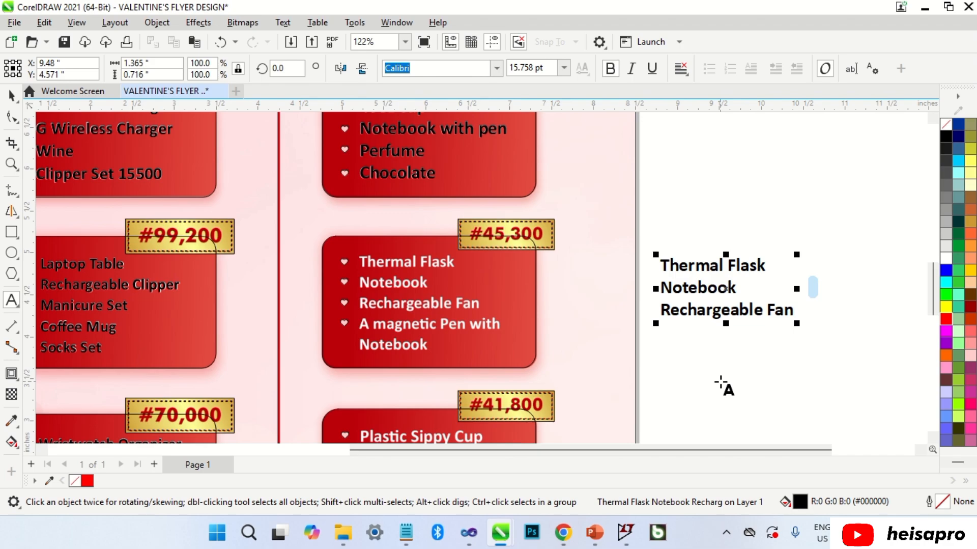
key(Return)
text(A magnetic Pen)
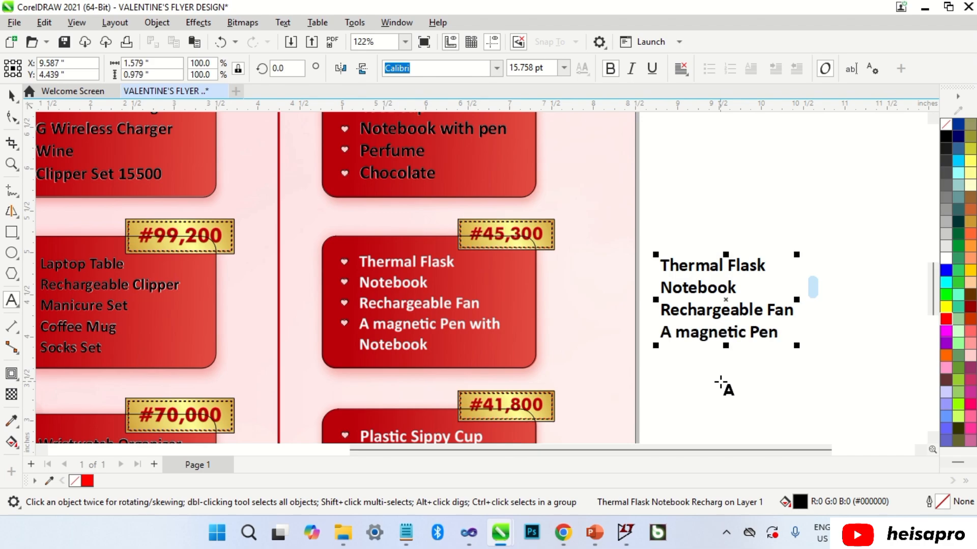
text( with)
key(Return)
text(Notebook)
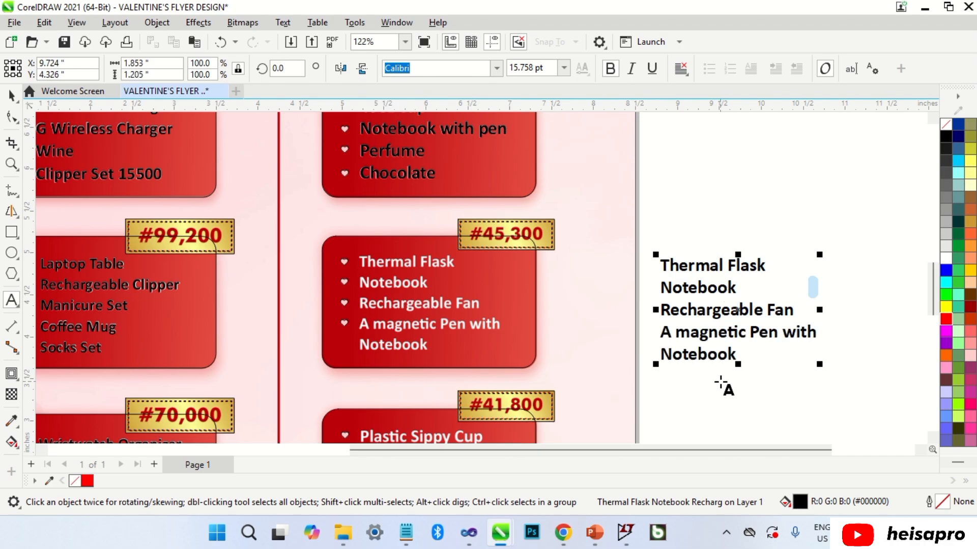
Move the new list onto the #45,300 card, shrink it to the original's size and align it.
key(ctrl+space)
drag(731, 260, 430, 255)
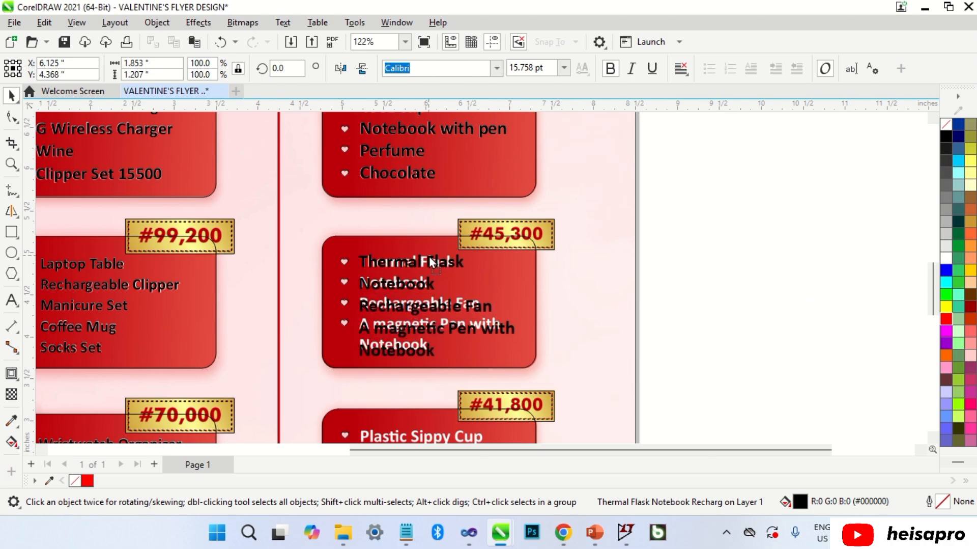
scroll(429, 255, up, 2)
drag(560, 250, 536, 252)
scroll(392, 295, up, 2)
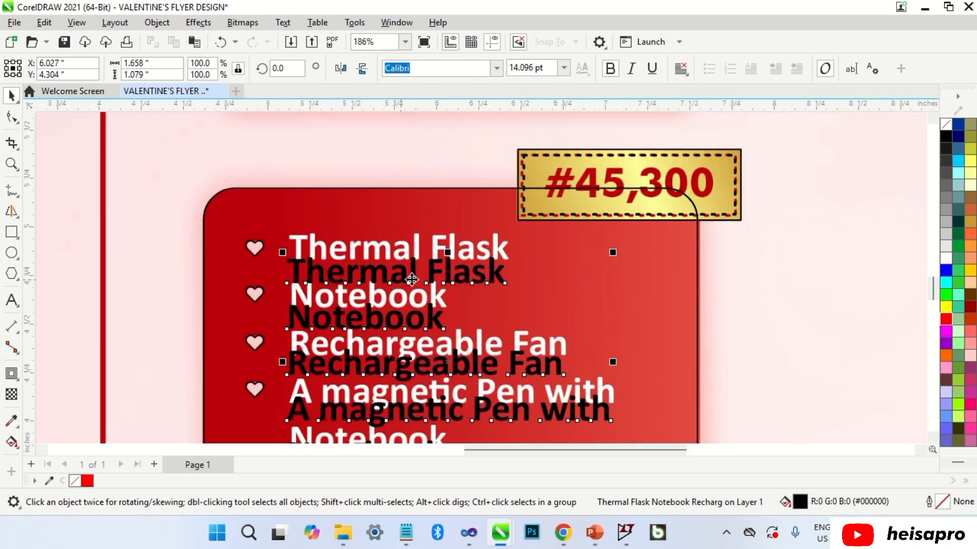
drag(414, 254, 417, 254)
scroll(458, 237, up, 2)
scroll(786, 233, up, 2)
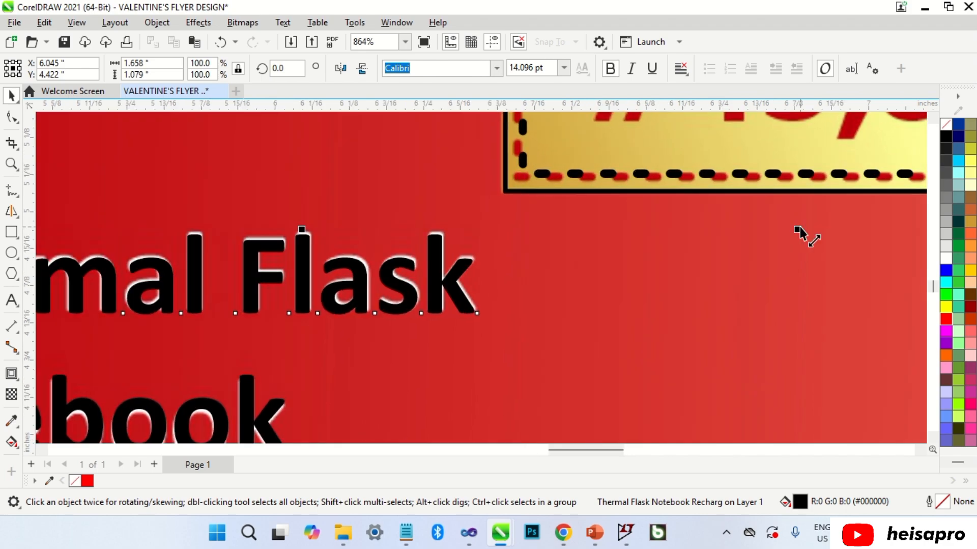
drag(803, 235, 804, 227)
scroll(802, 223, down, 4)
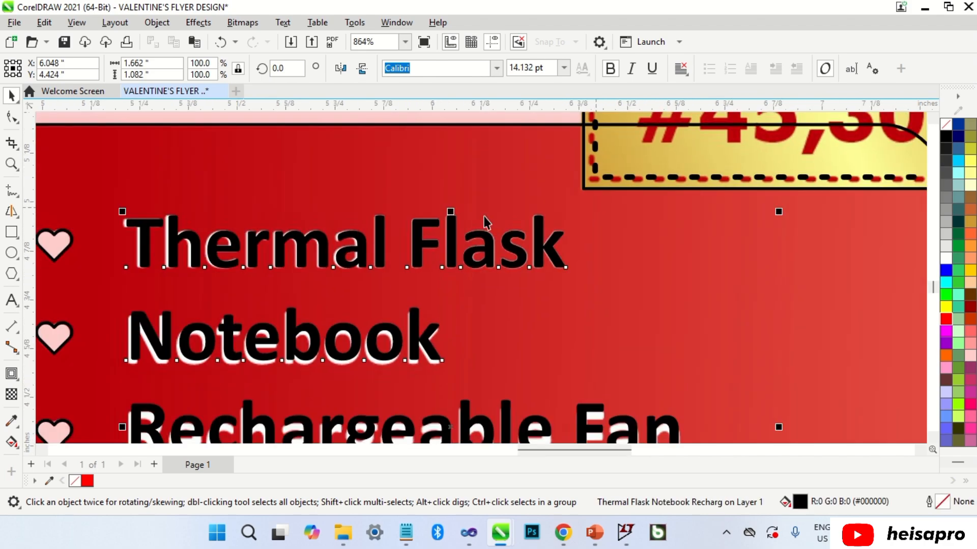
scroll(461, 214, down, 1)
Spread the list's line spacing with the Shape tool to match the original, then reselect the list.
click(13, 118)
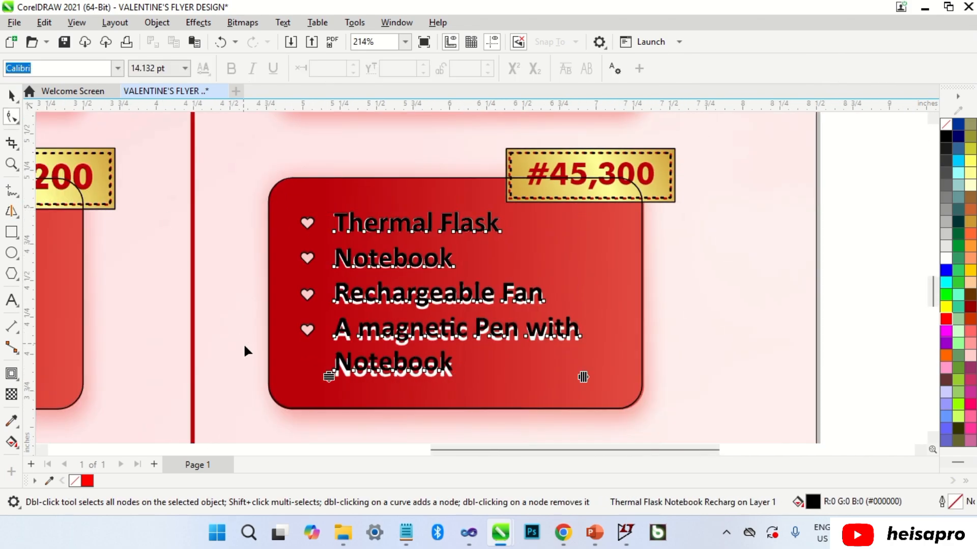
scroll(332, 381, up, 1)
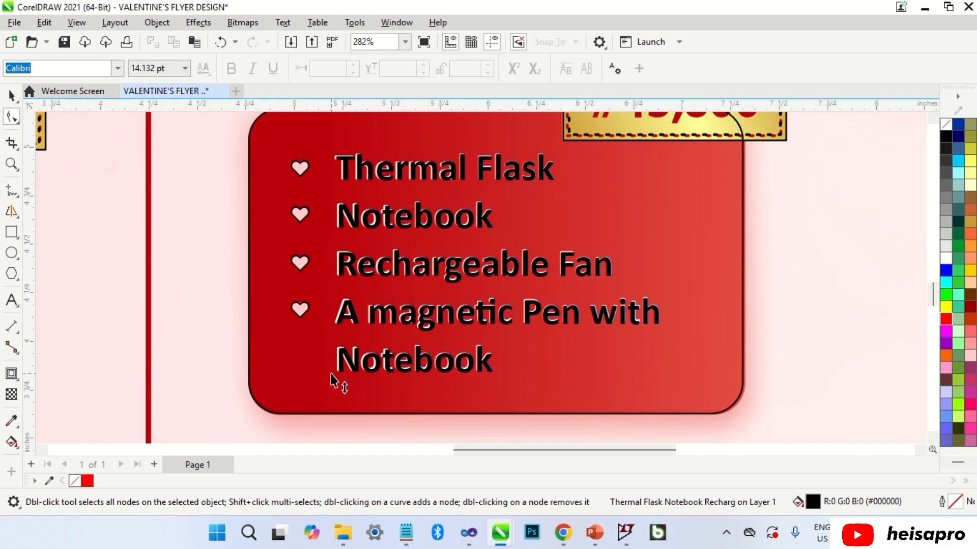
drag(331, 374, 331, 372)
key(space)
scroll(445, 203, down, 5)
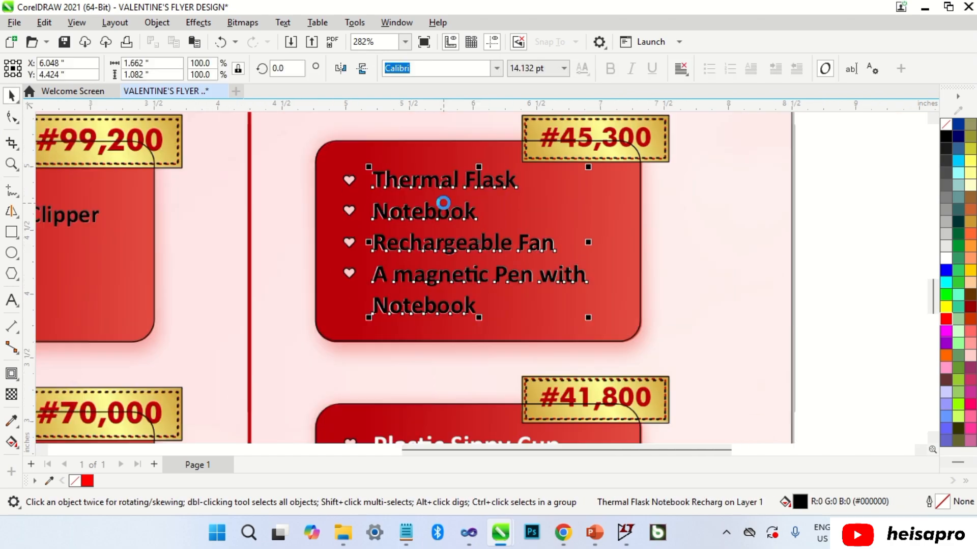
key(Escape)
scroll(461, 184, down, 2)
click(462, 187)
Copy the list beside the page and retype it: Plastic Sippy Cup, Thermal Flask, Notebook, Hip Flask.
drag(462, 187, 728, 338)
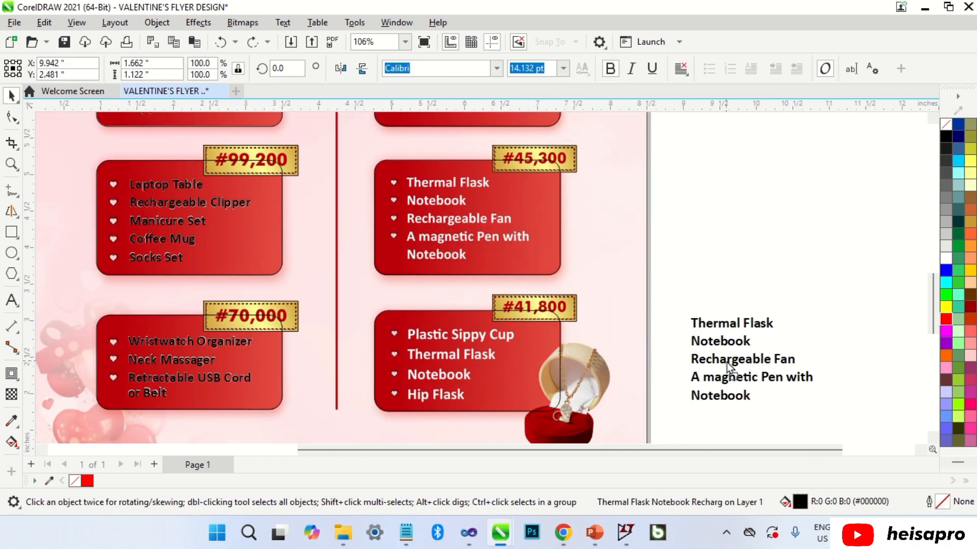
key(F8)
key(ctrl+a)
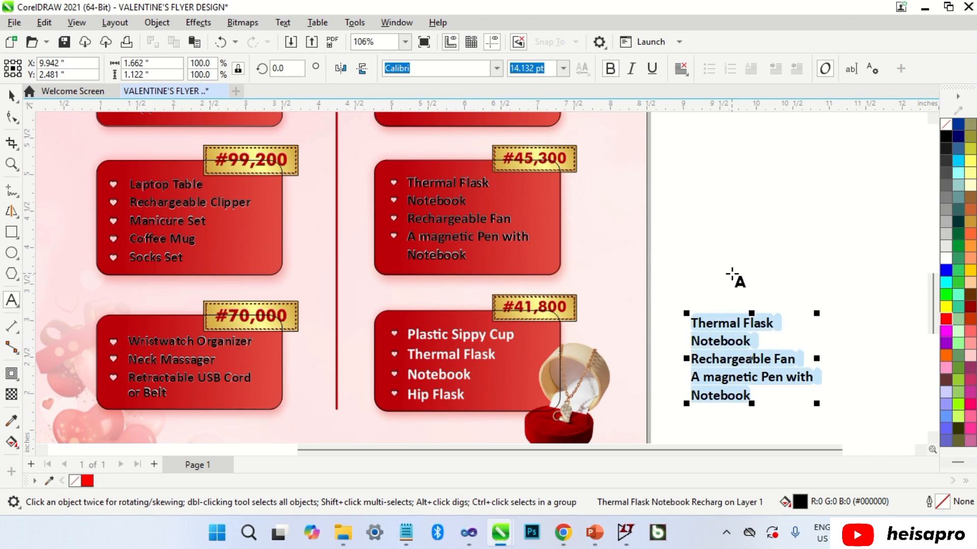
text(Plastic Sippy)
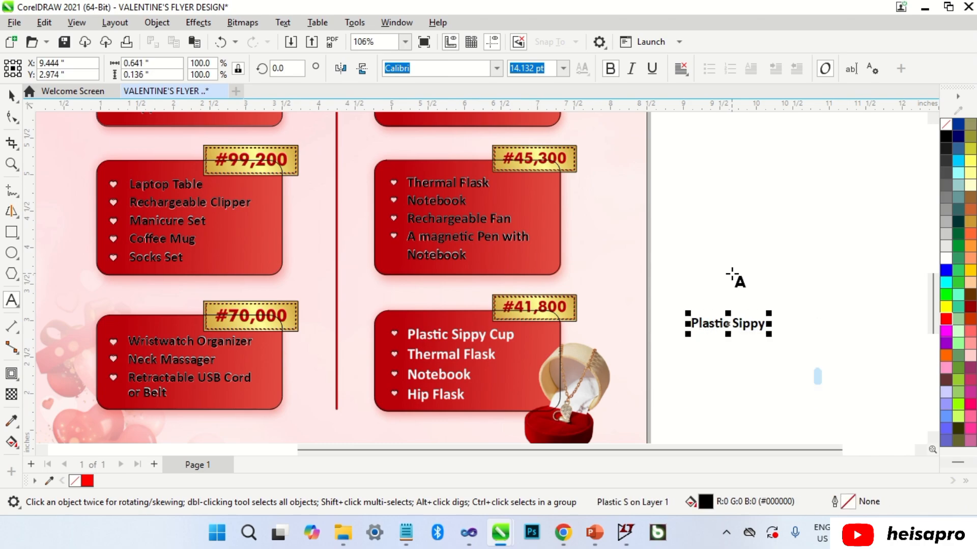
text( Cup)
key(Return)
text(Therma)
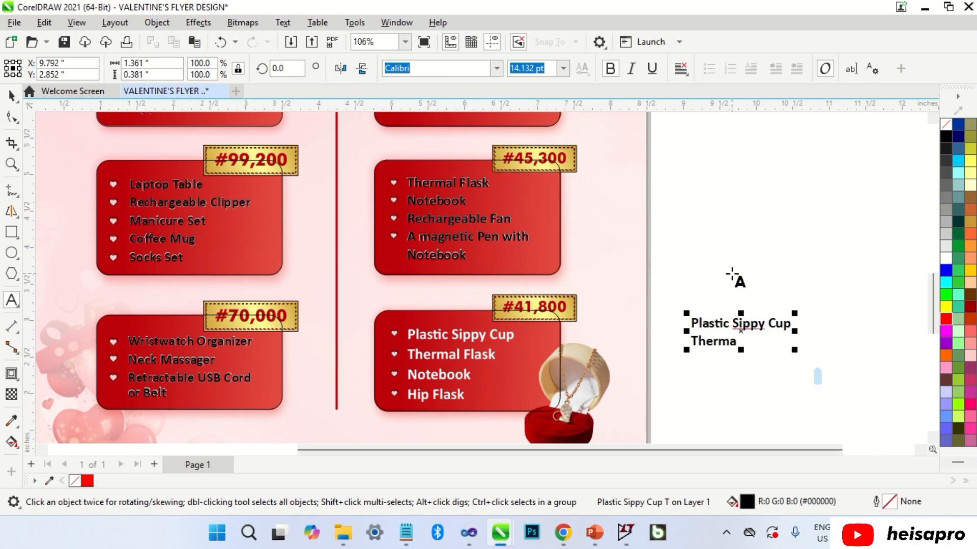
text(l Flask)
key(Return)
text(No)
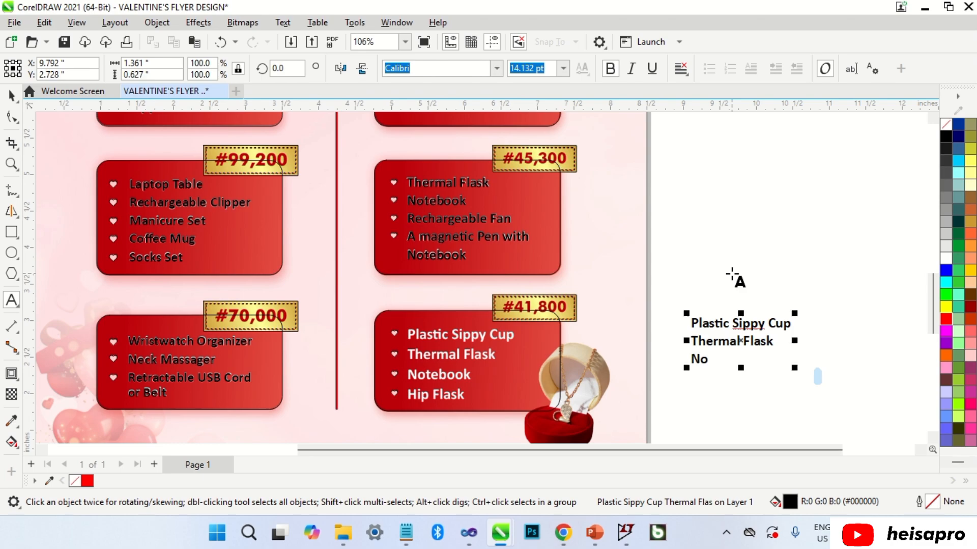
text(tebook)
key(Return)
text(Hip)
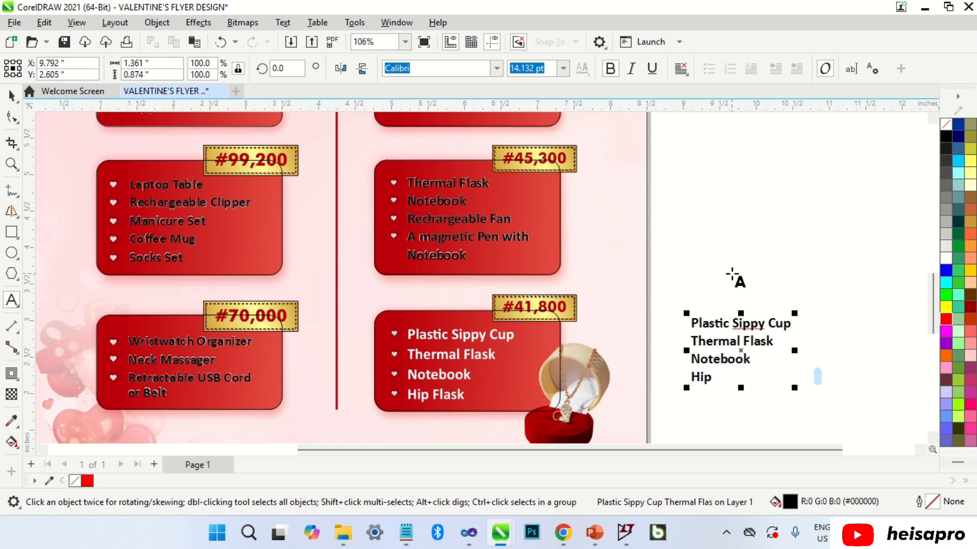
text( Flask)
Move the new list onto the #41,800 card, enlarge it and trim its width slightly.
key(ctrl+space)
drag(722, 328, 444, 344)
scroll(484, 351, up, 2)
drag(532, 304, 555, 296)
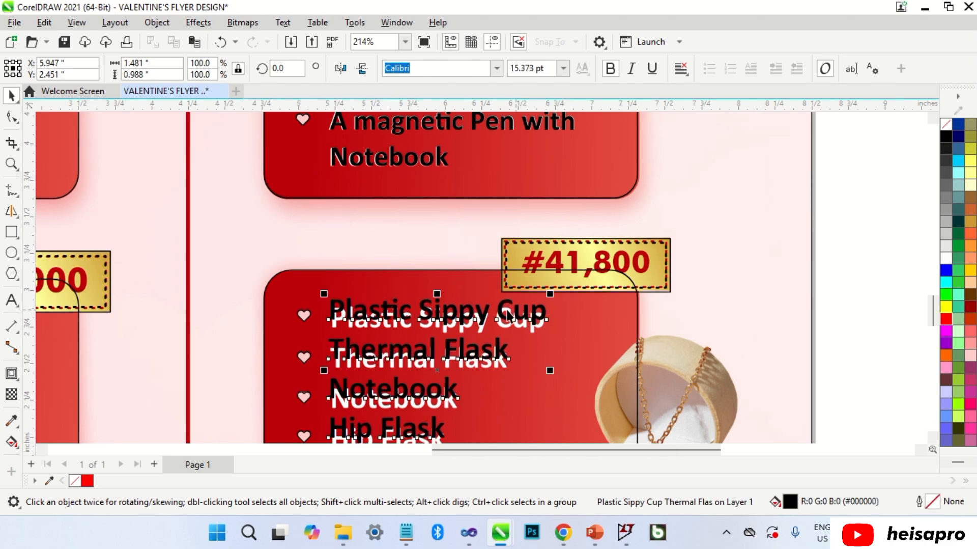
scroll(510, 338, up, 5)
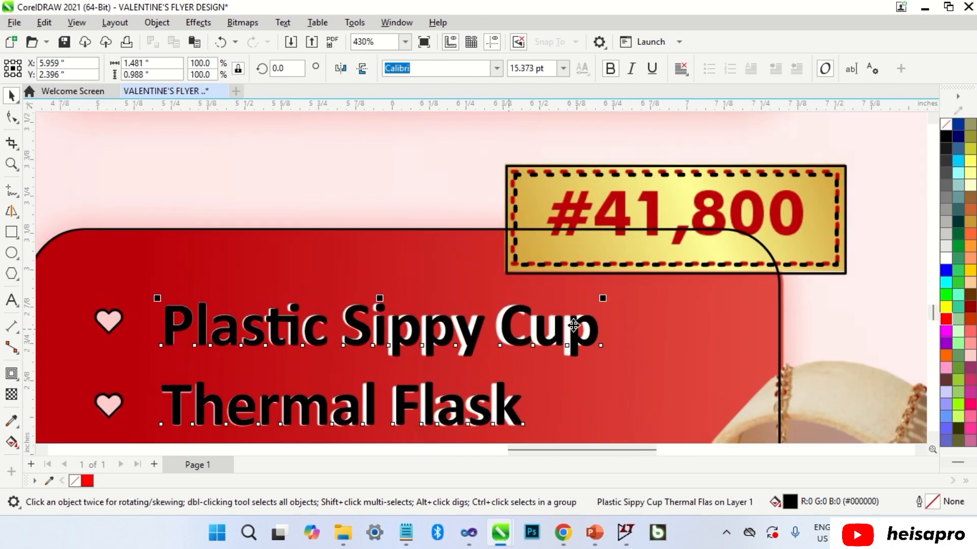
scroll(598, 293, up, 3)
mouse_move(603, 290)
mouse_down()
mouse_move(591, 285)
mouse_move(588, 294)
mouse_up()
scroll(545, 320, up, 1)
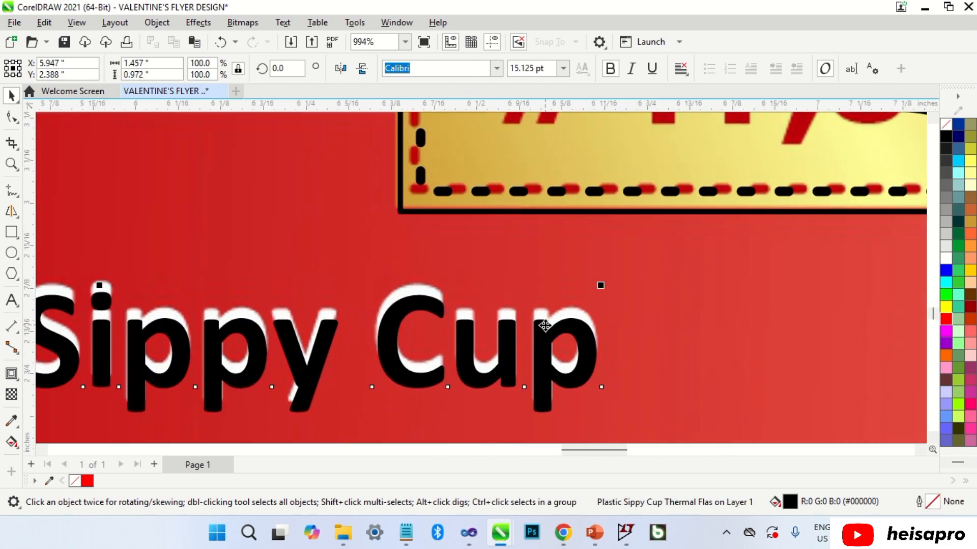
scroll(546, 316, down, 6)
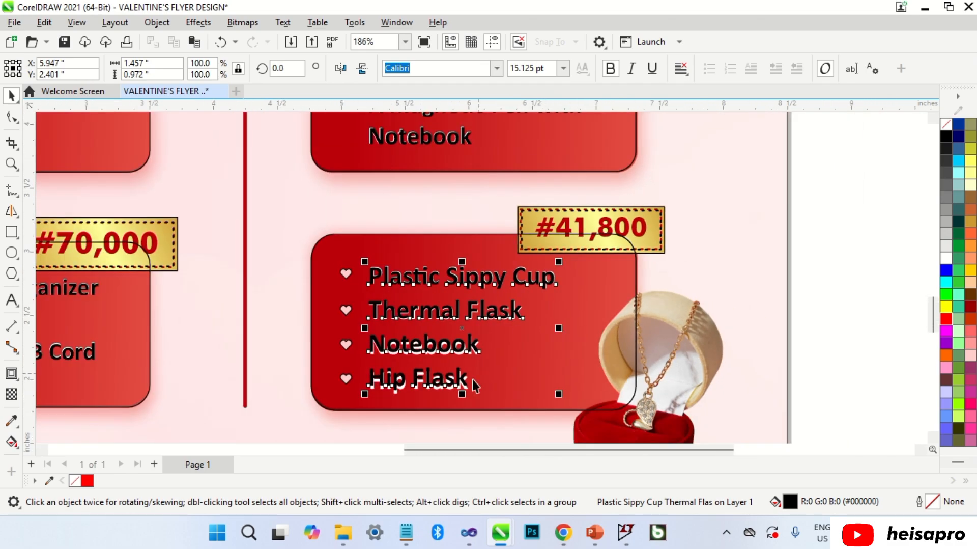
scroll(413, 374, up, 2)
Check the list's line spacing with the Shape tool, then deselect it.
click(11, 118)
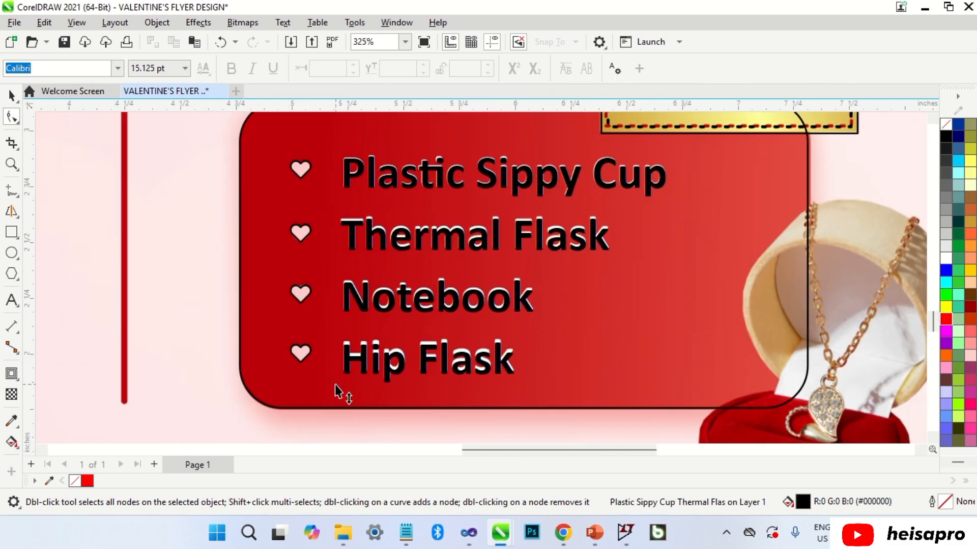
key(space)
key(Escape)
scroll(442, 350, down, 3)
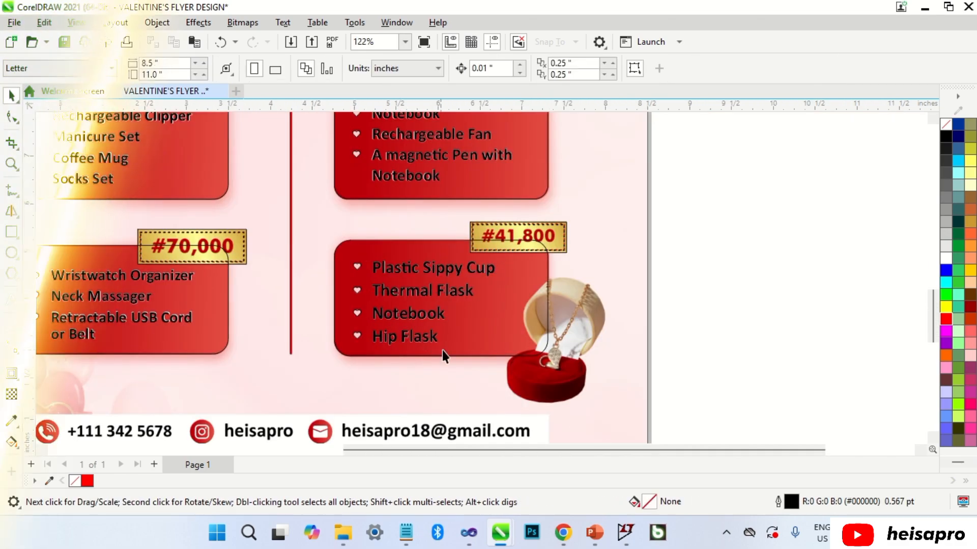
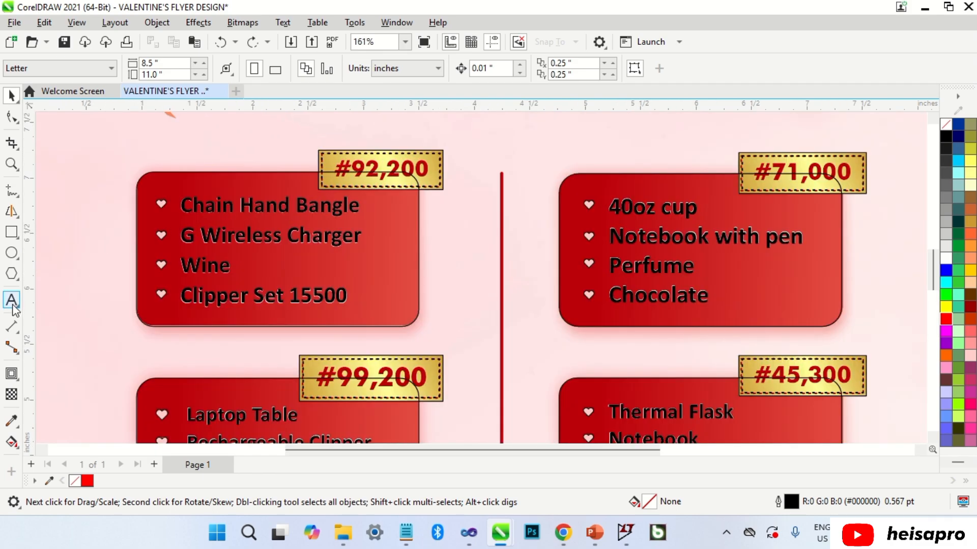
Type #92,200 in Futura Md BT and scale it onto the first gold price badge.
click(13, 304)
text(#9)
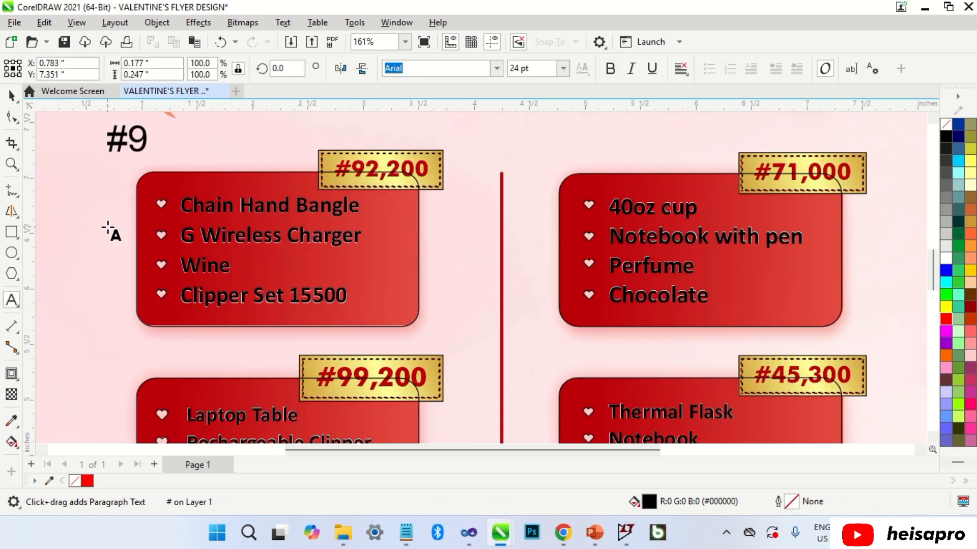
text(2,200)
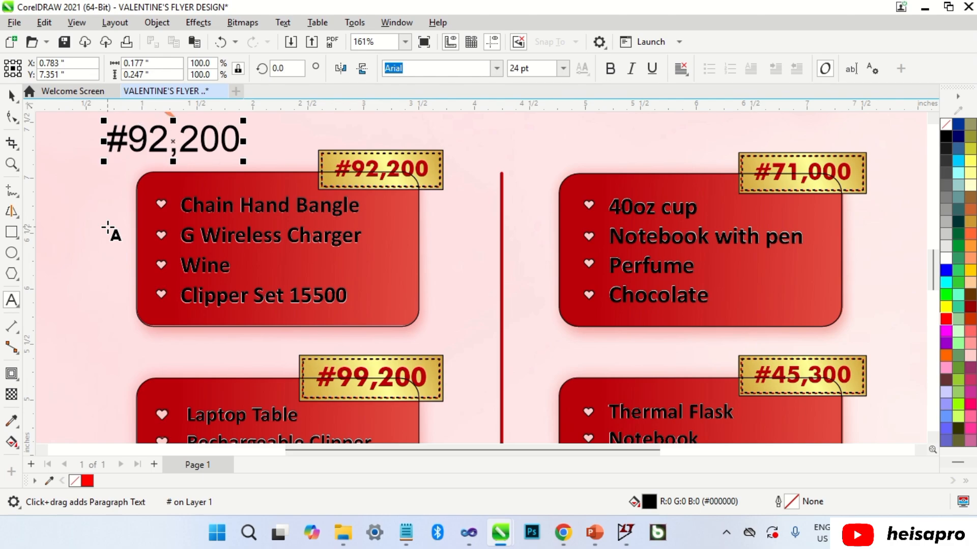
key(ctrl+space)
click(496, 67)
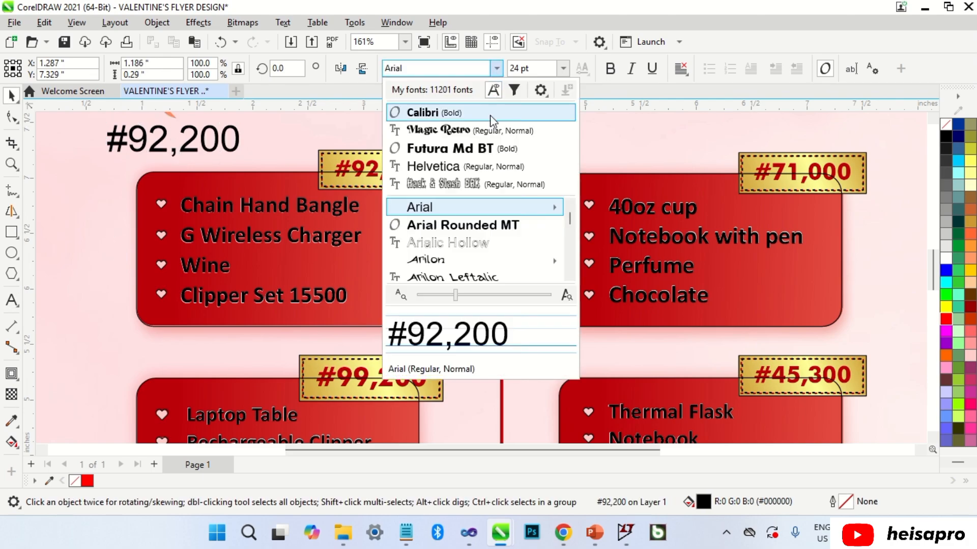
click(451, 148)
drag(208, 141, 431, 172)
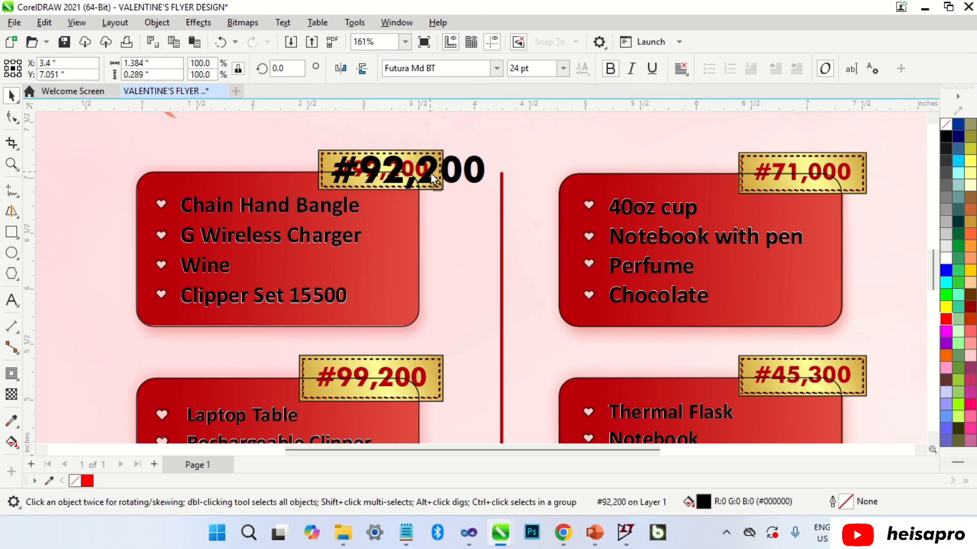
scroll(448, 148, up, 4)
drag(515, 156, 414, 159)
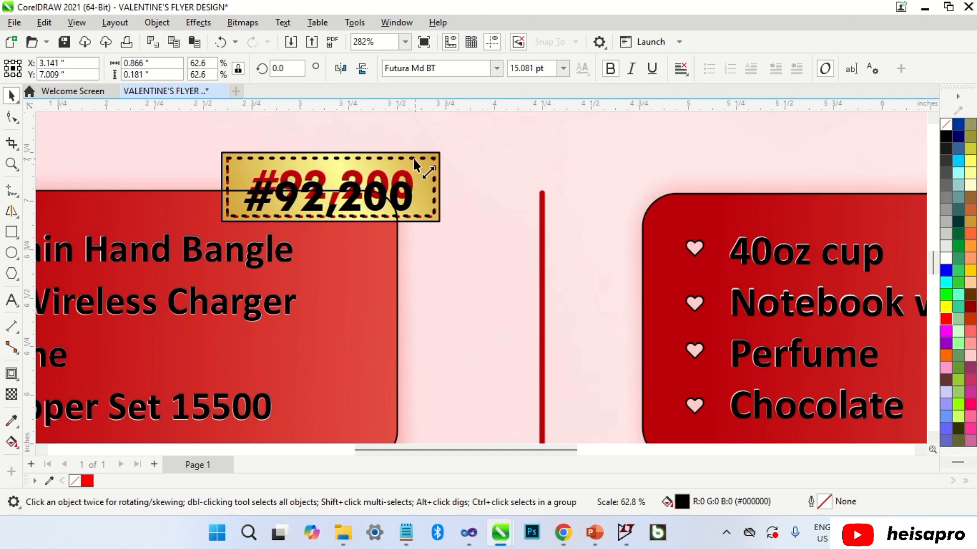
scroll(315, 190, up, 3)
drag(321, 187, 328, 181)
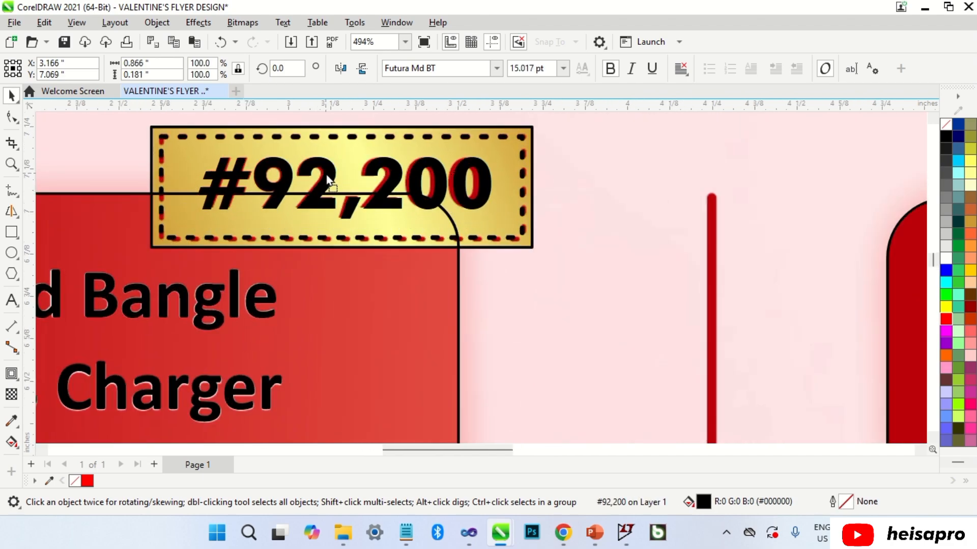
drag(497, 151, 469, 377)
scroll(491, 147, down, 6)
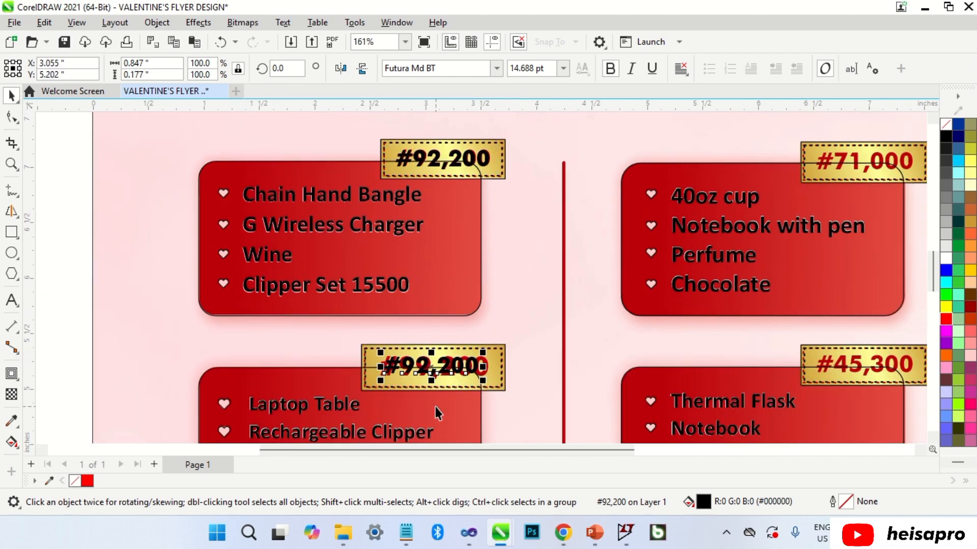
scroll(436, 407, up, 4)
Edit the copied price to #99,200 and fit it over the second badge's red price.
double_click(418, 334)
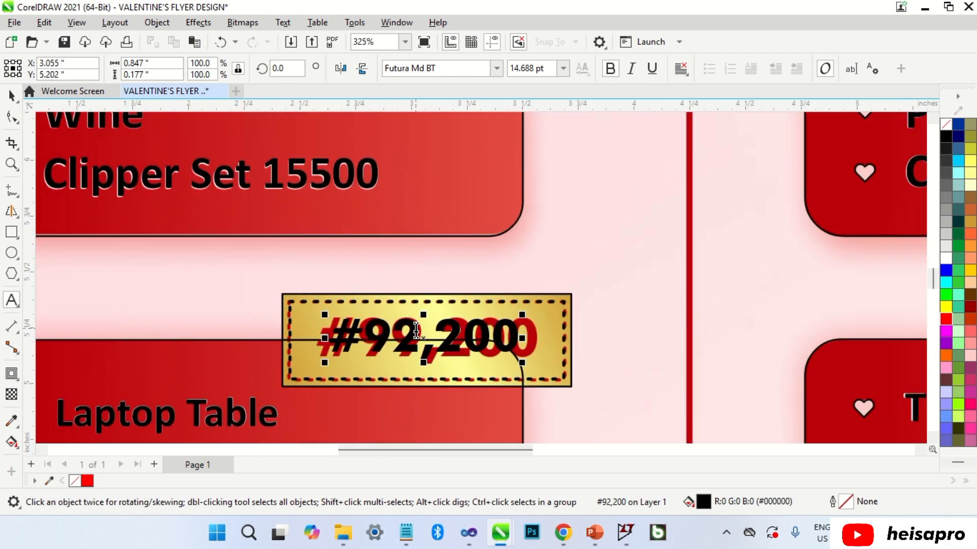
key(BackSpace)
text(9)
key(ctrl+space)
scroll(504, 336, up, 2)
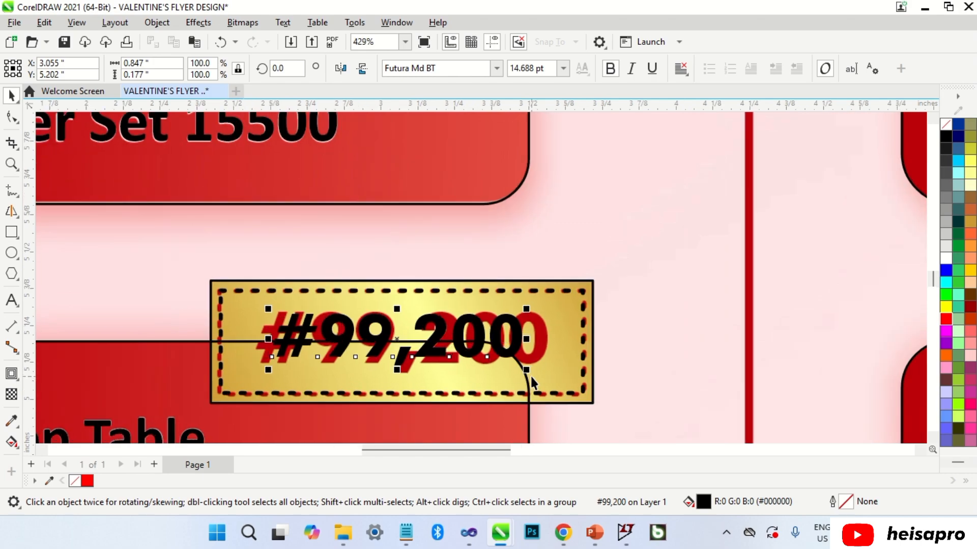
drag(529, 375, 554, 390)
scroll(401, 342, up, 2)
drag(398, 335, 376, 334)
drag(580, 384, 596, 390)
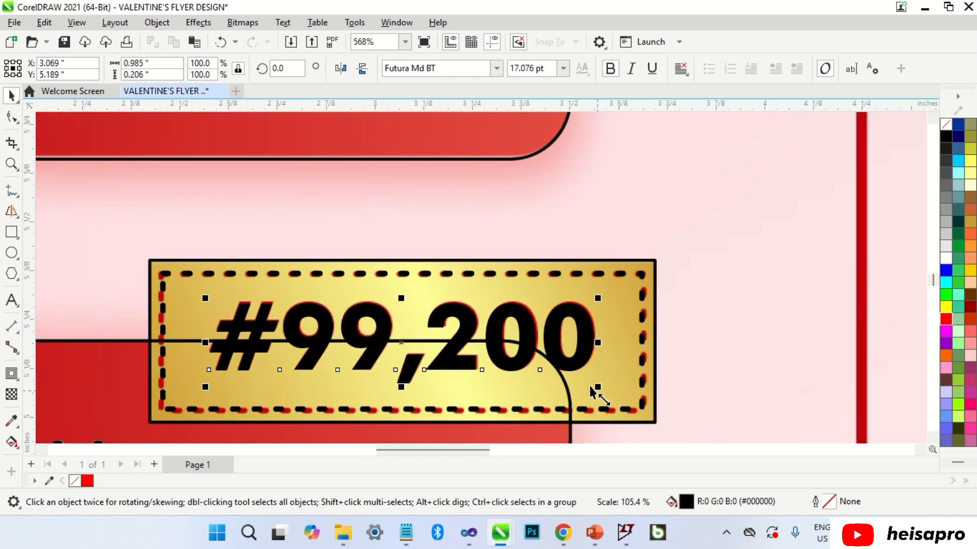
scroll(536, 191, down, 8)
scroll(539, 196, down, 2)
scroll(557, 341, up, 1)
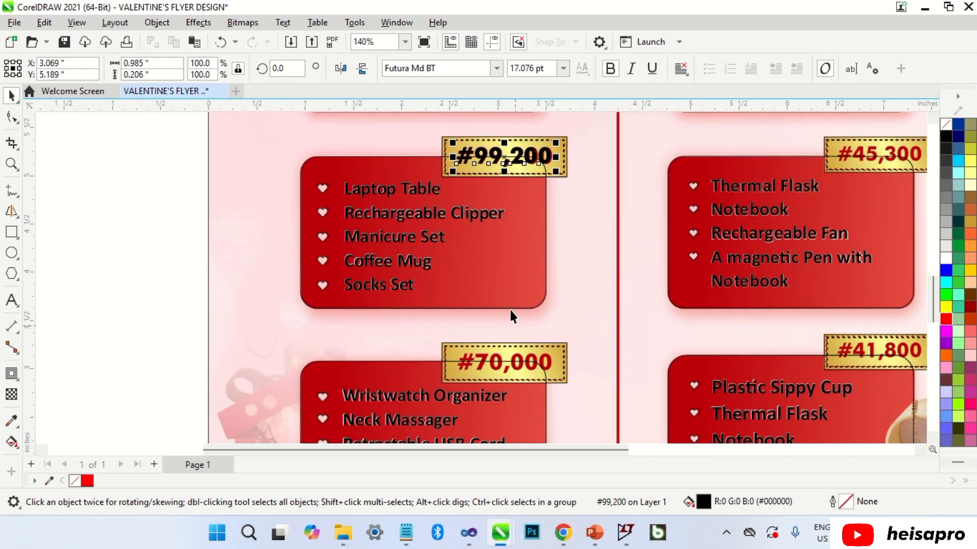
Duplicate the price, change it to #70,000 and fit it onto its gold badge.
drag(513, 158, 512, 330)
key(F8)
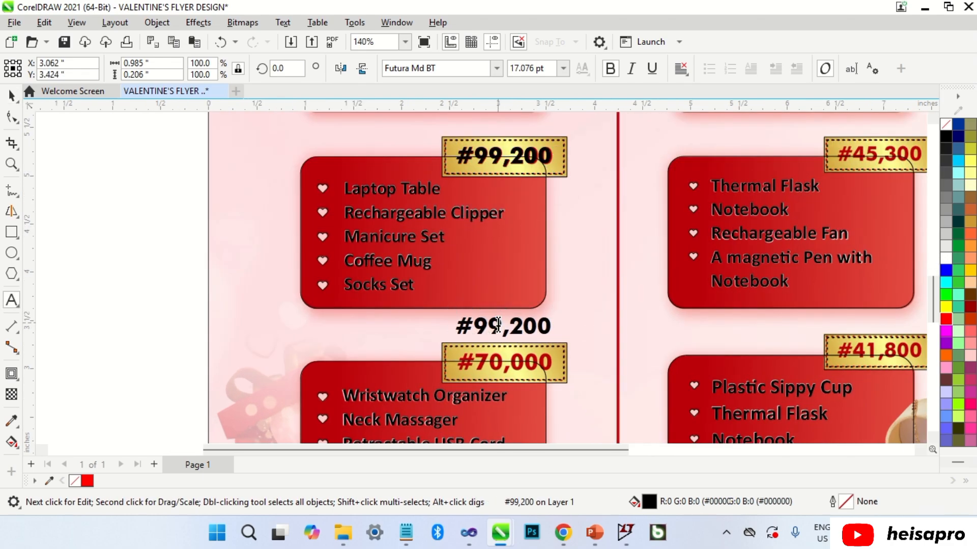
key(BackSpace)
key(BackSpace)
text(70)
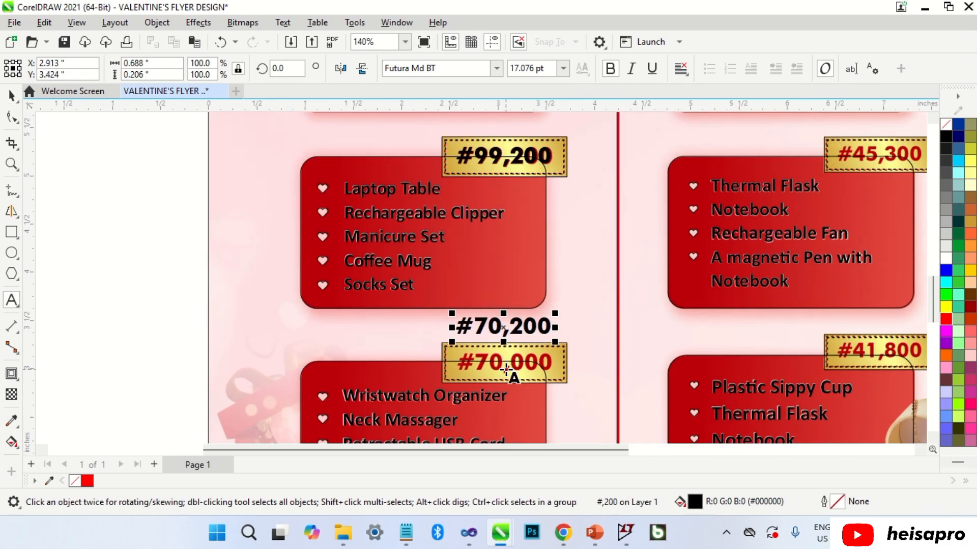
click(527, 330)
key(BackSpace)
text(0)
key(ctrl+space)
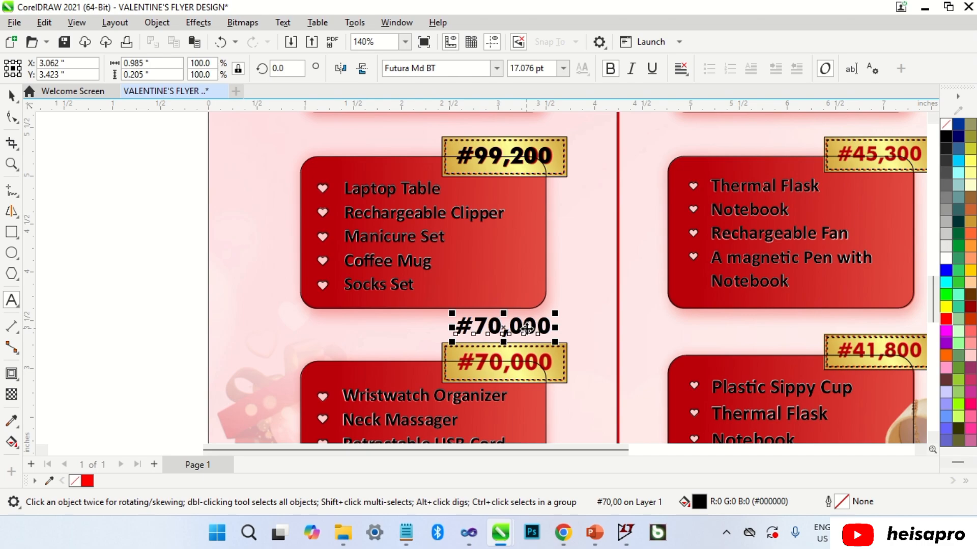
scroll(515, 374, up, 3)
drag(481, 267, 483, 349)
scroll(586, 341, up, 2)
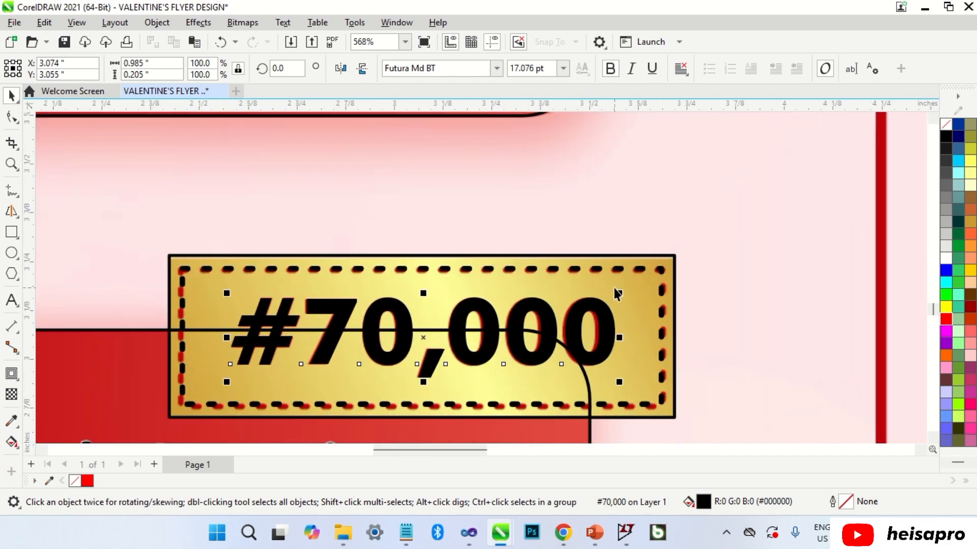
drag(616, 287, 616, 289)
scroll(331, 321, down, 5)
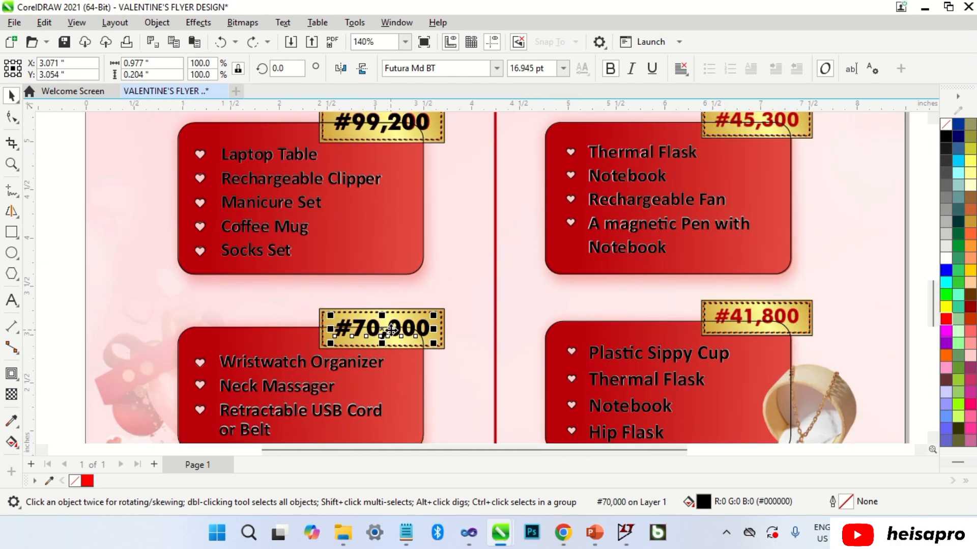
Copy it again, change it to #41,800 and scale it onto the Plastic Sippy Cup badge.
drag(391, 330, 817, 288)
scroll(816, 288, up, 3)
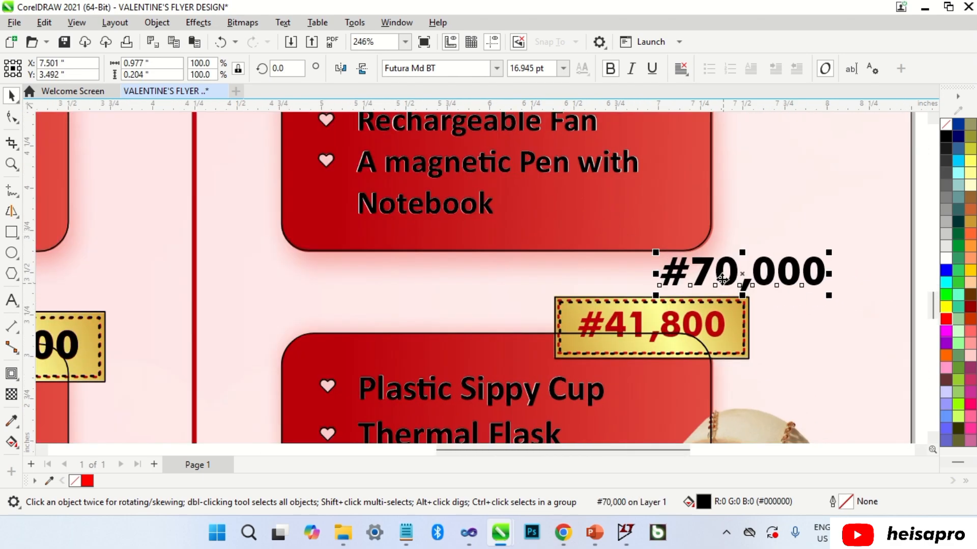
key(F8)
key(BackSpace)
key(BackSpace)
text(41)
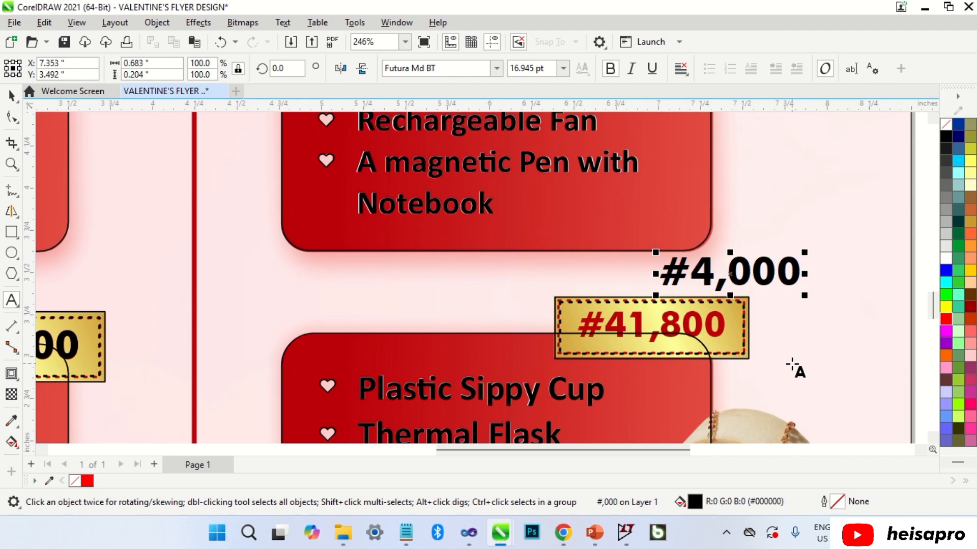
click(779, 283)
key(BackSpace)
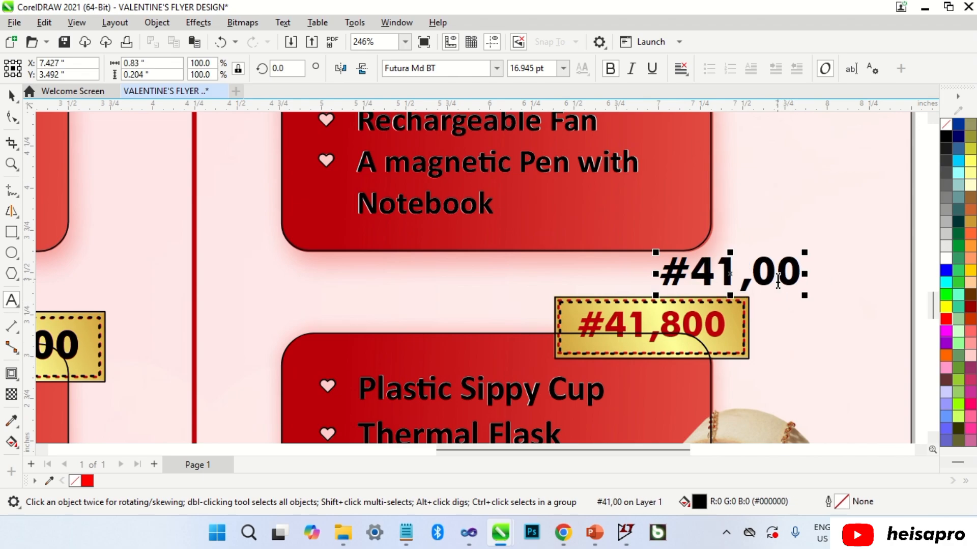
text(8)
drag(776, 277, 690, 331)
scroll(717, 317, up, 1)
scroll(716, 317, up, 1)
drag(802, 382, 760, 372)
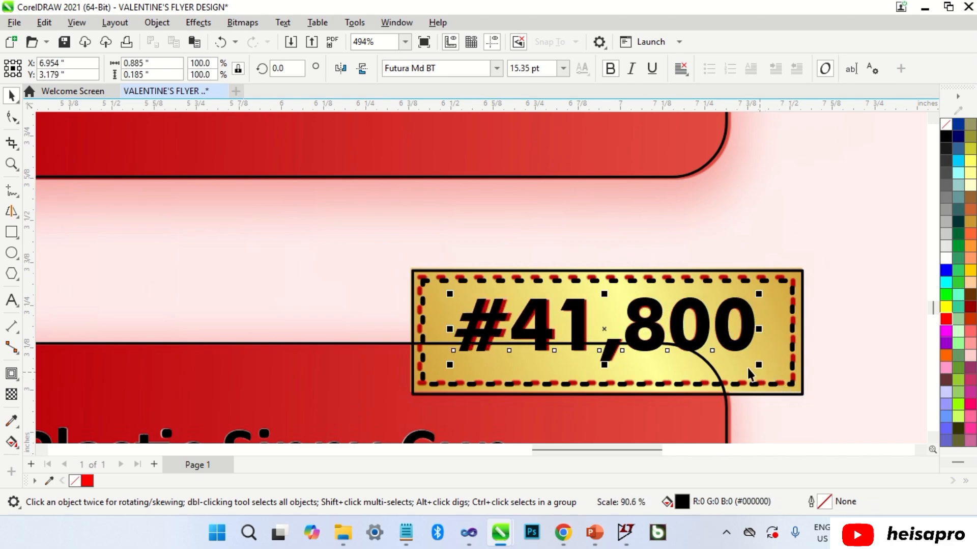
scroll(555, 329, up, 1)
drag(593, 326, 597, 325)
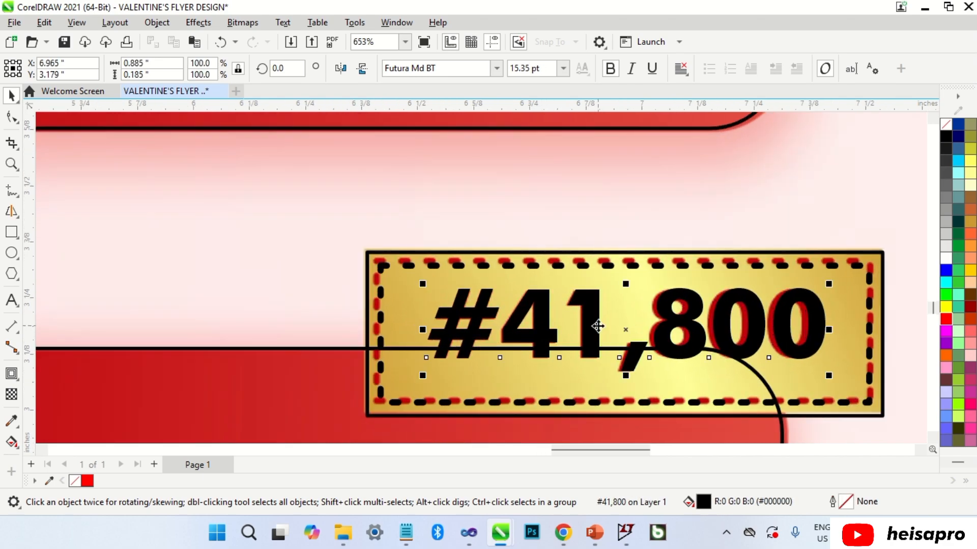
drag(831, 283, 827, 281)
scroll(581, 377, down, 1)
scroll(581, 377, down, 3)
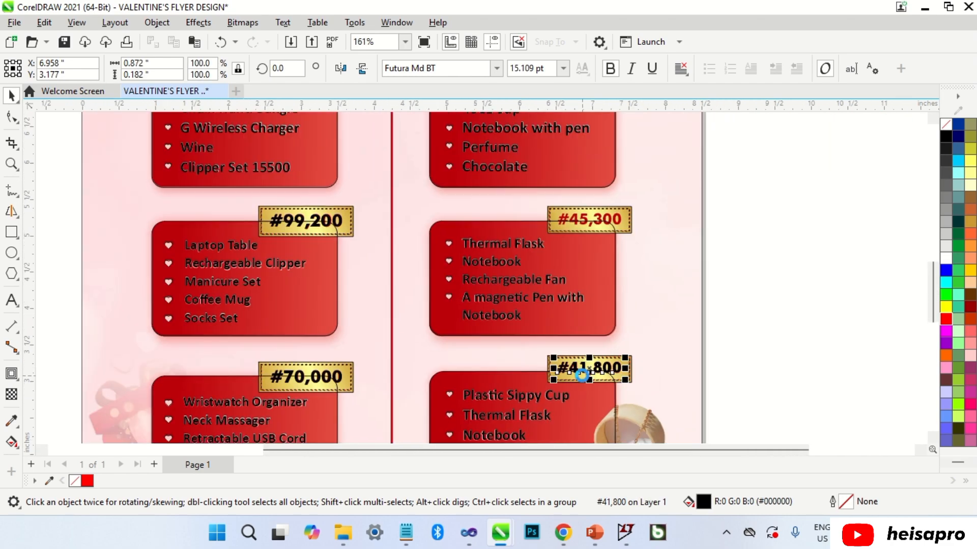
Copy the price up, change it to #45,300 and place it on its gold badge.
drag(585, 365, 589, 233)
drag(631, 200, 632, 199)
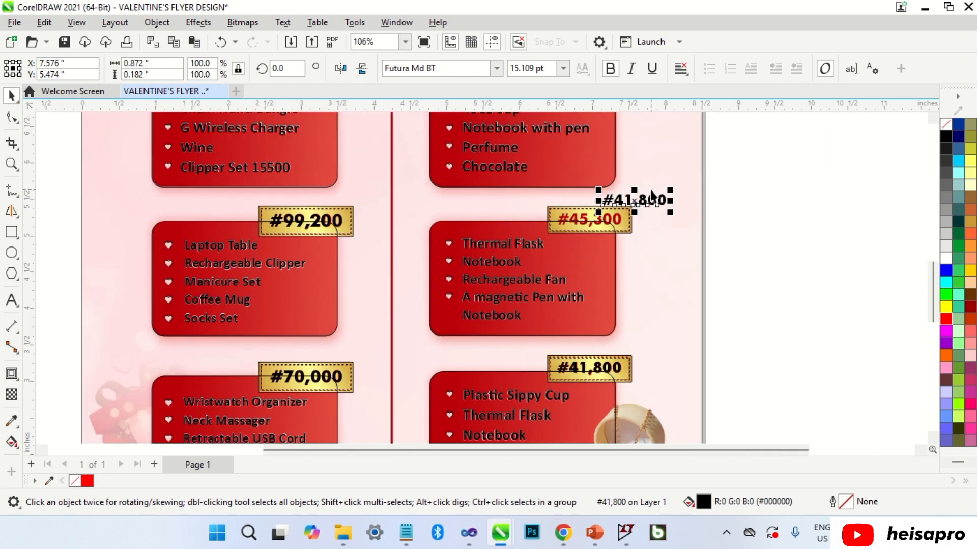
scroll(645, 196, up, 1)
double_click(612, 208)
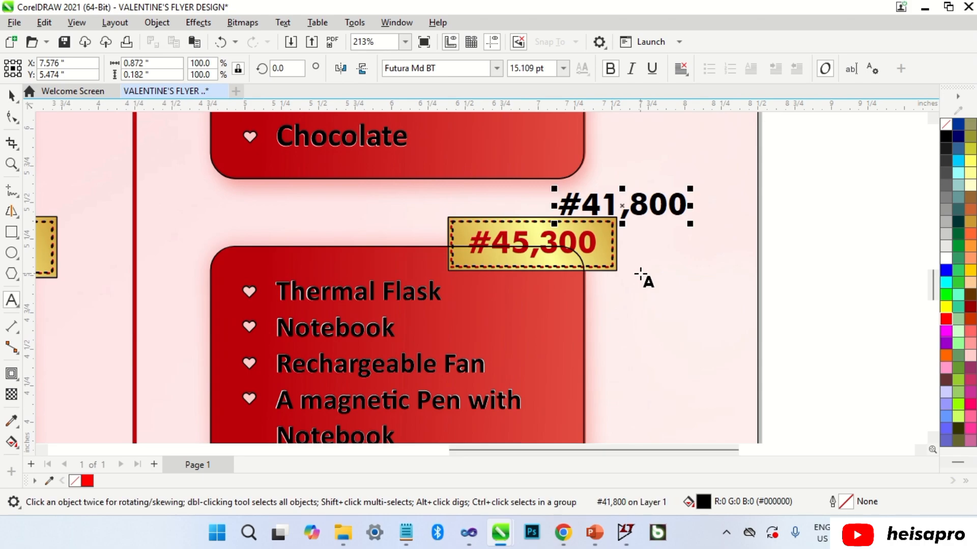
key(BackSpace)
text(5)
key(BackSpace)
text(3)
key(ctrl+space)
scroll(595, 206, up, 2)
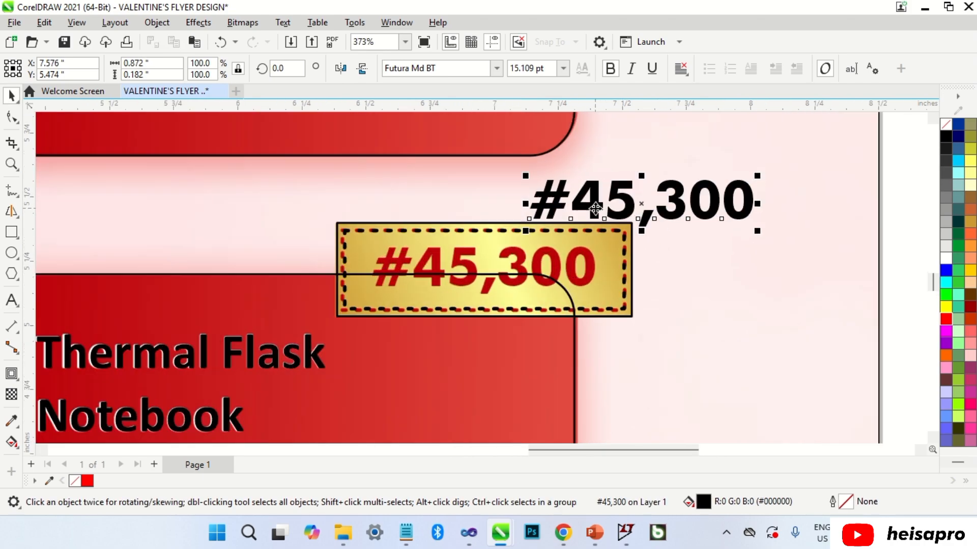
drag(596, 209, 439, 276)
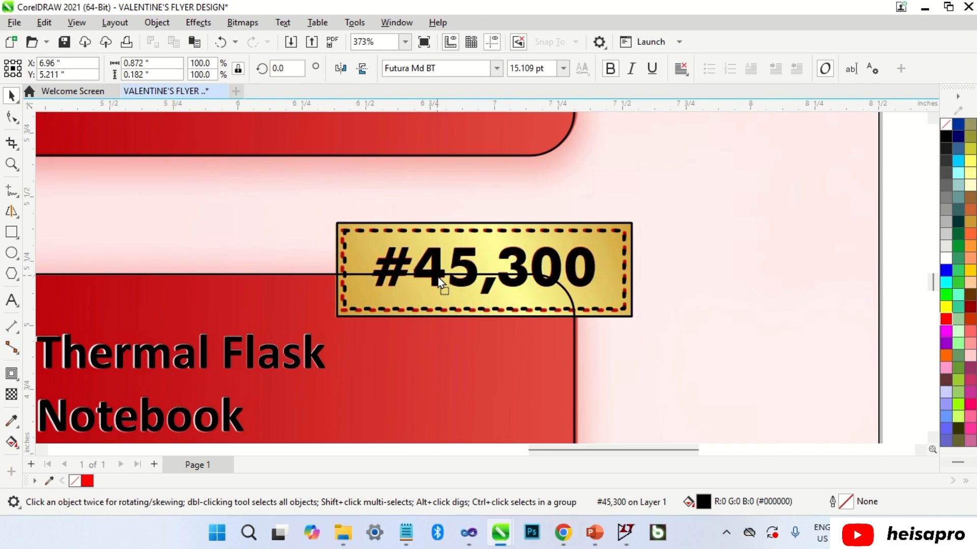
scroll(438, 275, down, 5)
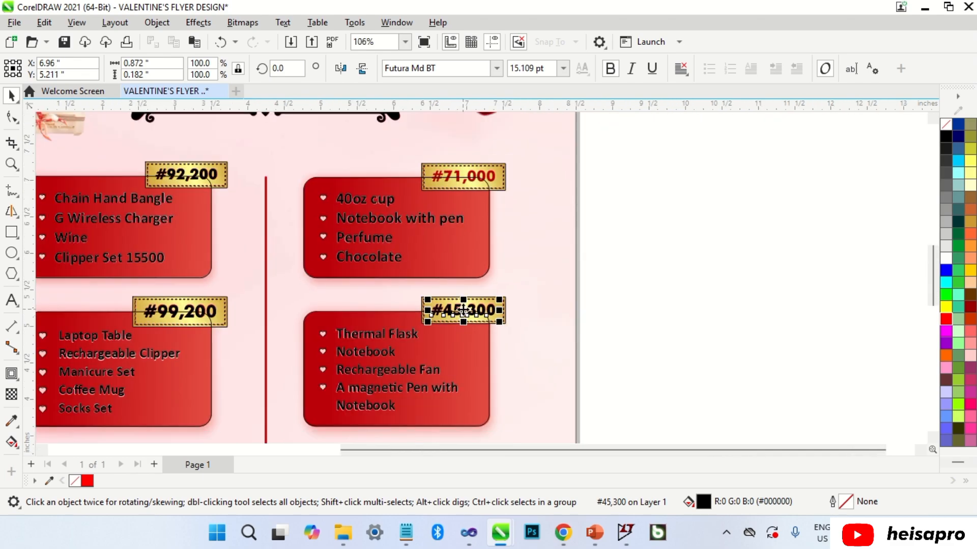
Copy it again, change it to #71,000 and scale it inside the gold tag's dashed border.
drag(465, 308, 461, 154)
scroll(461, 154, up, 4)
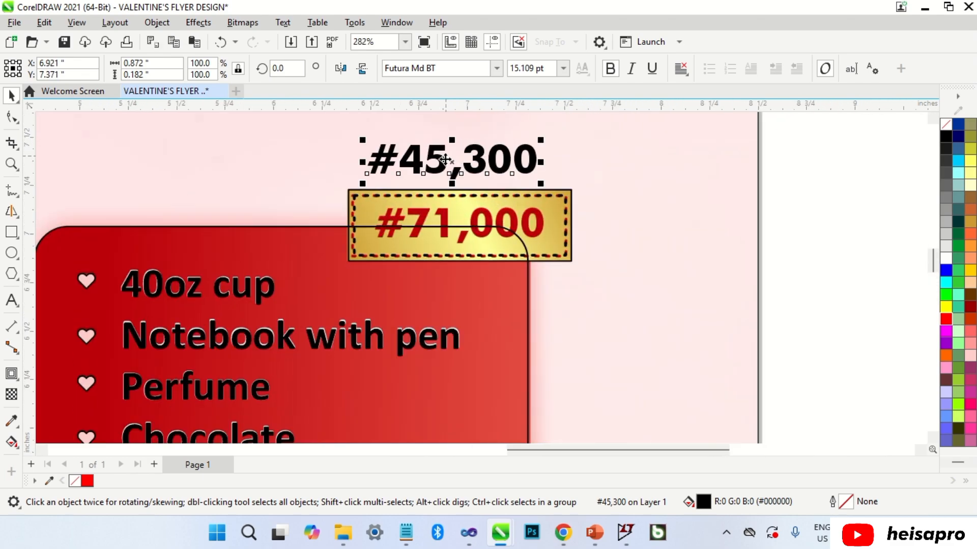
double_click(443, 160)
key(BackSpace)
key(BackSpace)
text(71)
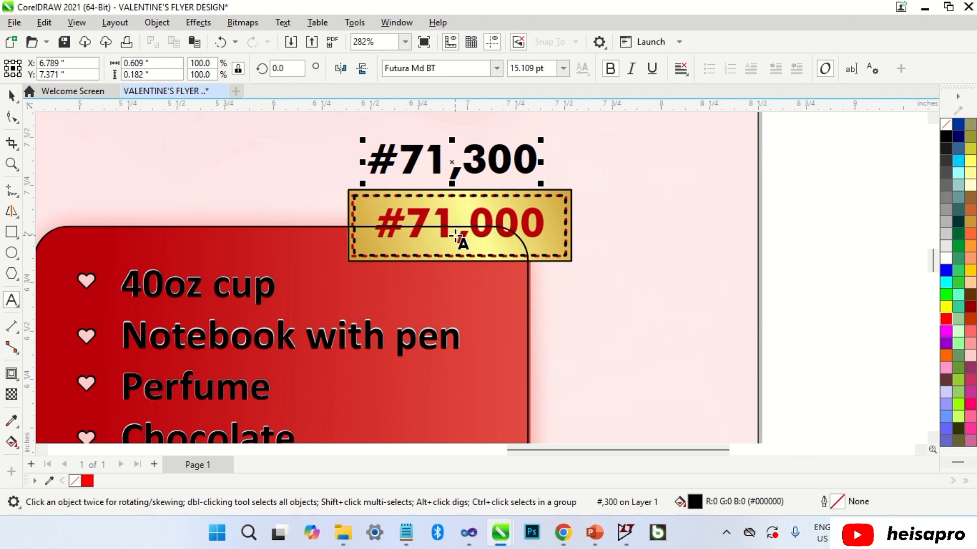
click(490, 167)
key(BackSpace)
text(0)
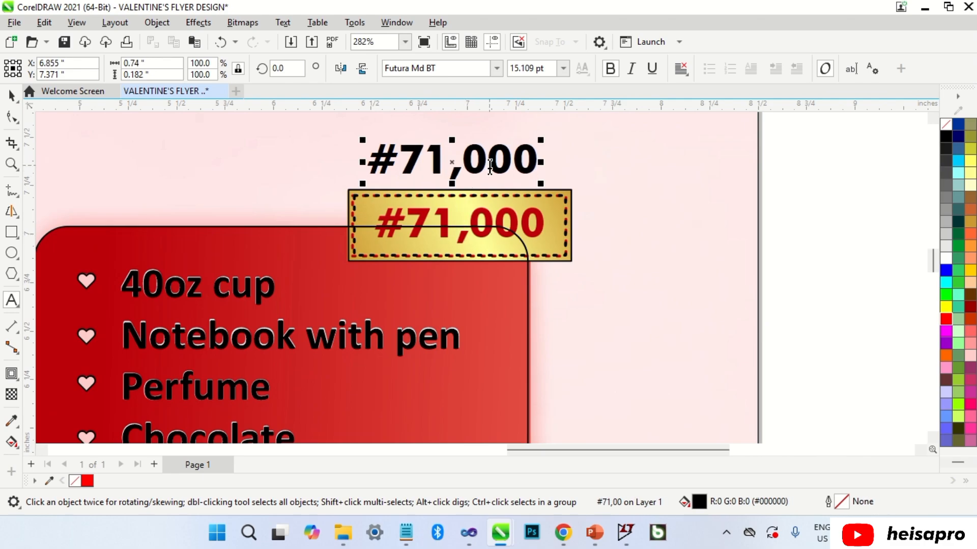
key(ctrl+space)
drag(485, 161, 494, 224)
scroll(524, 219, up, 2)
scroll(525, 219, up, 2)
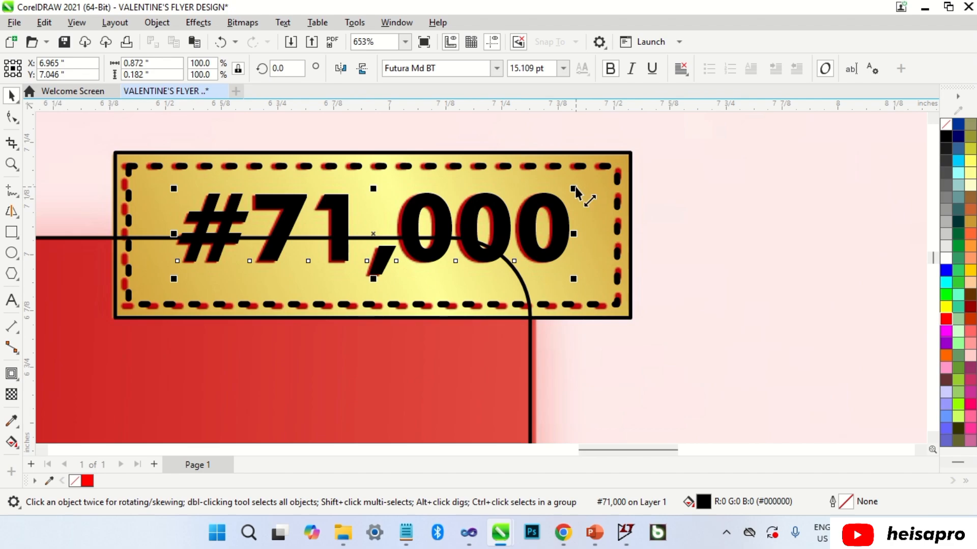
drag(575, 185, 570, 187)
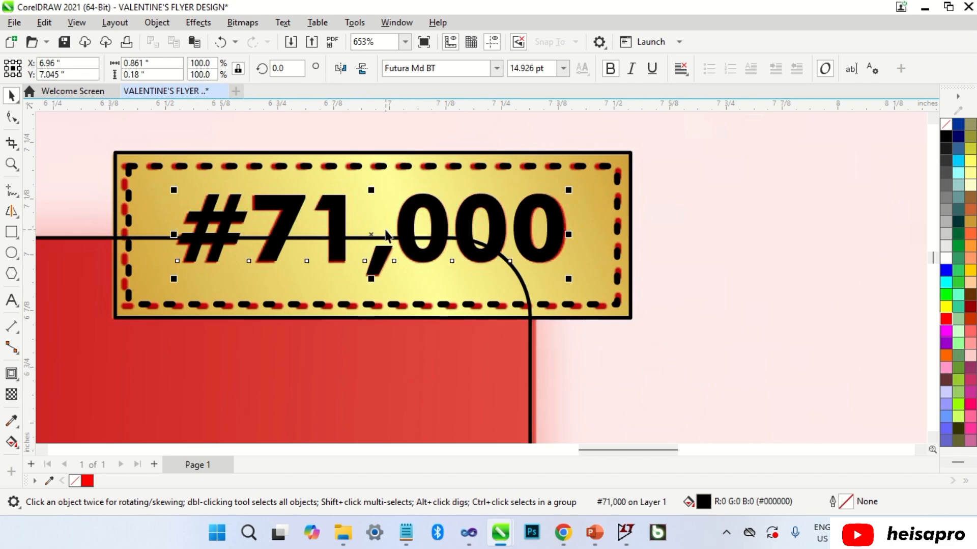
drag(569, 281, 568, 276)
scroll(561, 269, down, 3)
key(Escape)
scroll(562, 227, down, 5)
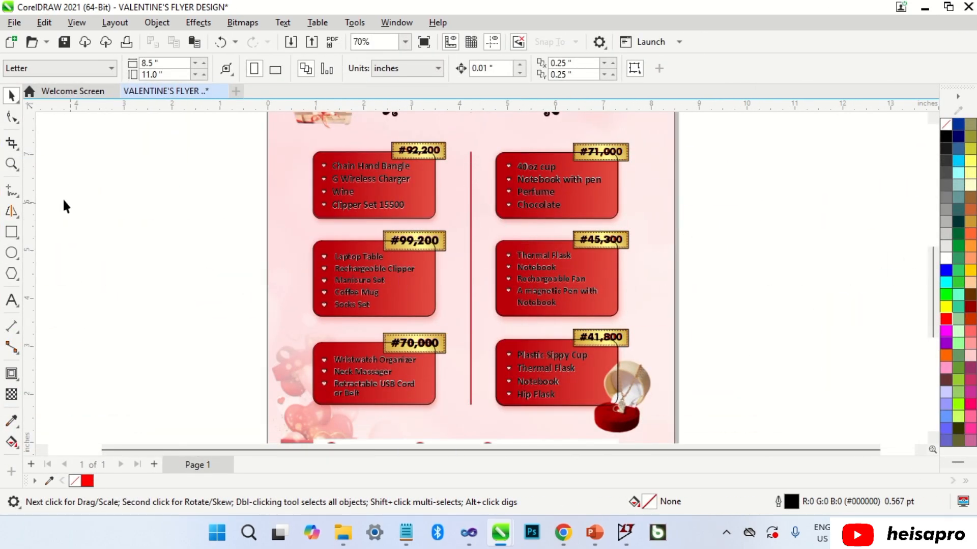
Draw a vertical freehand line between the two columns of price boxes.
click(7, 190)
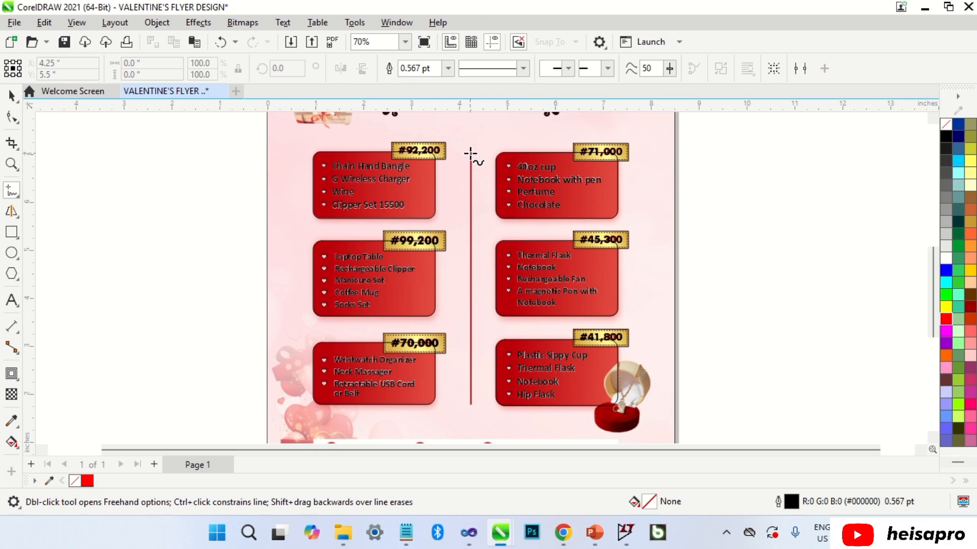
click(471, 153)
click(471, 402)
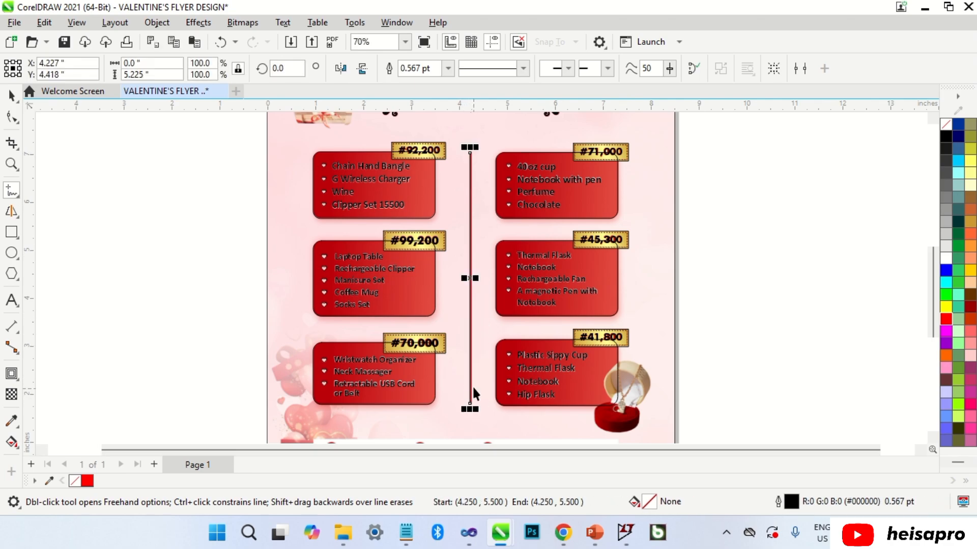
key(space)
scroll(472, 277, up, 5)
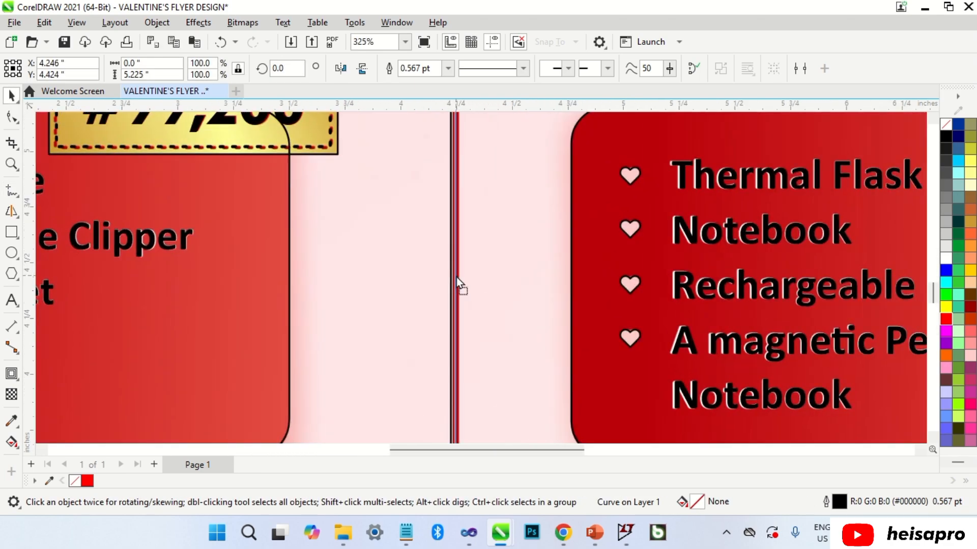
Give the divider line a 2.0 pt outline width and fit the page in view.
click(456, 277)
click(448, 68)
click(439, 125)
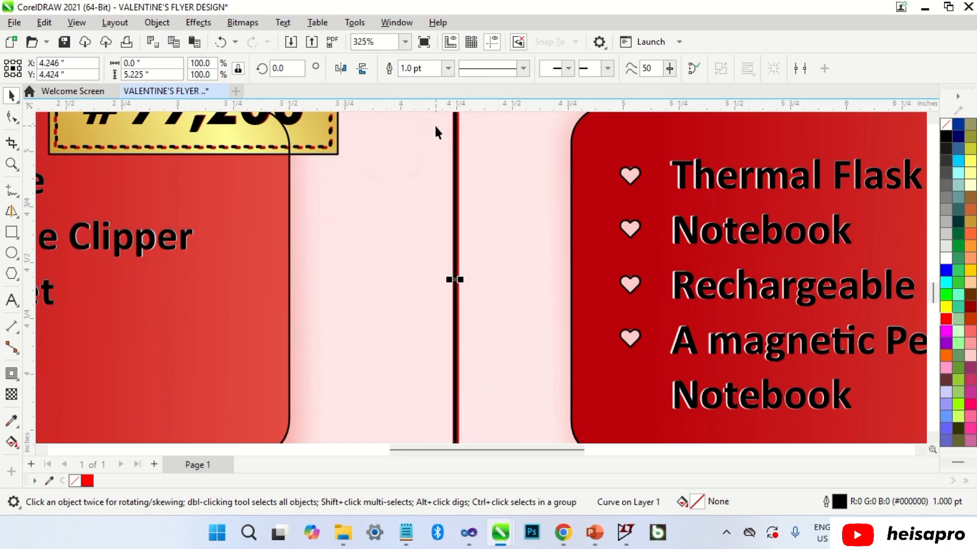
click(448, 67)
click(434, 148)
scroll(456, 219, down, 3)
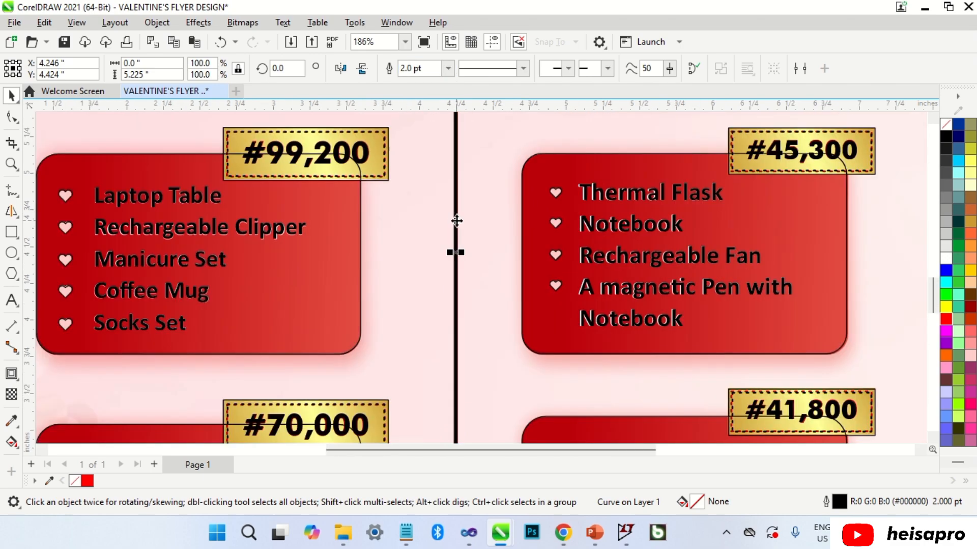
key(F4)
click(674, 232)
alt+click(591, 258)
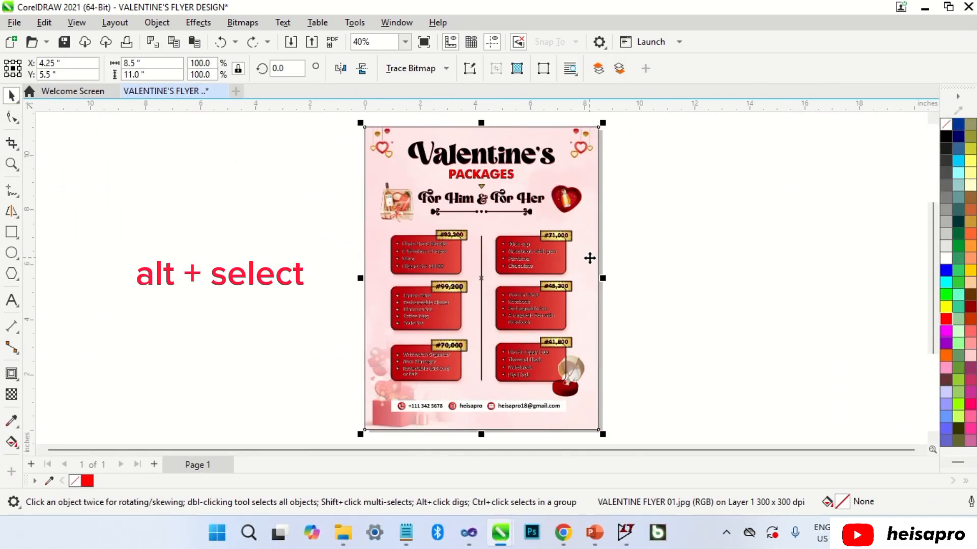
drag(497, 277, 752, 280)
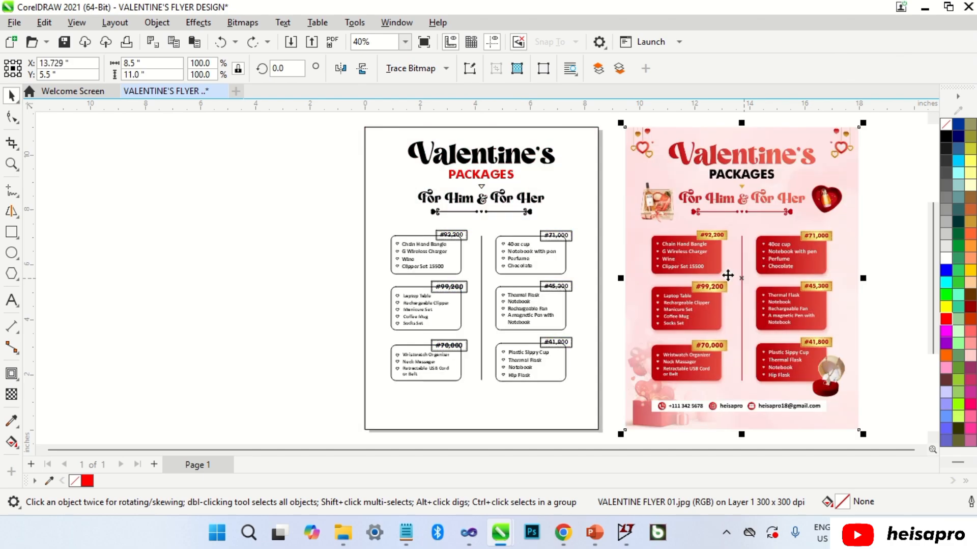
click(286, 221)
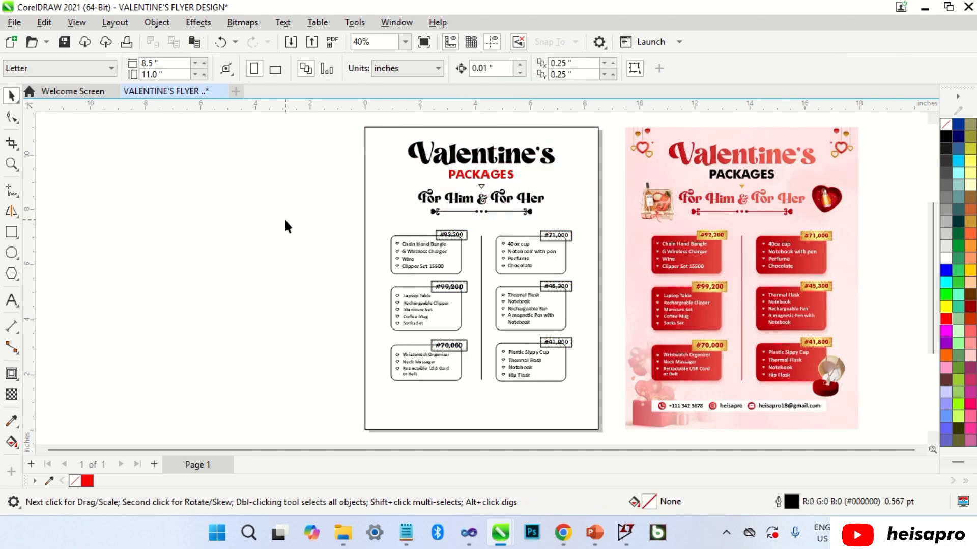
key(ctrl+z)
click(644, 175)
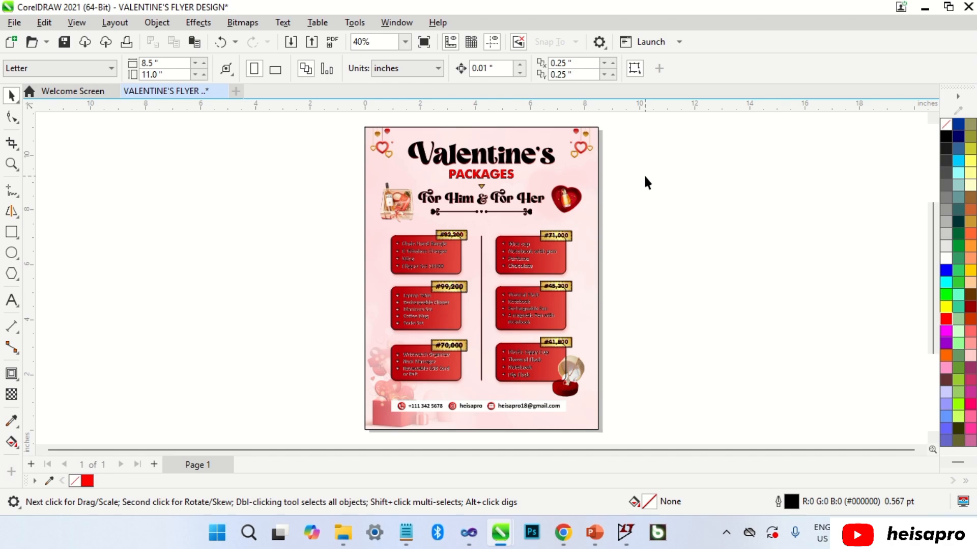
Draw a rectangle over the bottom contact bar and lower its top edge to match the bar.
scroll(513, 438, up, 5)
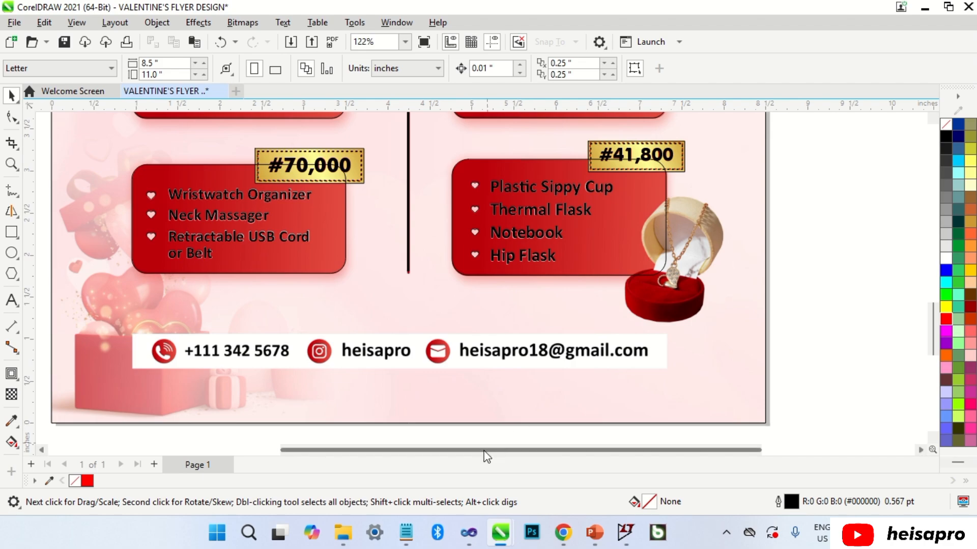
drag(483, 450, 443, 450)
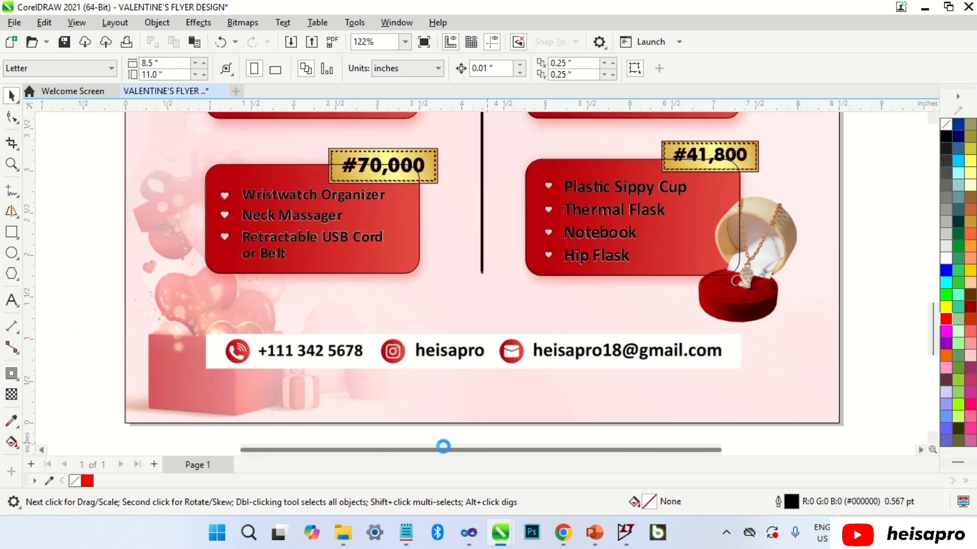
click(11, 232)
drag(207, 333, 744, 373)
scroll(473, 351, up, 5)
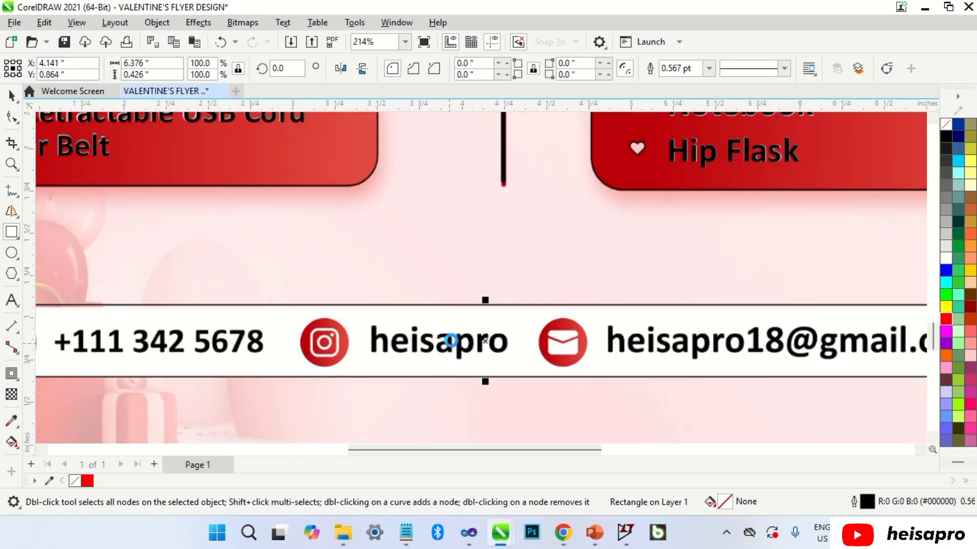
drag(491, 304, 499, 297)
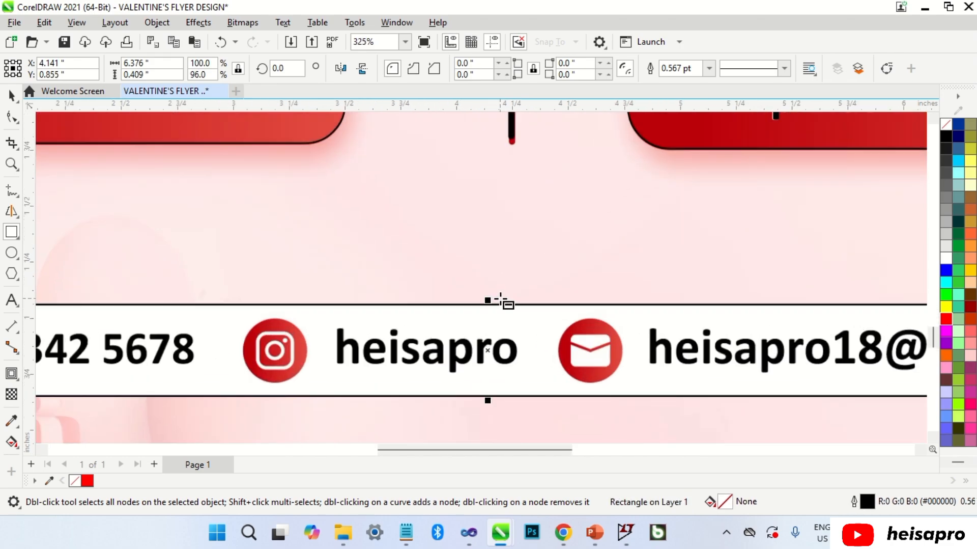
key(space)
scroll(505, 290, down, 5)
click(739, 269)
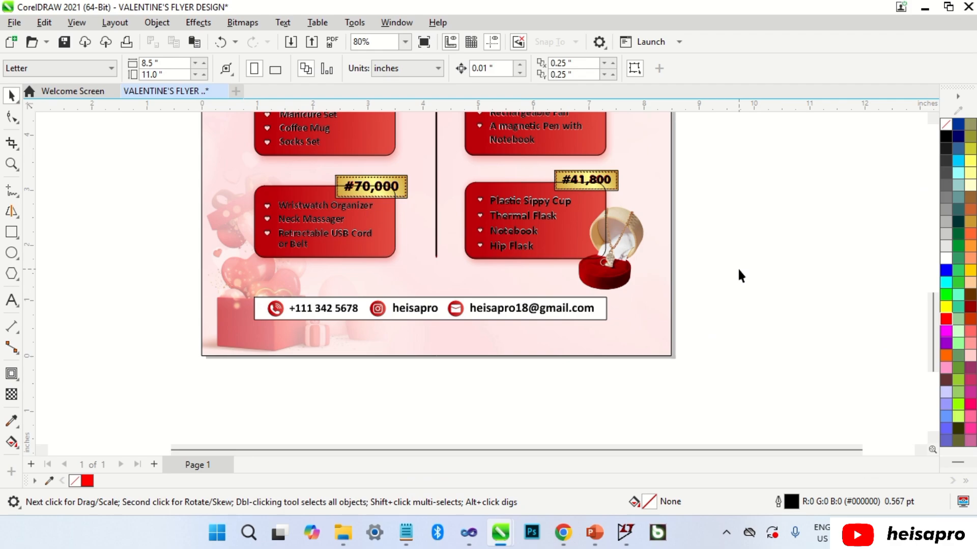
right_click(738, 267)
Import the EMAIL, INSTAGRAM and TELEPHONE icons and place them beside the page.
click(783, 353)
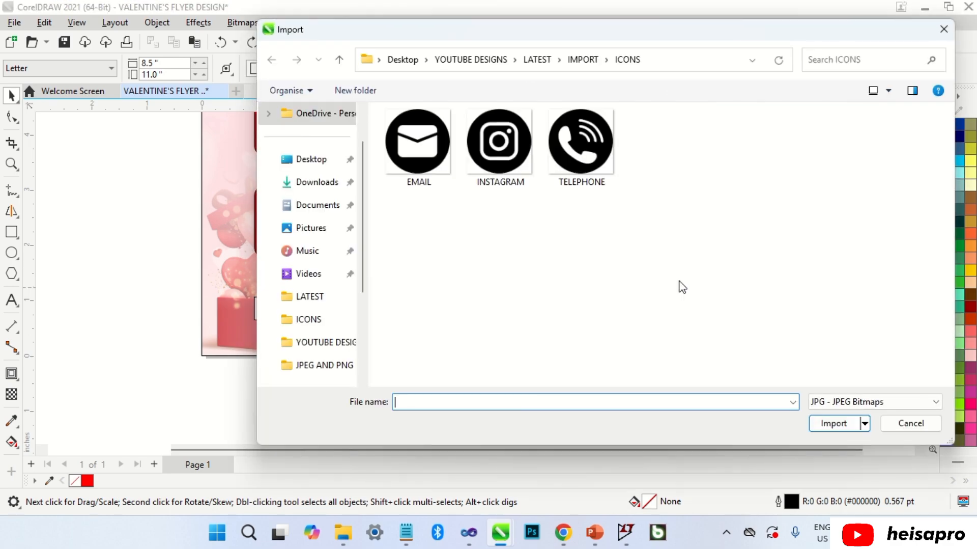
click(449, 162)
shift+click(581, 148)
click(832, 426)
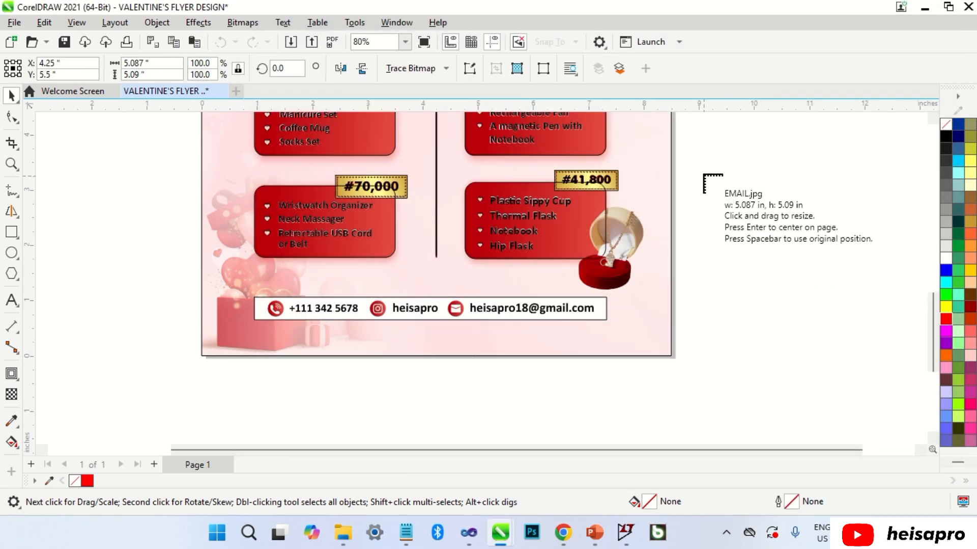
click(703, 172)
drag(800, 171, 862, 233)
drag(739, 269, 834, 366)
click(853, 358)
Convert the telephone icon to a bitmap, then change its mode to 1-bit.
click(799, 325)
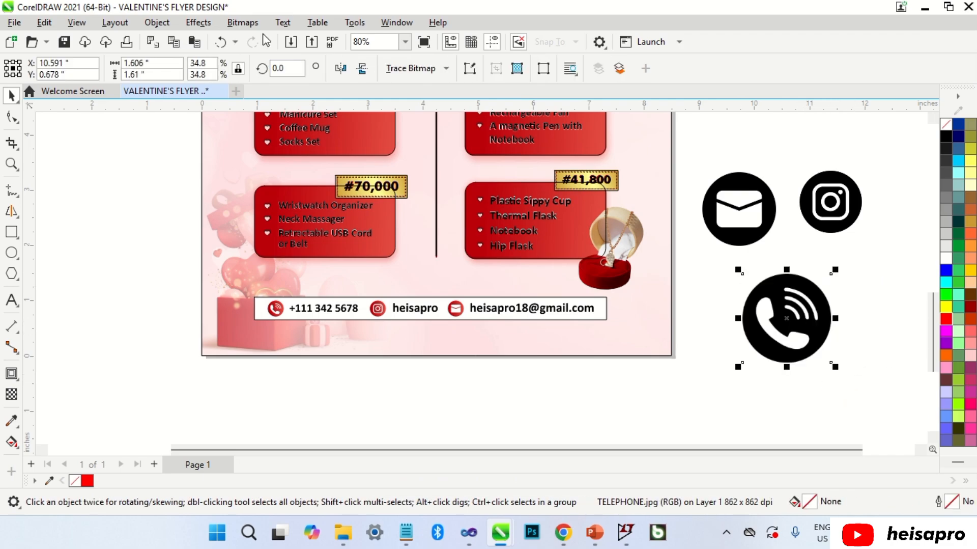
click(242, 22)
click(270, 39)
click(508, 341)
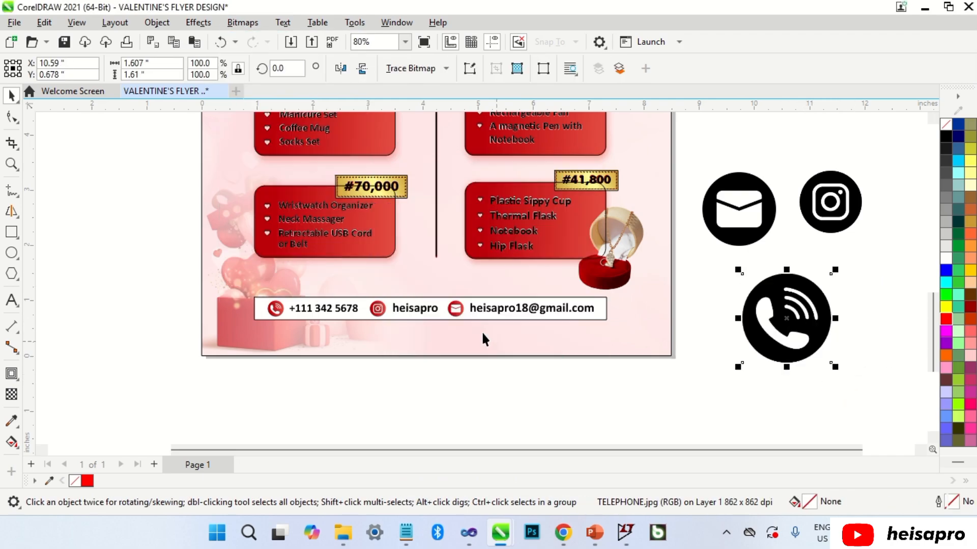
click(242, 22)
mouse_move(319, 147)
click(397, 149)
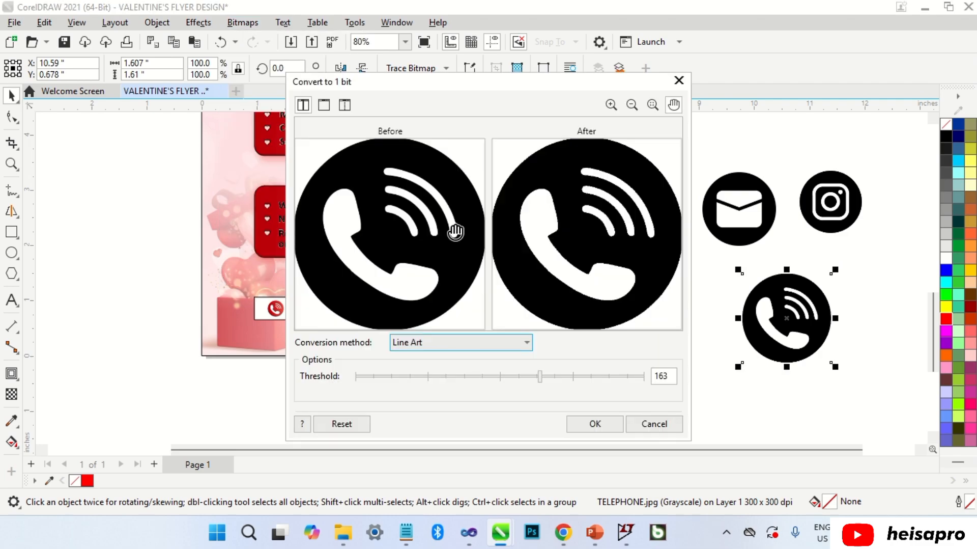
click(576, 427)
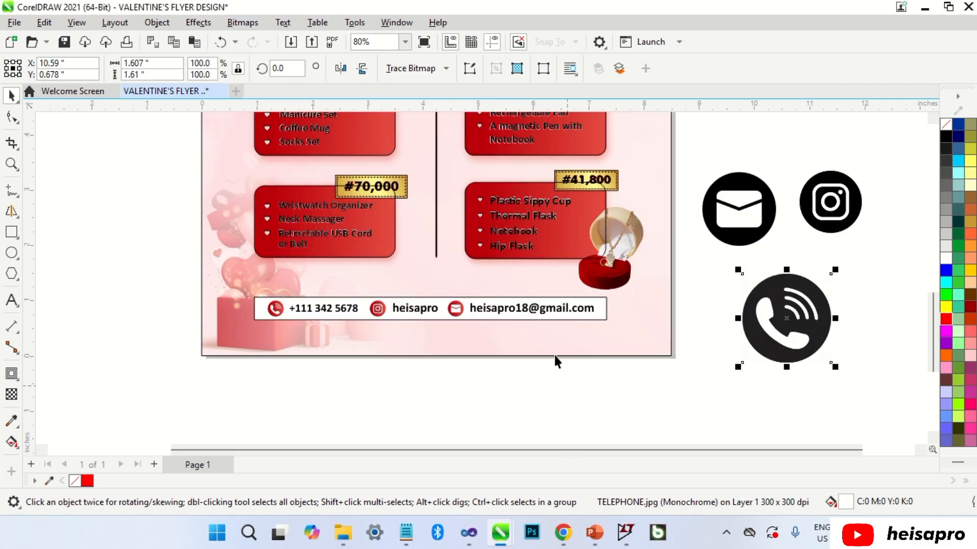
Outline-trace the telephone icon as Line Art with corner smoothness 5, then ungroup it.
click(414, 71)
mouse_move(473, 121)
click(540, 122)
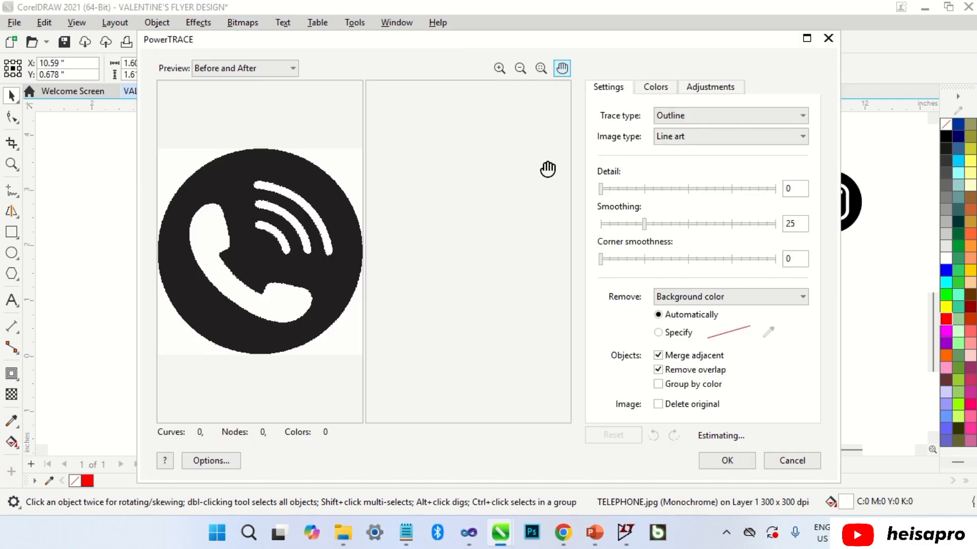
scroll(509, 234, up, 3)
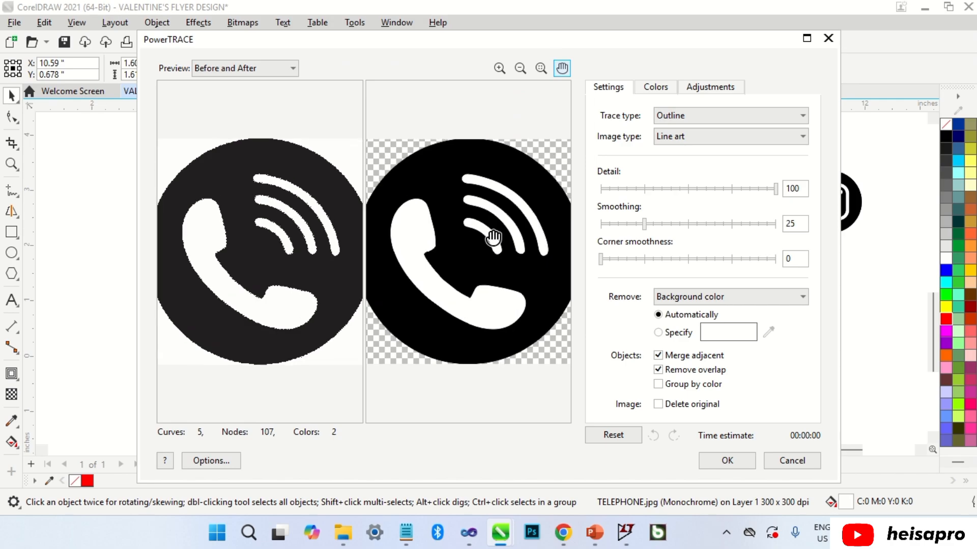
scroll(510, 226, down, 2)
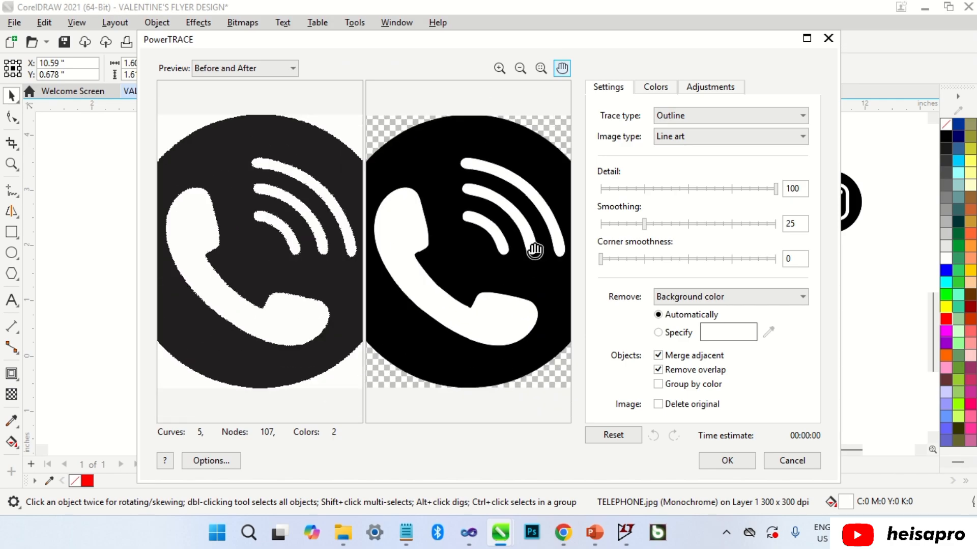
click(610, 260)
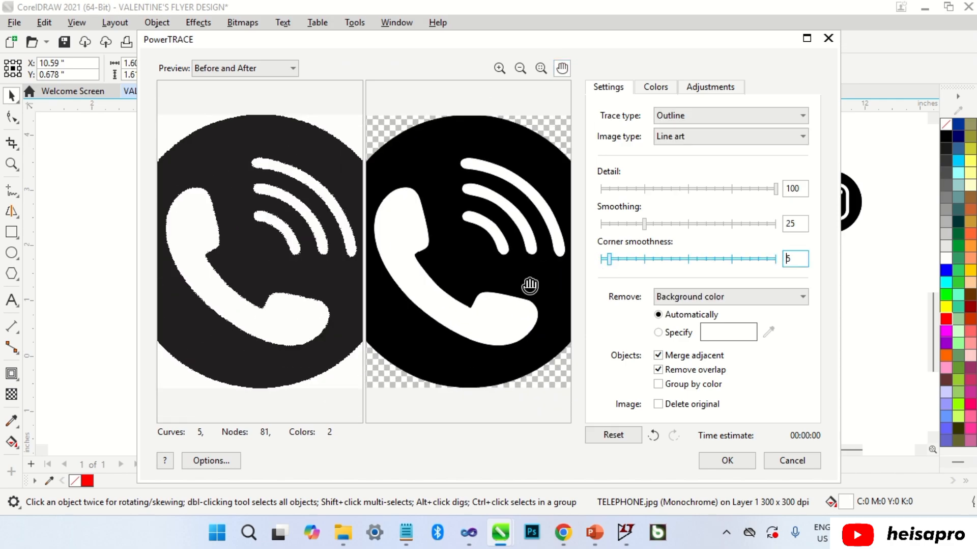
click(711, 464)
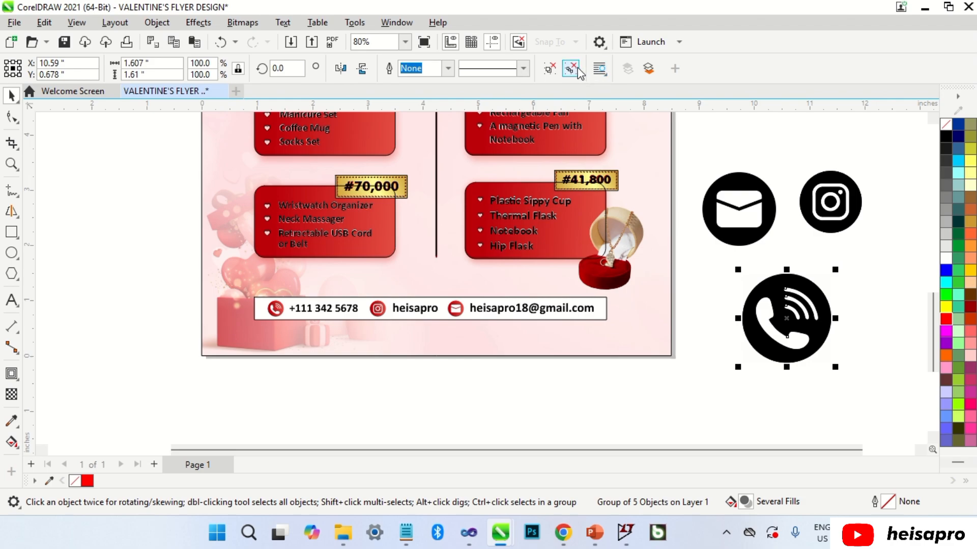
click(578, 68)
Delete the original telephone bitmap and the unwanted traced pieces.
click(871, 248)
click(829, 296)
key(Delete)
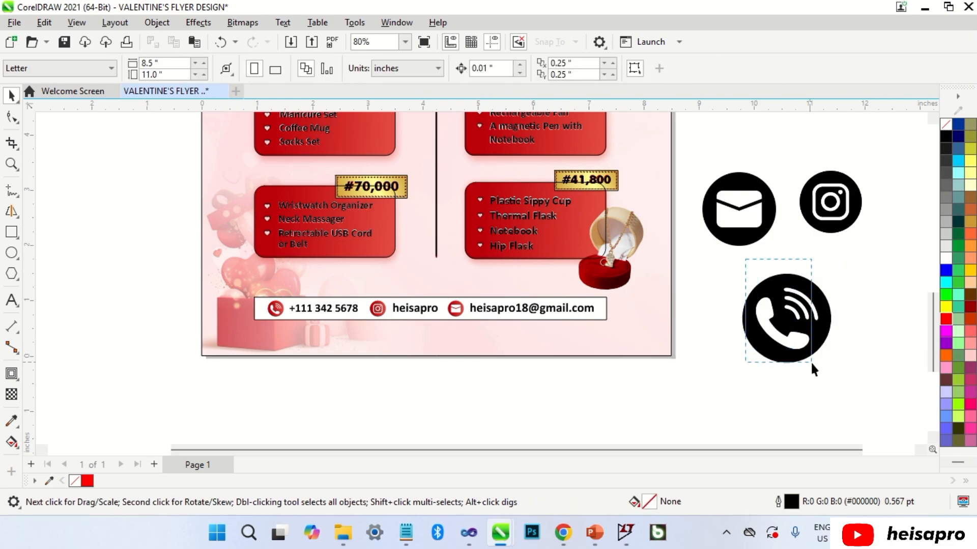
click(824, 373)
key(Delete)
Move the traced phone icon beside the phone number and size it to about 0.286 inch.
click(800, 341)
drag(801, 341, 290, 329)
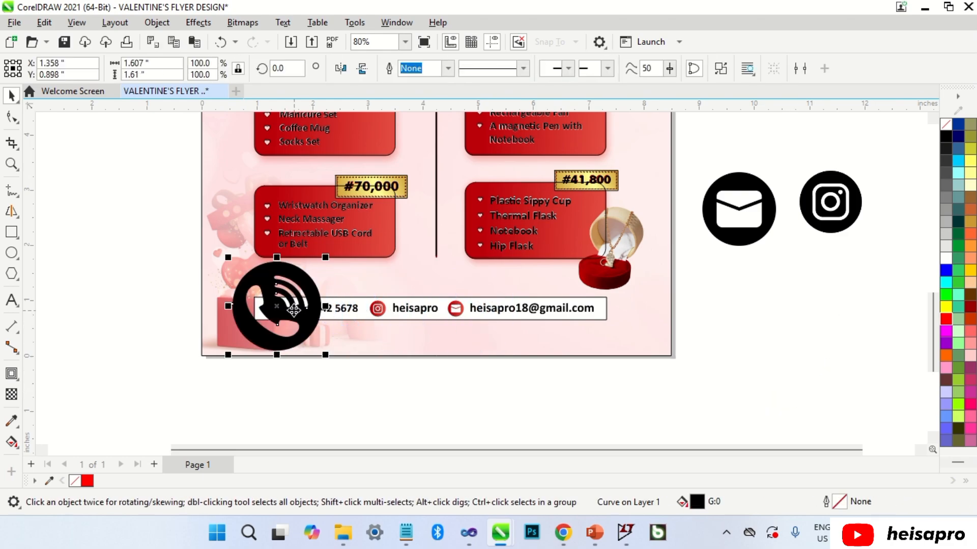
scroll(292, 314, up, 2)
drag(386, 176, 281, 298)
scroll(268, 302, up, 1)
scroll(289, 276, up, 1)
scroll(279, 301, up, 1)
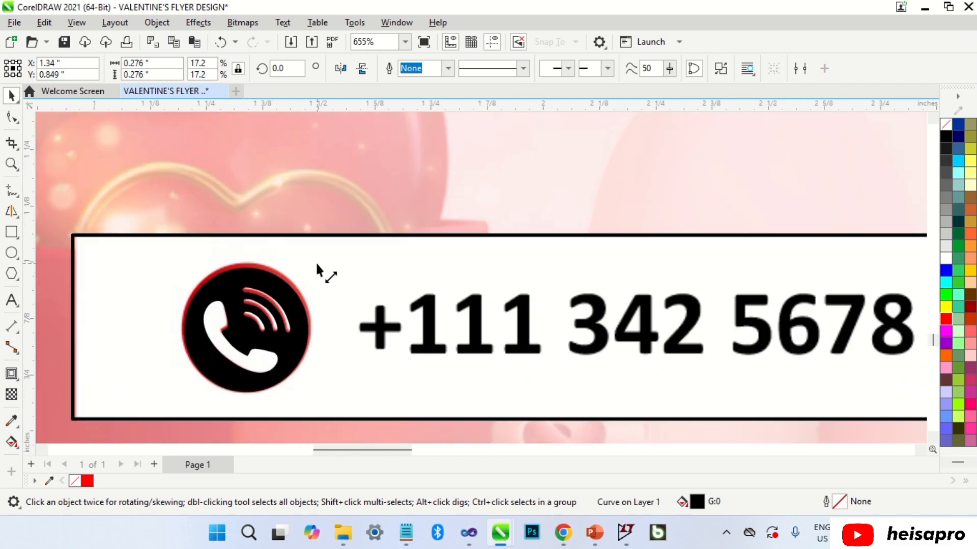
drag(317, 265, 321, 255)
scroll(321, 256, up, 1)
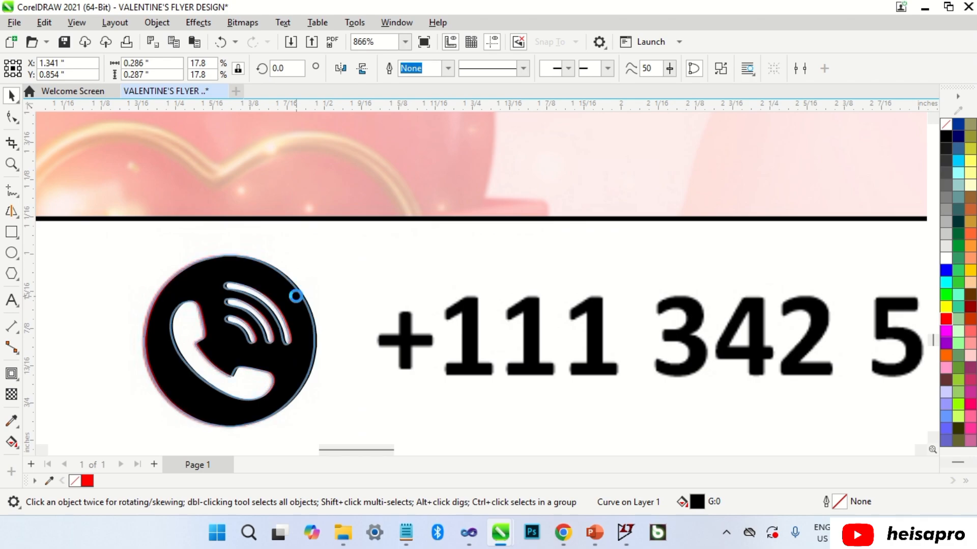
Zoom out to the whole flyer and select the Instagram image.
key(Escape)
scroll(298, 295, down, 9)
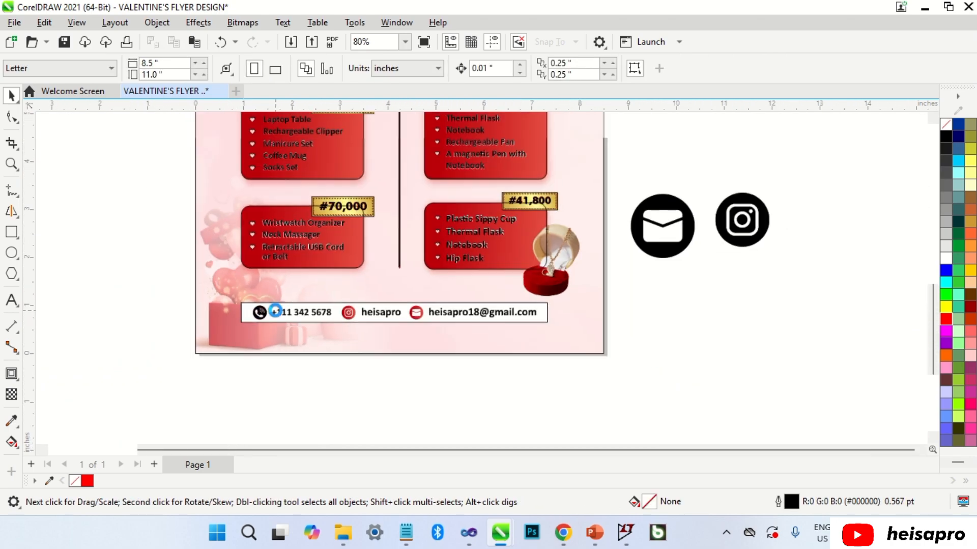
click(753, 235)
scroll(752, 236, up, 1)
Convert the Instagram image to a 300 dpi grayscale bitmap, then to black and white 1-bit.
click(242, 23)
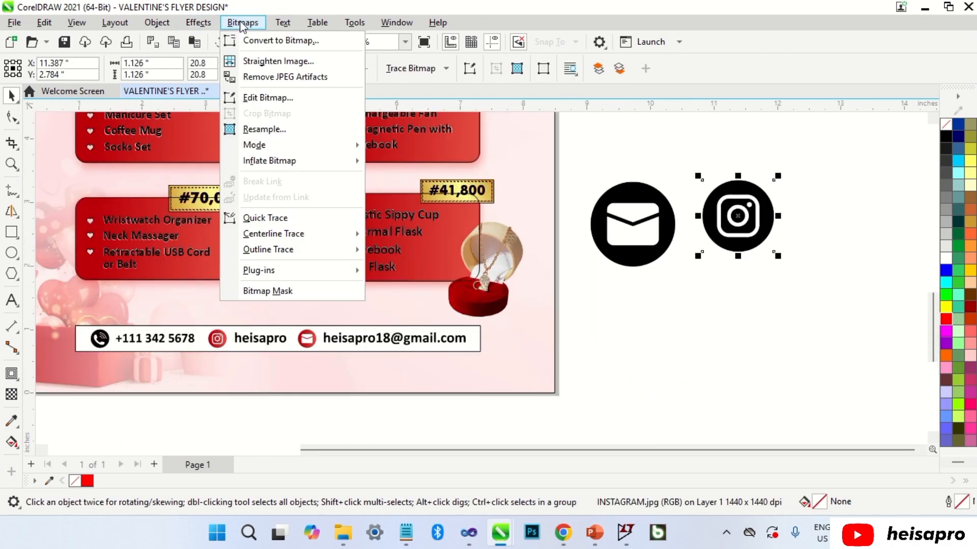
click(268, 41)
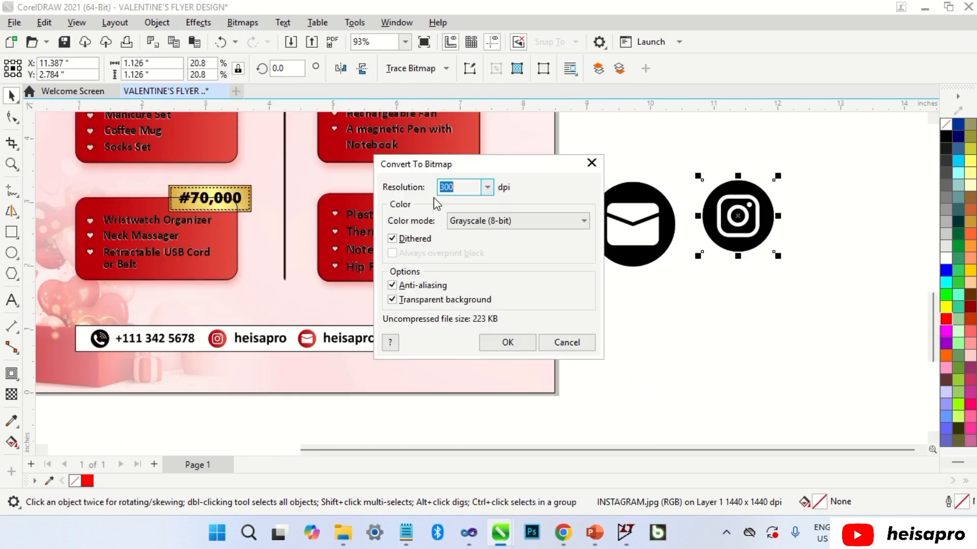
click(503, 340)
click(242, 23)
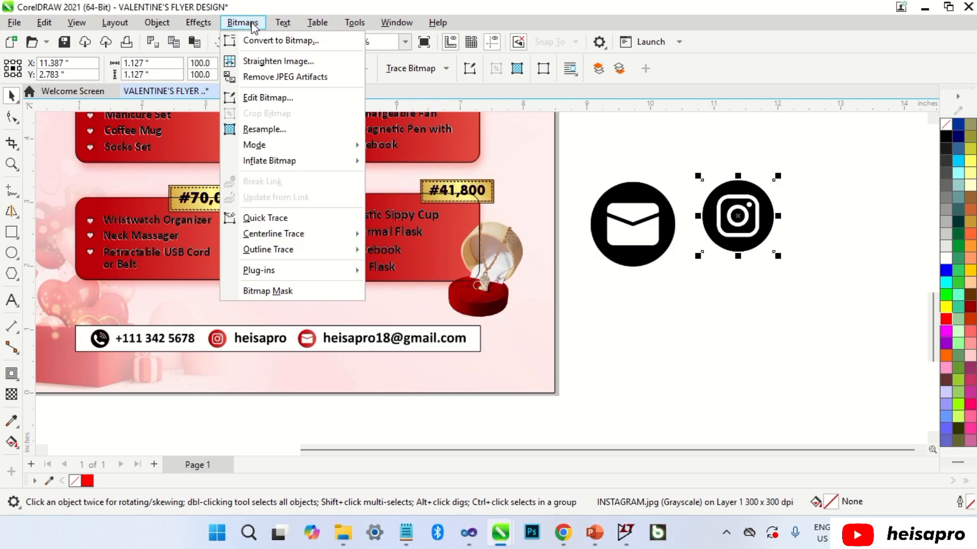
mouse_move(265, 145)
click(417, 148)
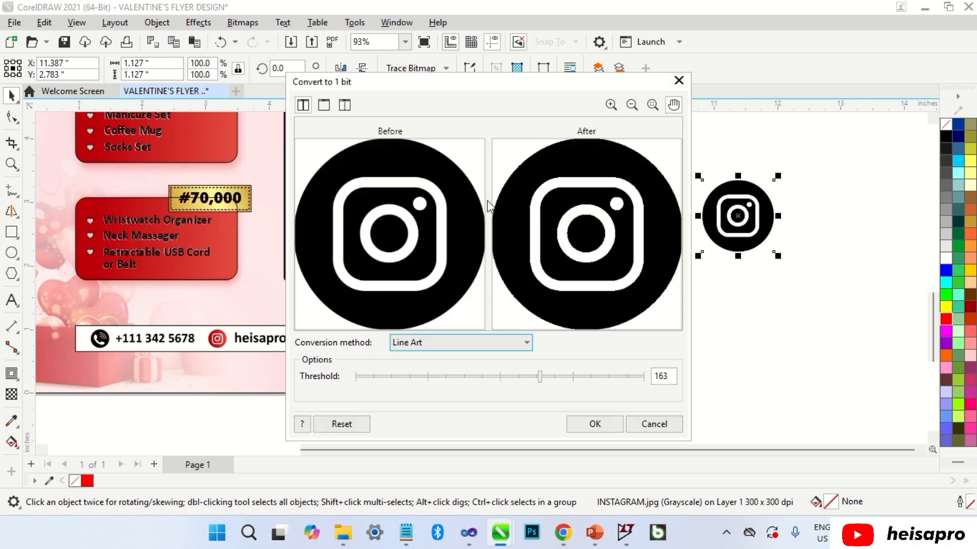
click(575, 424)
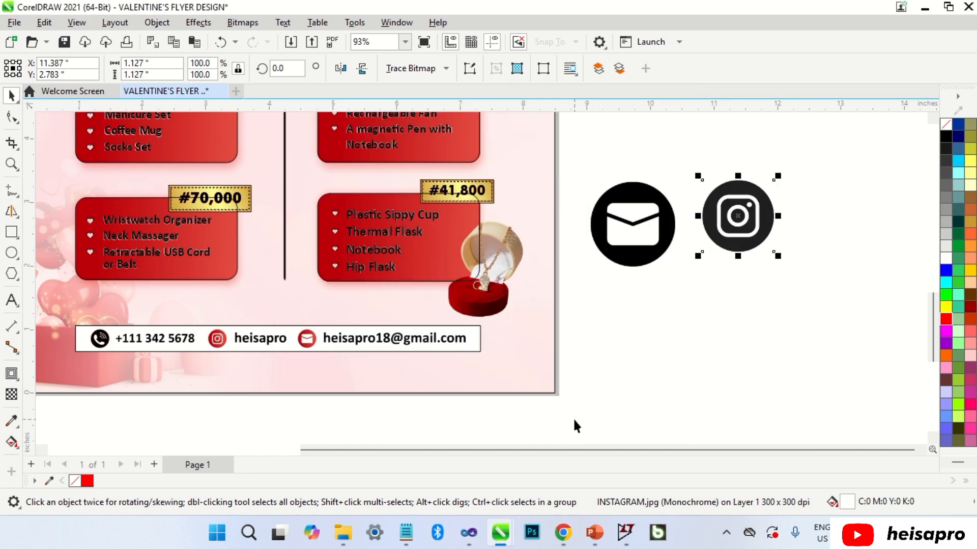
Trace the Instagram bitmap with Outline Trace set to Line art.
click(435, 68)
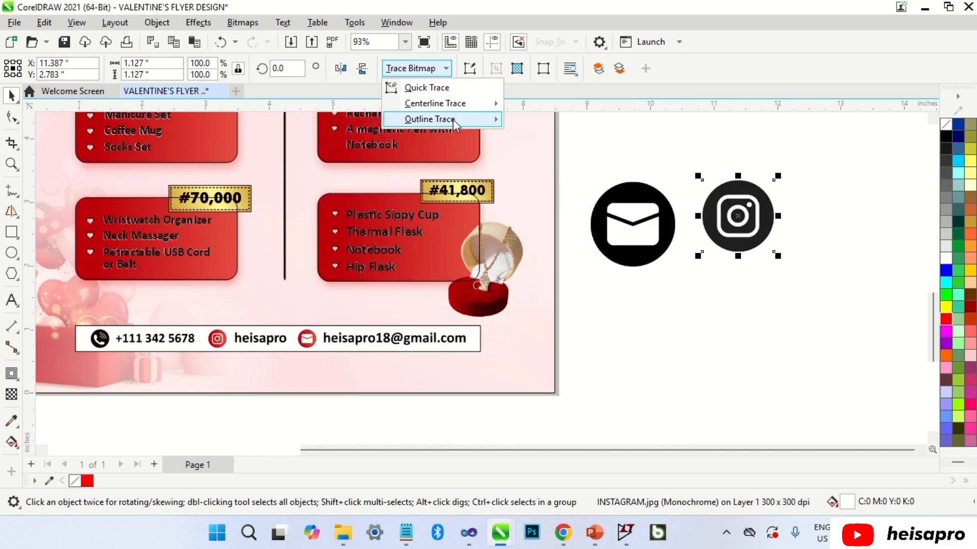
mouse_move(458, 117)
click(558, 152)
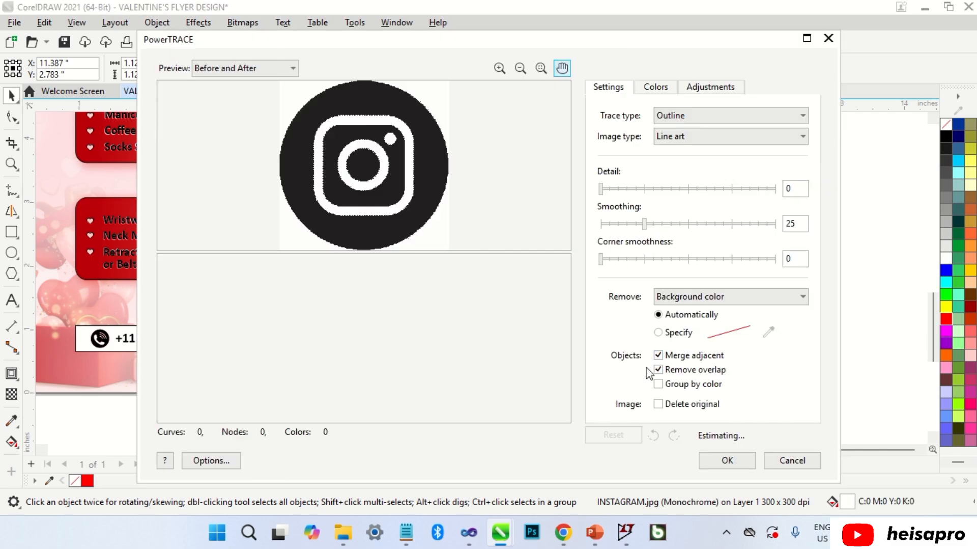
click(728, 461)
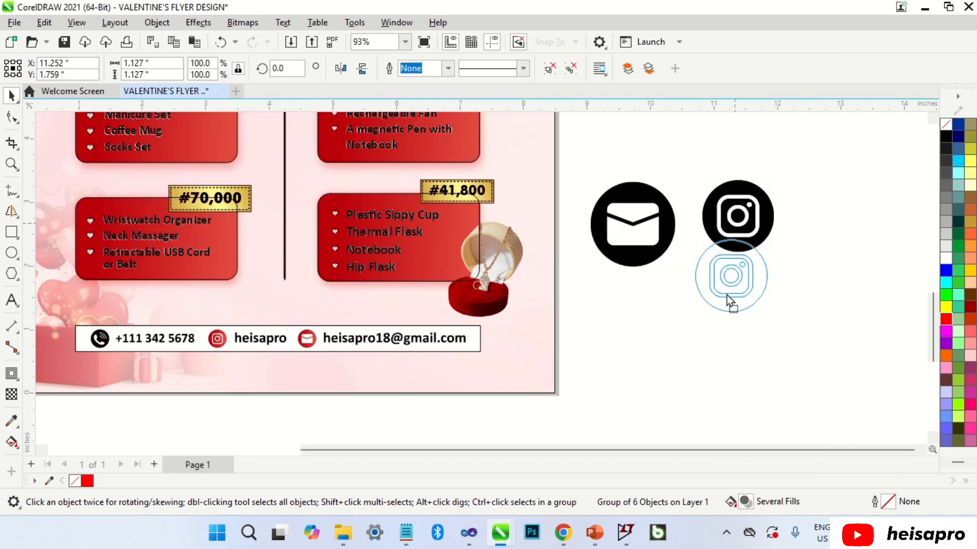
Move the traced icon below the original, delete the original bitmap, and ungroup the trace.
drag(727, 294, 729, 353)
click(766, 220)
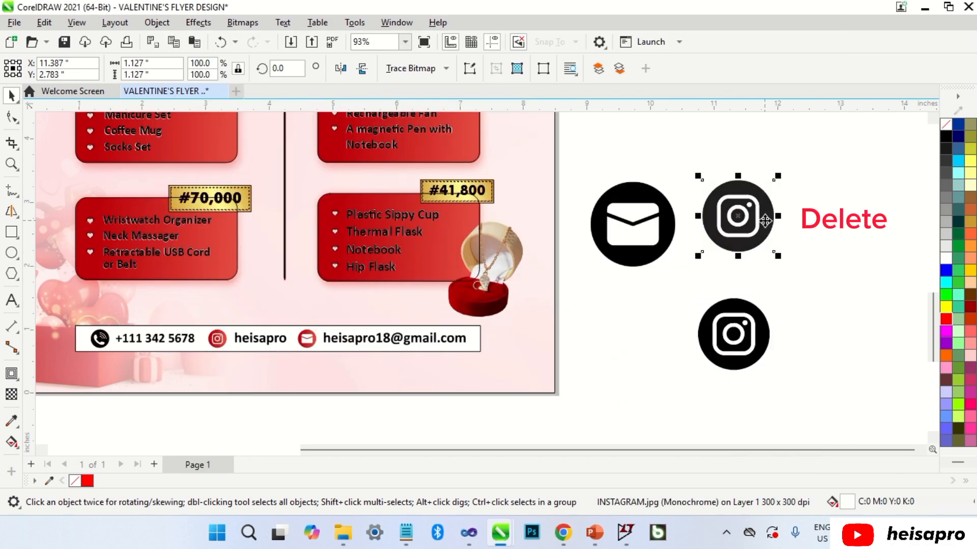
key(Delete)
click(731, 350)
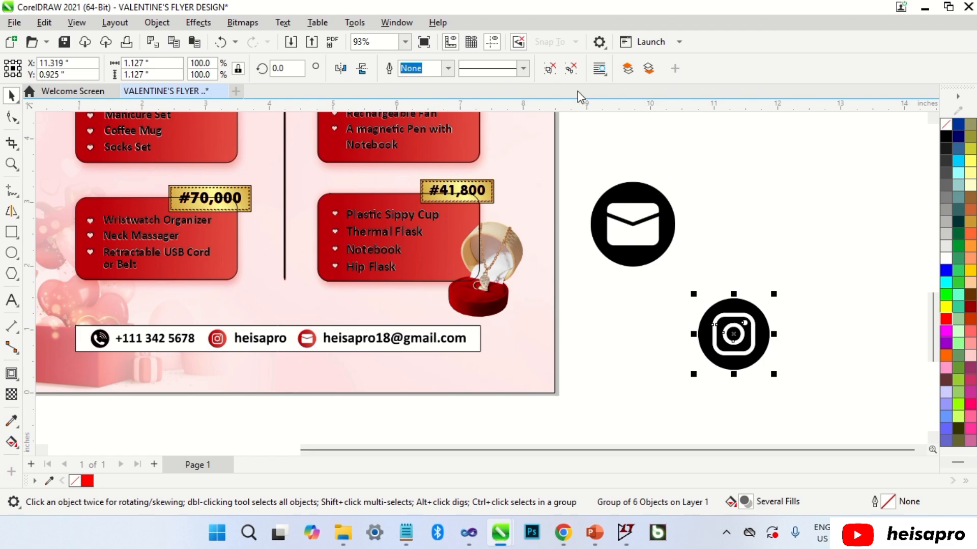
click(574, 67)
Move the outer ring, then repeat the move for the inner glyph and dot with Ctrl+R.
click(747, 203)
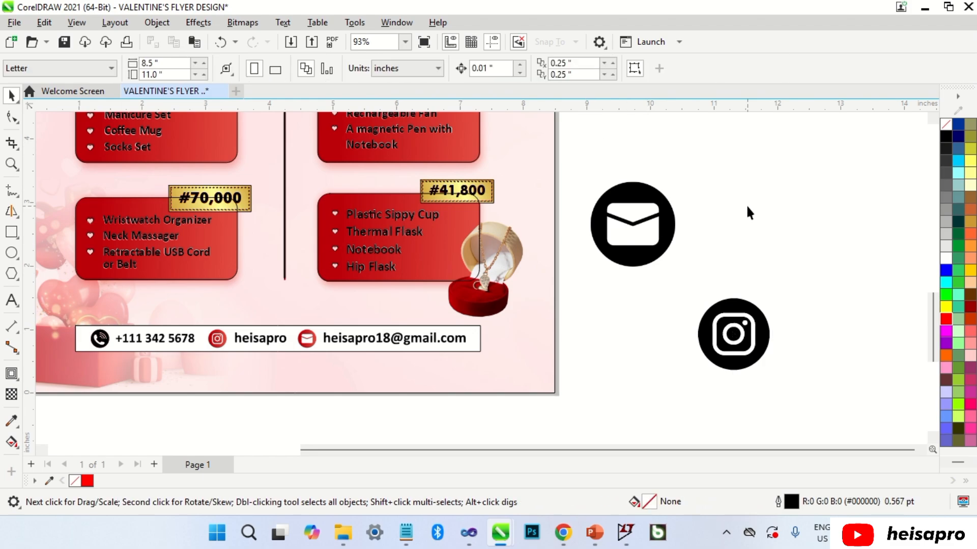
drag(658, 317, 659, 318)
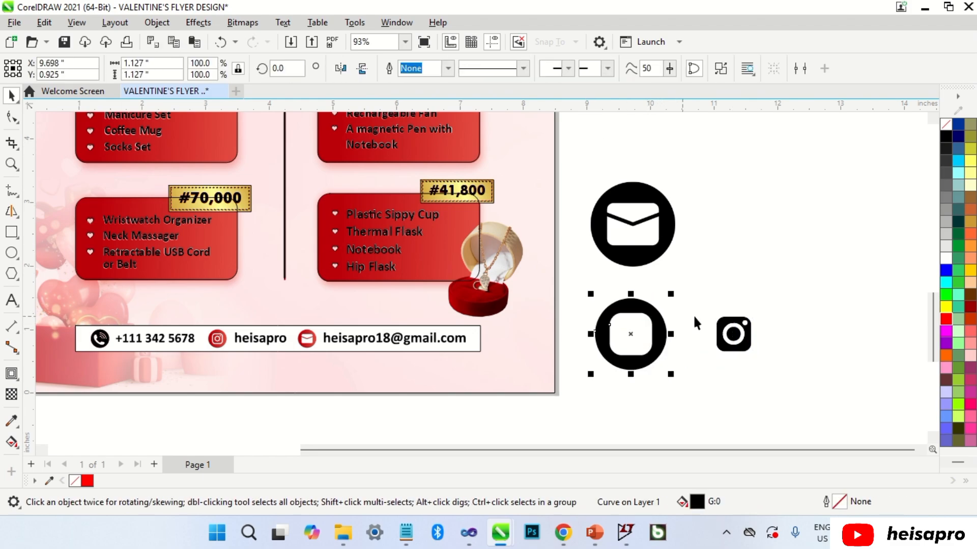
click(724, 322)
key(ctrl+r)
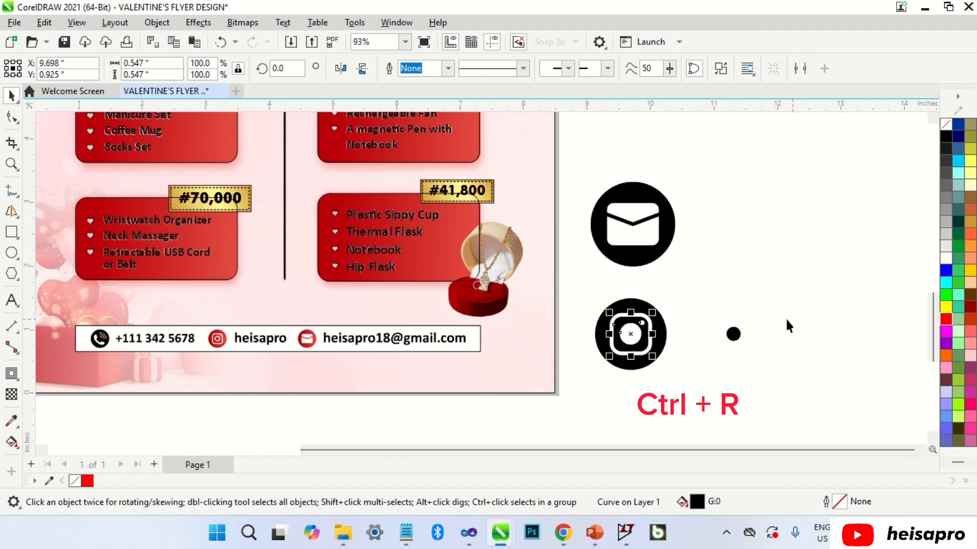
click(736, 330)
key(ctrl+r)
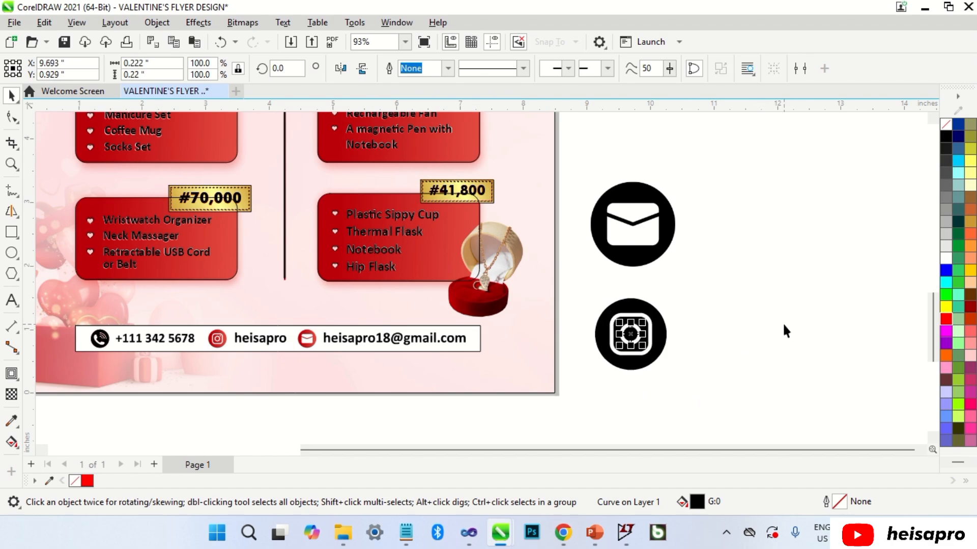
Delete the leftover fragments and combine the icon parts into one curve.
click(784, 324)
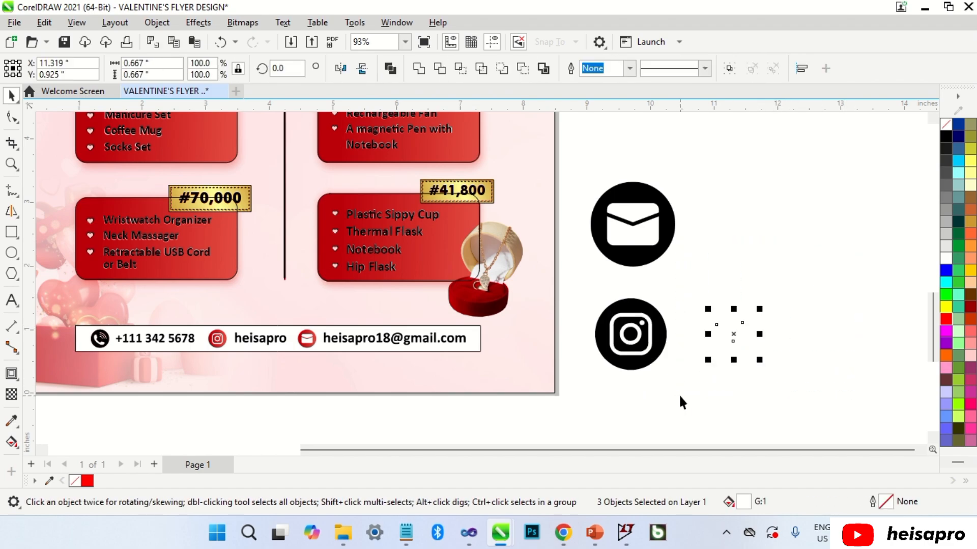
key(Delete)
drag(690, 280, 589, 386)
key(ctrl+l)
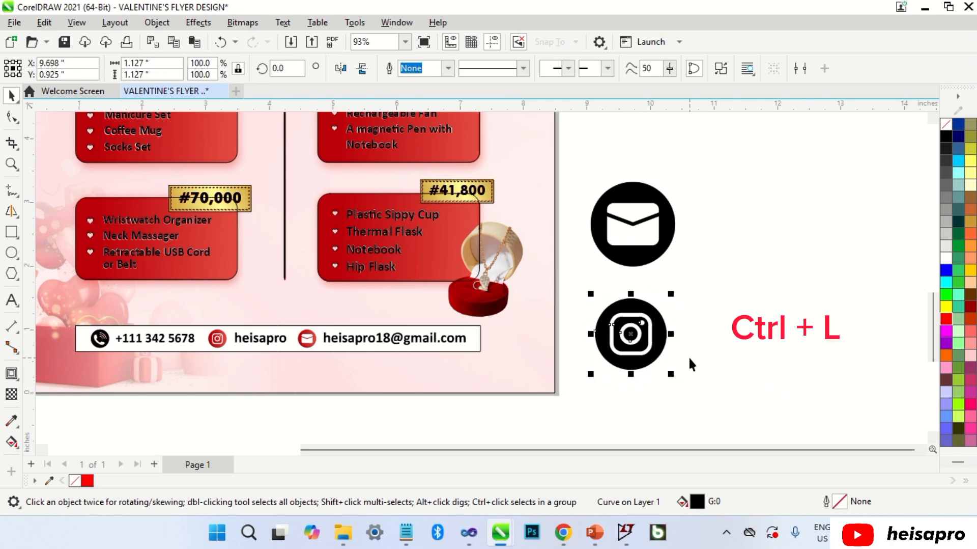
Drag the black Instagram icon onto the red one beside the handle and shrink it.
drag(635, 319, 228, 328)
scroll(228, 327, up, 1)
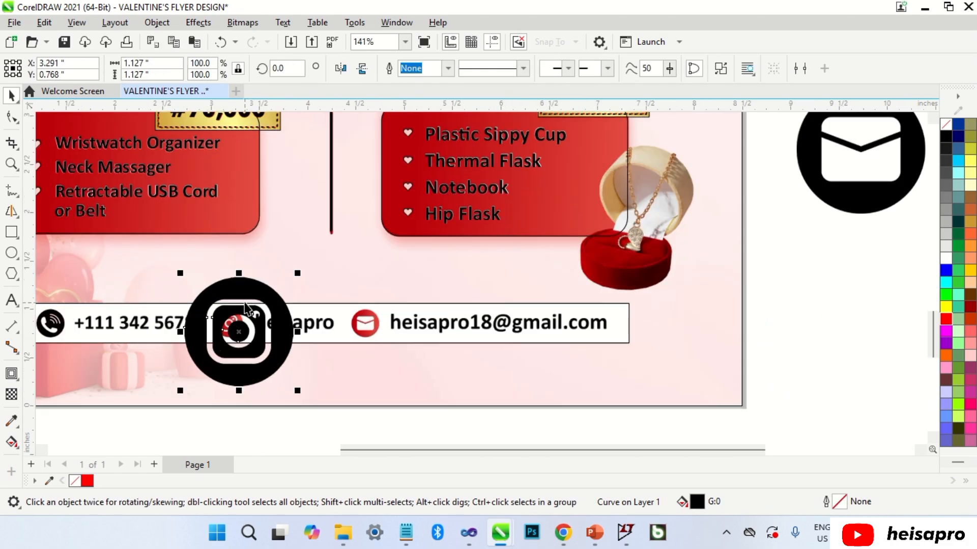
scroll(245, 308, up, 1)
drag(310, 266, 220, 324)
scroll(235, 338, up, 1)
scroll(216, 327, up, 1)
drag(287, 381, 273, 371)
scroll(234, 328, up, 1)
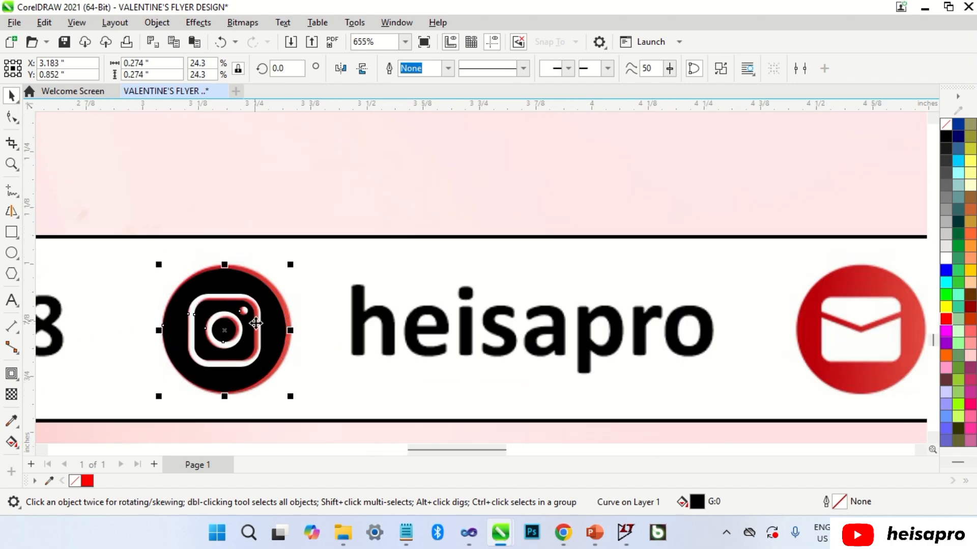
Fine-tune the Instagram icon to 25.6% so it fully covers the red icon.
drag(289, 267, 294, 261)
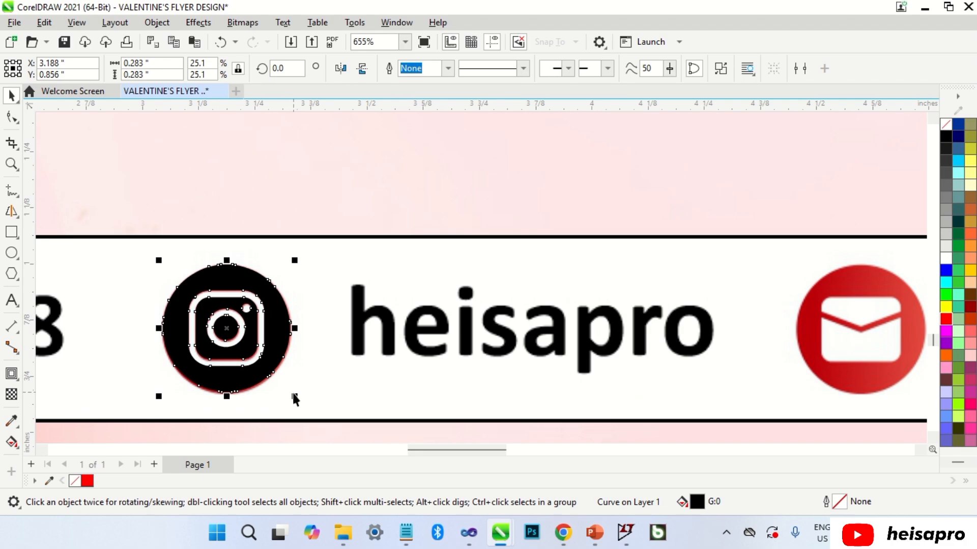
drag(294, 397, 294, 400)
drag(159, 397, 155, 402)
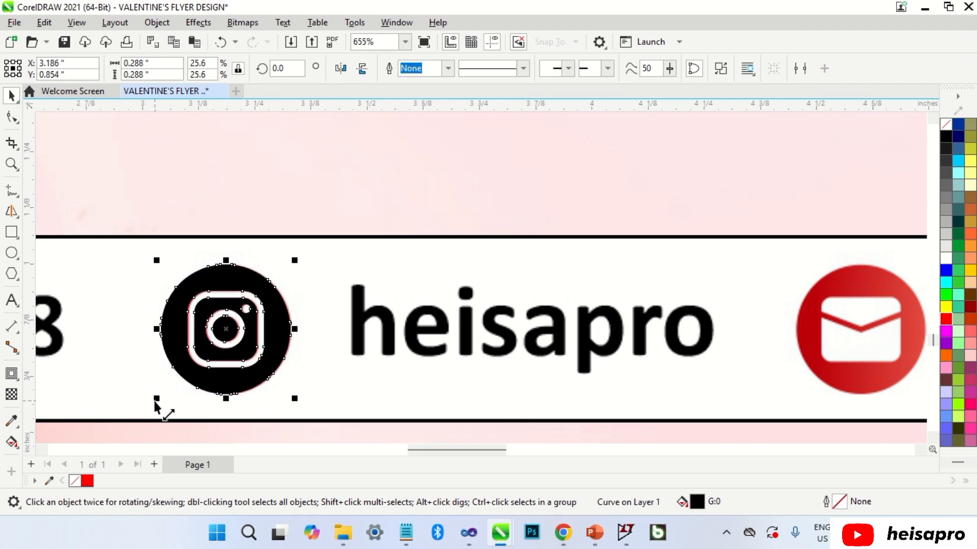
scroll(185, 372, up, 2)
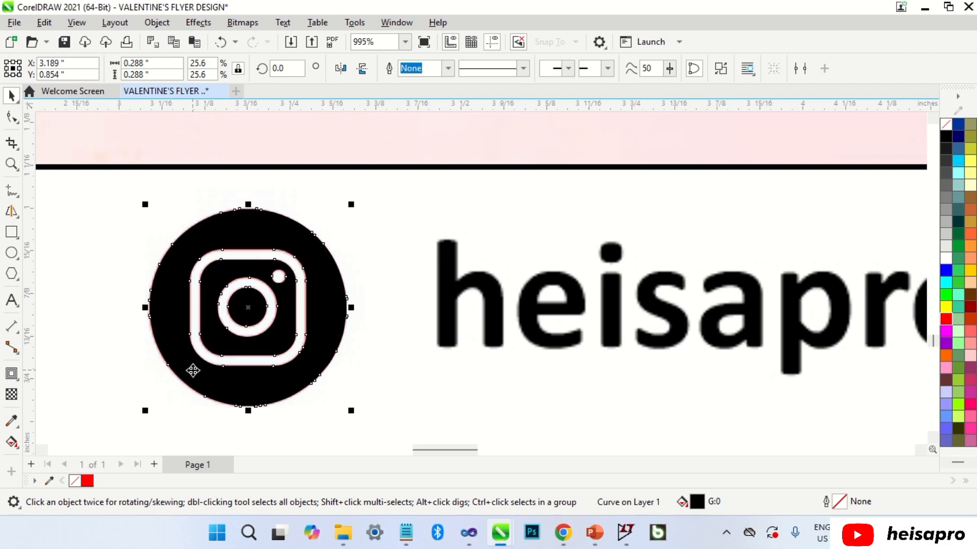
key(Escape)
scroll(208, 349, down, 12)
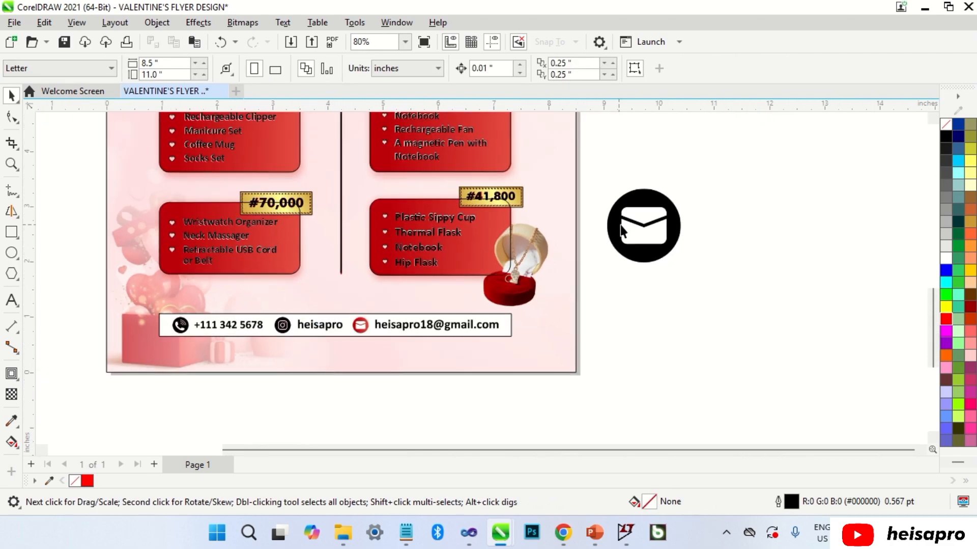
Convert the email icon image to 300 dpi grayscale, then black and white 1-bit.
click(621, 225)
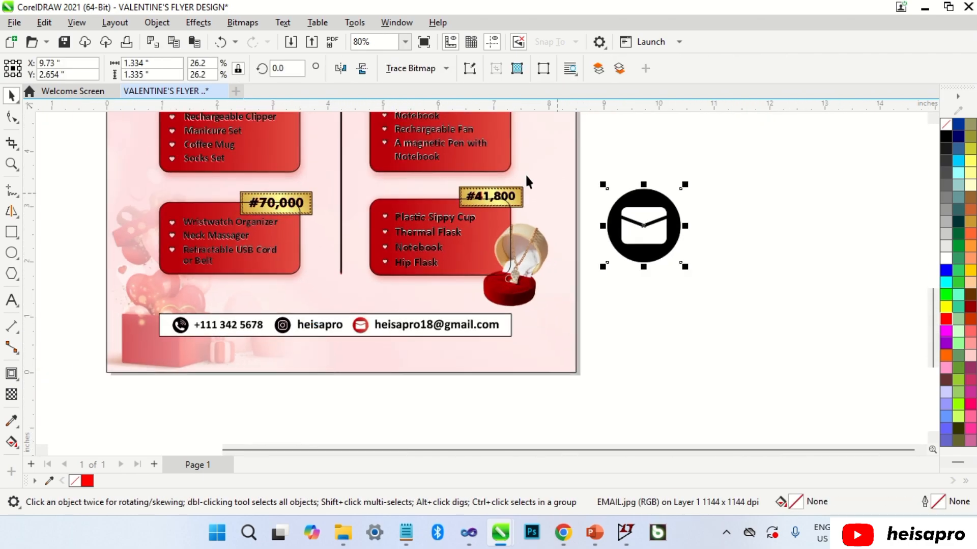
click(244, 23)
click(258, 41)
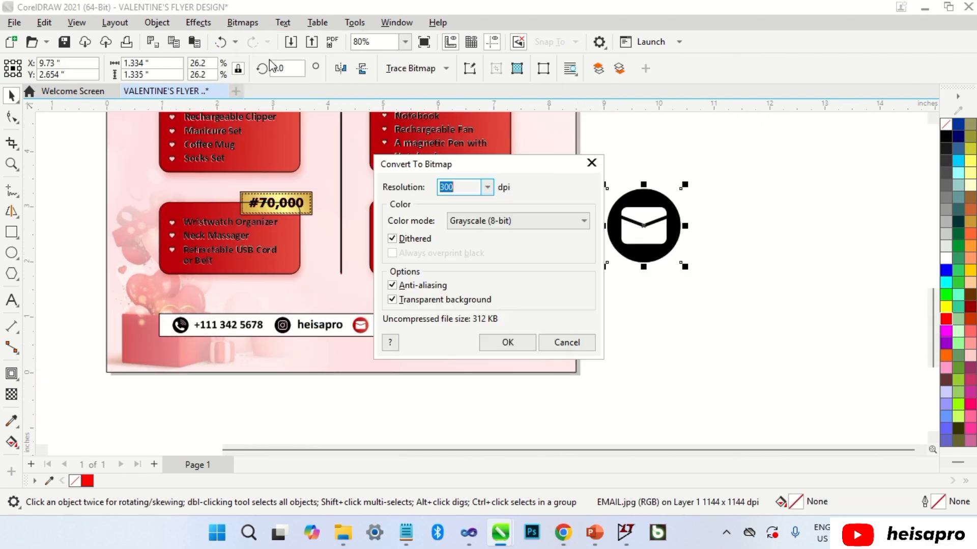
click(507, 342)
click(242, 22)
mouse_move(267, 147)
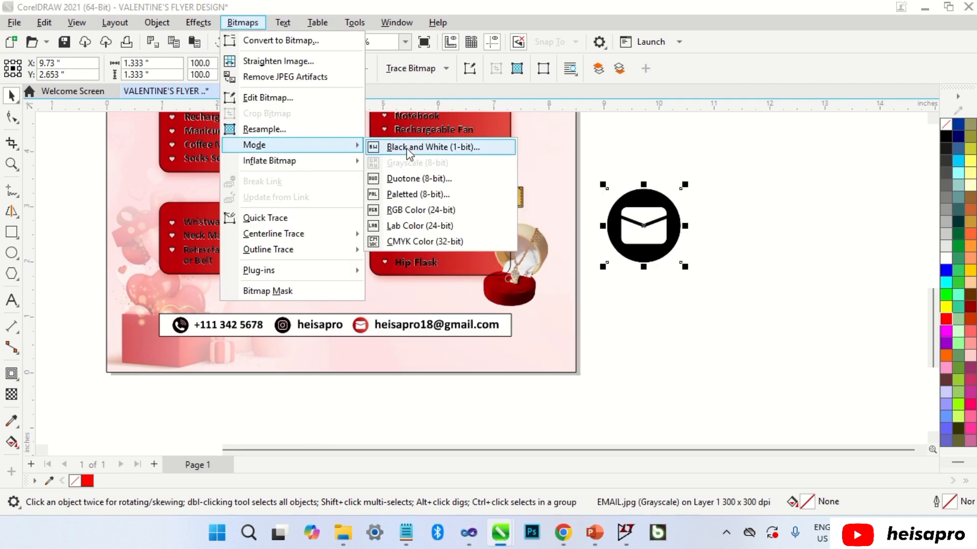
click(418, 148)
click(595, 423)
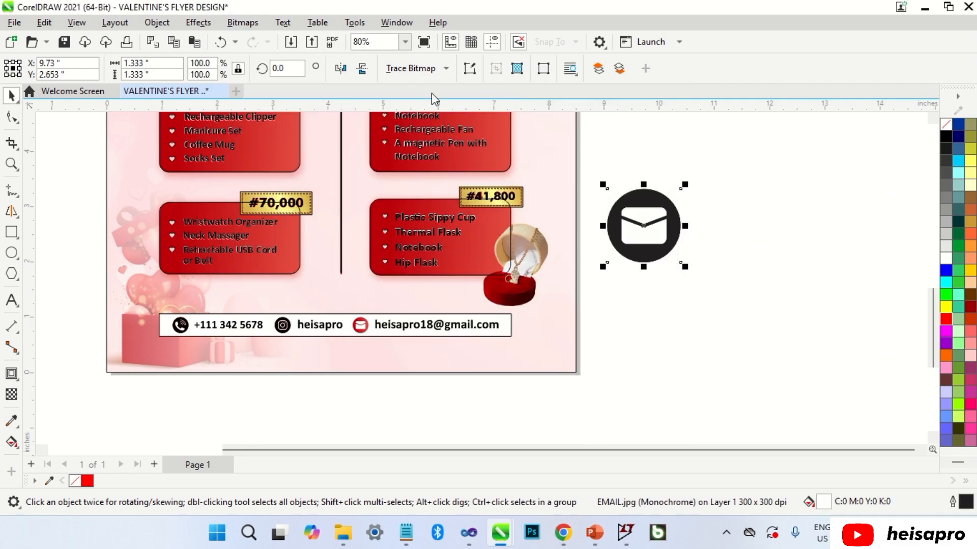
Trace the email bitmap with Outline Trace set to Line art.
click(414, 68)
mouse_move(447, 119)
click(526, 120)
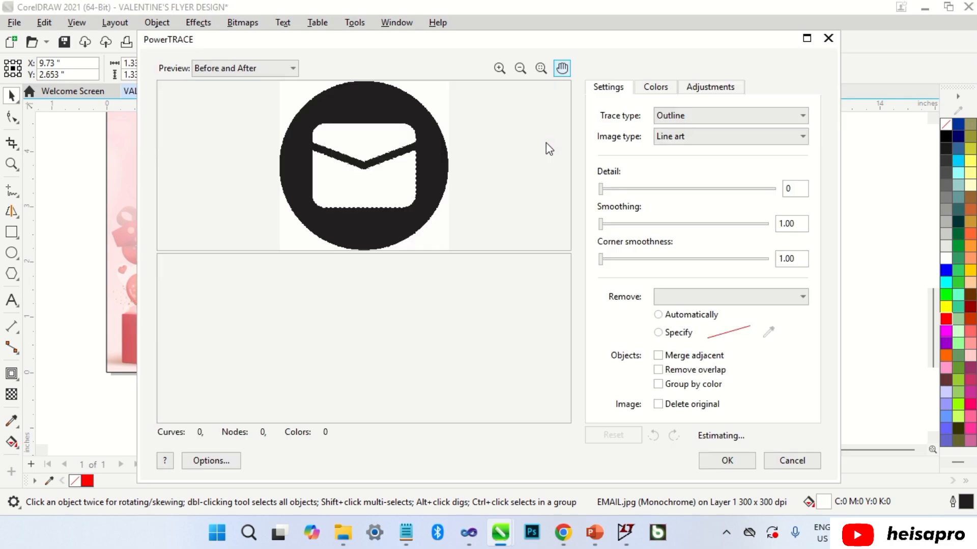
click(728, 460)
Delete the original email bitmap, ungroup the trace, and remove its unneeded curve.
drag(647, 243, 658, 347)
click(655, 259)
key(Delete)
click(655, 316)
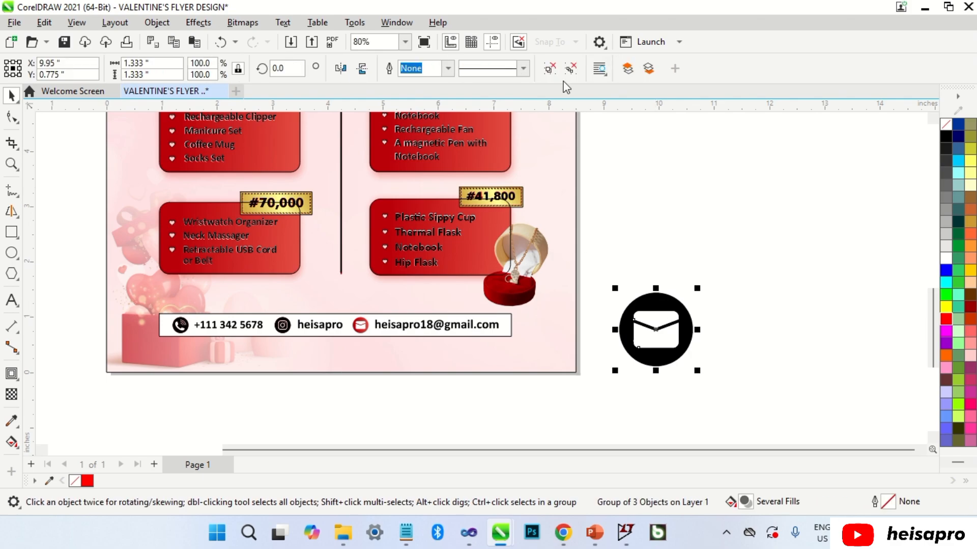
click(571, 68)
click(655, 305)
key(Delete)
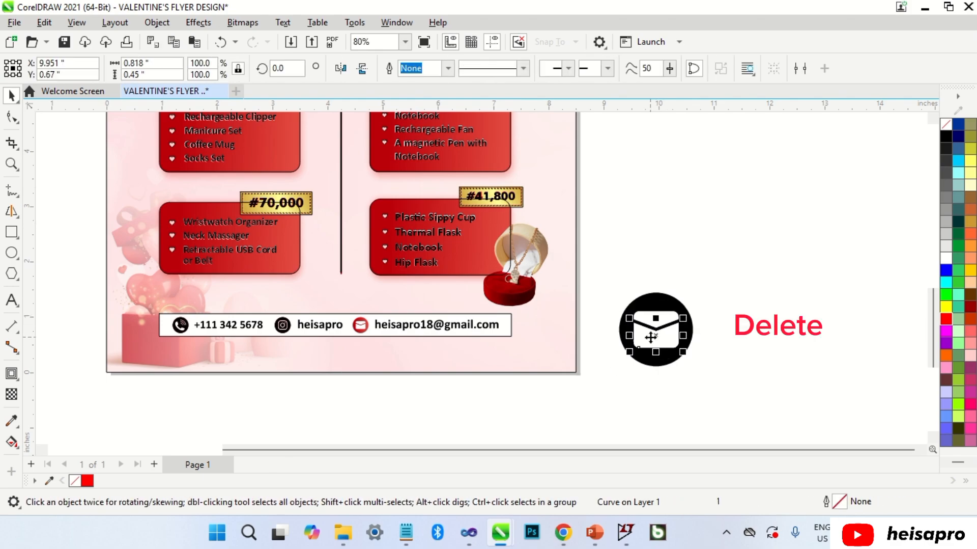
Move the envelope shape onto the flyer's red email icon and shrink it to fit.
drag(658, 304, 364, 305)
scroll(363, 324, up, 4)
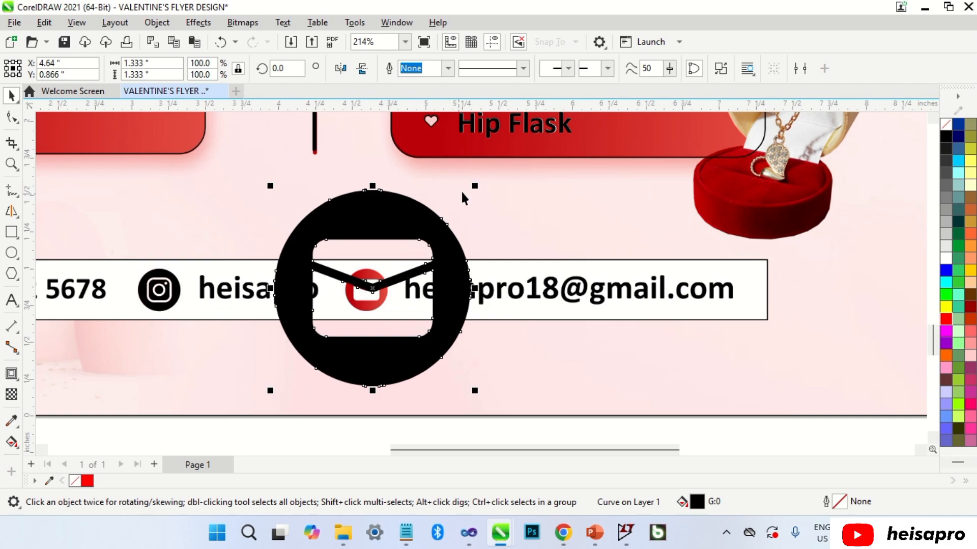
drag(475, 186, 380, 284)
scroll(378, 275, up, 4)
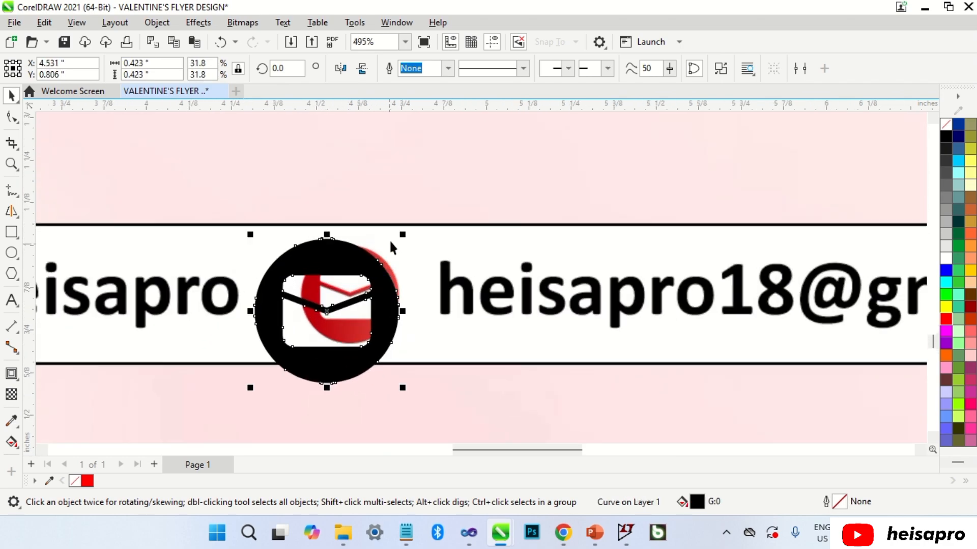
drag(402, 234, 377, 267)
scroll(378, 270, up, 2)
Fine-tune the envelope badge to about 0.284 inch, centred over the red email icon.
drag(408, 221, 418, 211)
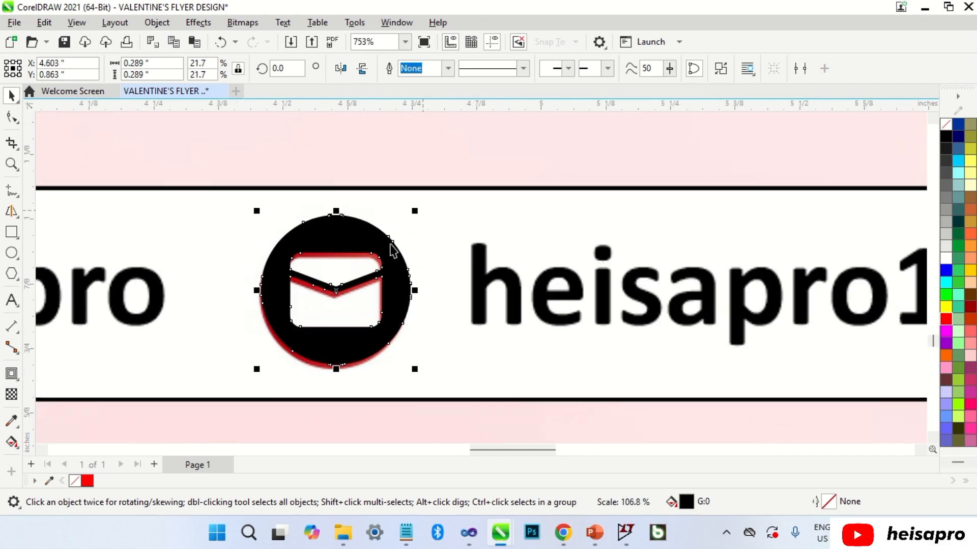
scroll(388, 249, up, 1)
drag(388, 249, 386, 254)
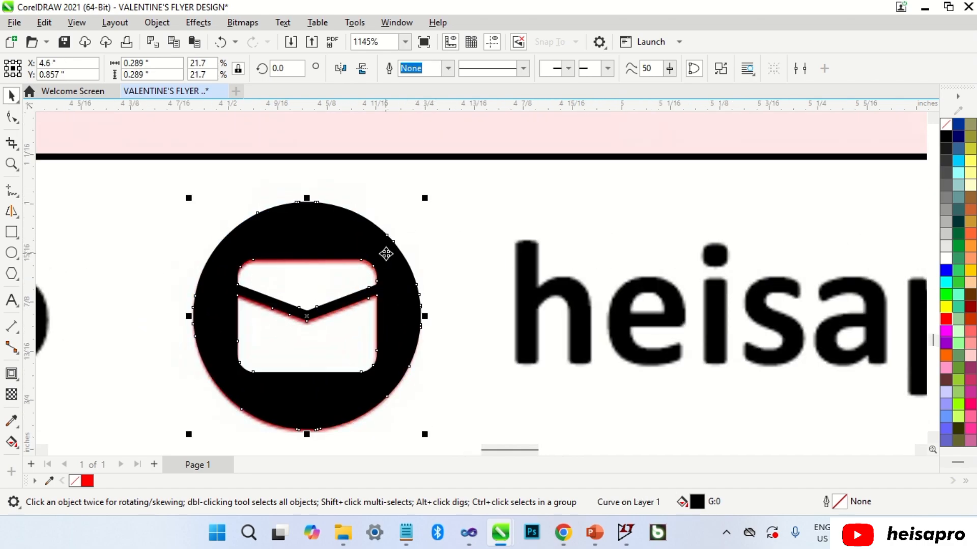
drag(421, 202, 424, 201)
scroll(378, 254, down, 7)
key(Escape)
Duplicate the Wristwatch Organizer text and retype it as the phone number.
scroll(379, 258, down, 5)
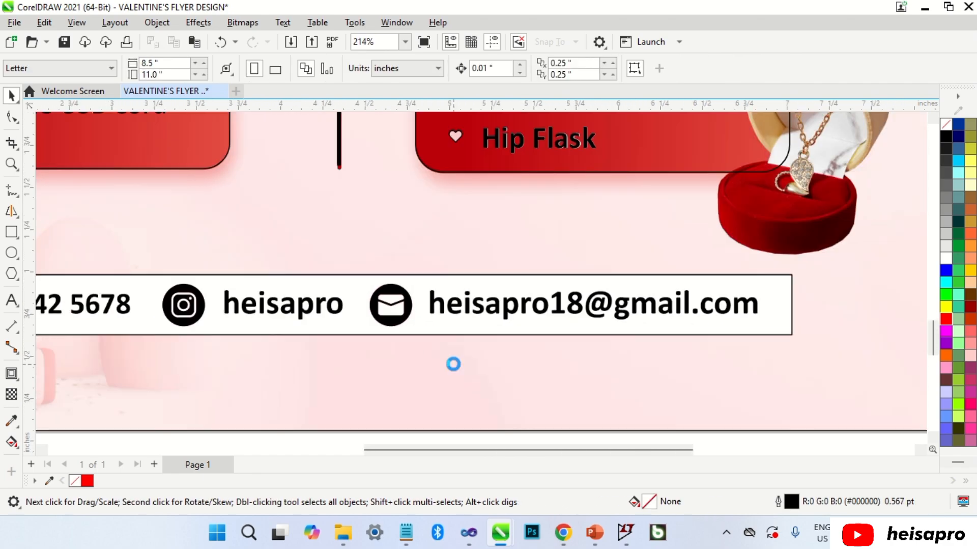
scroll(283, 237, up, 1)
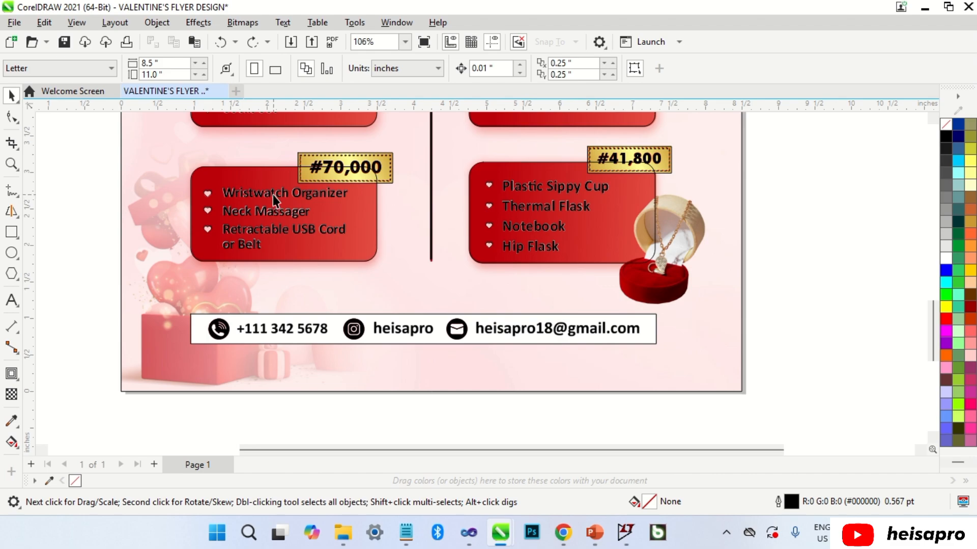
drag(273, 194, 282, 368)
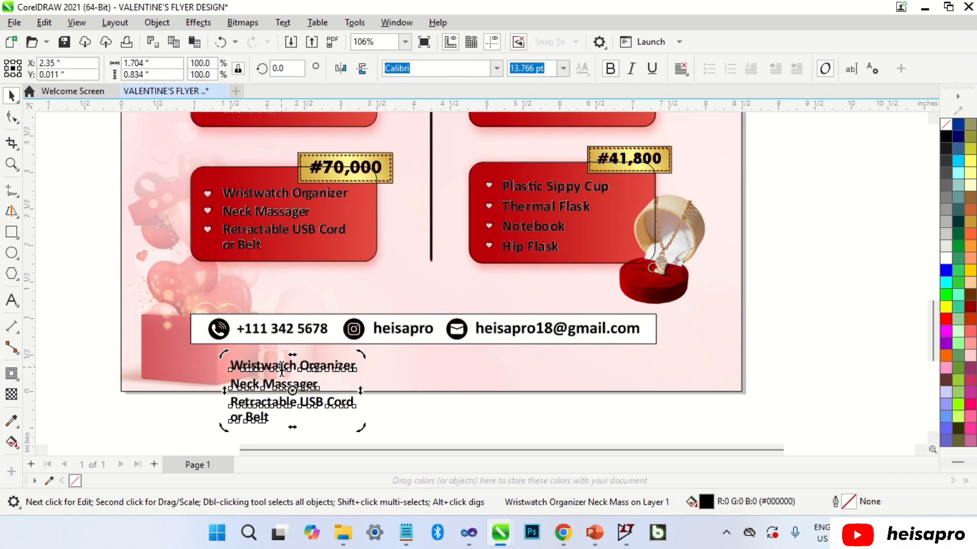
key(F8)
key(ctrl+a)
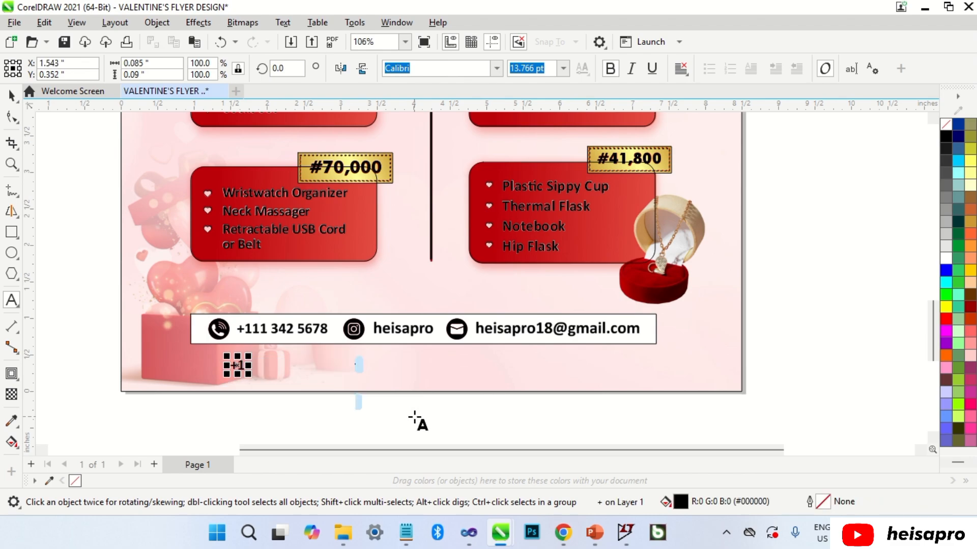
key(ctrl+space)
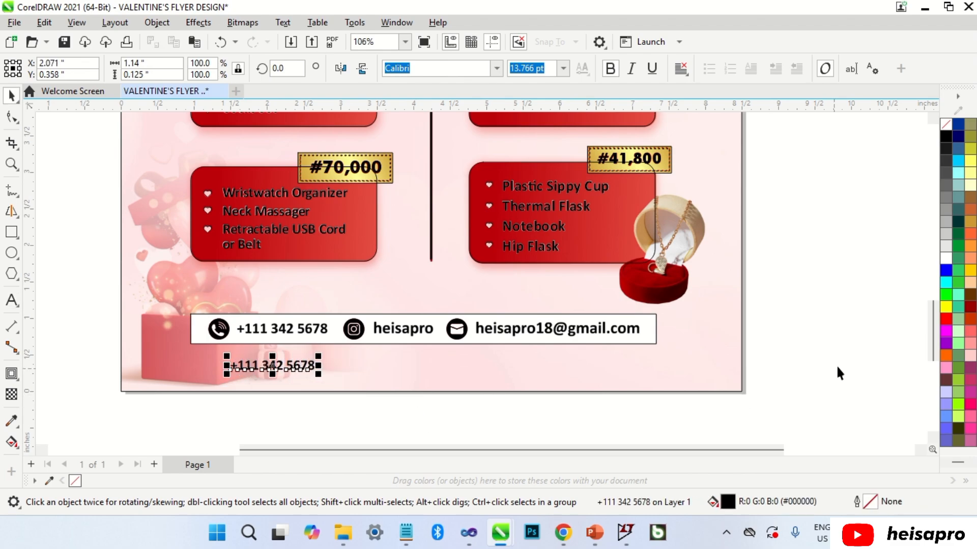
Make the phone number red and scale it over the black phone number.
click(946, 319)
drag(291, 365, 295, 332)
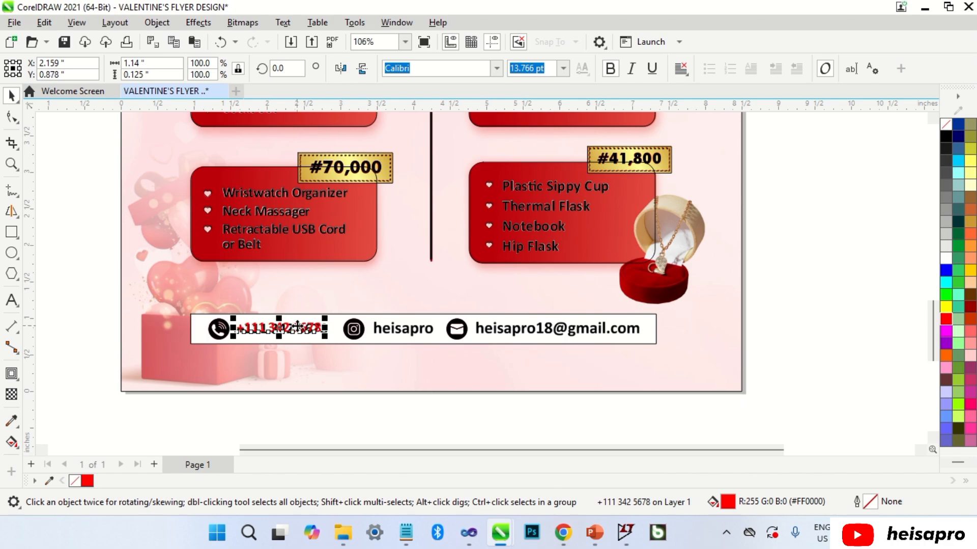
scroll(298, 326, up, 4)
drag(386, 346, 402, 350)
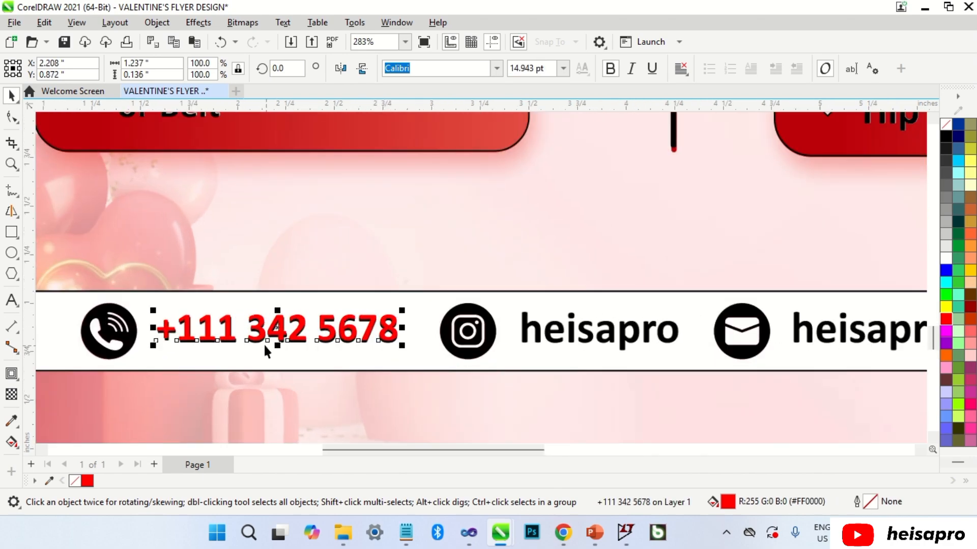
scroll(263, 344, up, 3)
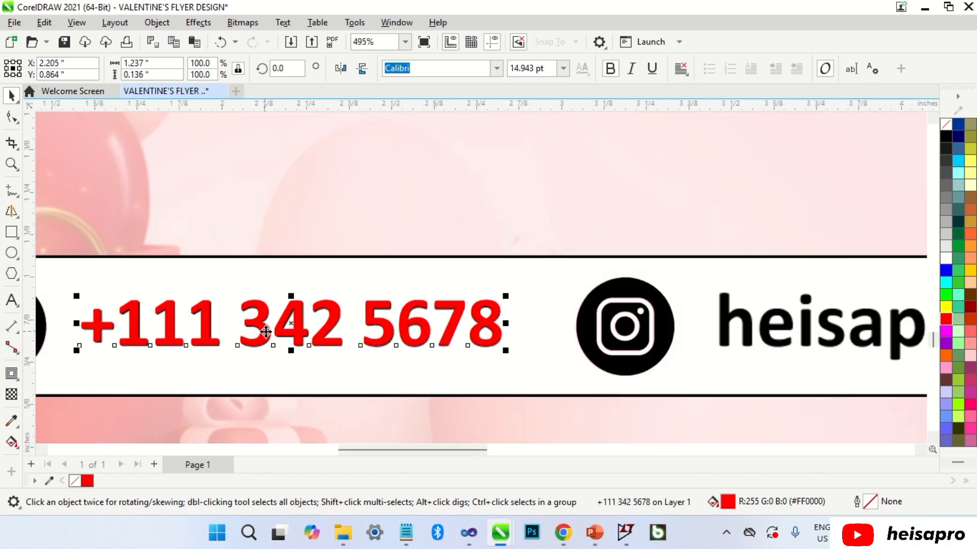
scroll(264, 331, down, 3)
Create a red copy reading the Instagram handle and scale it over the black handle.
drag(353, 319, 612, 251)
key(ctrl+a)
text(heisa)
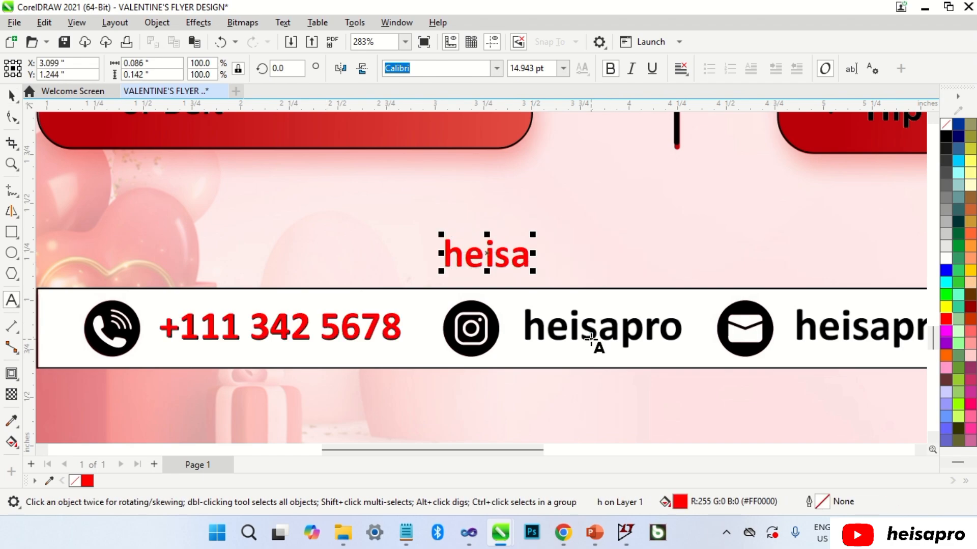
text(pro)
key(ctrl+space)
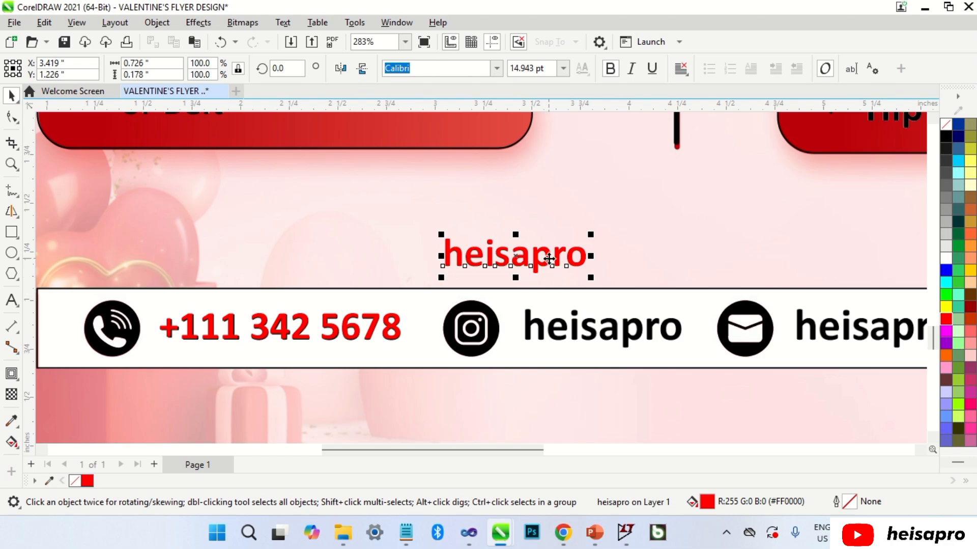
drag(549, 259, 629, 334)
scroll(683, 329, up, 1)
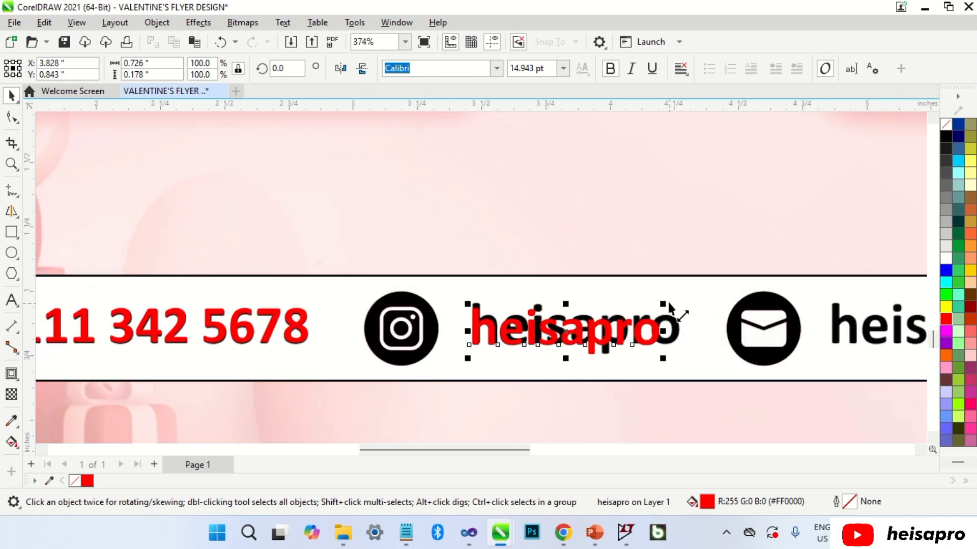
drag(666, 299, 688, 321)
scroll(687, 323, up, 2)
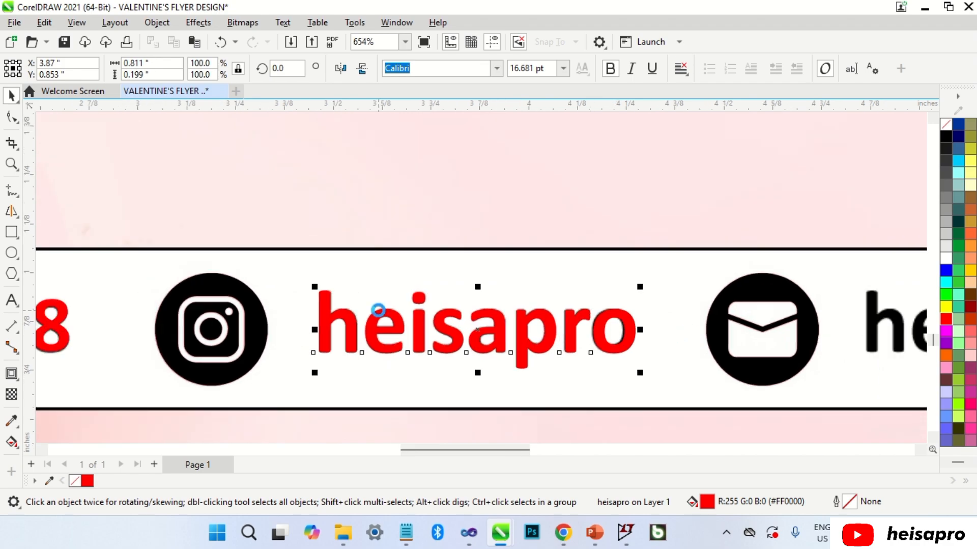
scroll(379, 309, down, 4)
scroll(453, 308, up, 1)
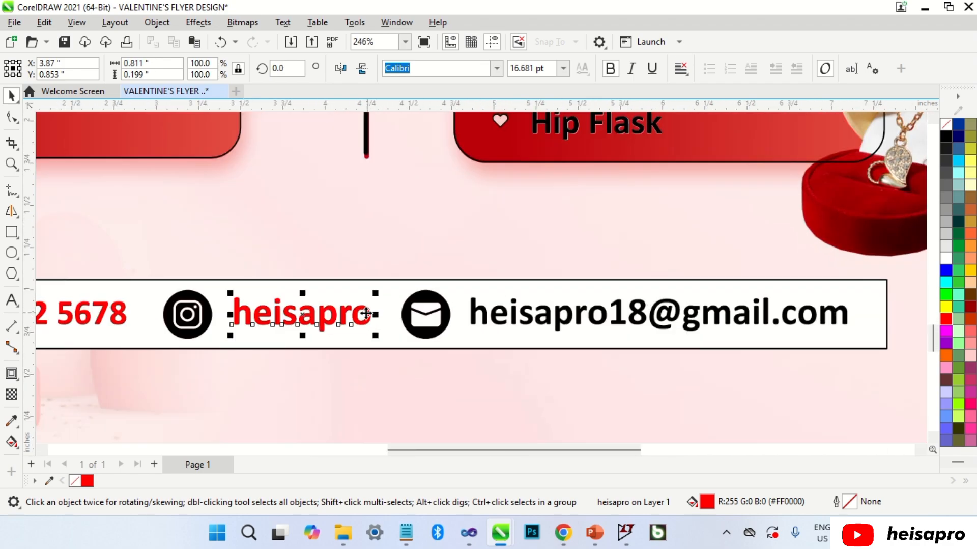
Create a red copy reading the e-mail address and size it over the black one.
drag(366, 313, 579, 255)
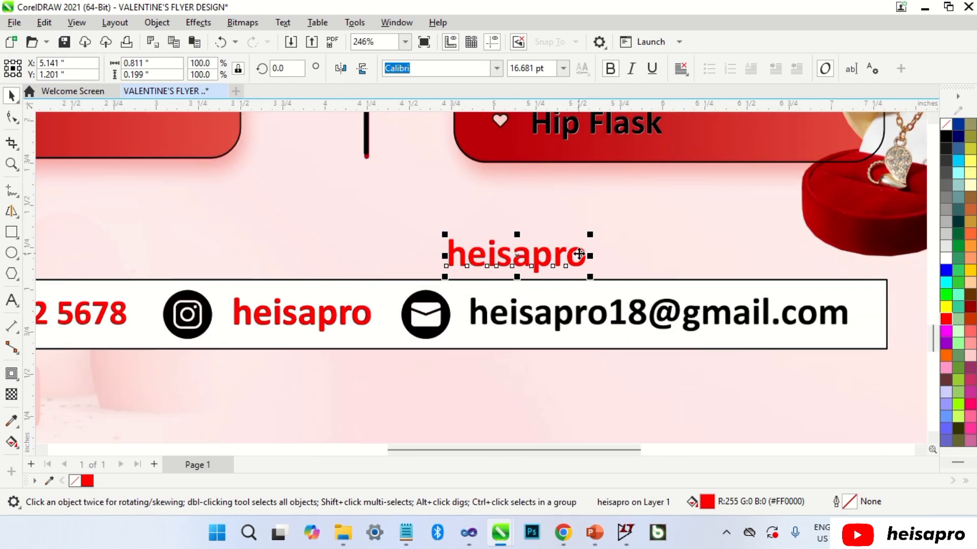
double_click(580, 255)
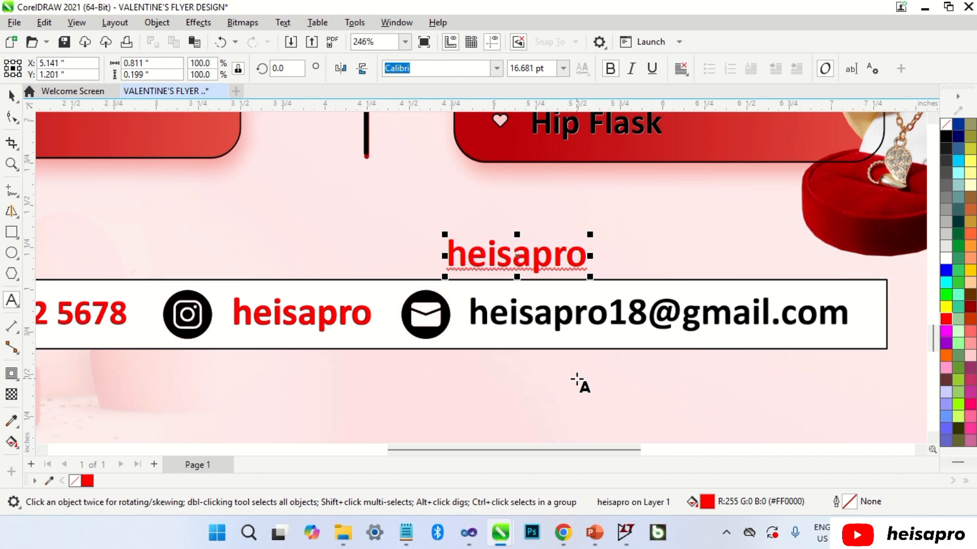
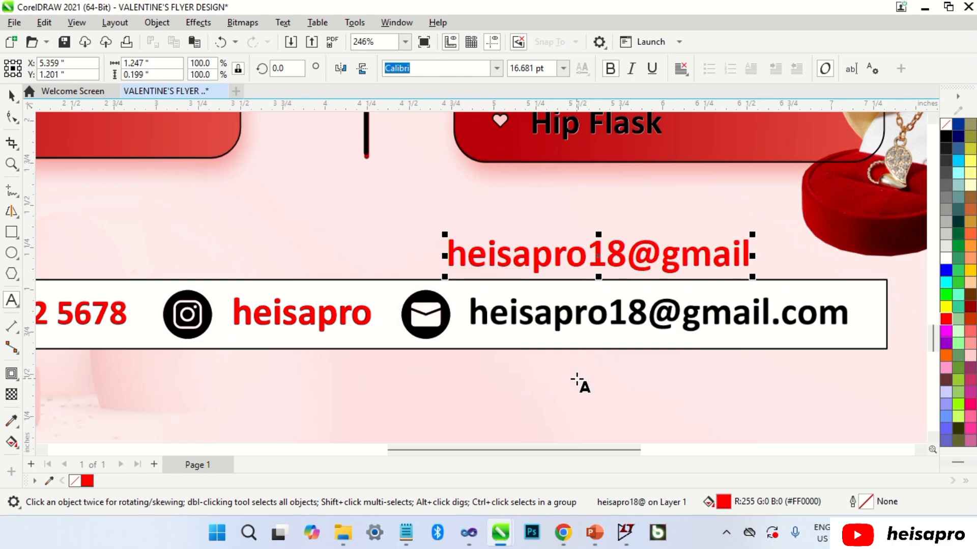
key(ctrl+space)
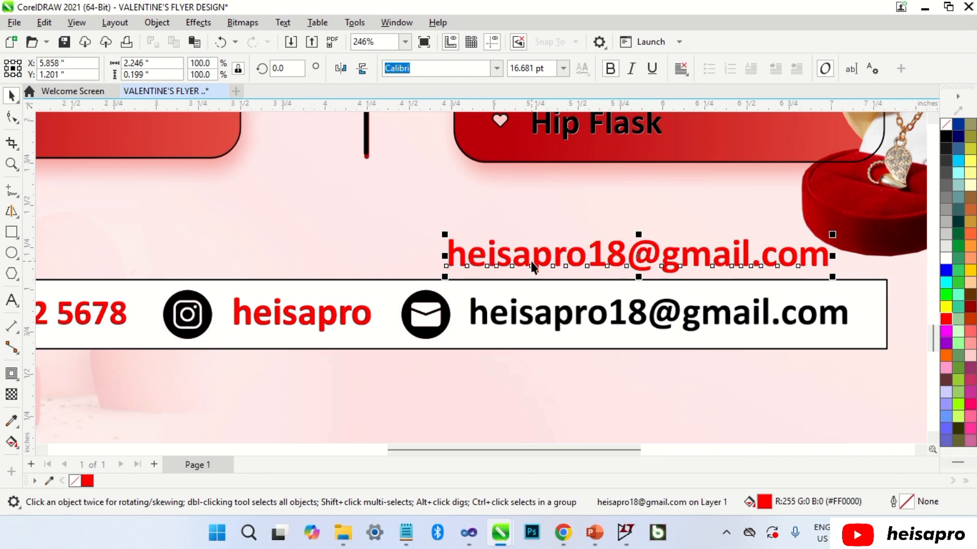
drag(529, 259, 552, 319)
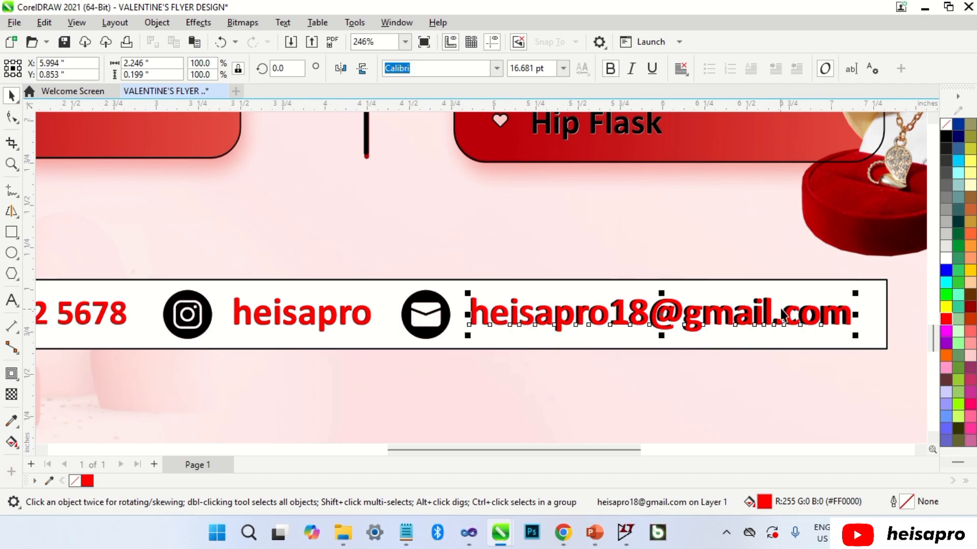
scroll(867, 305, up, 2)
drag(842, 288, 835, 290)
key(Escape)
scroll(794, 305, down, 6)
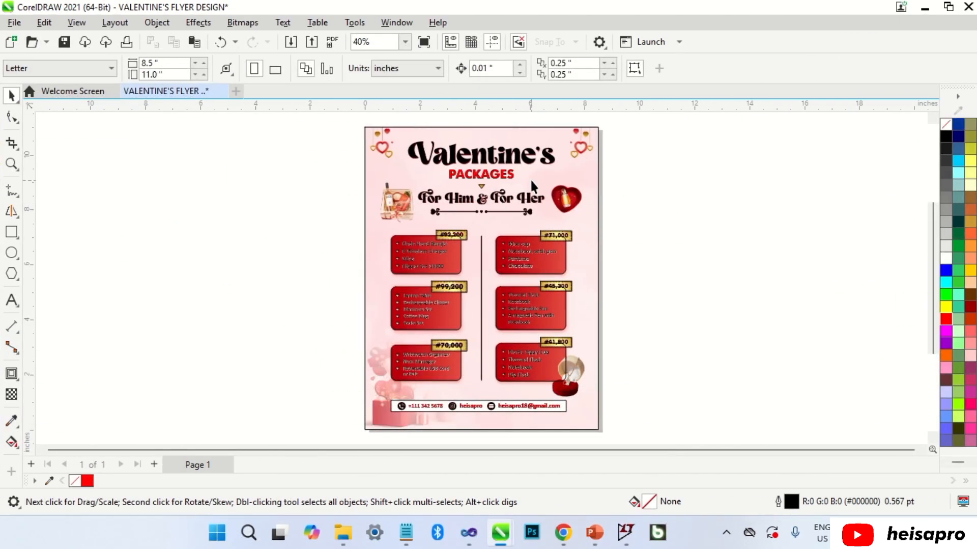
Move the reference flyer photo off the page, then undo that move.
click(533, 178)
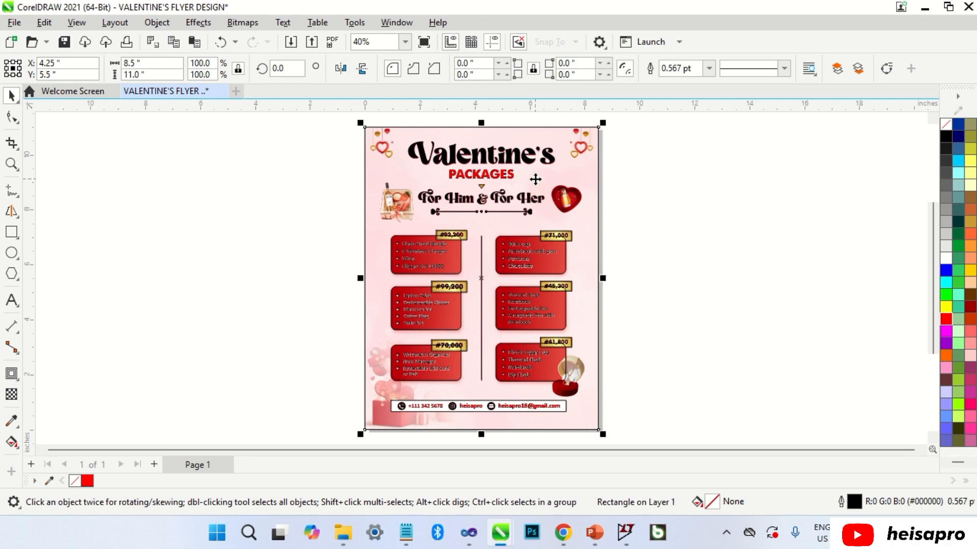
click(535, 184)
drag(484, 279, 747, 285)
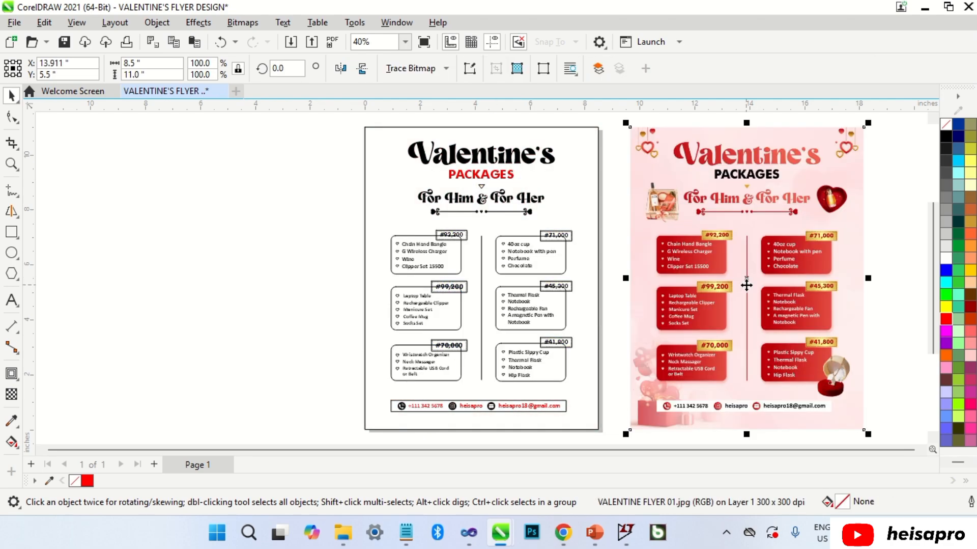
click(338, 267)
key(ctrl+z)
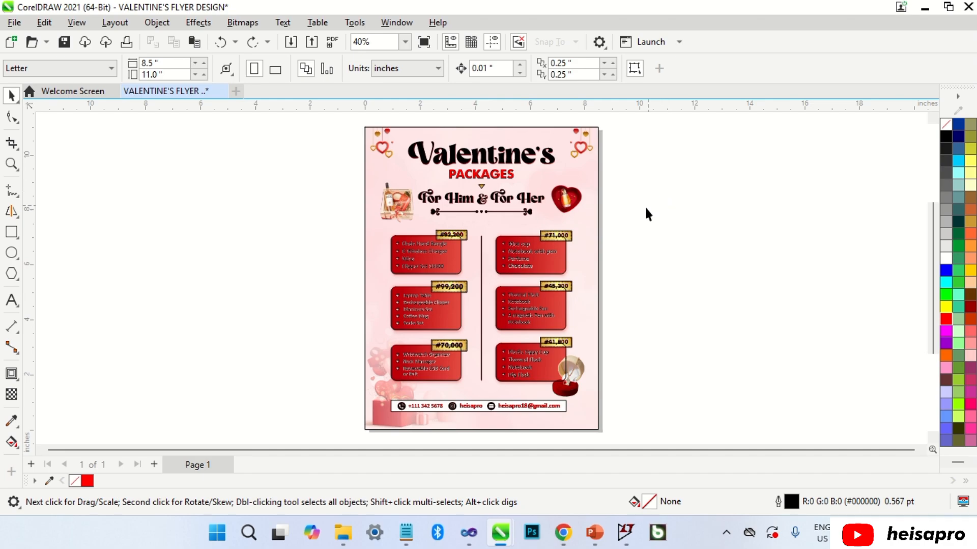
Place a copy of VALENTINE FLYER 01.jpg beside the page and pick the Eyedropper tool.
click(593, 232)
click(587, 233)
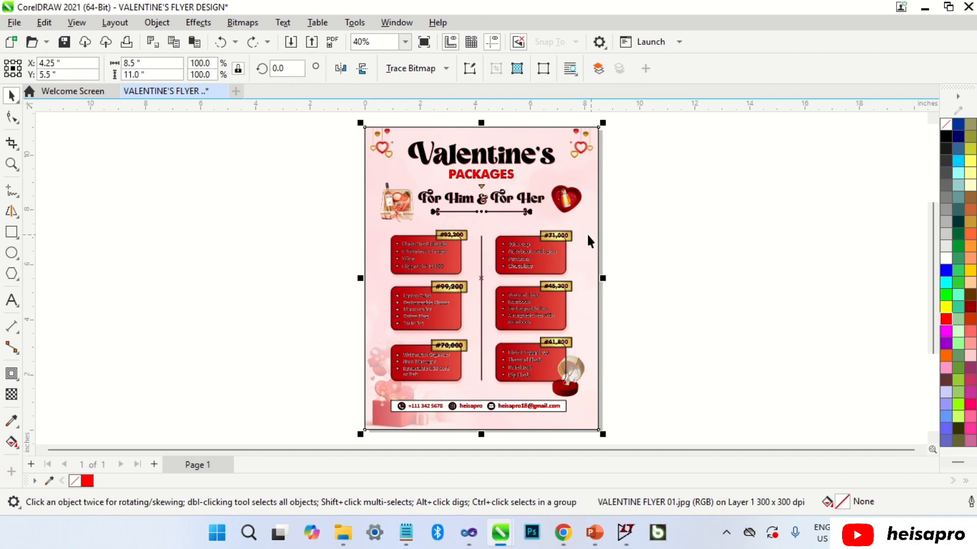
drag(479, 277, 765, 282)
click(634, 191)
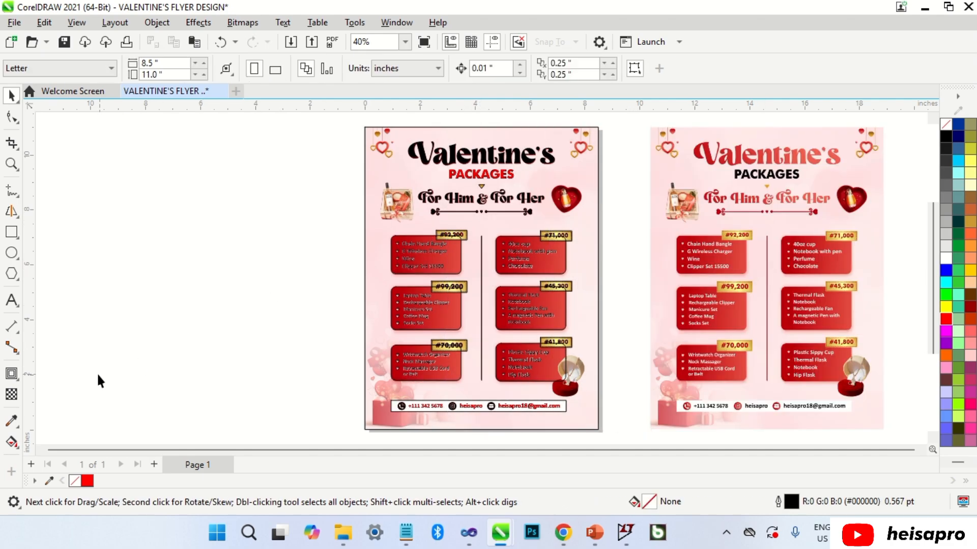
click(14, 421)
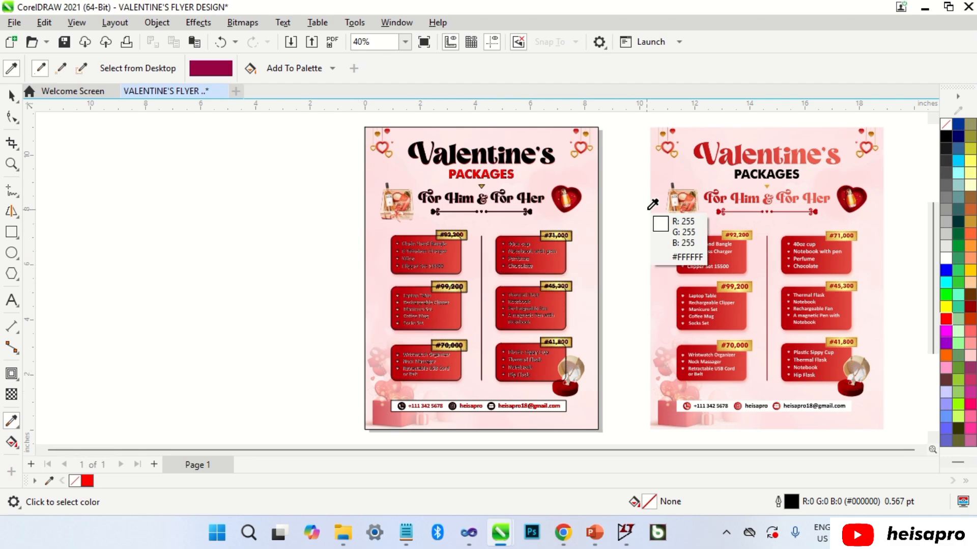
Eyedropper the reference title's salmon red onto the black Valentine's title.
scroll(712, 135, up, 2)
scroll(708, 146, up, 1)
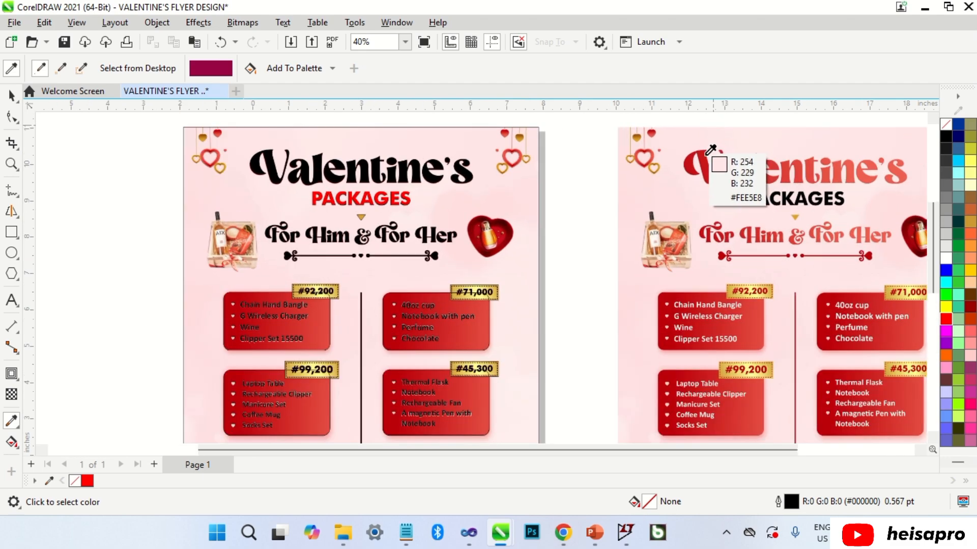
click(707, 163)
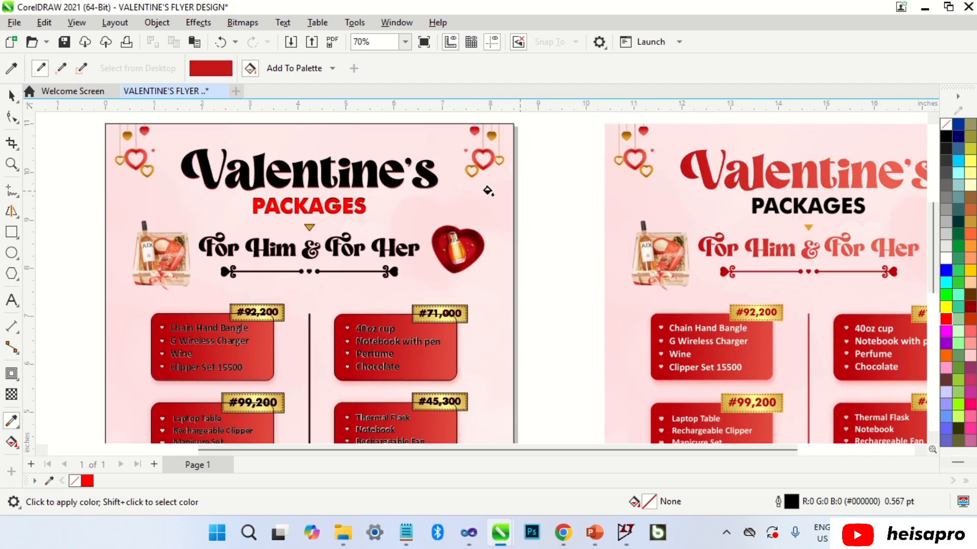
click(358, 173)
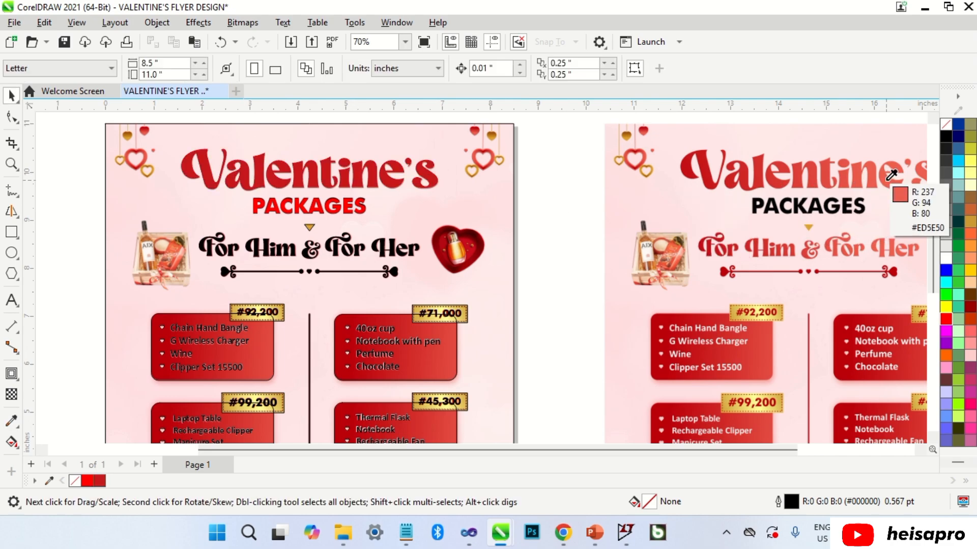
click(889, 178)
click(427, 175)
key(space)
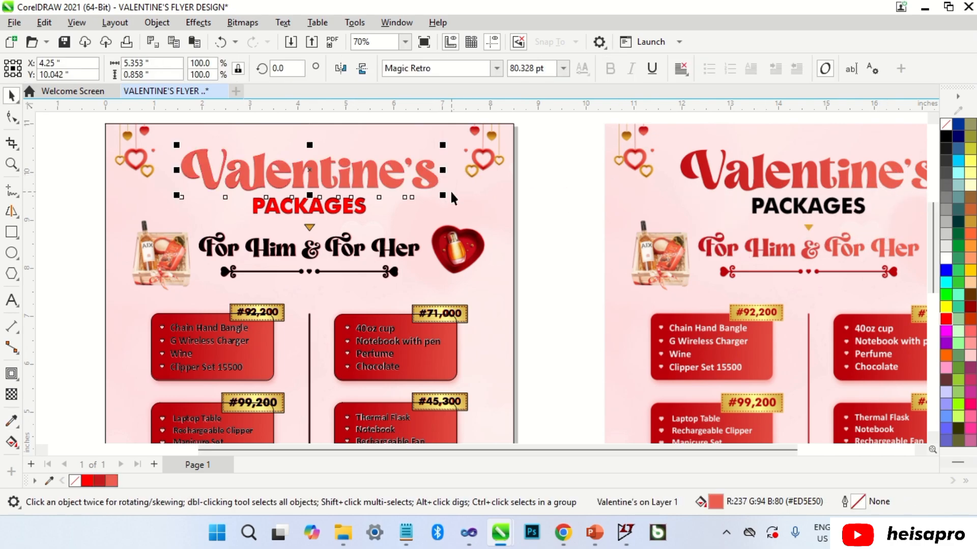
Give the Valentine's title a linear fountain fill running from dark red to red.
click(11, 441)
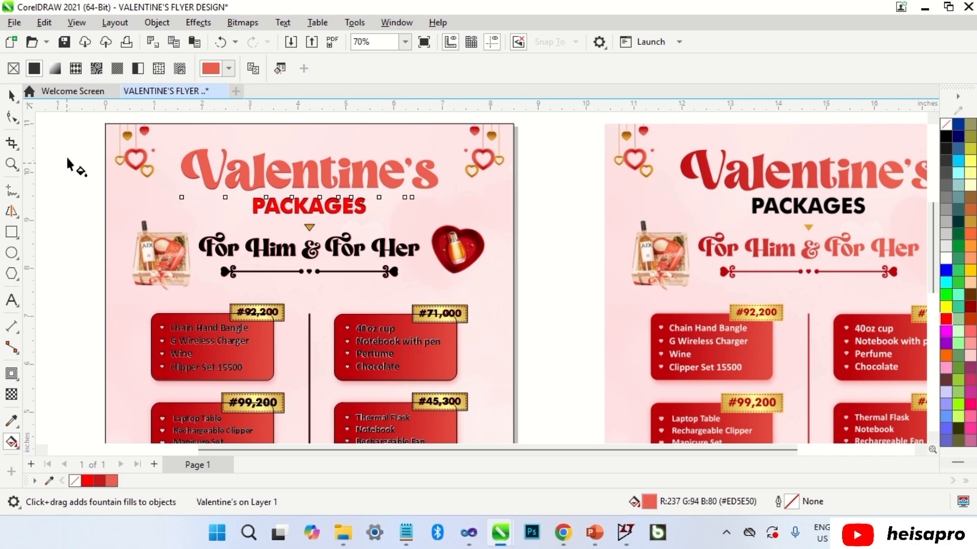
click(56, 69)
drag(100, 479, 182, 164)
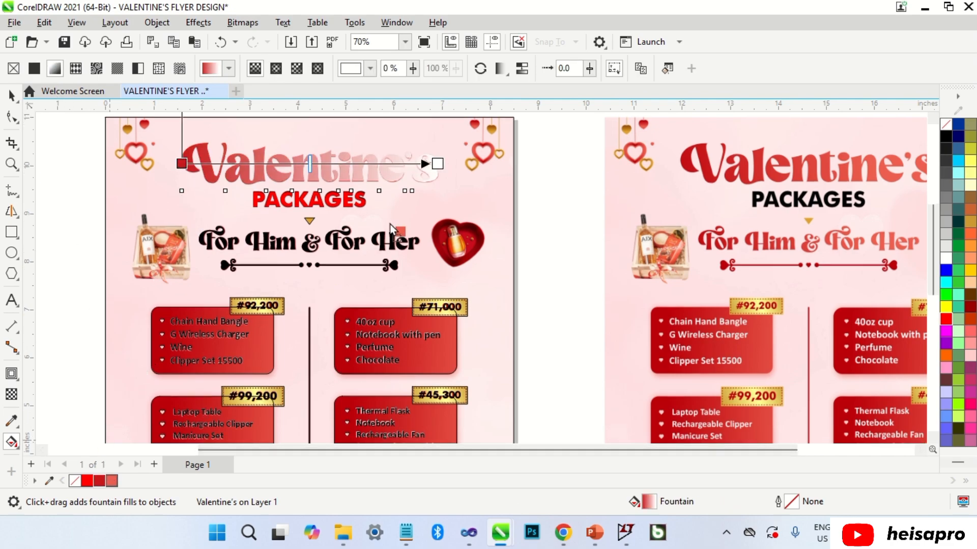
drag(439, 166, 440, 166)
key(space)
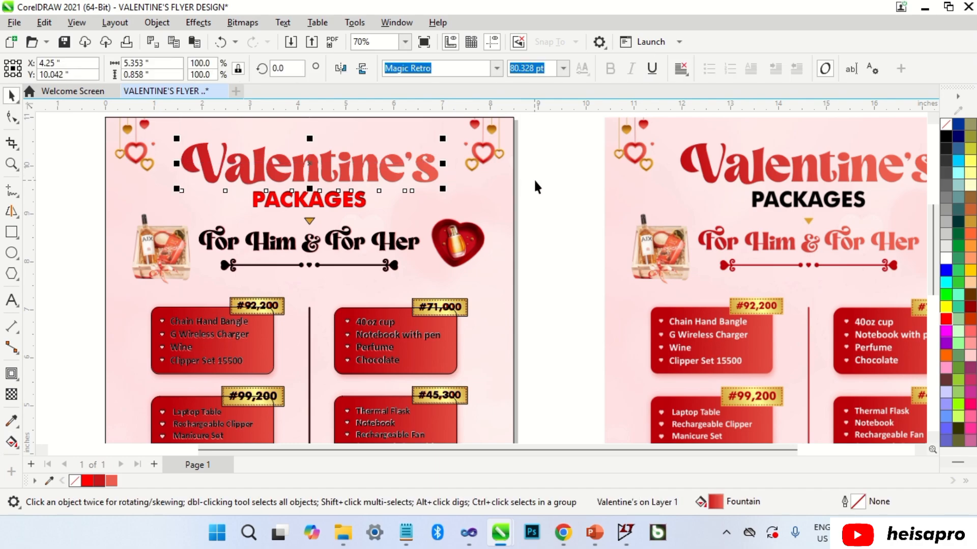
click(534, 178)
click(359, 200)
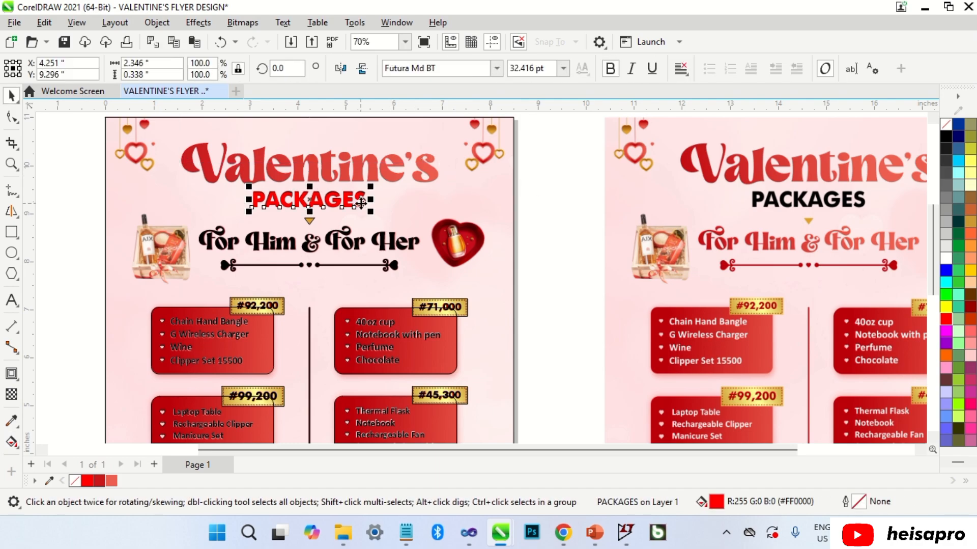
Fill PACKAGES with black and eyedropper the reference red onto 'For Him & For Her'.
click(946, 136)
click(572, 187)
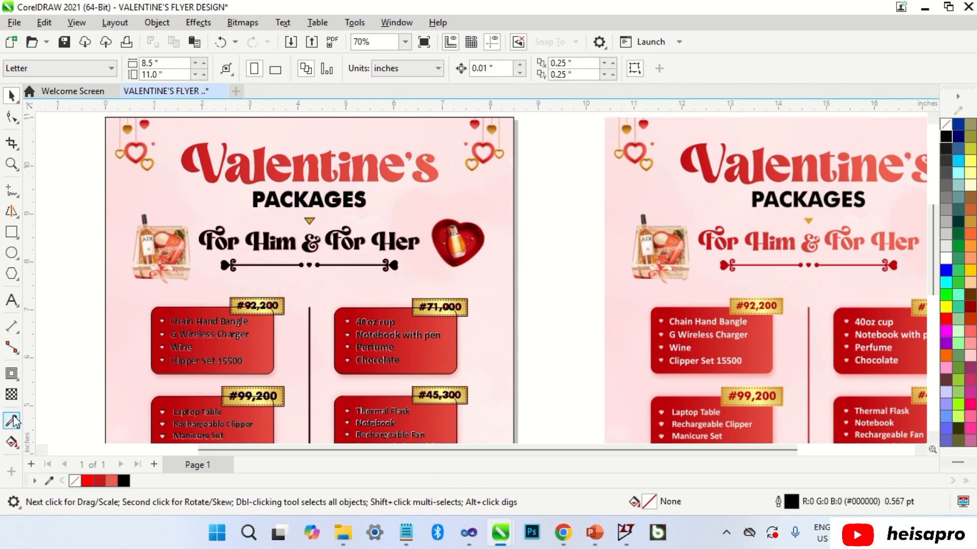
click(13, 420)
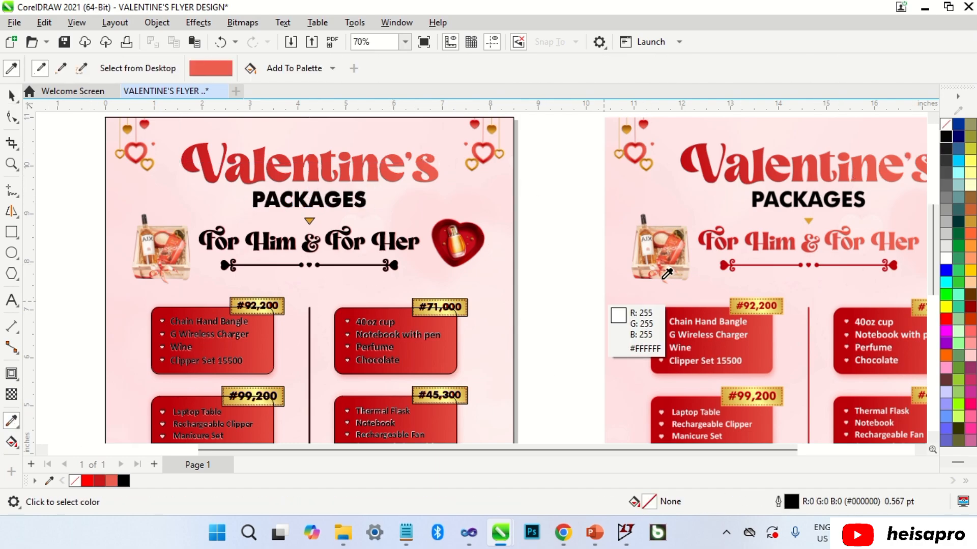
click(758, 239)
click(357, 240)
key(space)
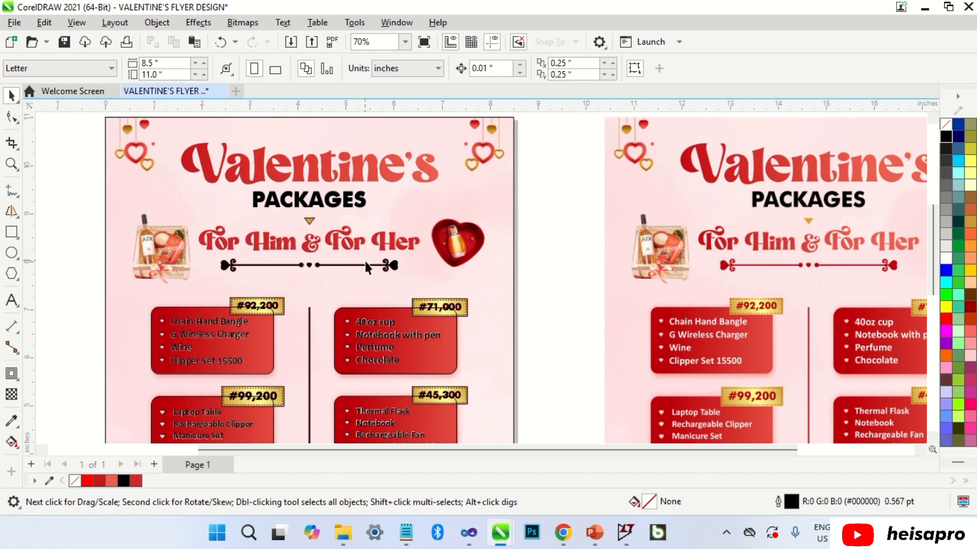
Copy the reference divider line's red onto the left flyer's divider line.
click(723, 265)
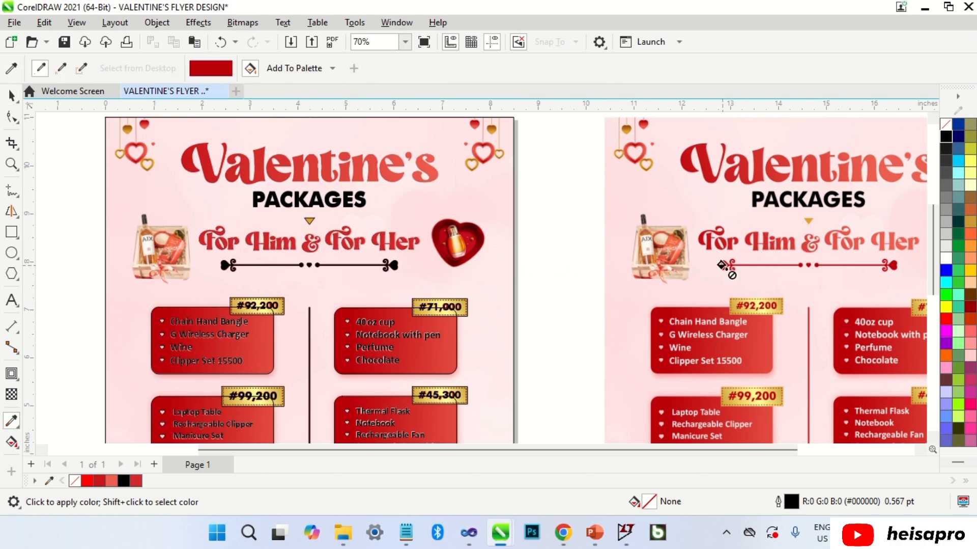
click(390, 264)
key(space)
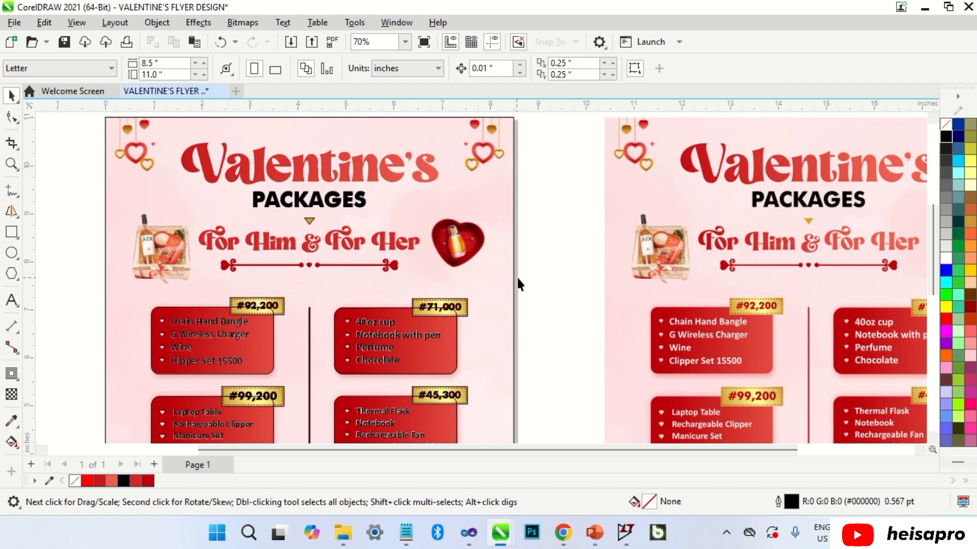
key(space)
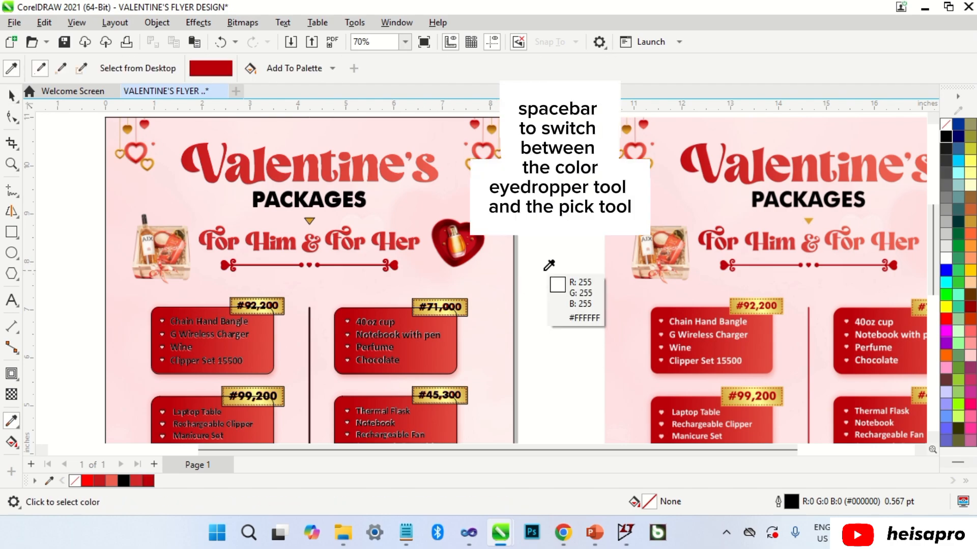
Sample the reference triangle's gold and apply it to the left flyer's triangle.
click(809, 219)
scroll(311, 219, up, 4)
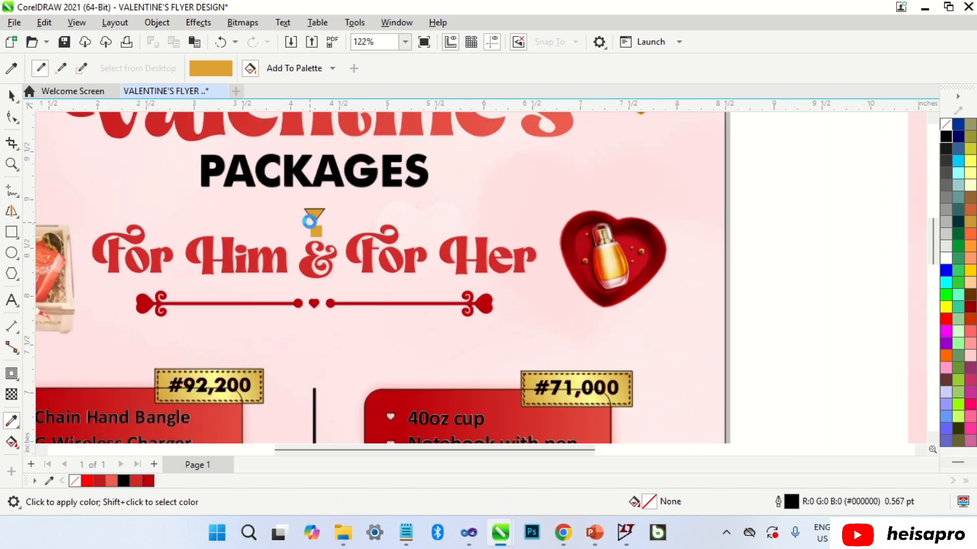
click(314, 213)
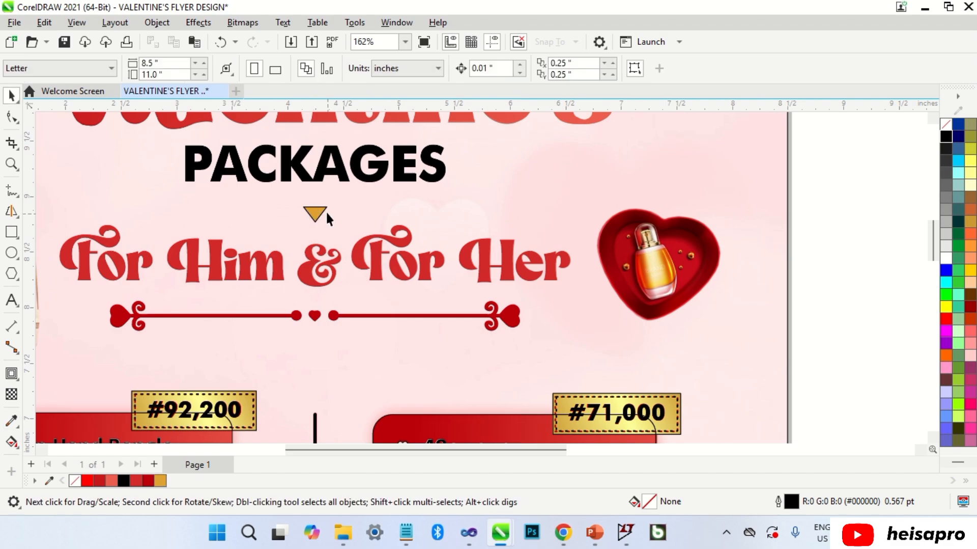
key(space)
scroll(310, 214, down, 5)
scroll(278, 304, up, 1)
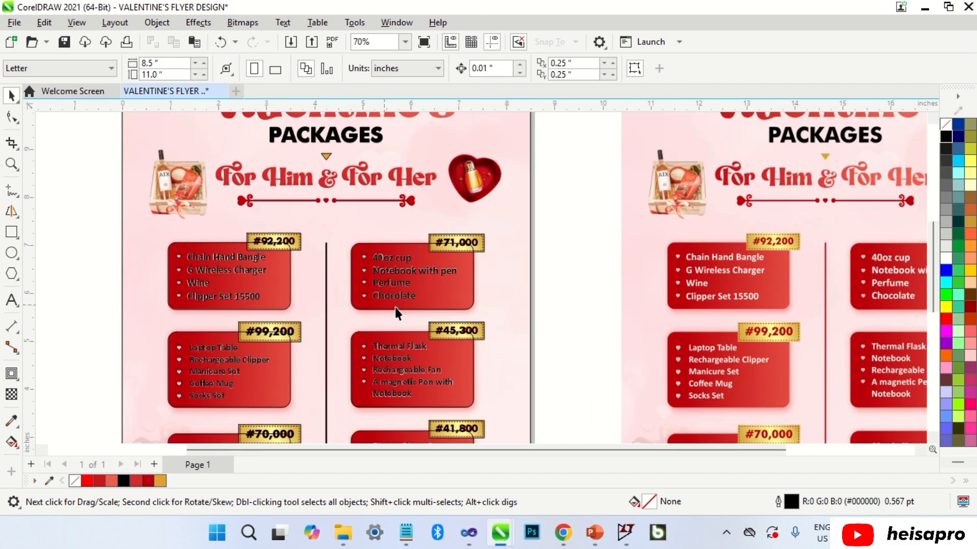
Eyedropper the dark red, then a lighter red, from the reference box onto the first box.
key(space)
click(676, 305)
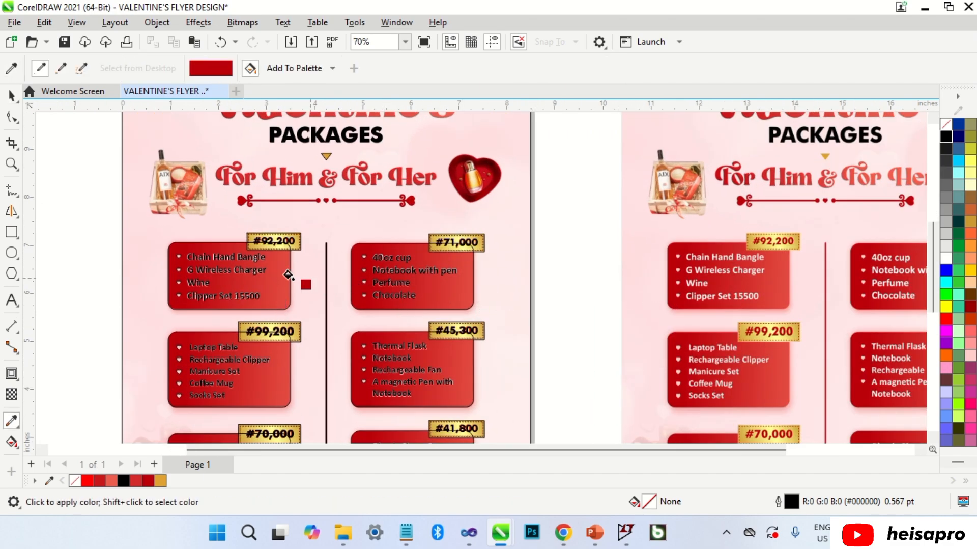
click(275, 275)
key(space)
key(space)
click(785, 279)
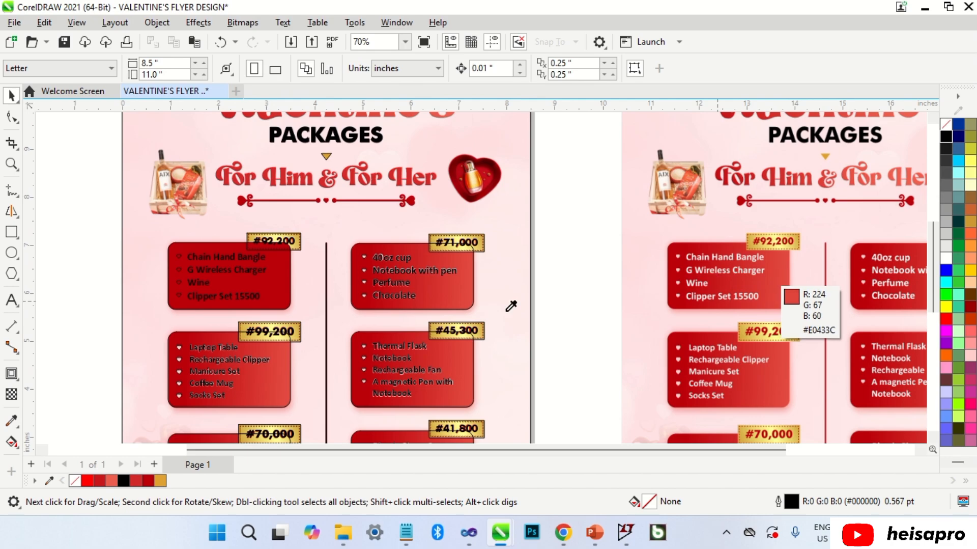
click(279, 283)
key(space)
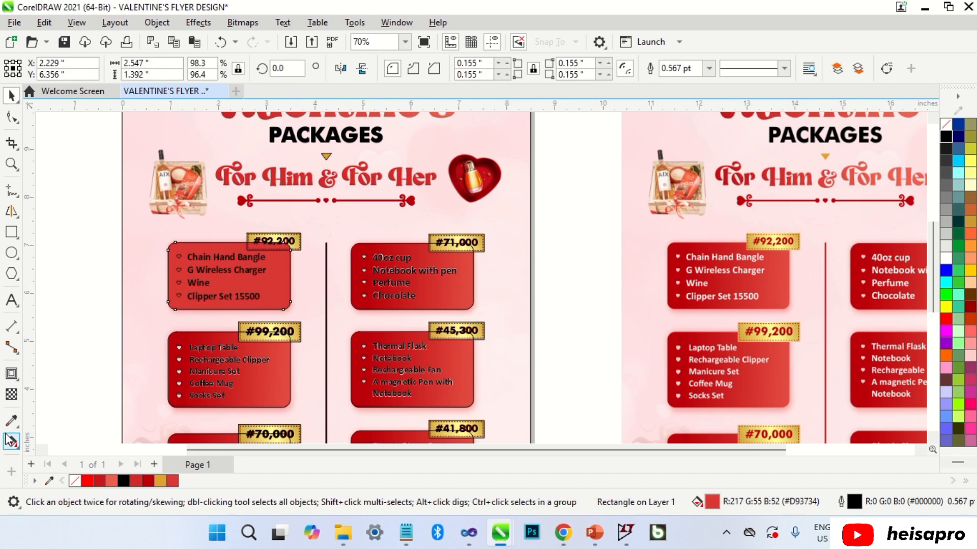
Give the Chain Hand Bangle box a linear fountain fill from dark red to red.
click(11, 441)
click(54, 68)
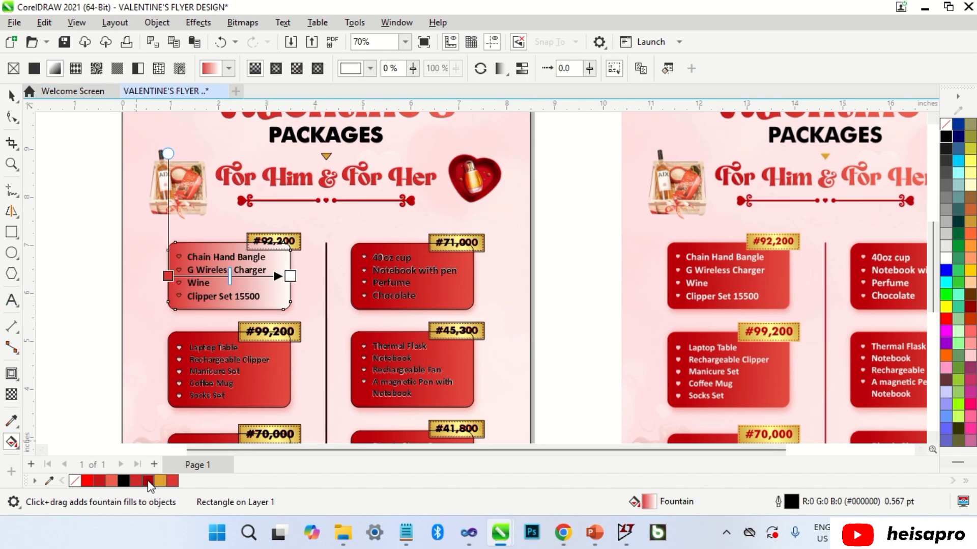
drag(149, 480, 172, 289)
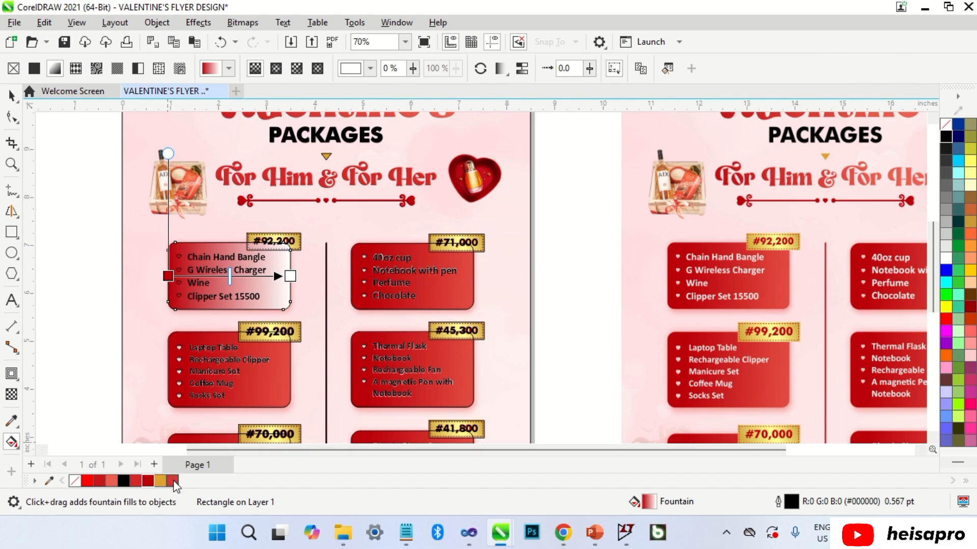
drag(291, 283, 290, 277)
key(space)
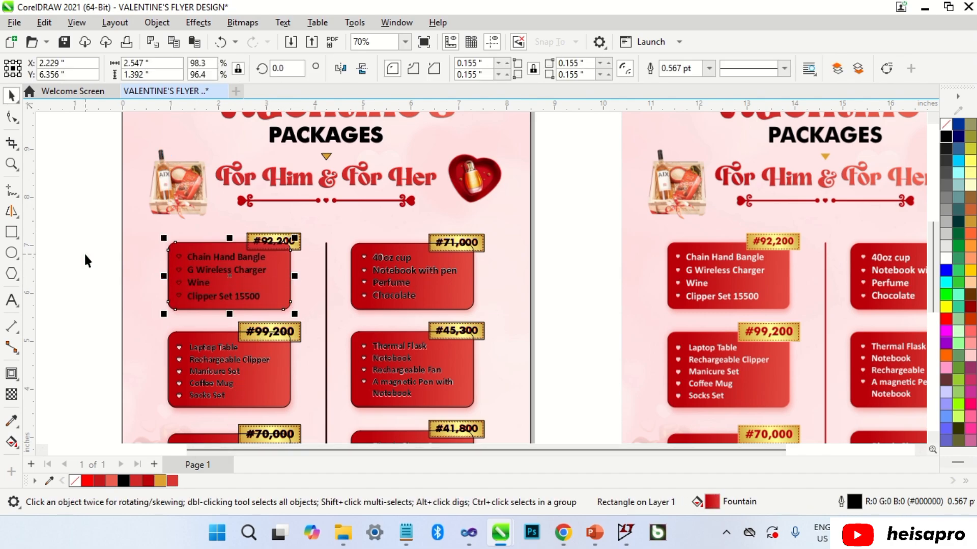
click(84, 254)
click(49, 480)
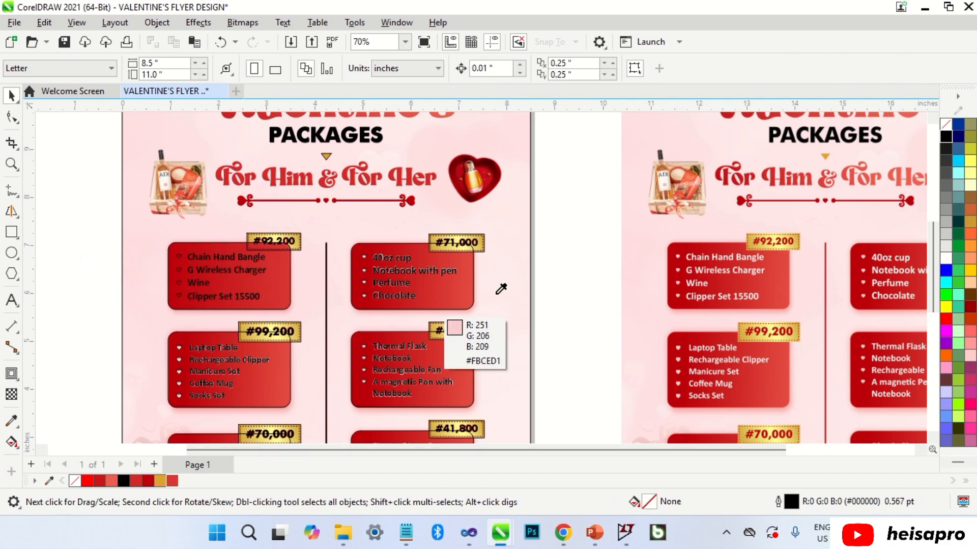
scroll(681, 269, up, 1)
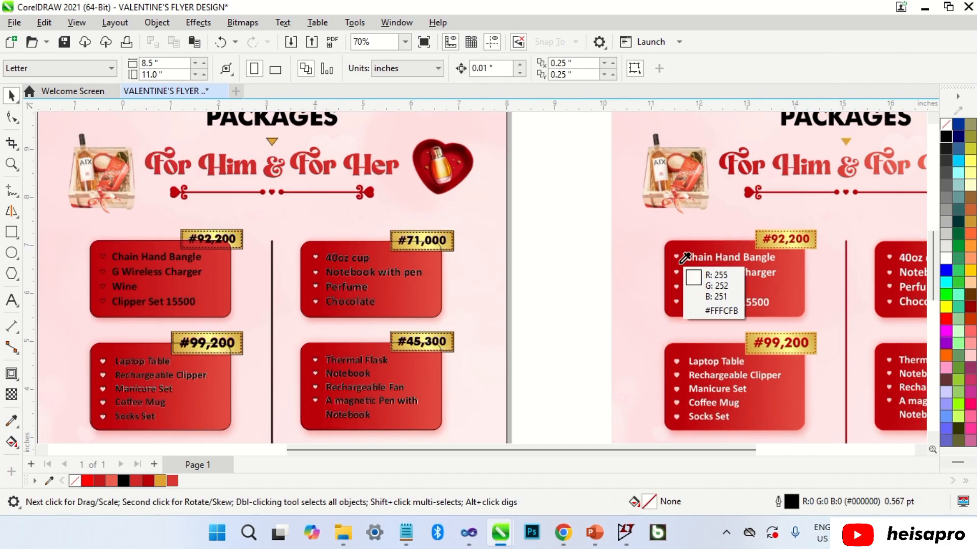
Reapply the last change to the bullet markers in both columns with Ctrl+R.
scroll(697, 252, up, 1)
scroll(697, 252, down, 2)
scroll(299, 266, up, 3)
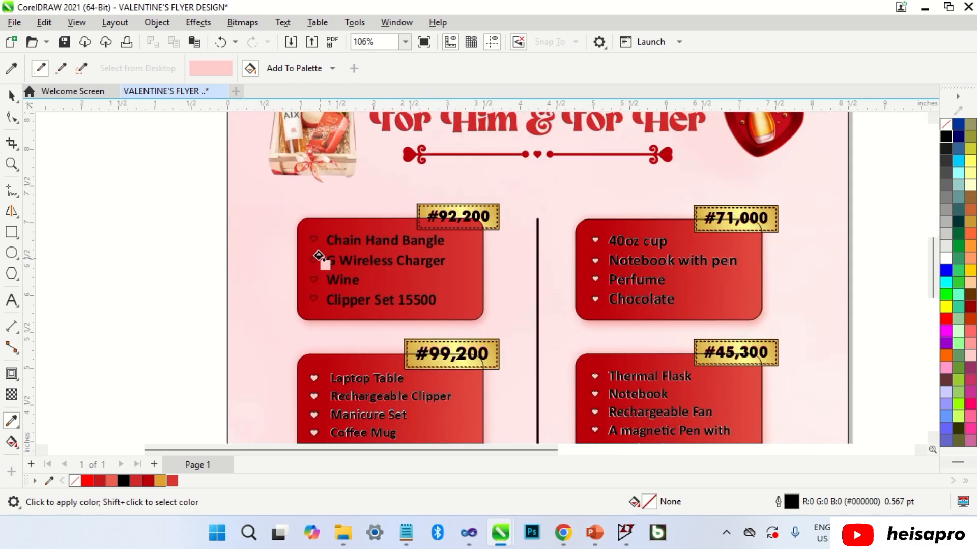
scroll(315, 234, down, 4)
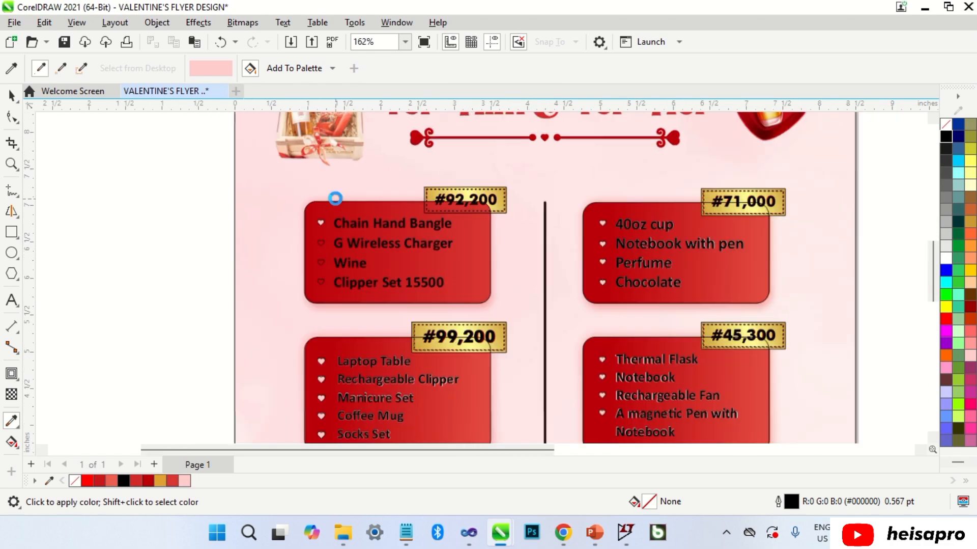
key(space)
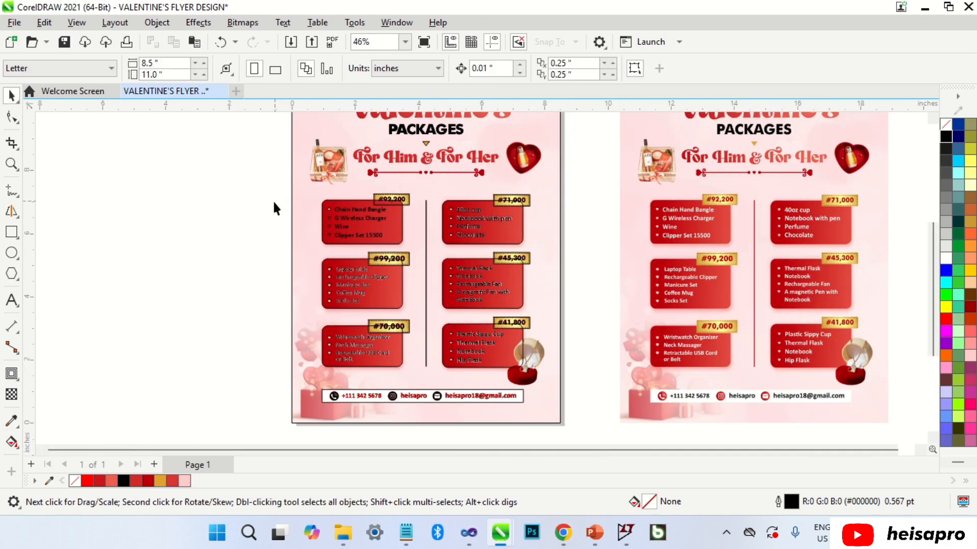
key(ctrl+r)
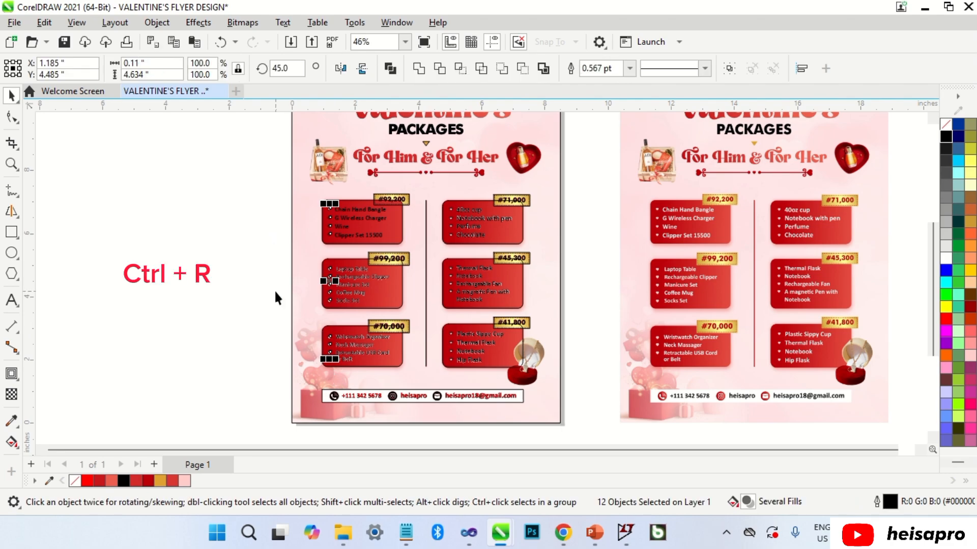
click(284, 279)
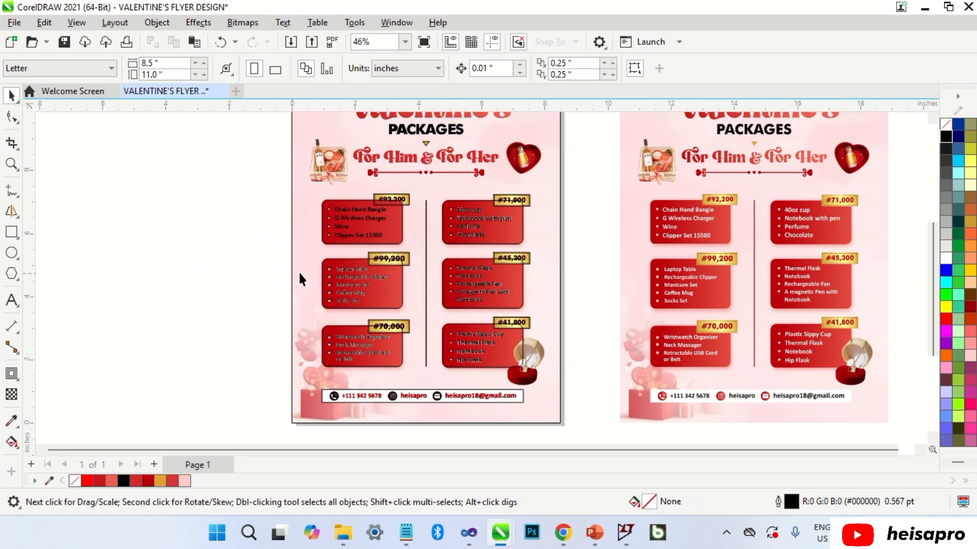
scroll(431, 212, up, 1)
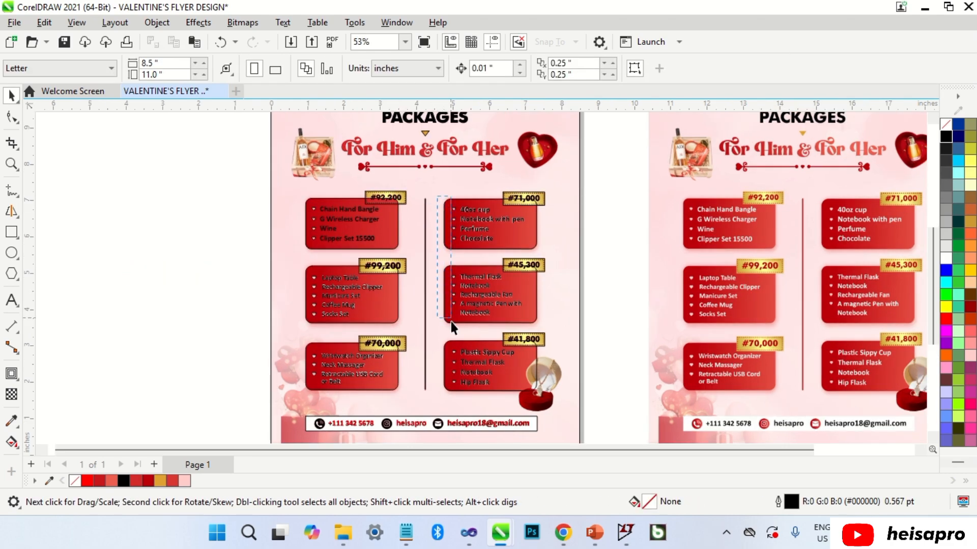
drag(458, 392, 459, 392)
key(ctrl+r)
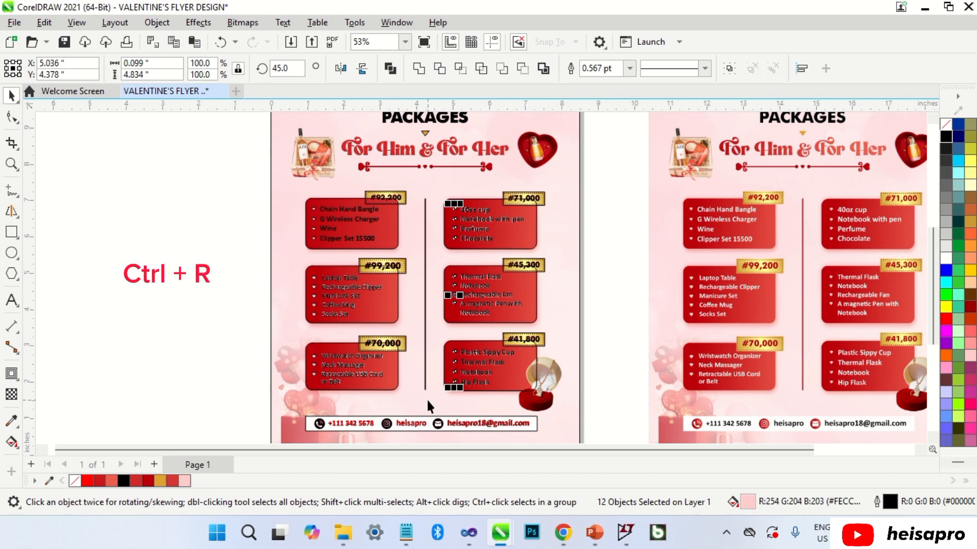
click(261, 302)
Make all six item lists white, from Chain Hand Bangle to Plastic Sippy Cup.
click(327, 221)
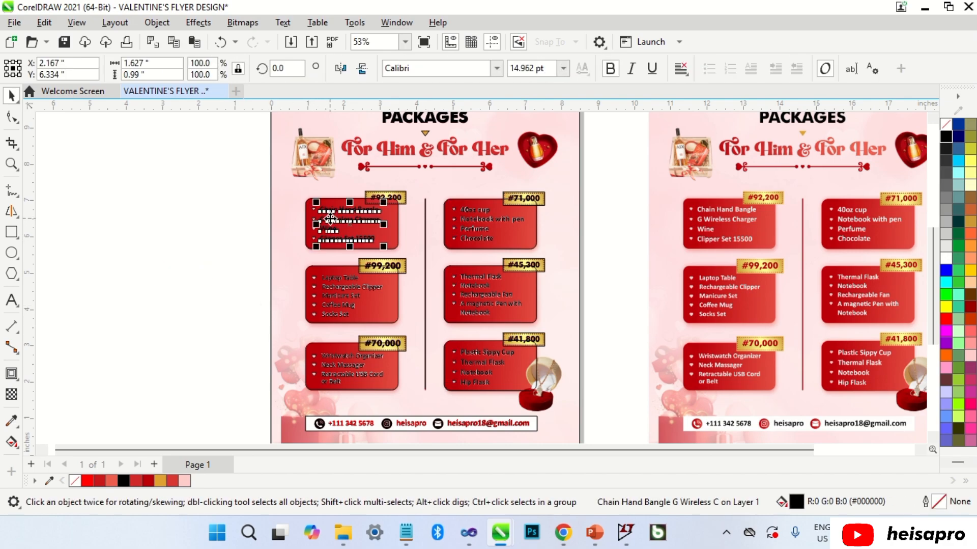
shift+click(333, 278)
shift+click(341, 357)
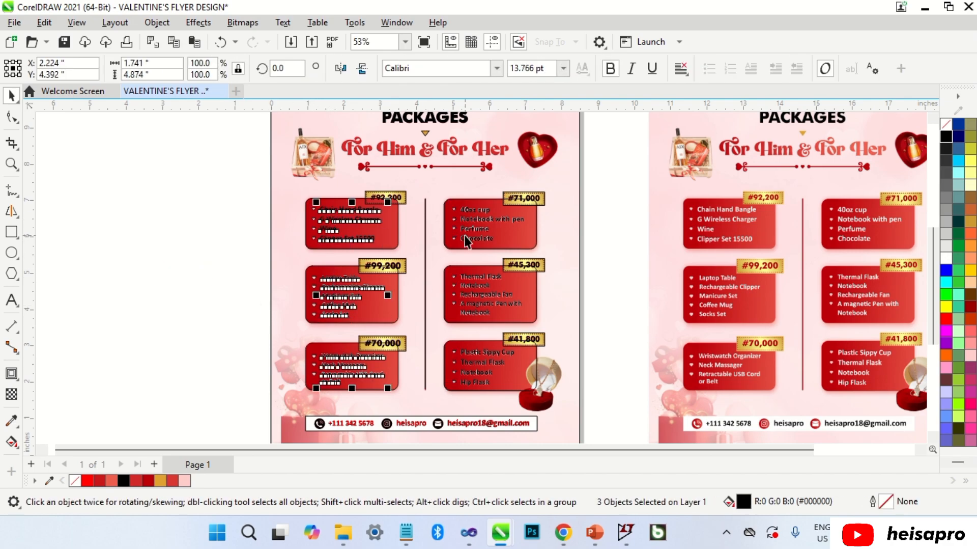
shift+click(469, 230)
shift+click(476, 288)
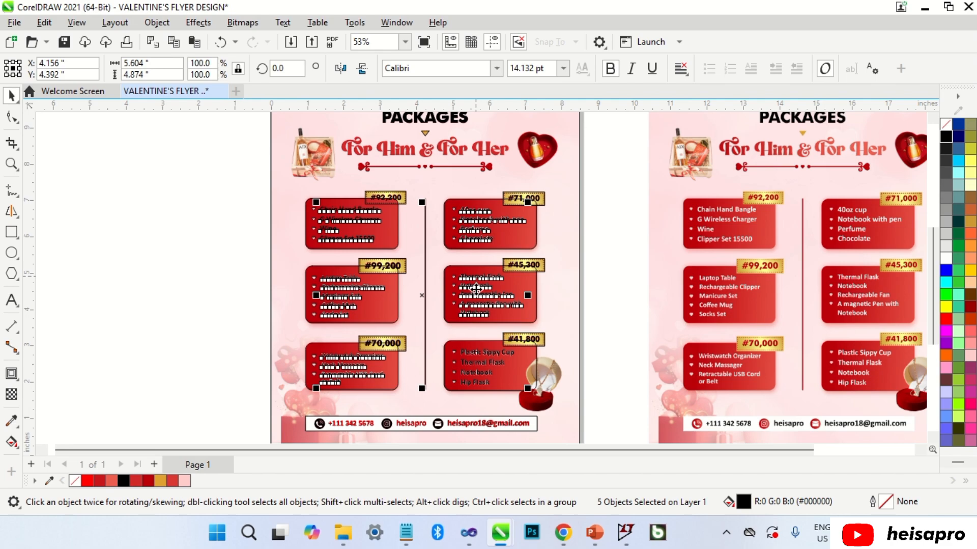
shift+click(476, 355)
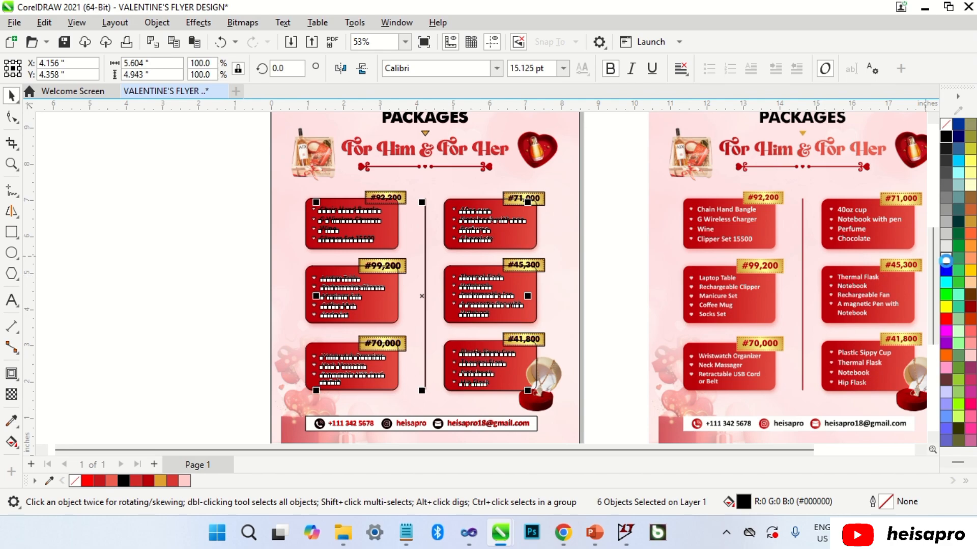
click(632, 291)
Copy the first box's red fountain fill onto the other five package boxes.
drag(385, 220, 391, 301)
click(422, 345)
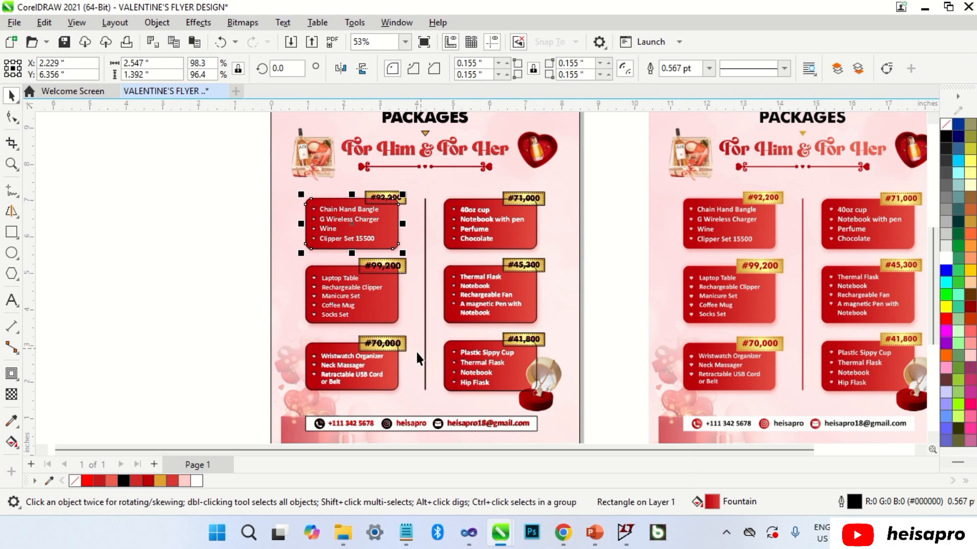
click(395, 386)
shift+click(519, 374)
shift+click(530, 301)
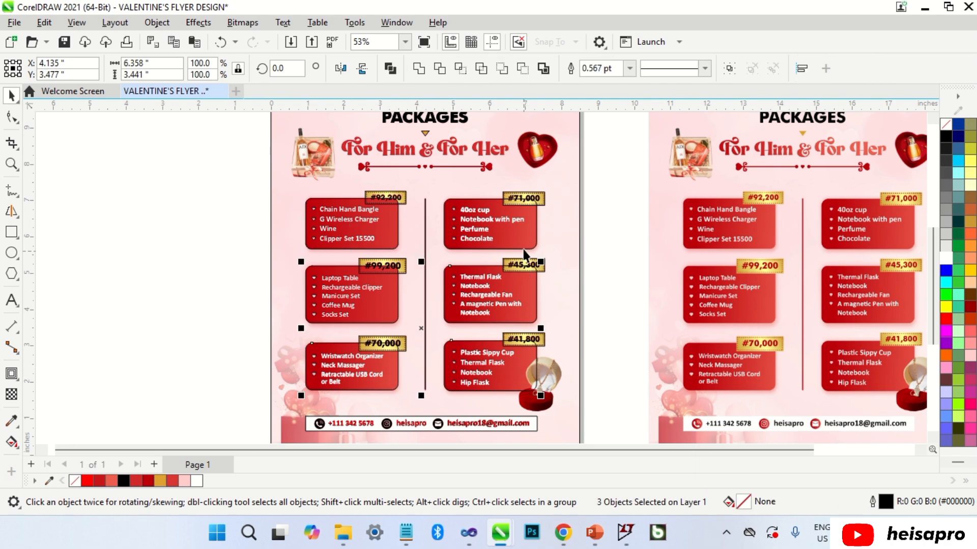
shift+click(527, 244)
key(ctrl+r)
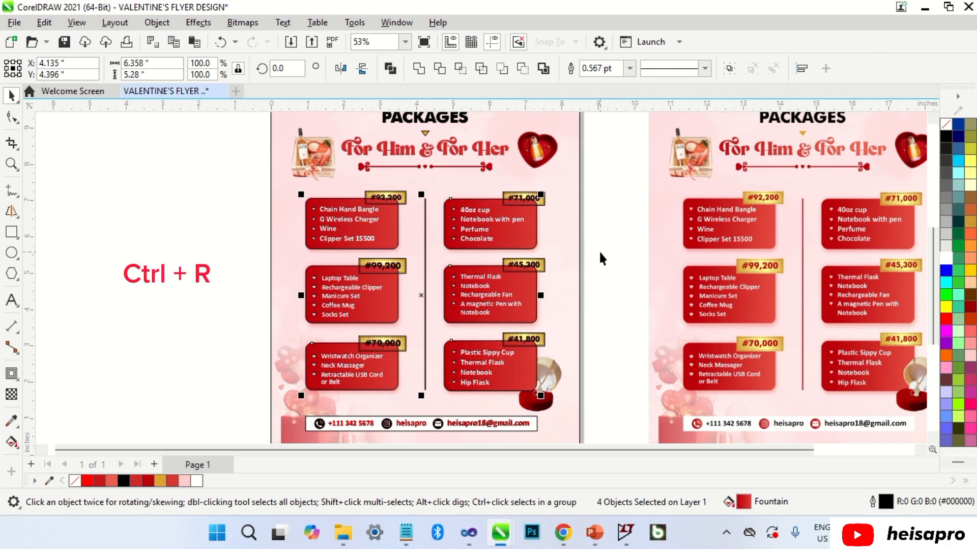
click(600, 250)
scroll(466, 213, up, 1)
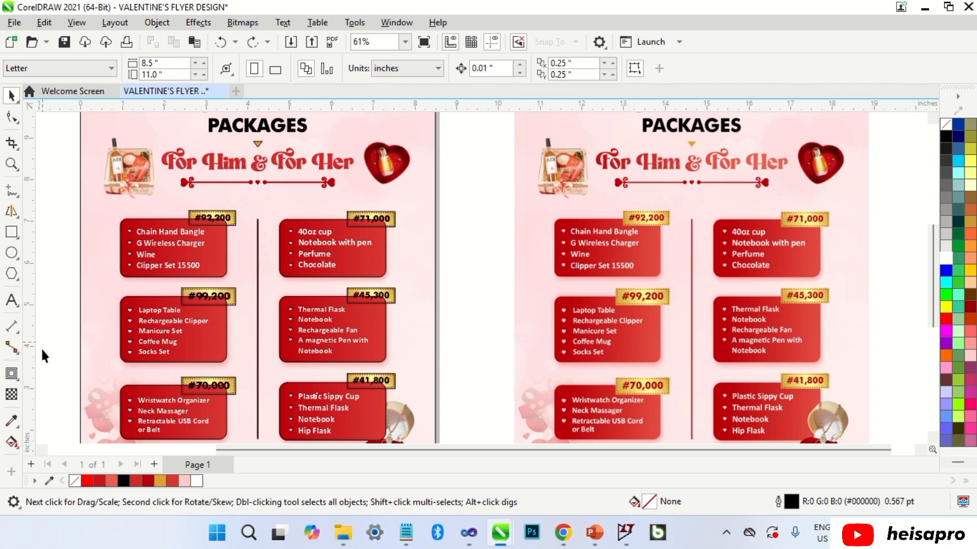
Eyedropper the gold from the reference #92,200 tag onto the left #92,200 tag.
click(11, 420)
scroll(628, 210, up, 4)
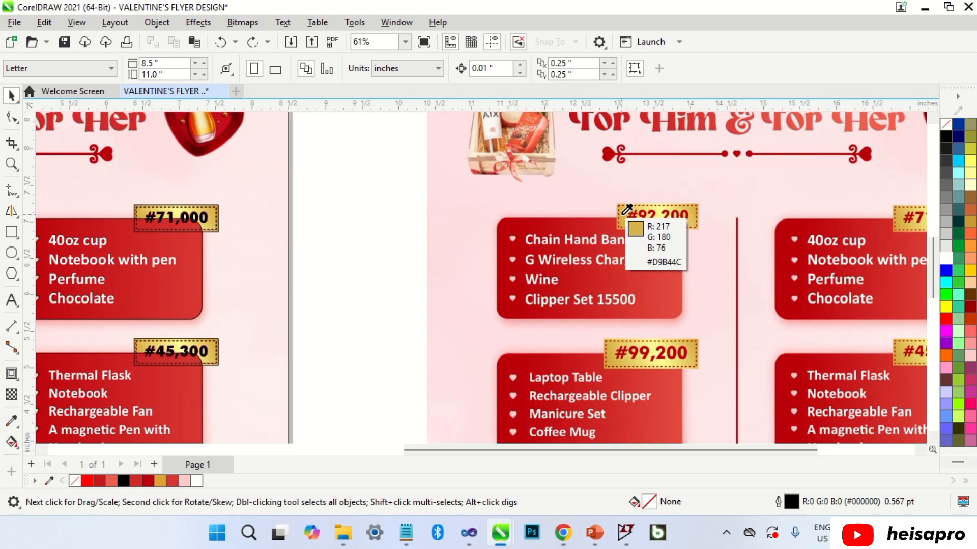
click(627, 209)
scroll(703, 218, down, 2)
scroll(242, 218, up, 5)
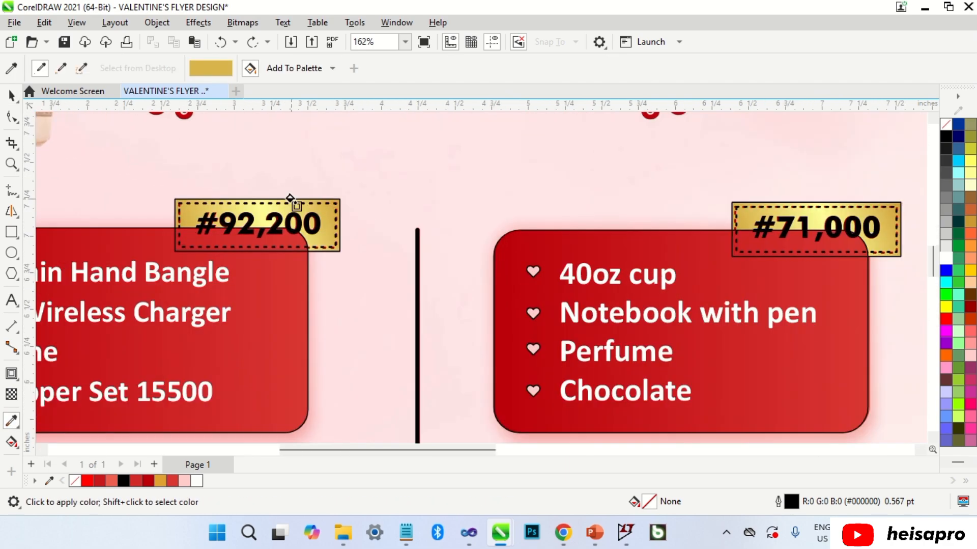
scroll(290, 199, up, 4)
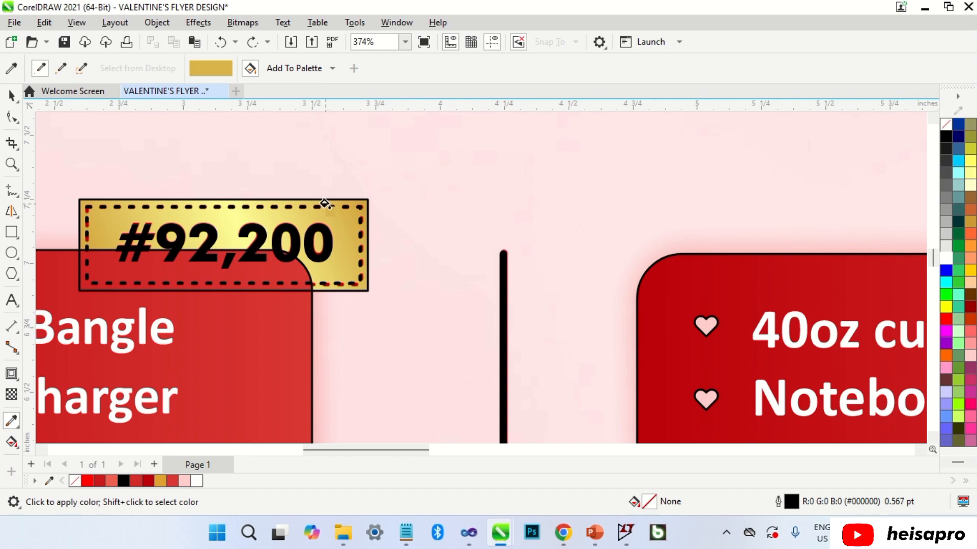
click(324, 204)
scroll(284, 224, down, 7)
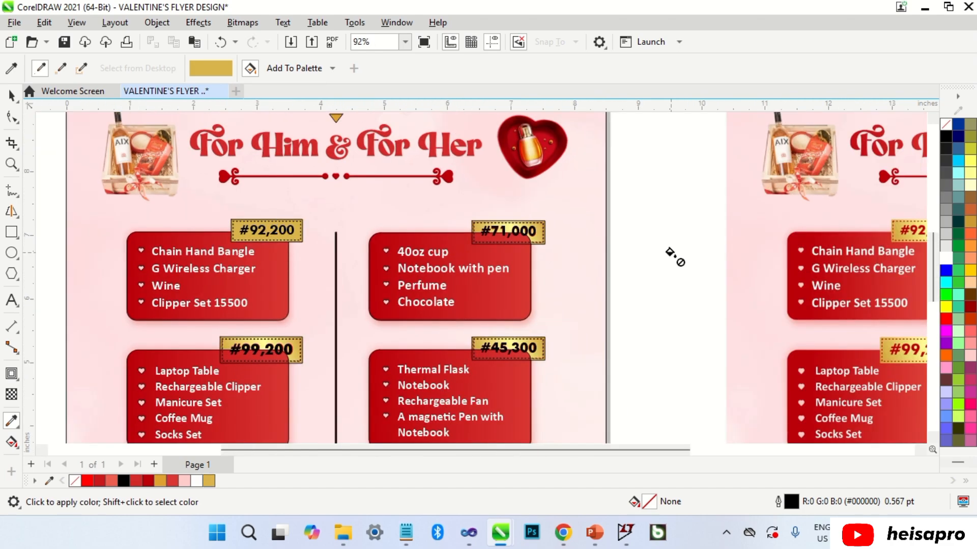
key(space)
scroll(793, 250, down, 1)
scroll(793, 250, up, 5)
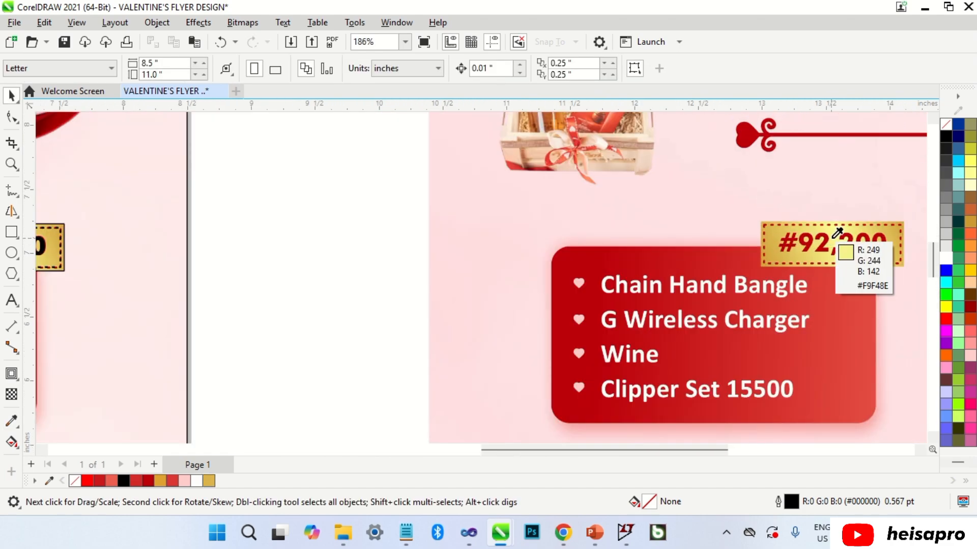
Sample the reference tag's light yellow and fill the #92,200 tag with it.
click(838, 233)
scroll(840, 242, down, 4)
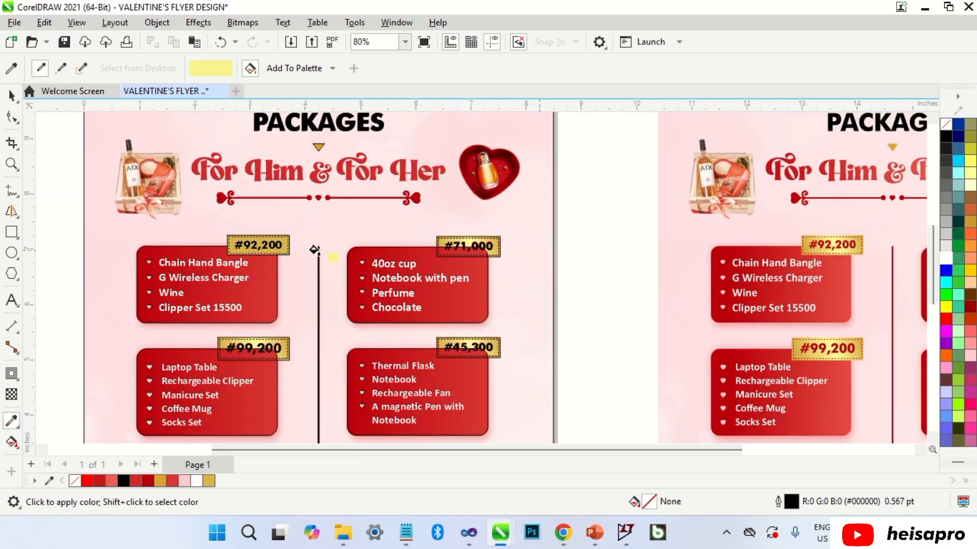
scroll(234, 247, up, 9)
click(218, 236)
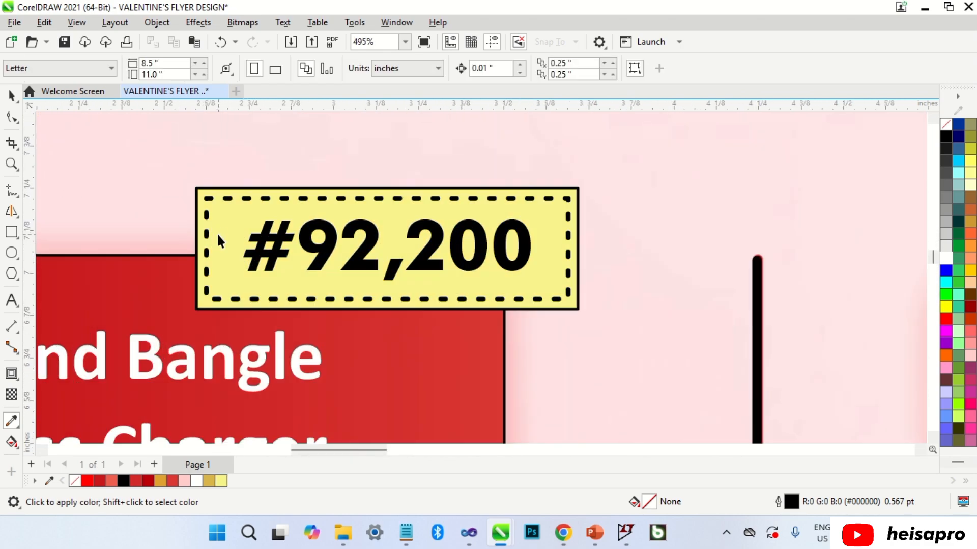
key(space)
click(213, 247)
Give the #92,200 tag a linear gold-to-bright-yellow-to-gold fountain fill with a middle stop.
click(9, 446)
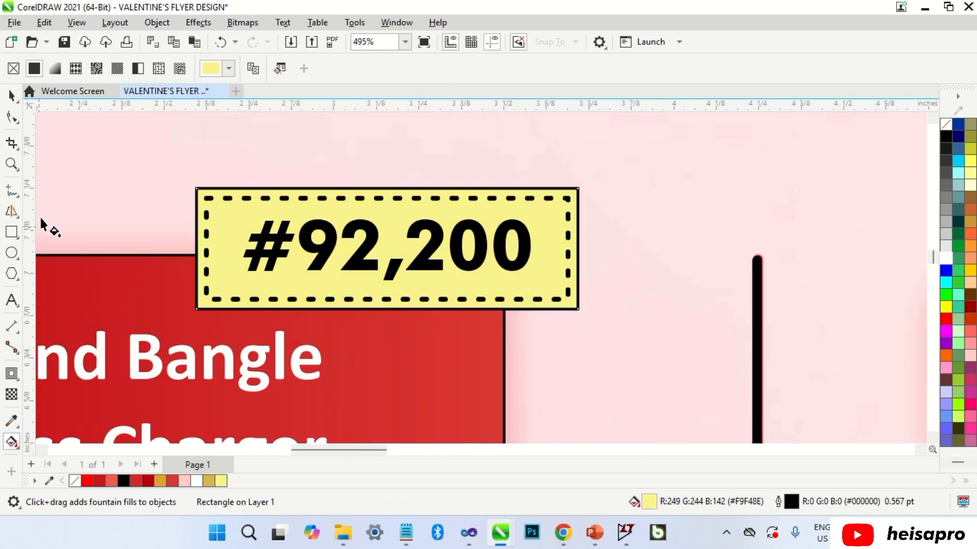
click(55, 68)
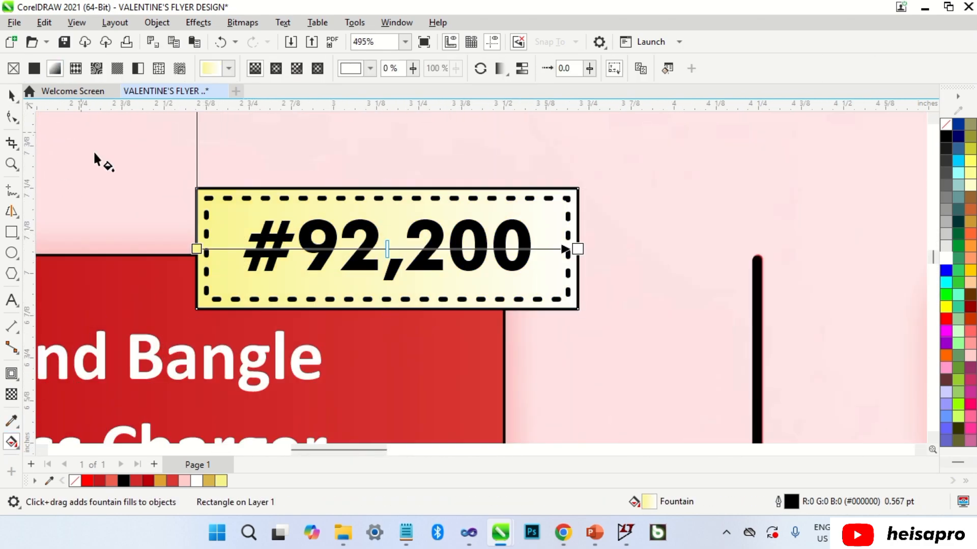
double_click(390, 248)
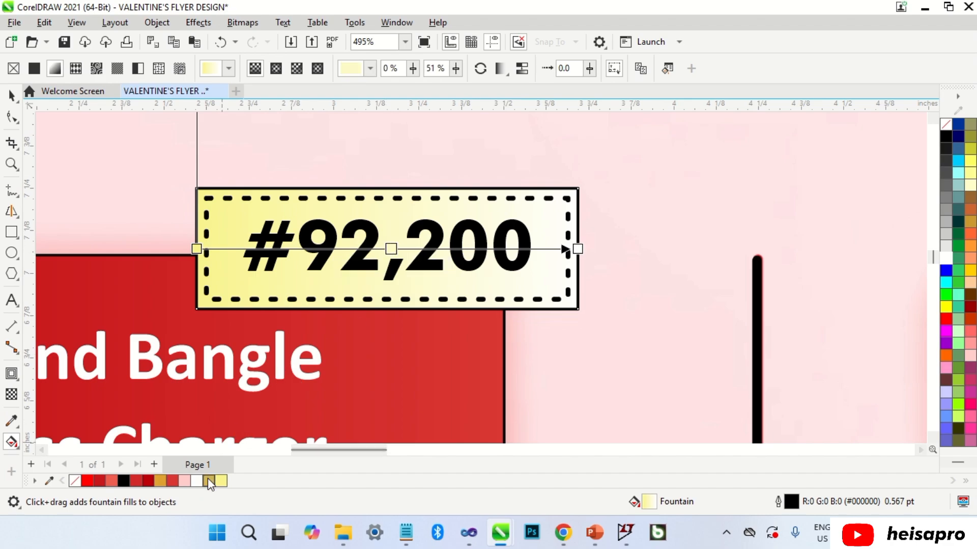
drag(212, 284, 196, 248)
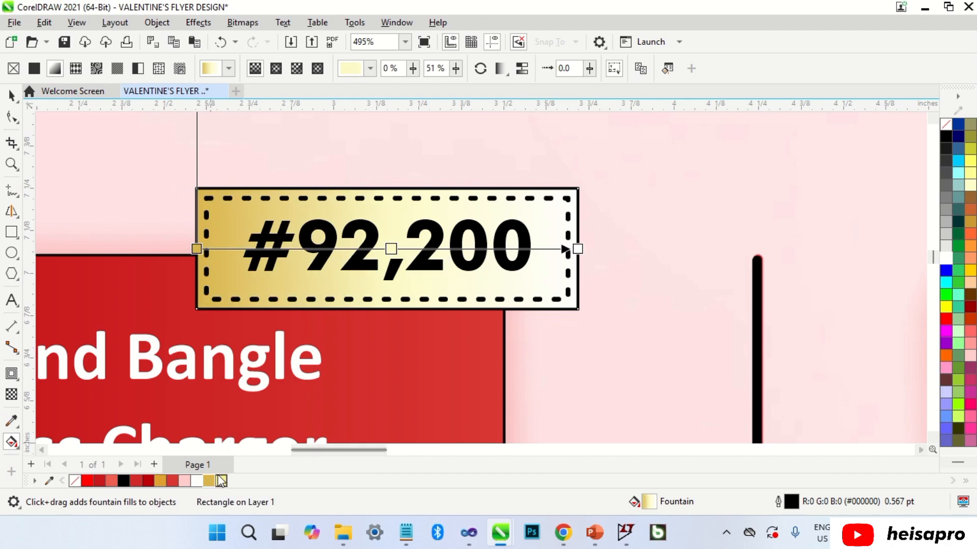
drag(221, 480, 308, 372)
drag(396, 259, 395, 260)
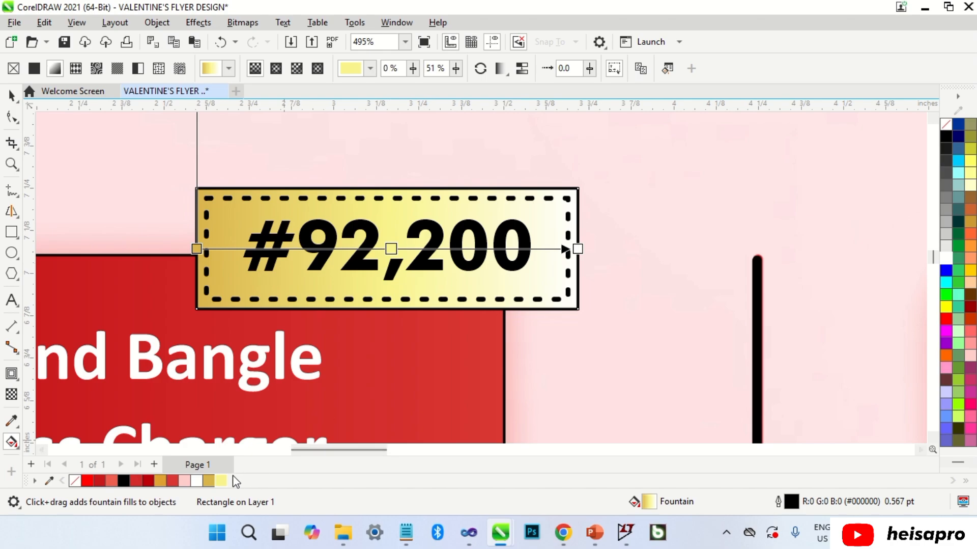
drag(579, 253, 578, 248)
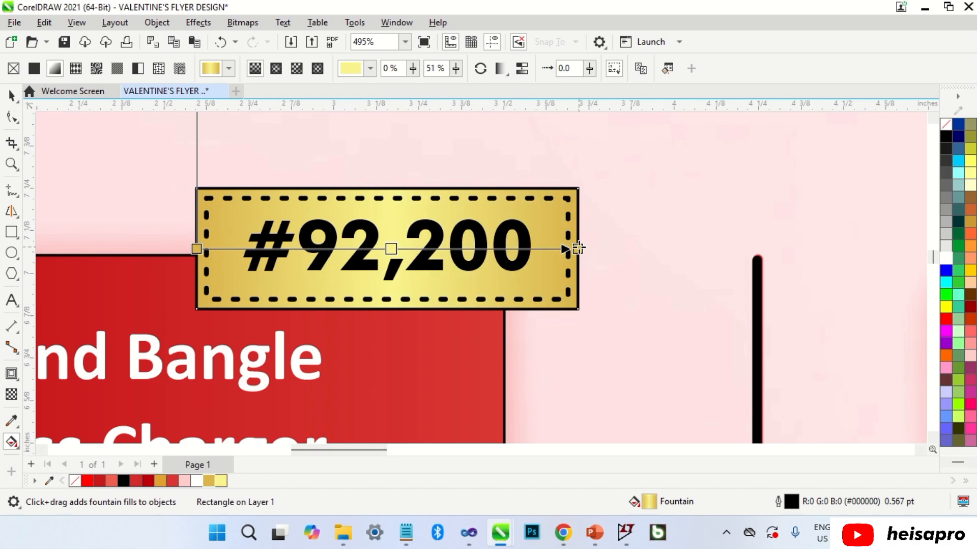
scroll(481, 204, down, 6)
Copy the gold fountain fill from the helper rectangle onto the #99,200 tag.
key(space)
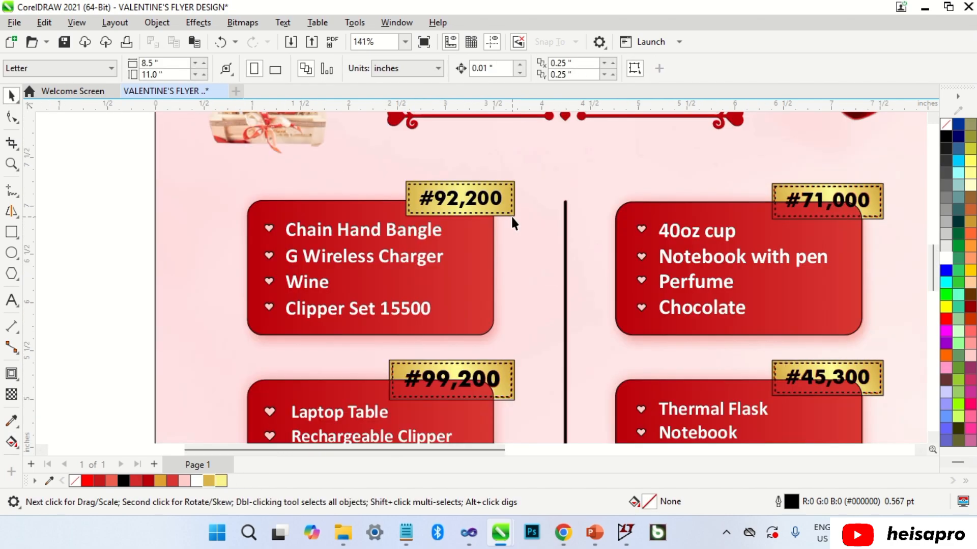
drag(498, 277, 533, 336)
scroll(533, 336, up, 5)
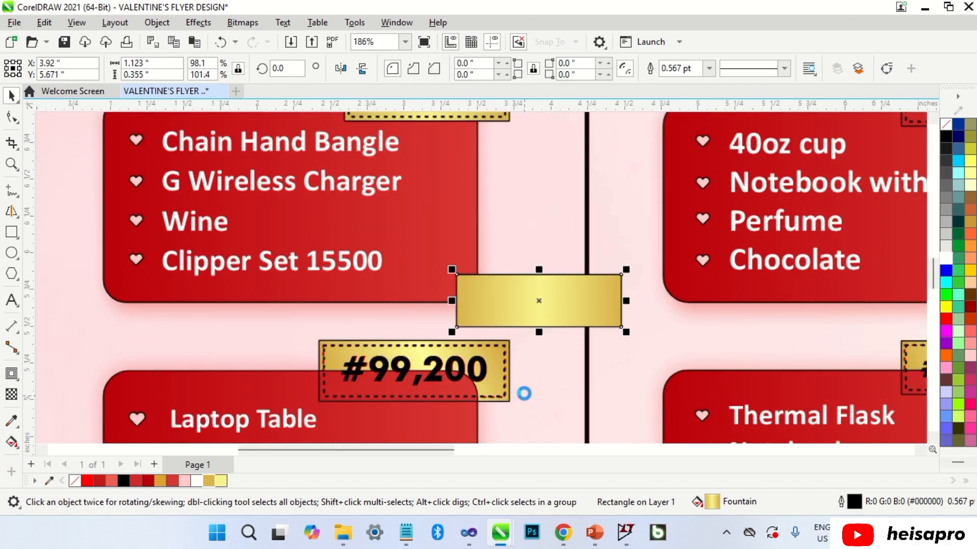
mouse_move(510, 294)
mouse_down()
mouse_move(489, 305)
mouse_move(497, 306)
mouse_up()
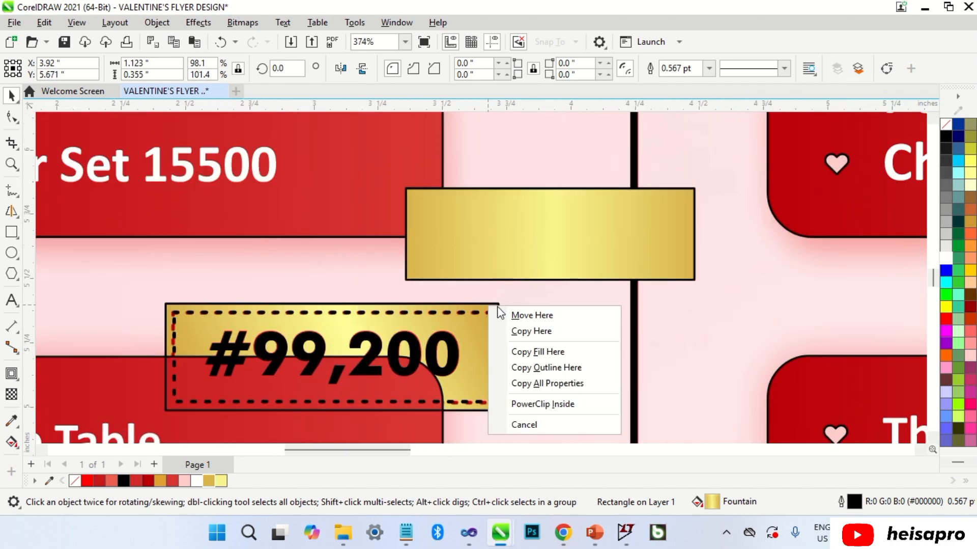
click(537, 353)
scroll(469, 204, down, 5)
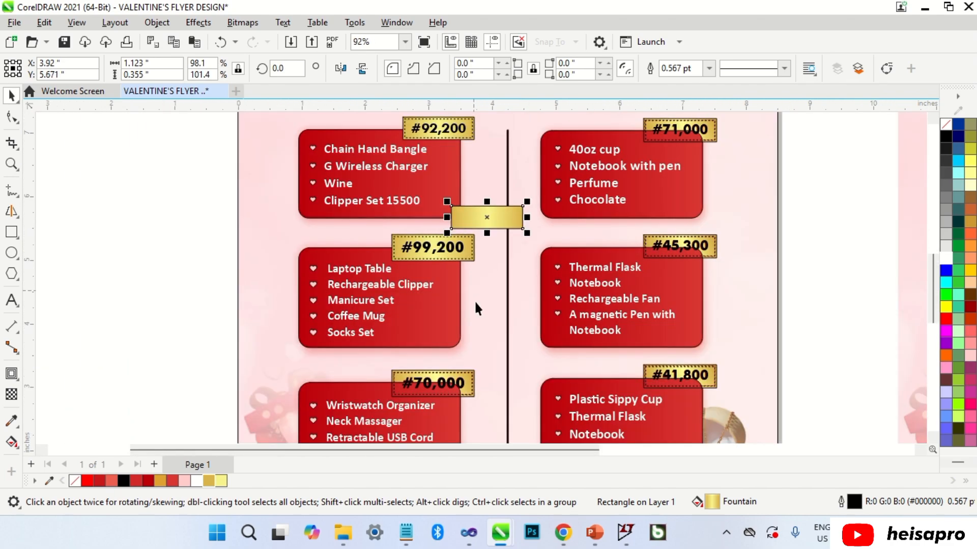
scroll(475, 393, up, 5)
Repeat the gold fill with Ctrl+R on the #70,000, #41,800, #45,300 and #71,000 tags.
click(470, 398)
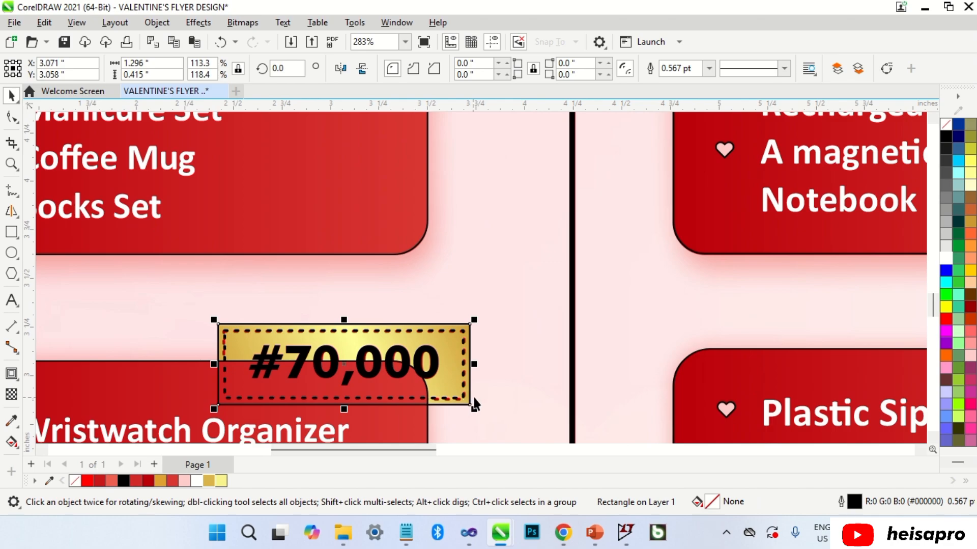
key(ctrl+r)
scroll(425, 362, down, 2)
scroll(836, 372, up, 2)
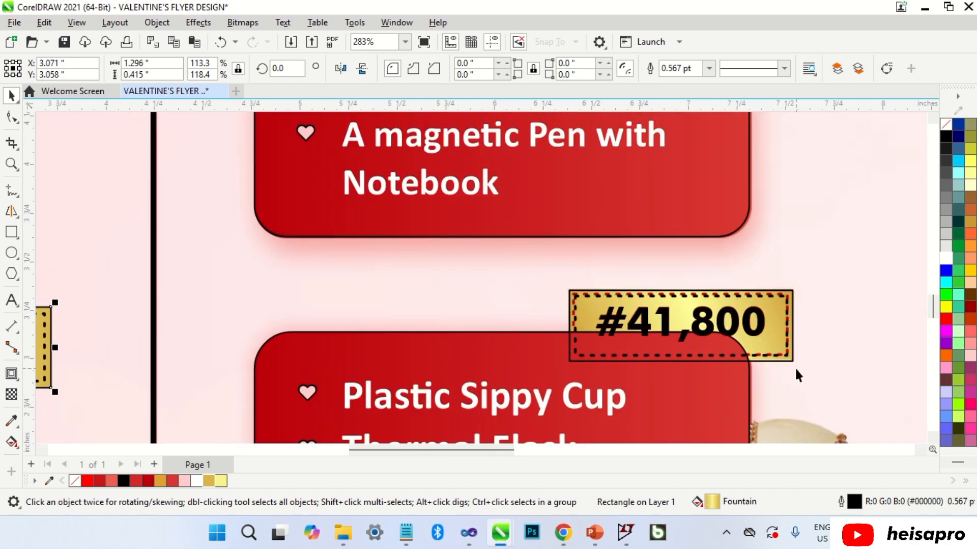
scroll(794, 367, up, 1)
click(792, 362)
key(ctrl+r)
scroll(741, 394, down, 1)
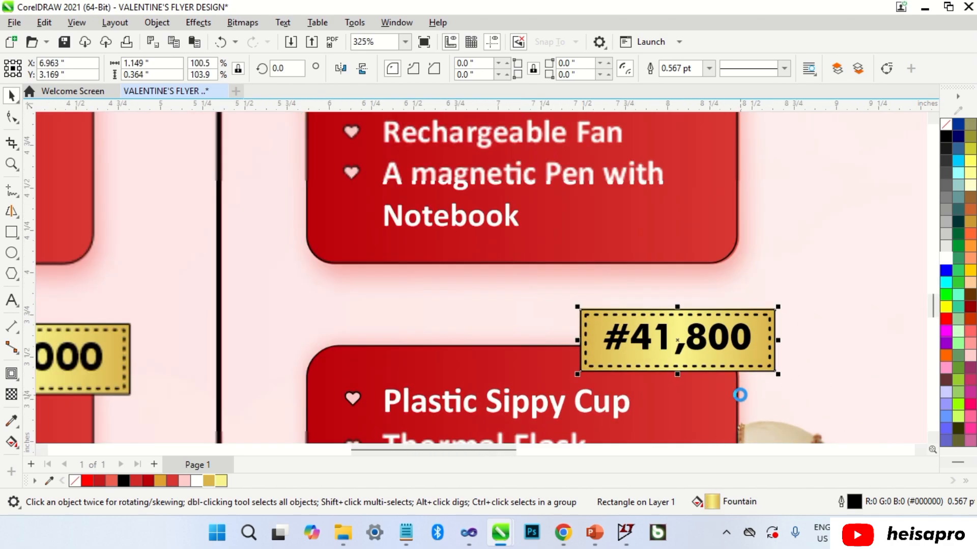
scroll(741, 394, down, 2)
scroll(752, 172, up, 2)
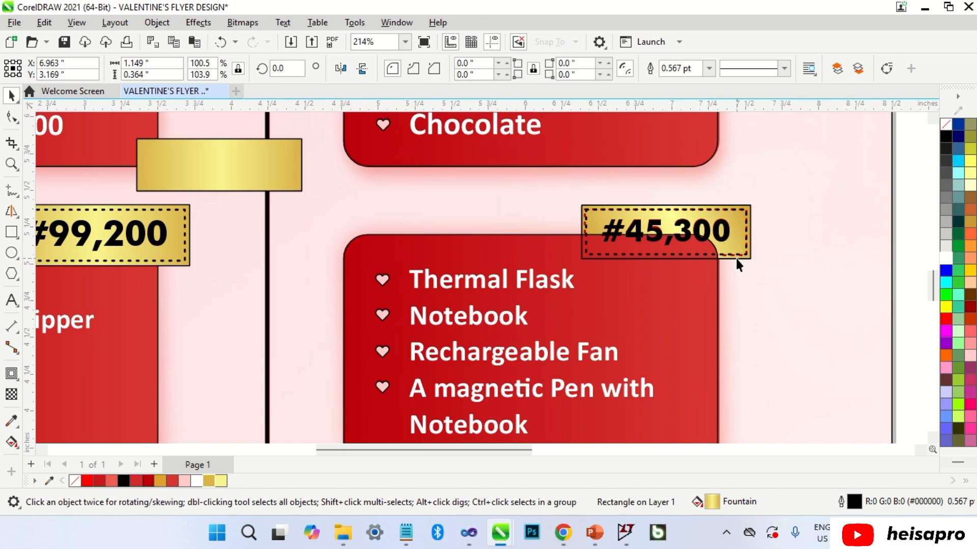
click(733, 251)
key(ctrl+r)
scroll(657, 306, down, 2)
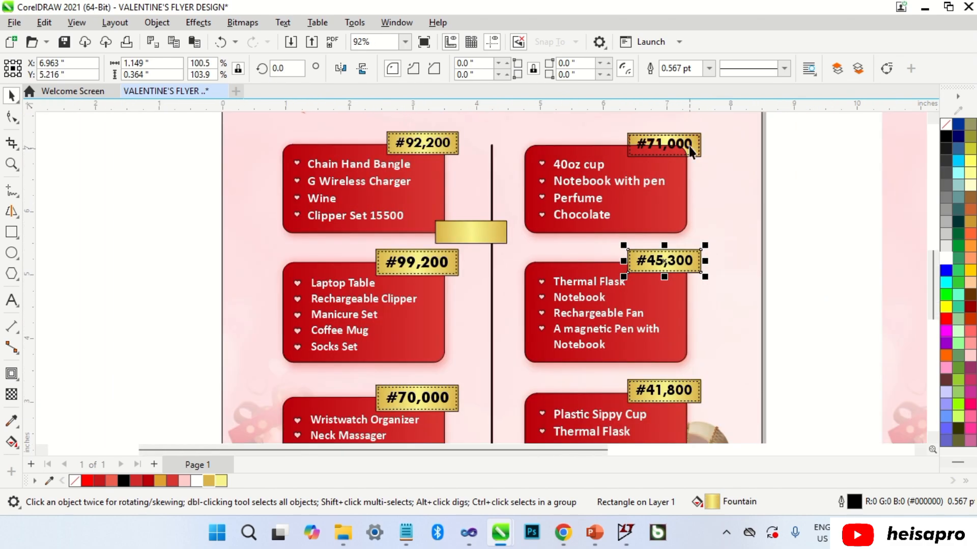
scroll(697, 117, up, 2)
click(711, 155)
click(701, 152)
key(ctrl+r)
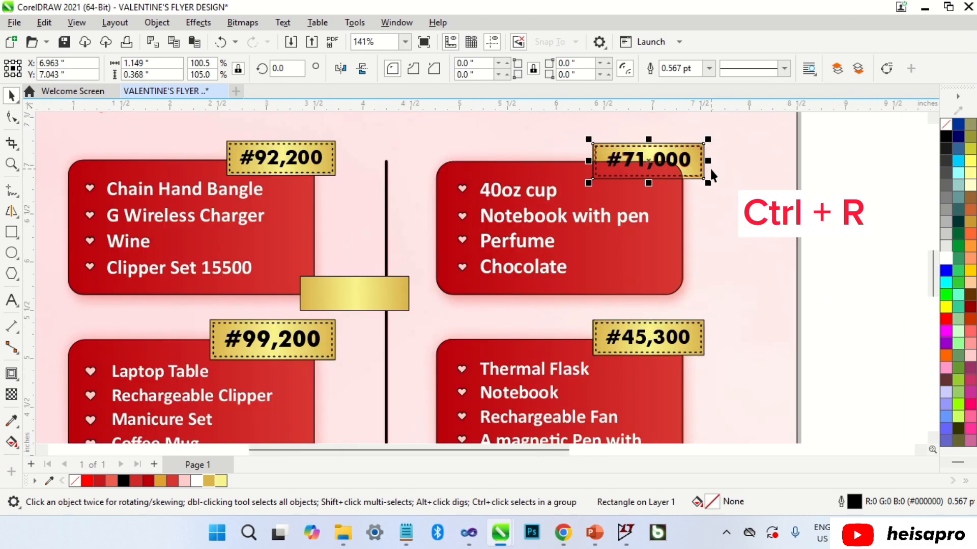
Remove the spare gold helper rectangle.
click(349, 300)
key(Escape)
scroll(283, 249, down, 3)
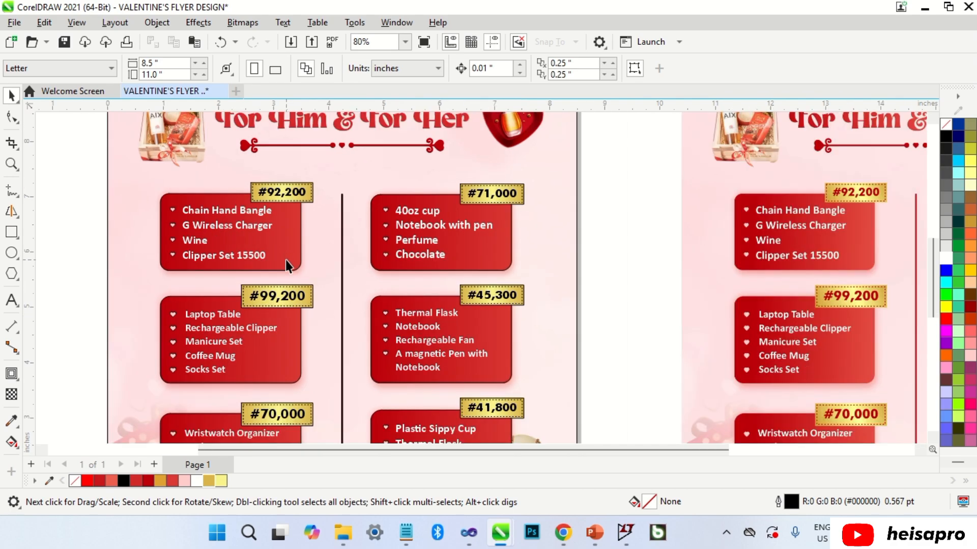
Sample the reference flyer's red and apply it to the #92,200 and #99,200 prices.
click(12, 424)
scroll(850, 300, up, 4)
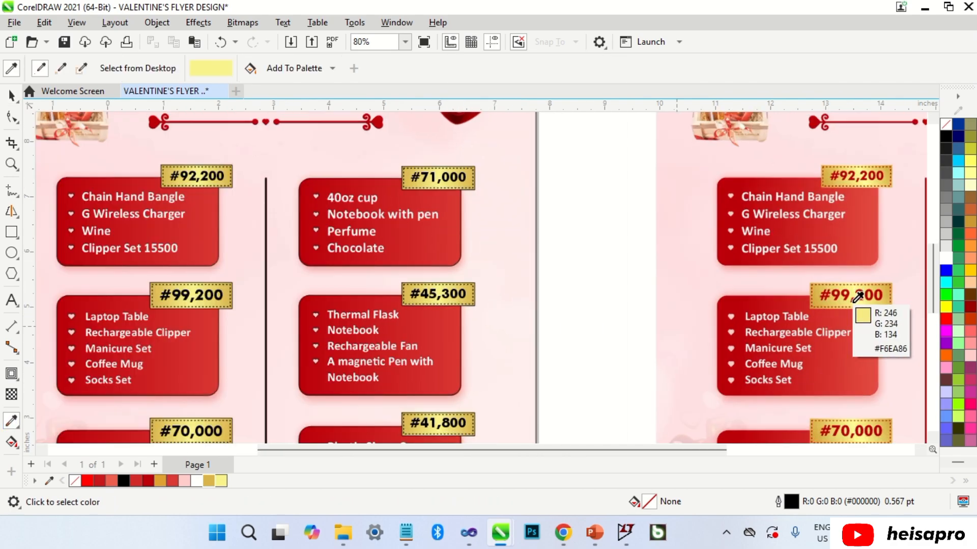
scroll(848, 292, up, 1)
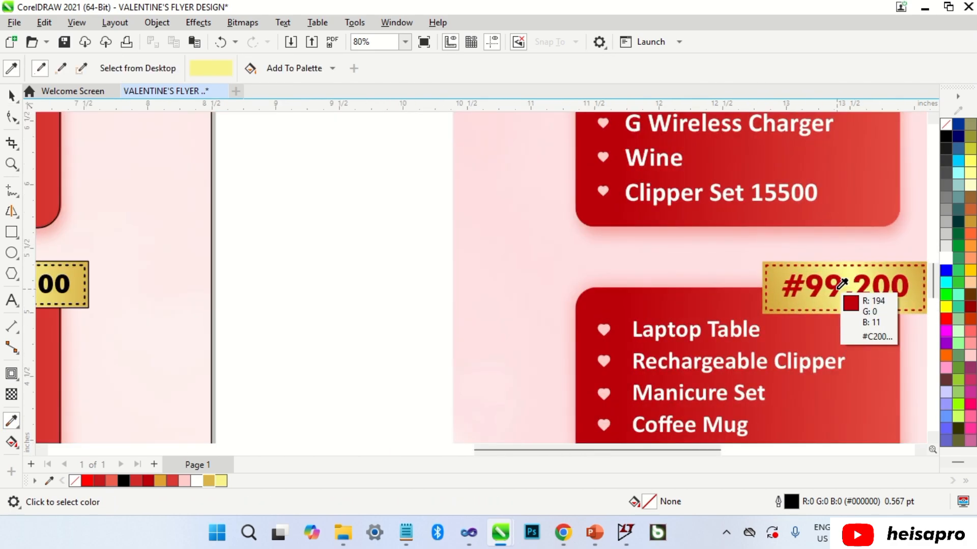
click(843, 284)
scroll(806, 332, down, 4)
scroll(251, 211, up, 5)
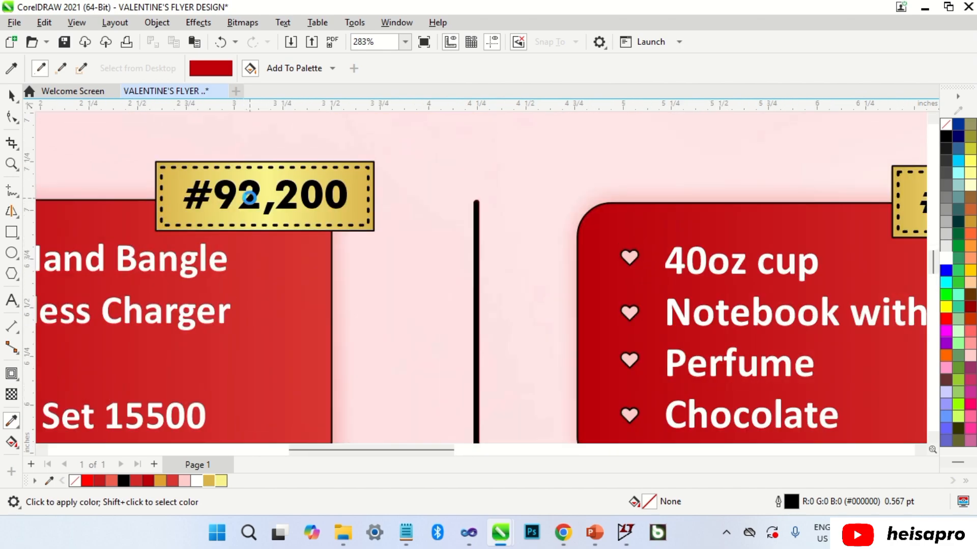
scroll(249, 197, up, 2)
click(251, 194)
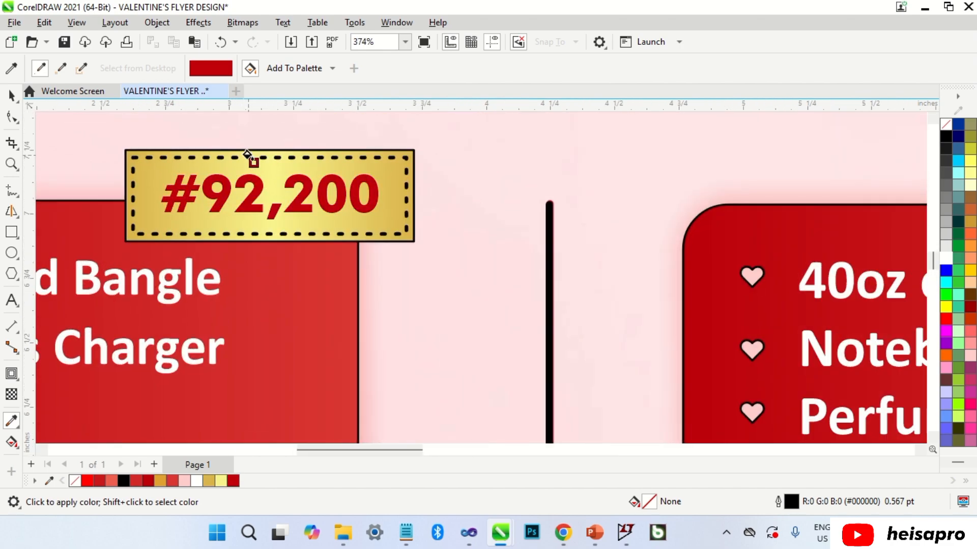
scroll(249, 158, down, 6)
scroll(316, 325, up, 6)
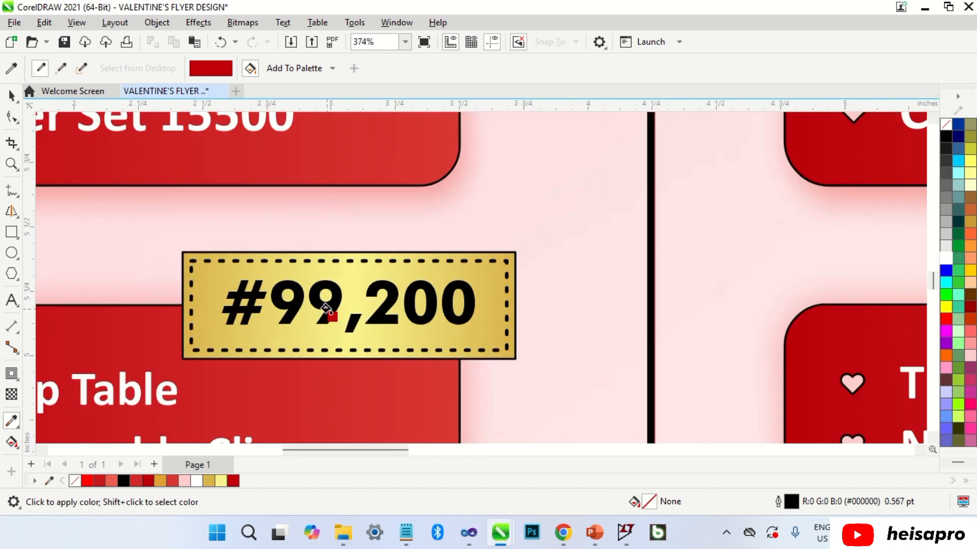
click(326, 308)
Apply the same red to the #70,000, #41,800, #45,300 and #71,000 price texts.
scroll(325, 261, down, 7)
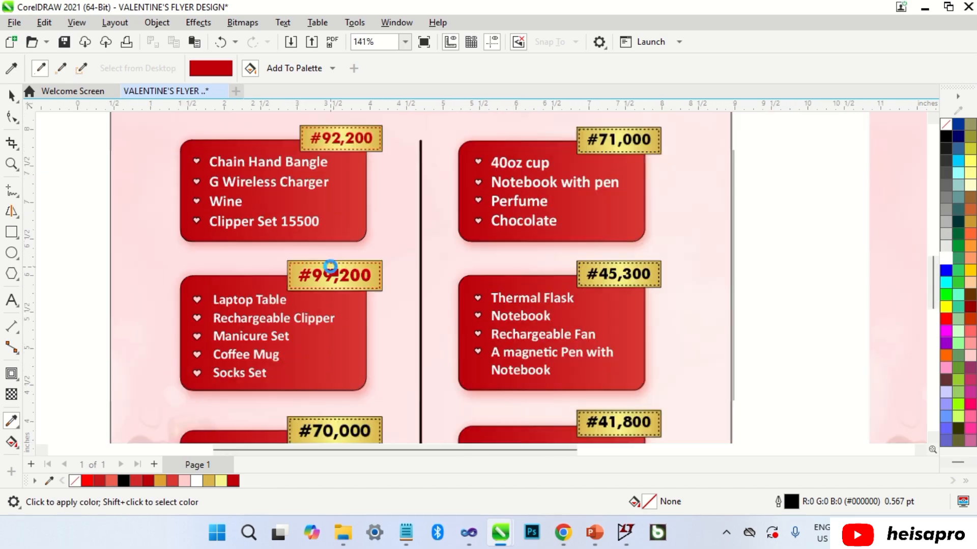
scroll(313, 408, up, 3)
scroll(328, 350, up, 1)
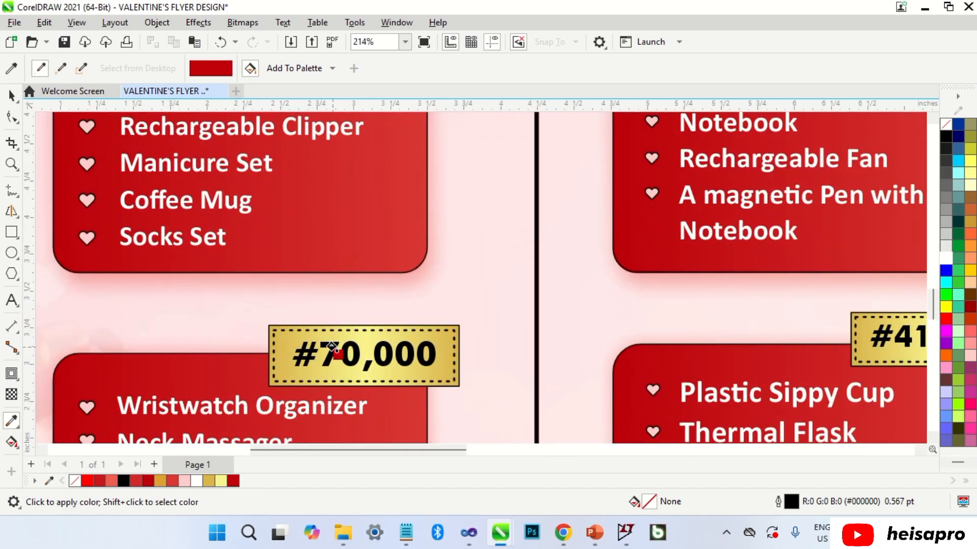
click(332, 346)
scroll(333, 336, up, 4)
scroll(328, 318, down, 6)
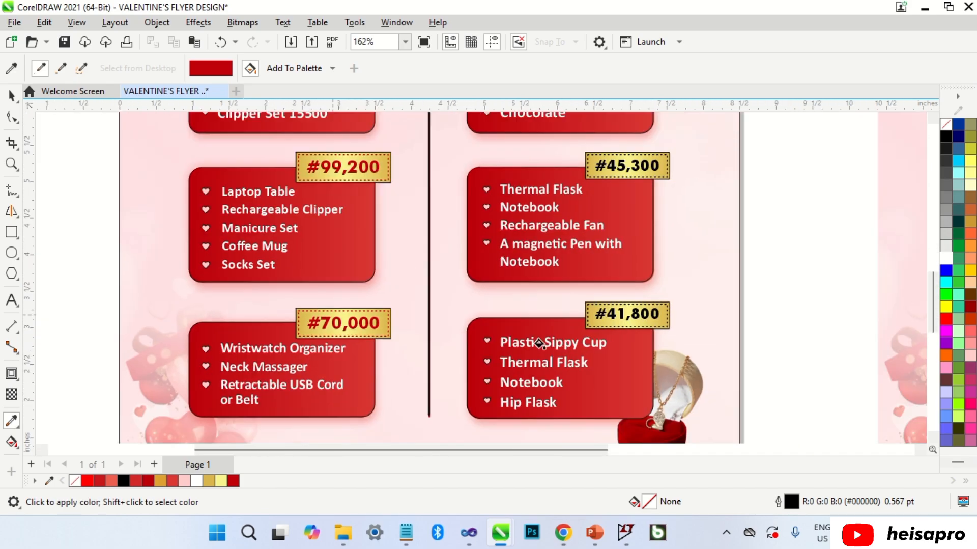
scroll(639, 307, up, 8)
click(588, 321)
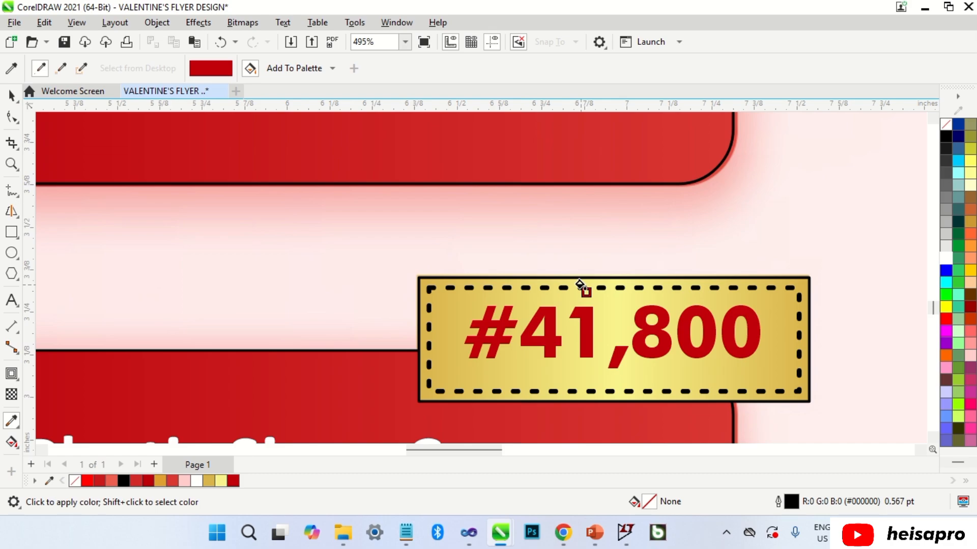
scroll(580, 288, down, 6)
scroll(557, 244, up, 4)
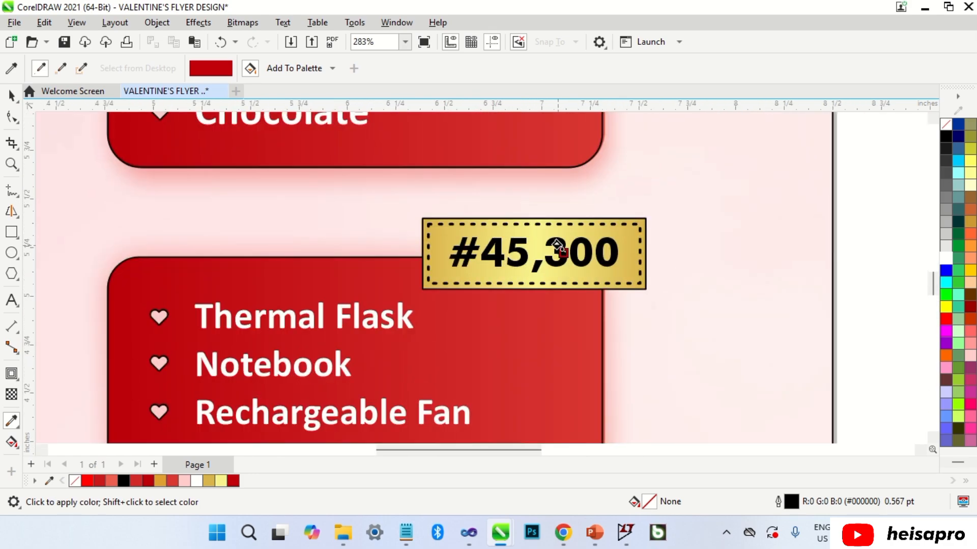
click(565, 244)
scroll(560, 232, down, 4)
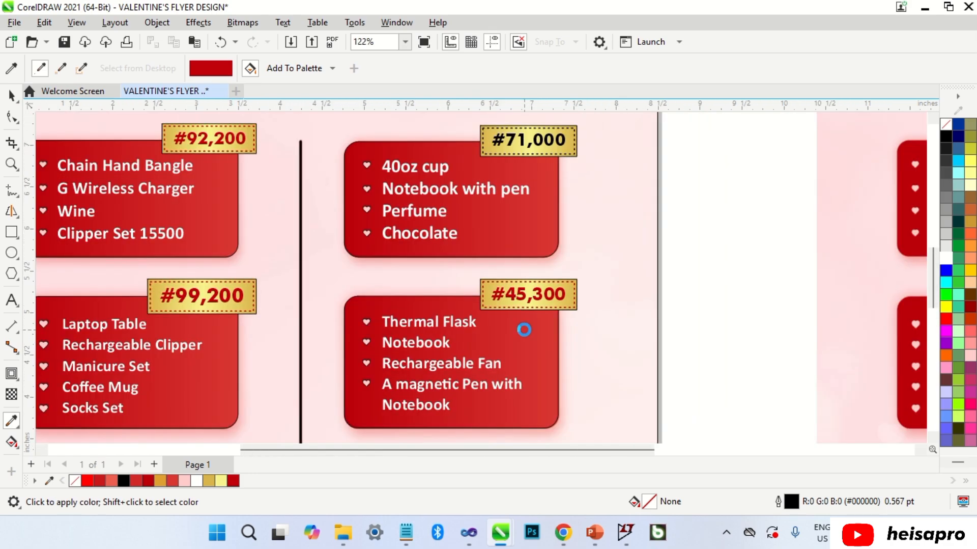
scroll(524, 326, up, 4)
click(524, 218)
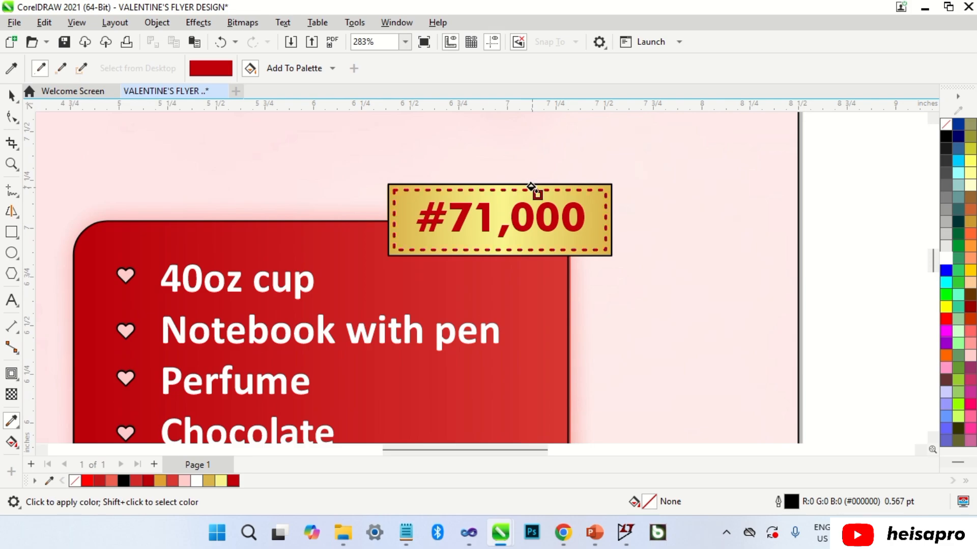
key(space)
scroll(582, 202, down, 5)
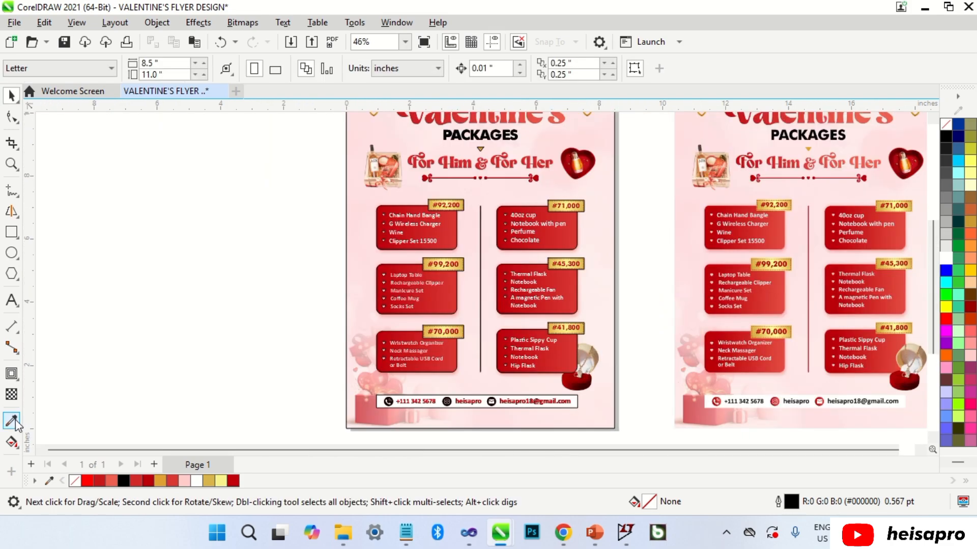
Colour the centre divider line with the red sampled from the reference flyer.
click(11, 420)
scroll(817, 289, up, 1)
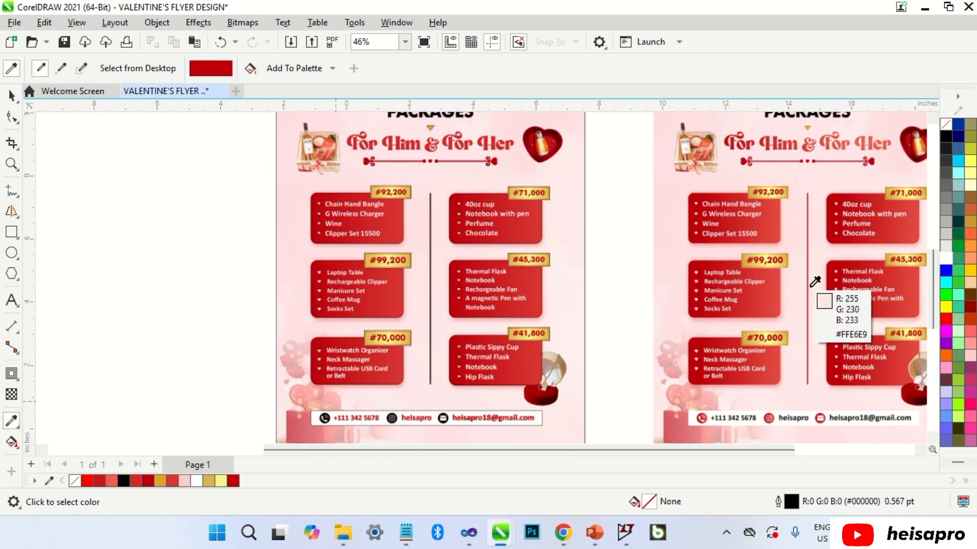
scroll(815, 281, up, 3)
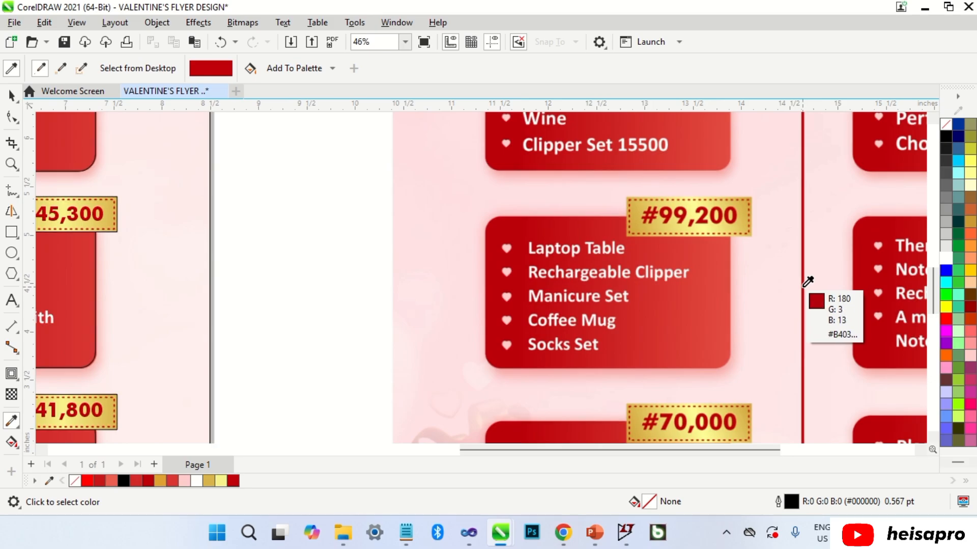
click(809, 281)
scroll(804, 283, down, 3)
scroll(308, 283, up, 3)
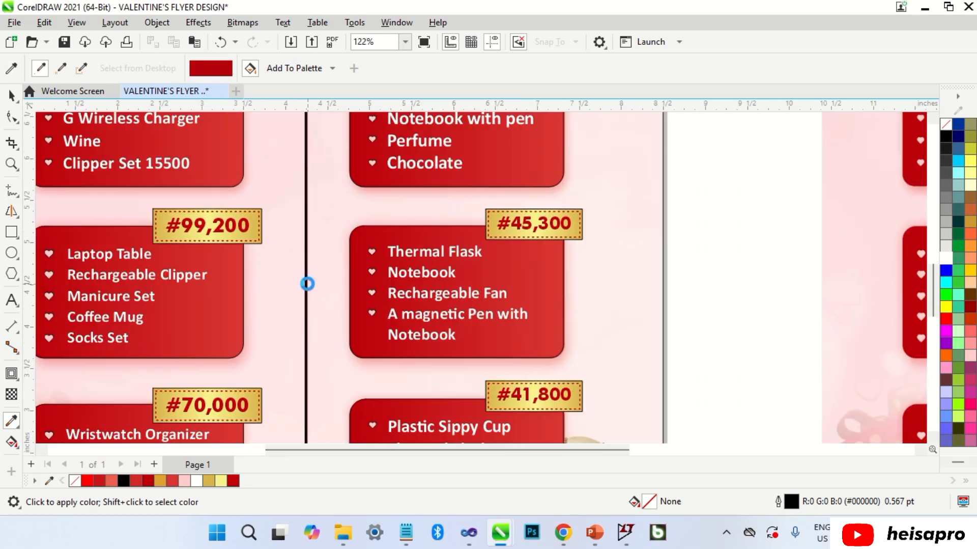
click(303, 282)
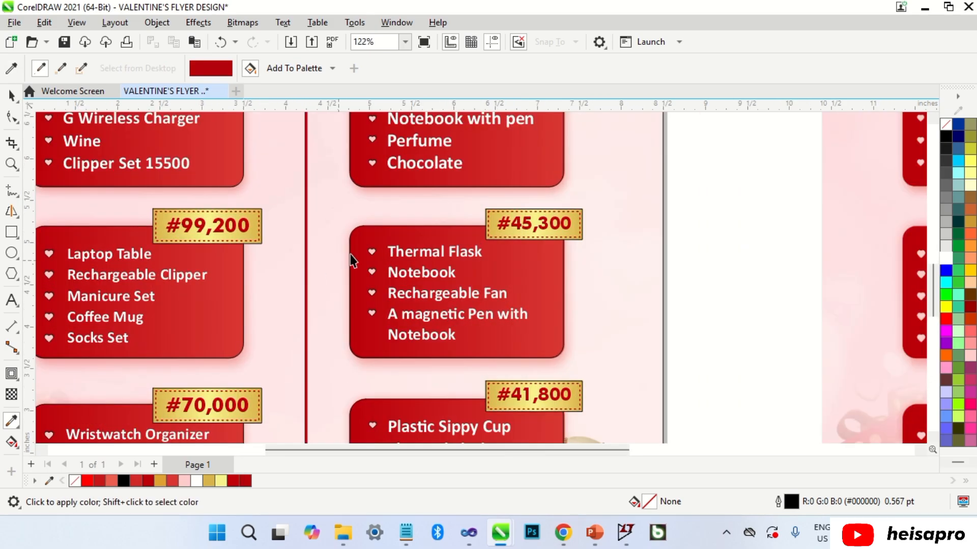
key(space)
Copy the red box fill onto the phone, Instagram and e-mail icons.
scroll(306, 282, down, 2)
scroll(343, 248, up, 1)
click(345, 247)
drag(345, 247, 241, 321)
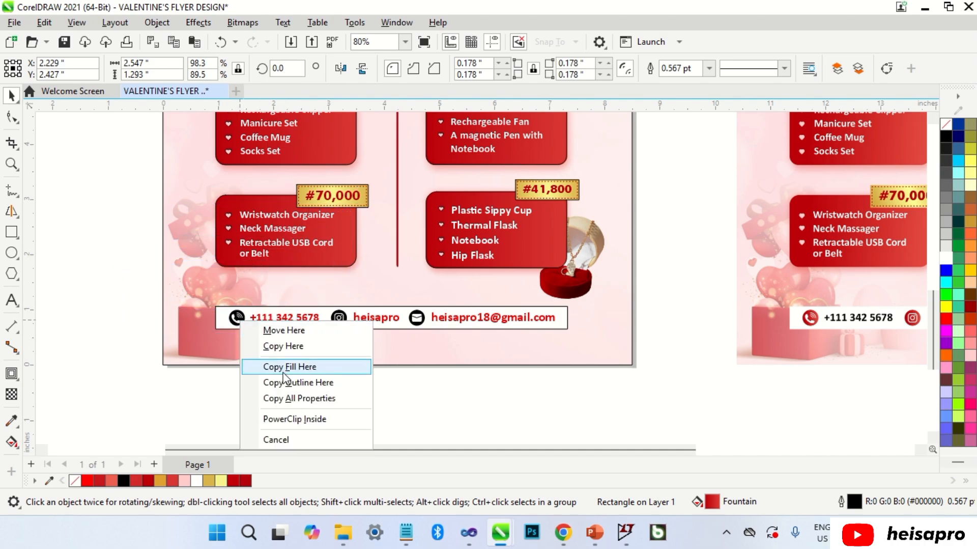
click(283, 372)
click(338, 317)
key(ctrl+r)
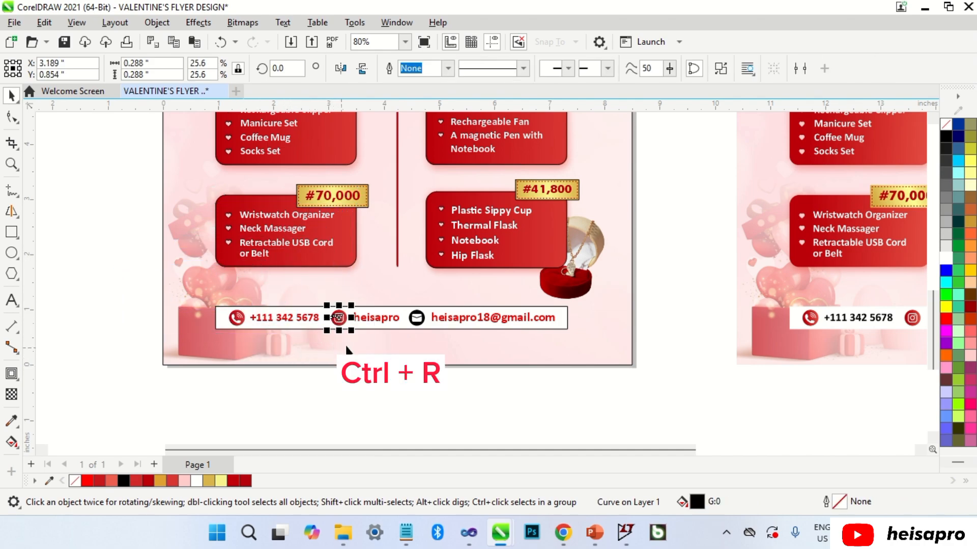
click(415, 319)
click(388, 373)
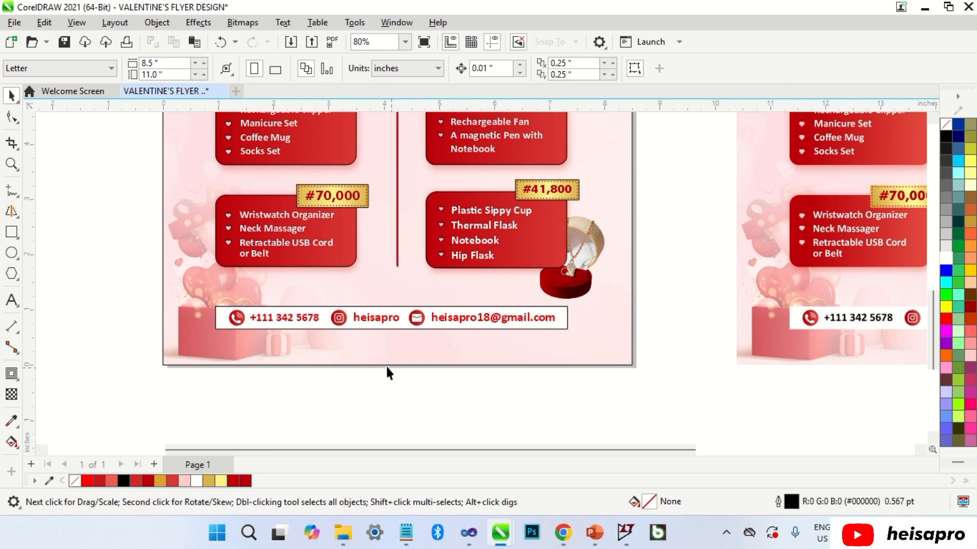
Make the phone-number, heisapro and e-mail contact texts black.
click(317, 320)
shift+click(391, 321)
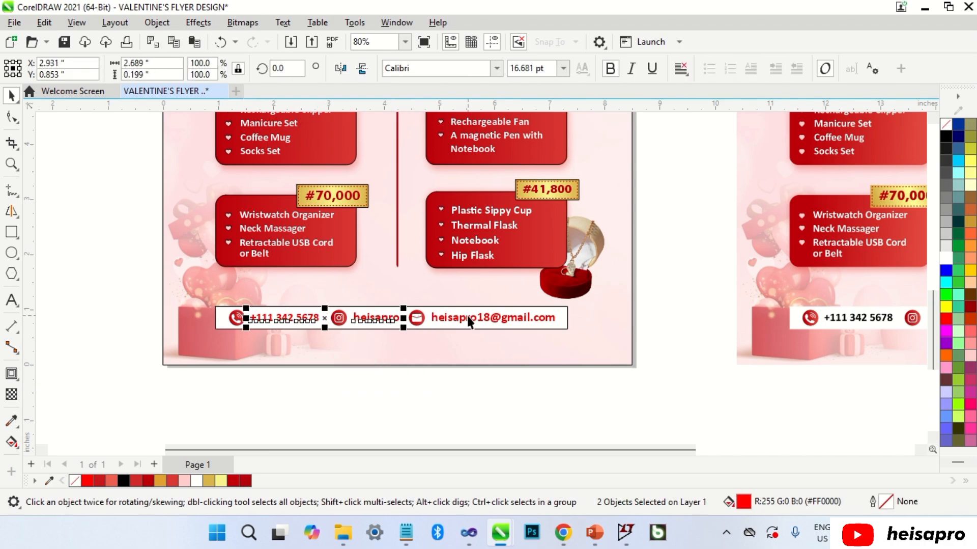
shift+click(468, 316)
click(947, 136)
click(712, 235)
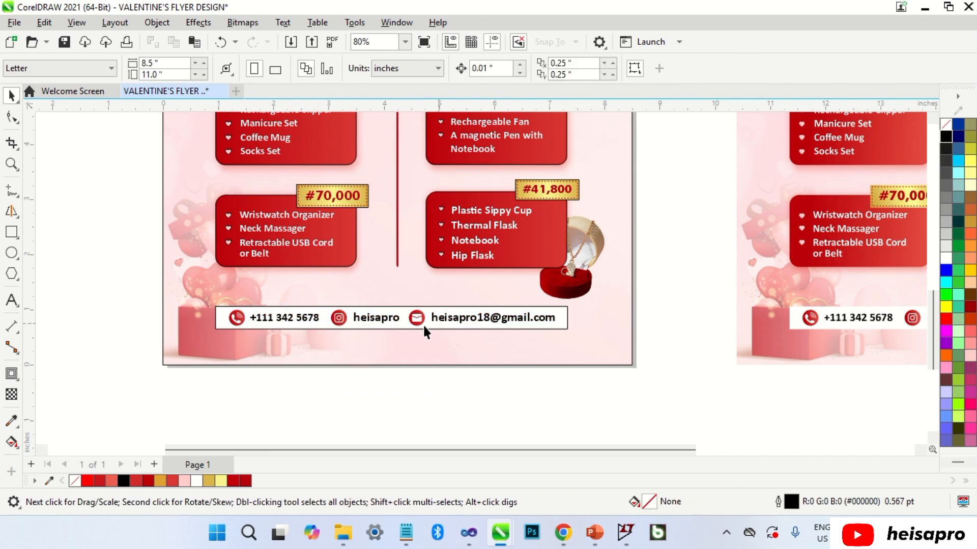
scroll(363, 340, down, 4)
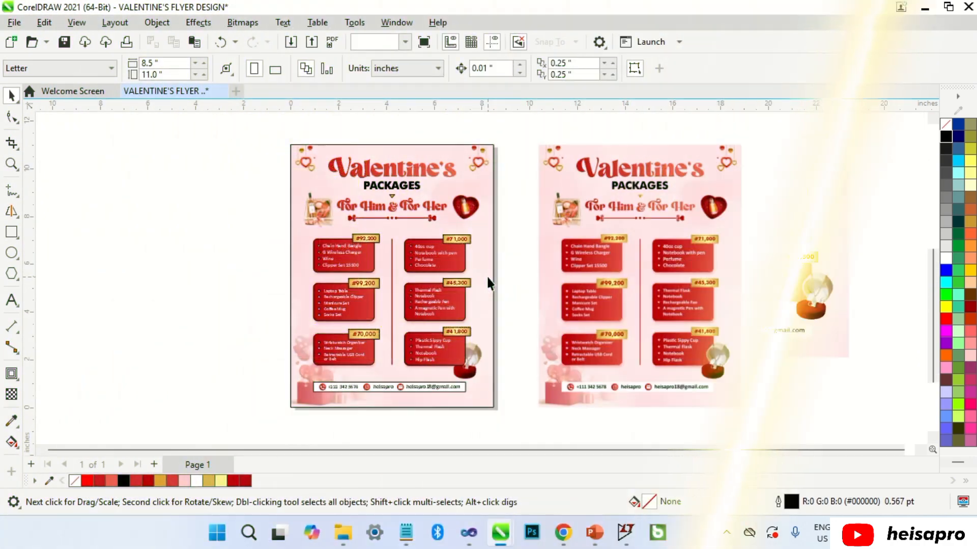
Try moving the reference flyer image aside, then undo to restore its position.
click(488, 279)
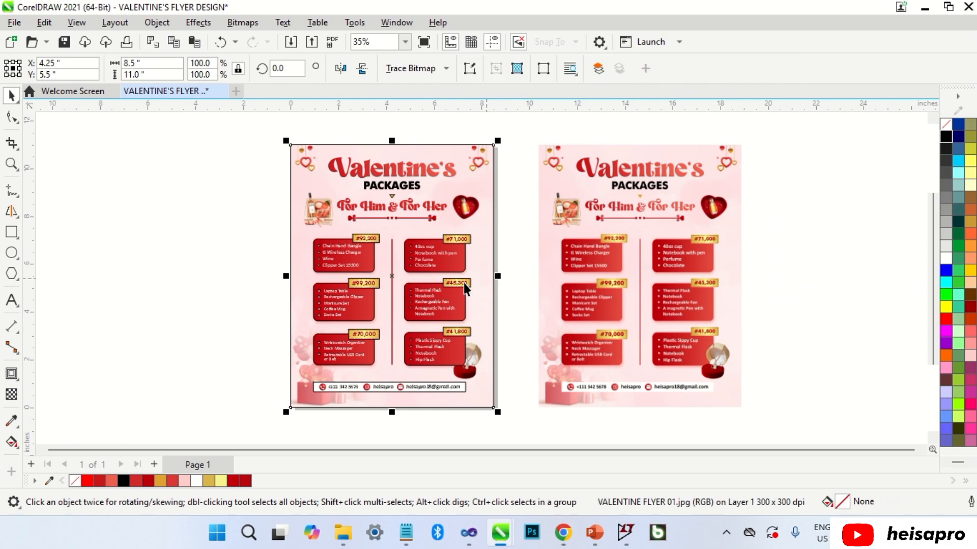
drag(393, 275, 159, 277)
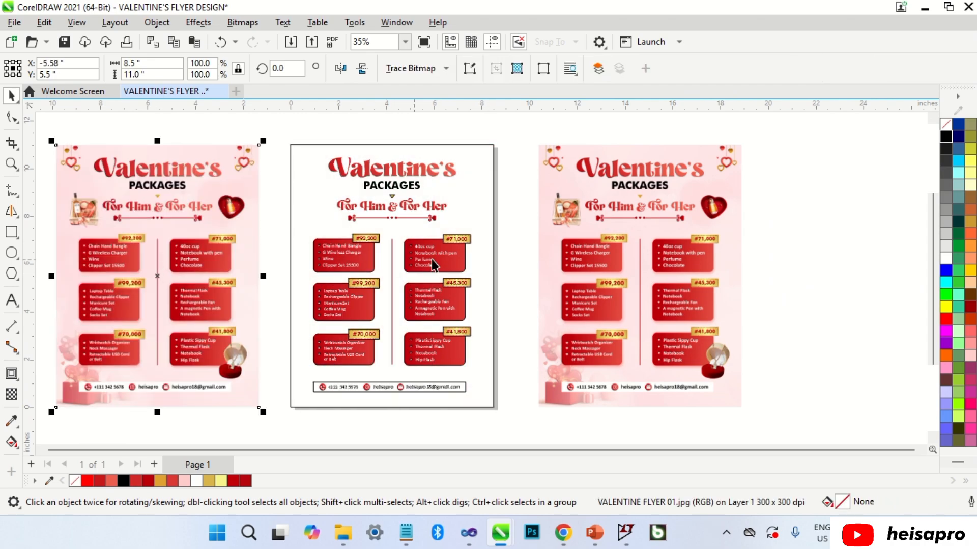
key(ctrl+z)
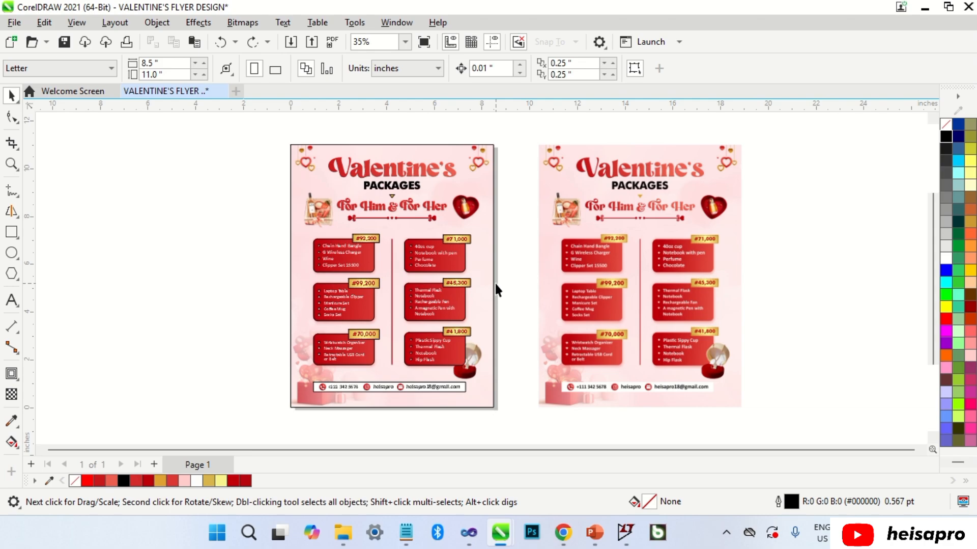
Remove the outlines from the #92,200 tag and the Chain Hand Bangle box.
scroll(336, 247, up, 5)
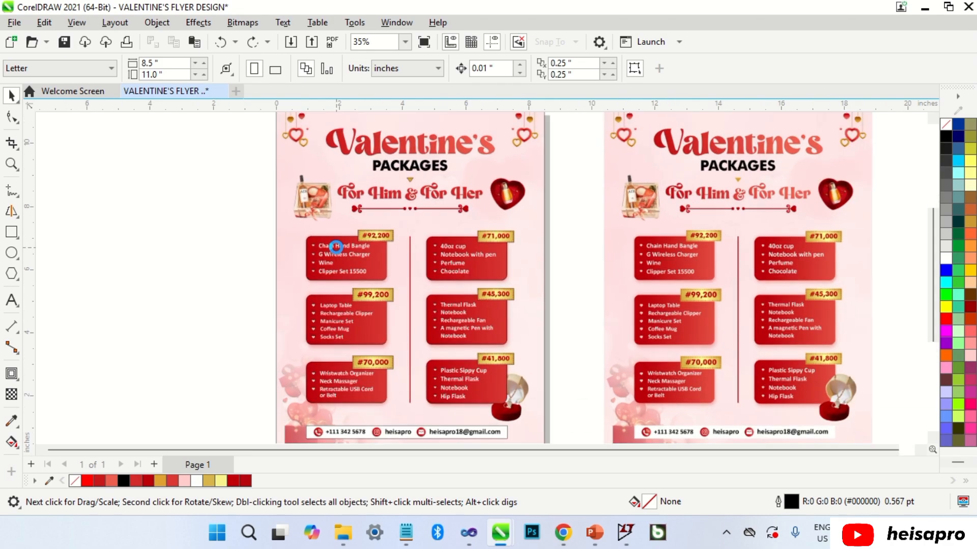
scroll(370, 244, up, 1)
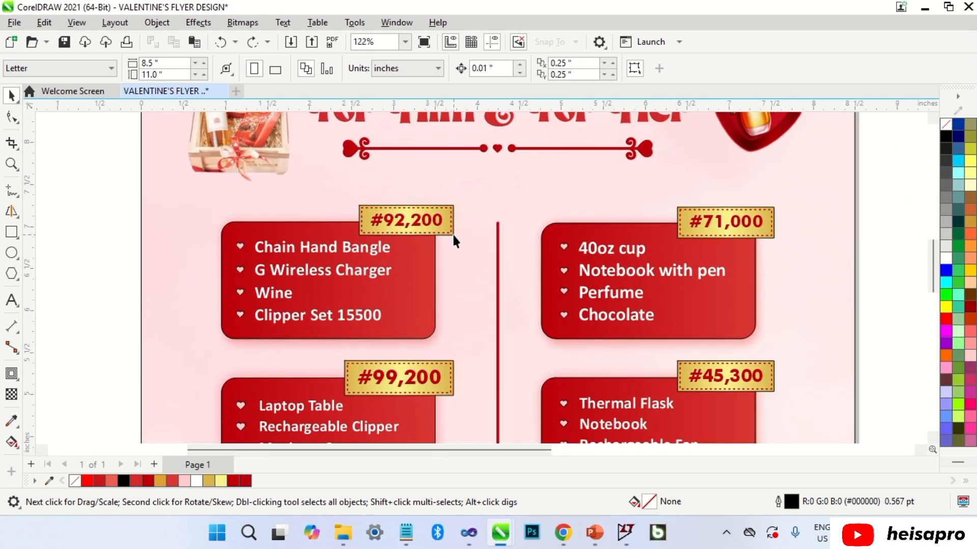
click(453, 233)
shift+click(426, 273)
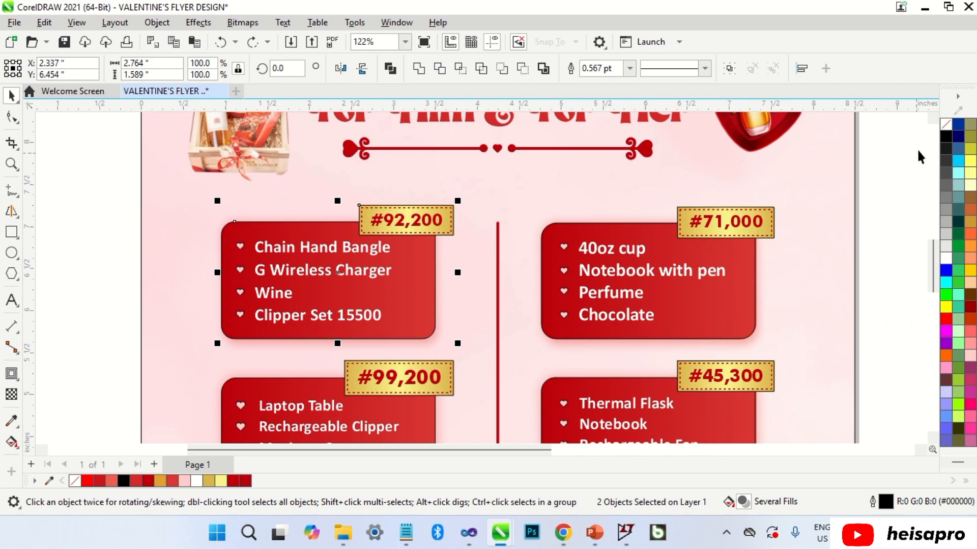
right_click(946, 123)
Select the #71,000 and #45,300 tags with the 40oz cup and Thermal Flask boxes.
click(772, 234)
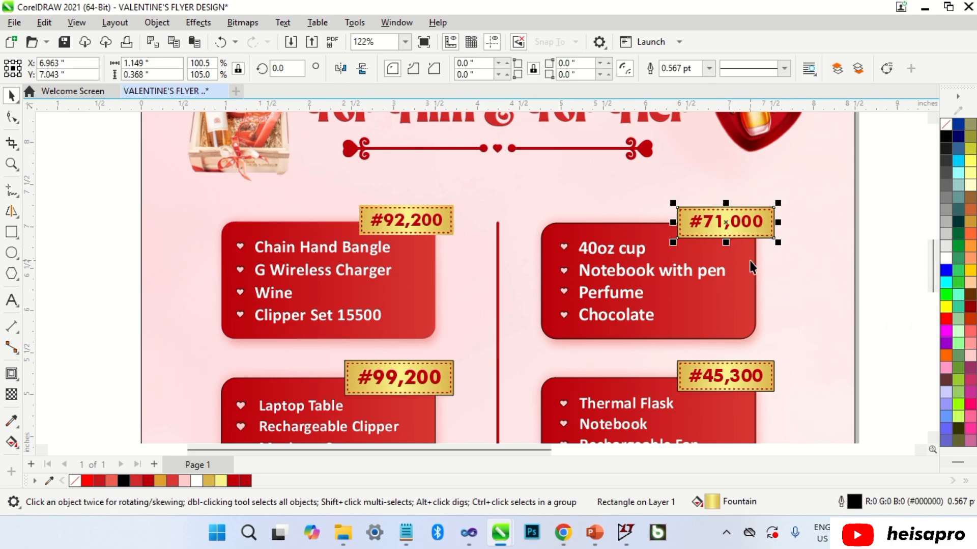
shift+click(747, 261)
scroll(778, 392, up, 2)
scroll(778, 392, up, 1)
shift+click(775, 382)
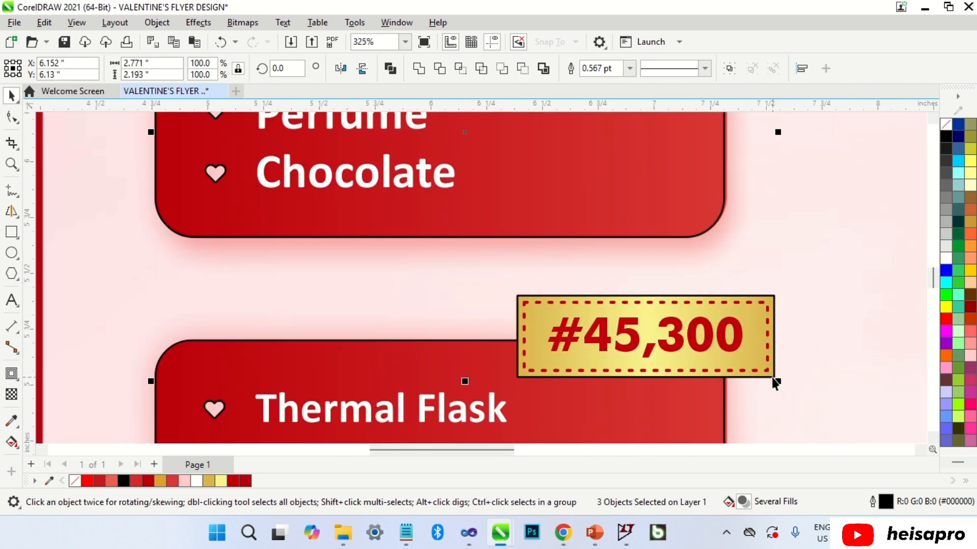
shift+click(723, 398)
scroll(700, 231, down, 5)
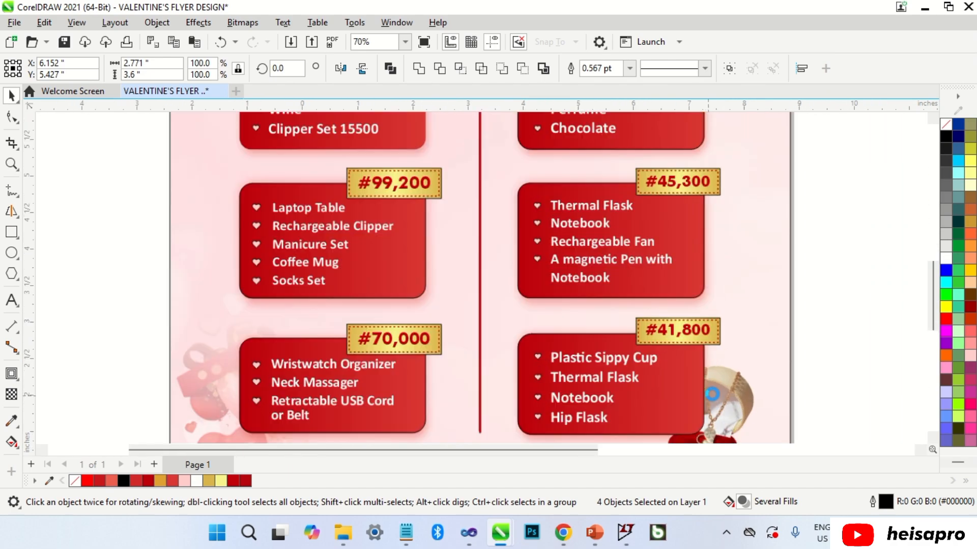
scroll(710, 339, up, 5)
Add the #41,800 tag and the last two price cards to the selection.
shift+click(714, 313)
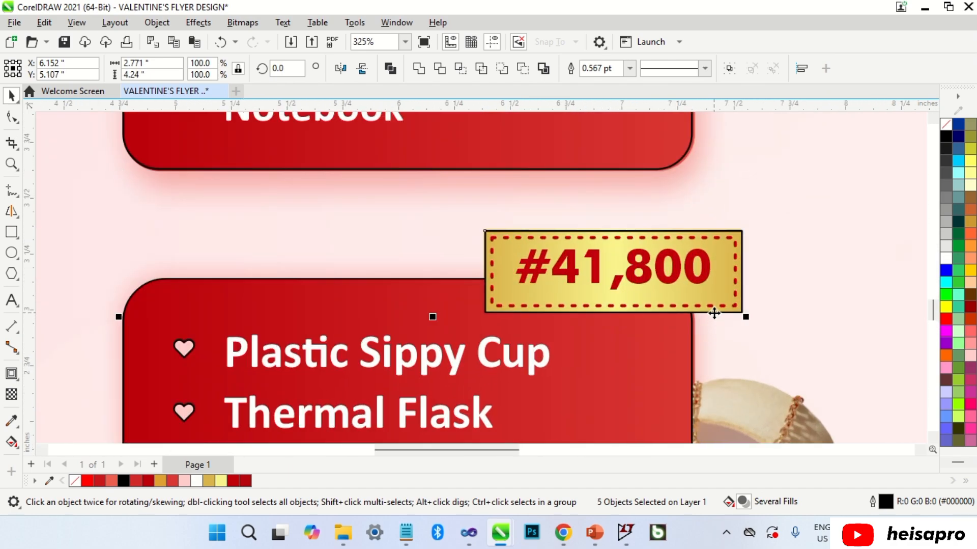
scroll(728, 318, down, 3)
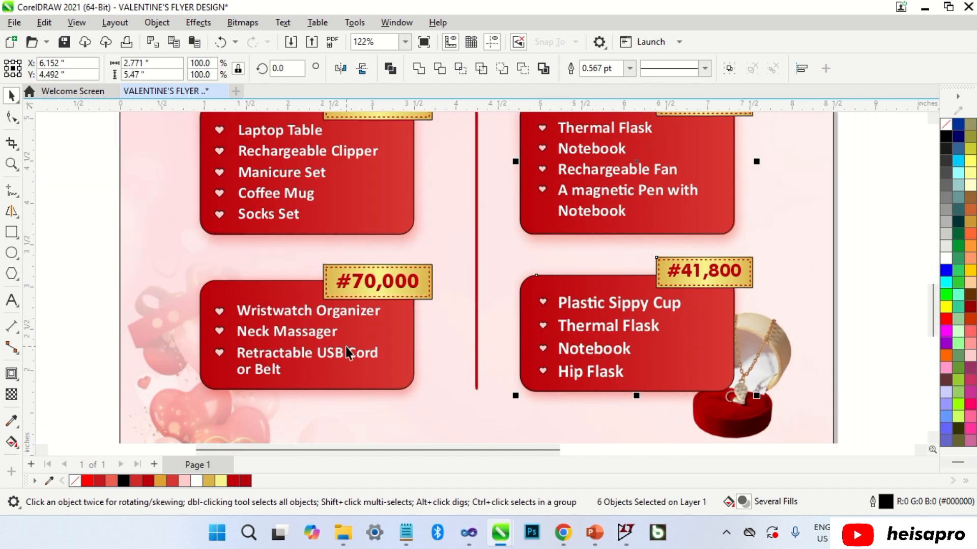
scroll(425, 344, up, 2)
scroll(498, 210, up, 1)
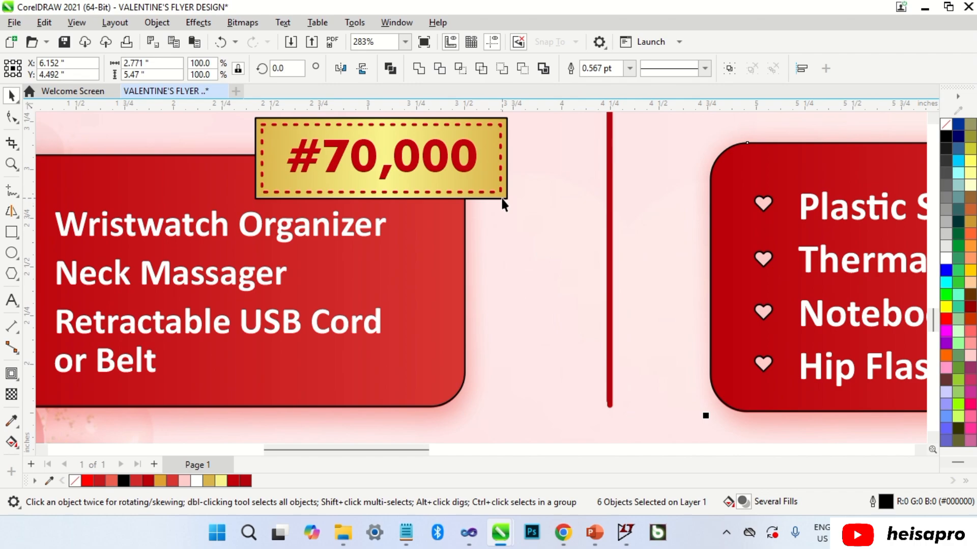
shift+click(464, 230)
scroll(465, 225, down, 3)
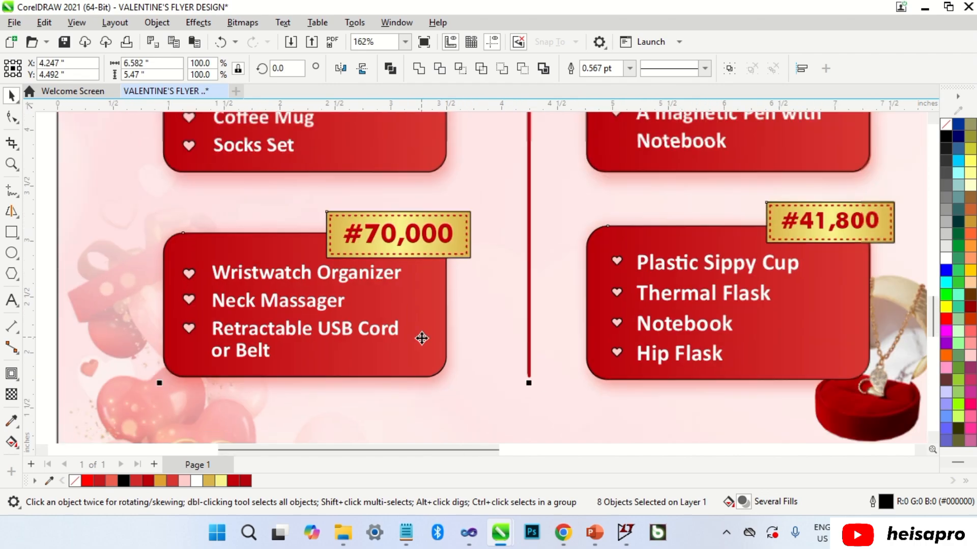
scroll(416, 232, down, 2)
scroll(434, 208, up, 4)
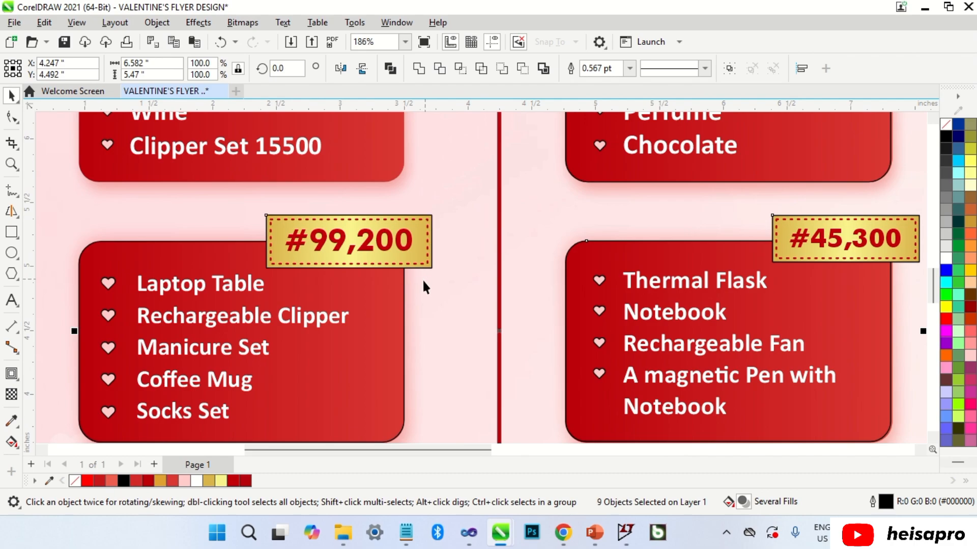
shift+click(404, 287)
scroll(395, 364, down, 7)
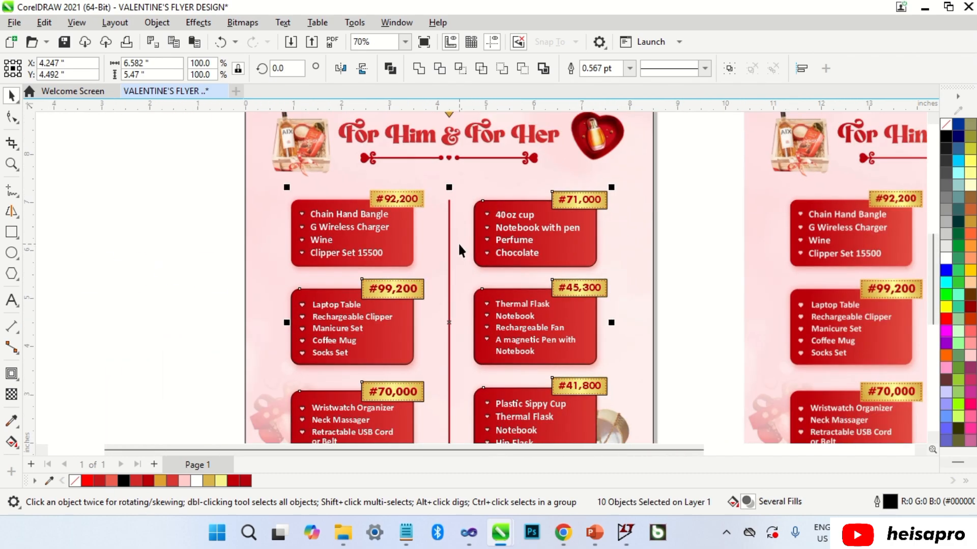
Remove outlines from the selected cards and the left and middle columns' heart bullets.
key(ctrl+r)
drag(266, 172, 272, 190)
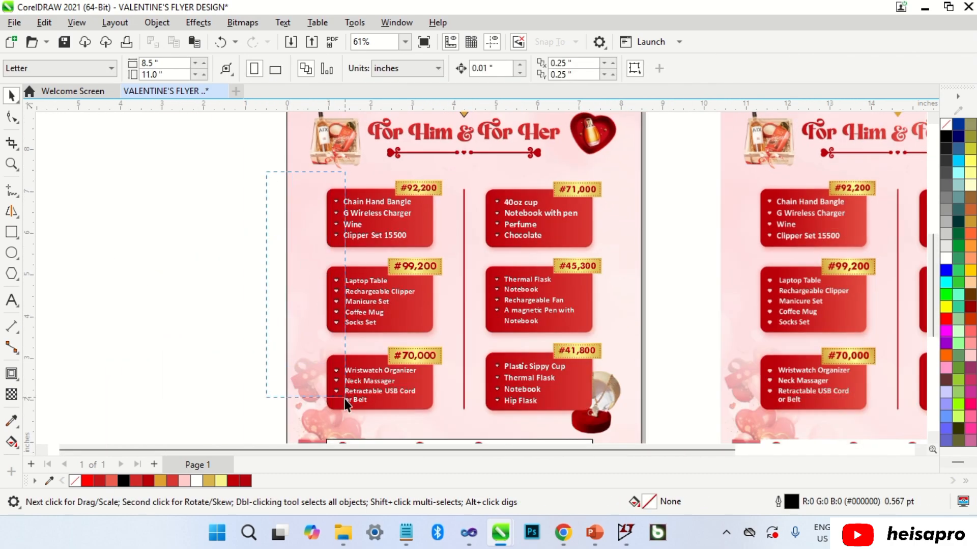
drag(344, 398, 344, 404)
key(ctrl+r)
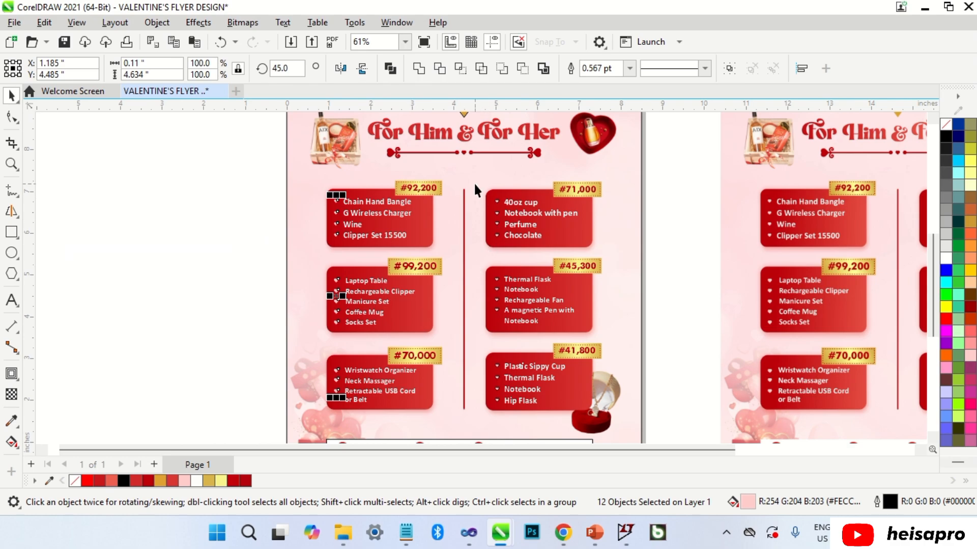
drag(472, 181, 504, 408)
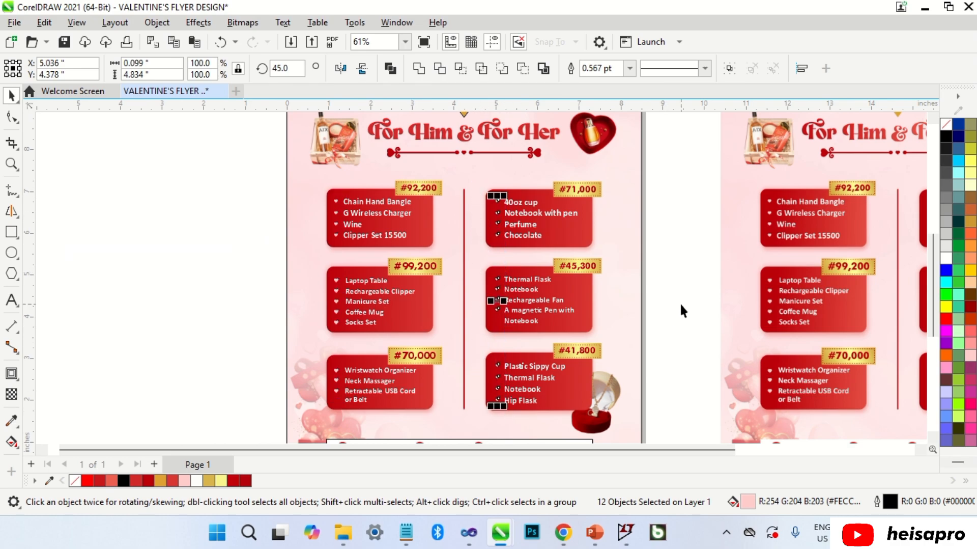
key(ctrl+r)
Remove the outlines from the gold triangle under PACKAGES and the contact bar rectangle.
click(681, 301)
scroll(521, 169, down, 1)
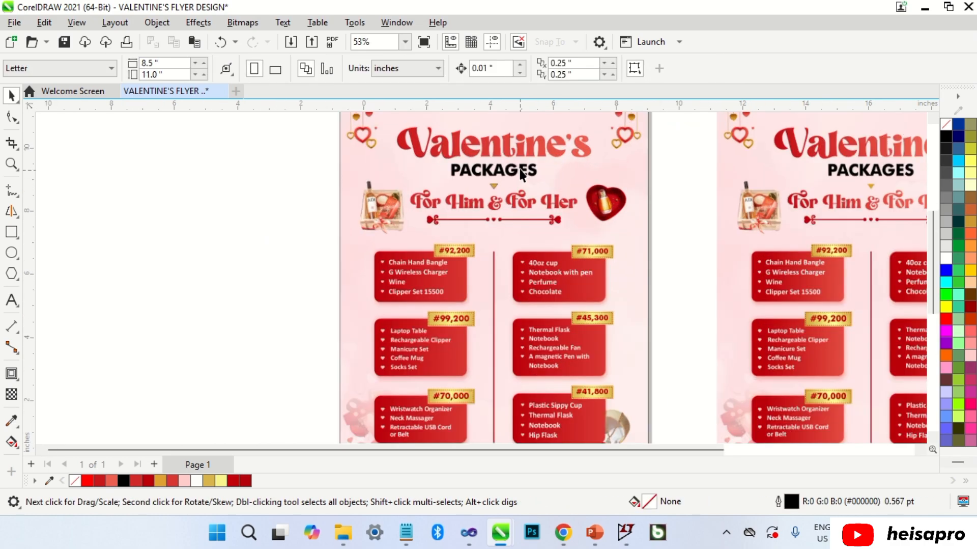
scroll(475, 191, up, 2)
click(478, 193)
key(ctrl+r)
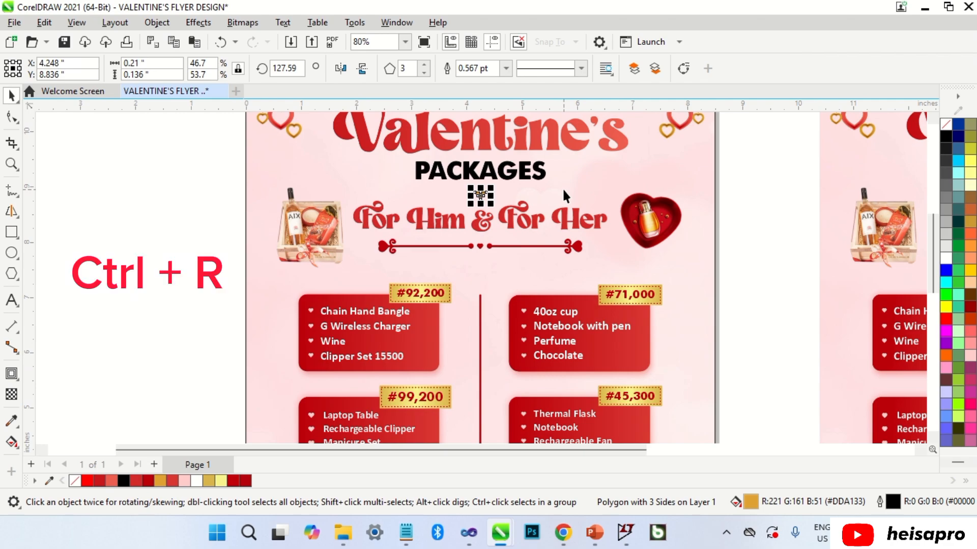
click(728, 191)
scroll(524, 190, down, 2)
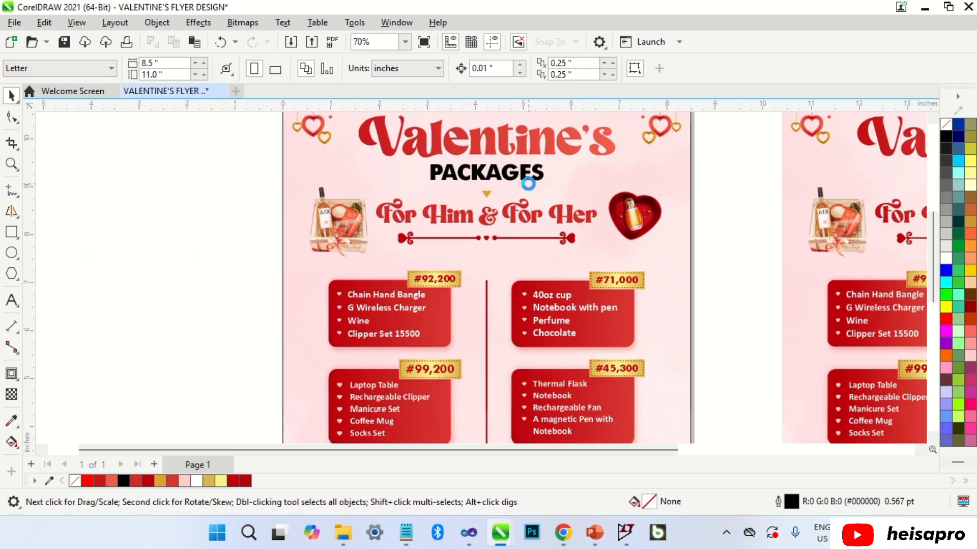
click(607, 367)
key(ctrl+r)
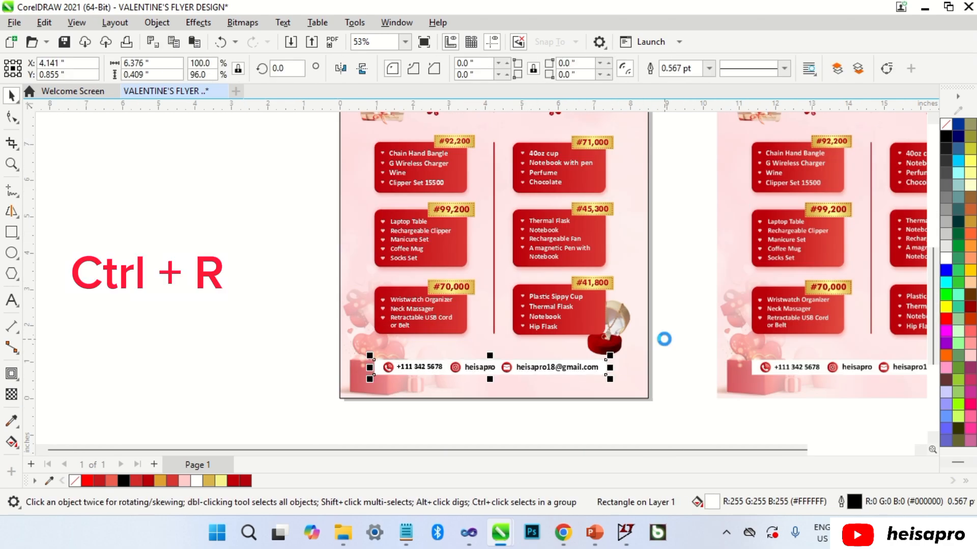
click(677, 341)
scroll(677, 340, down, 3)
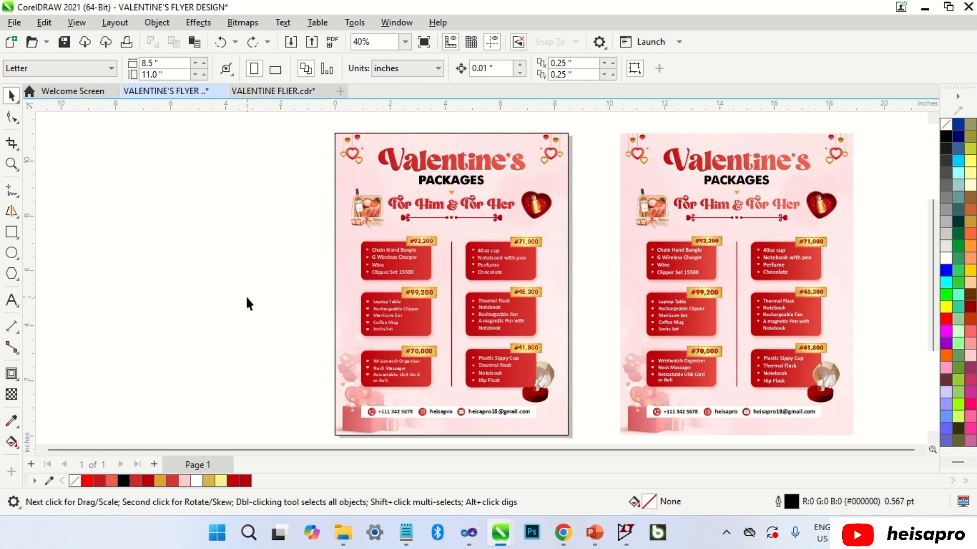
Import the necklace, PERFUME and wine photos together and place each on the canvas.
right_click(246, 296)
click(285, 376)
click(393, 168)
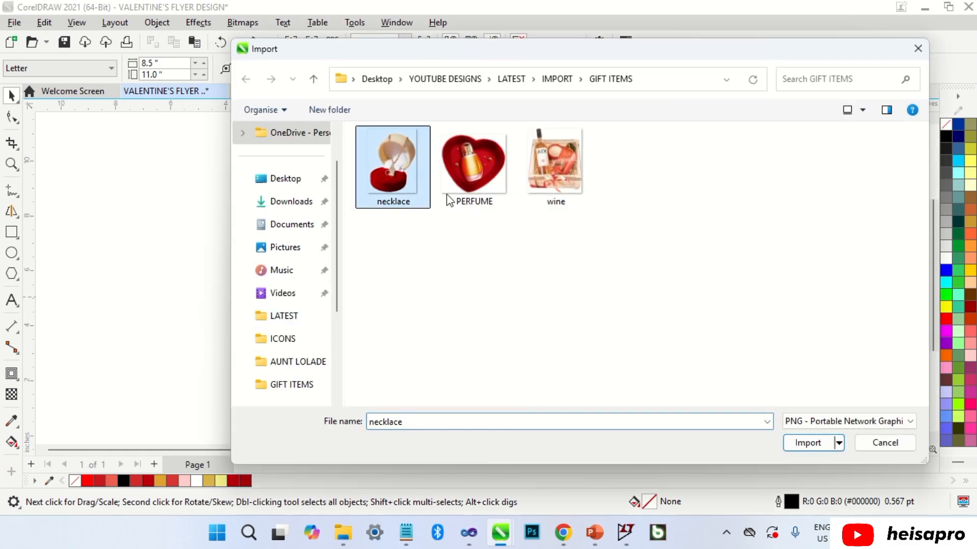
shift+click(576, 213)
click(809, 442)
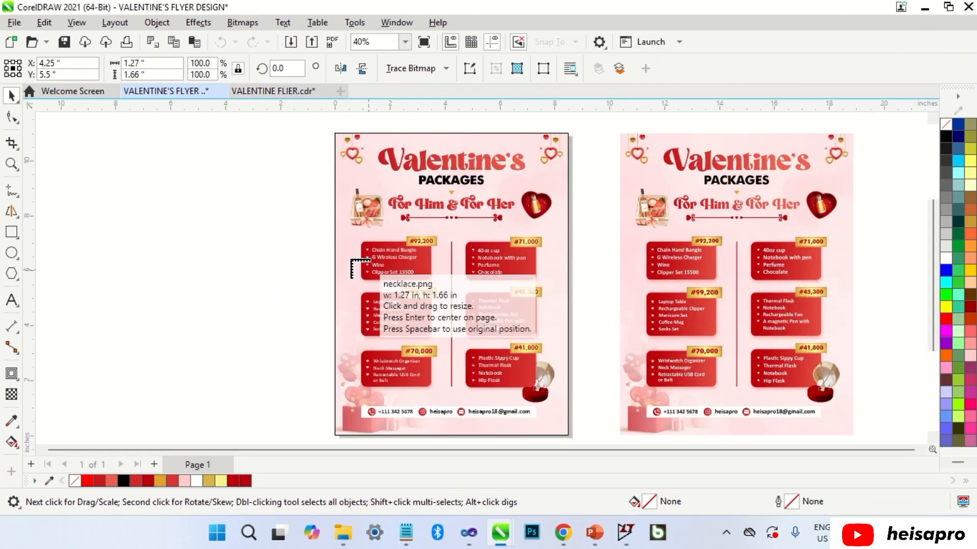
click(178, 194)
click(149, 278)
drag(225, 279, 286, 390)
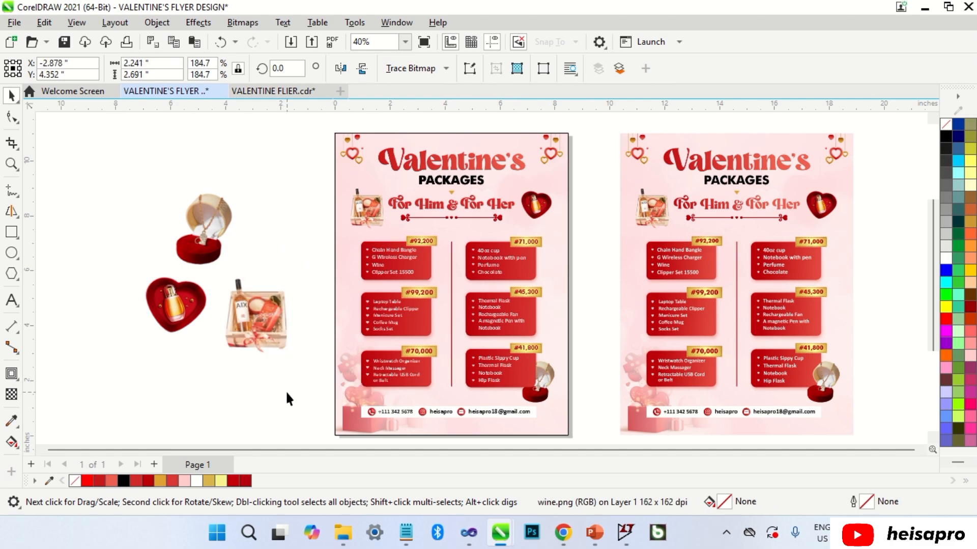
click(285, 390)
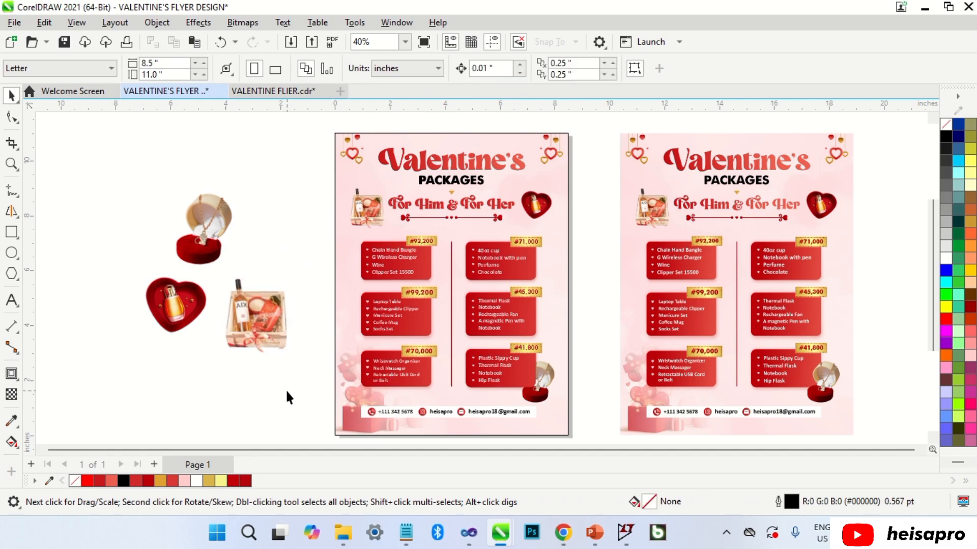
Move the wine crate image to the flyer's top-left corner and resize it to fit.
drag(255, 321, 368, 221)
scroll(382, 173, up, 1)
scroll(425, 169, up, 1)
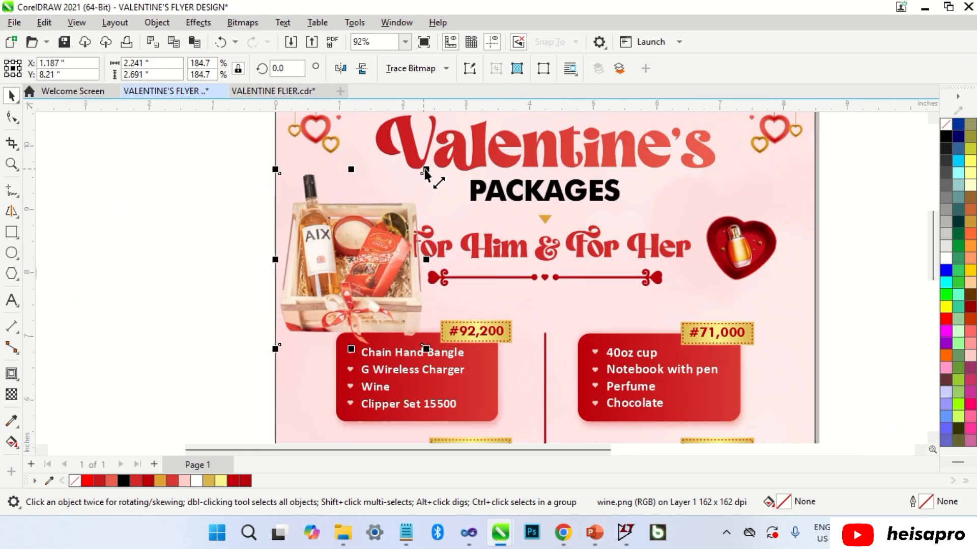
drag(424, 169, 404, 201)
scroll(371, 239, up, 2)
drag(372, 240, 355, 228)
drag(396, 351, 415, 370)
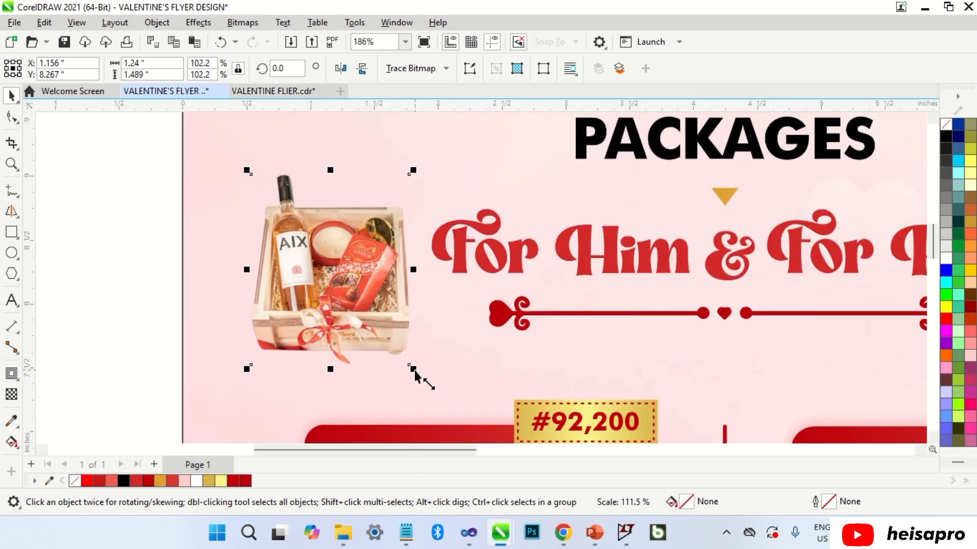
scroll(304, 224, up, 2)
drag(305, 227, 306, 226)
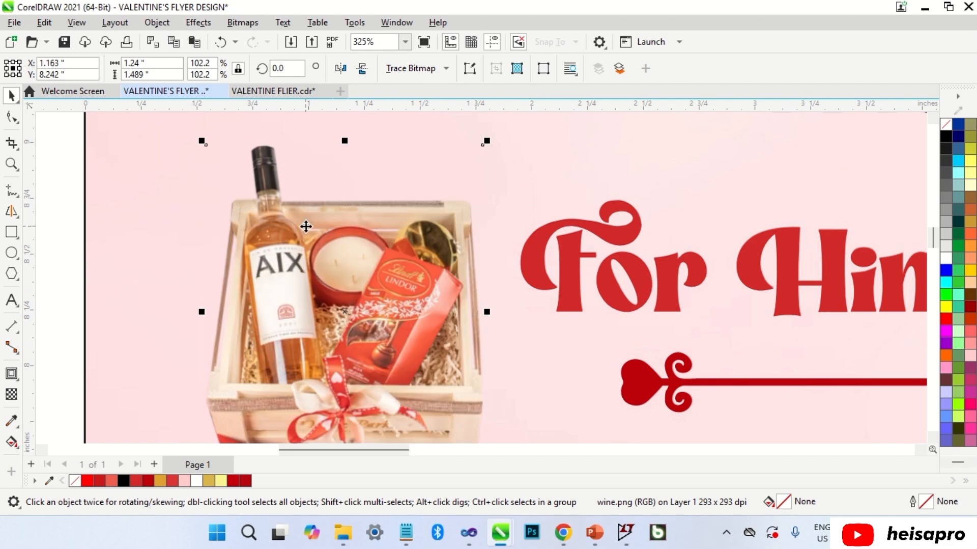
scroll(307, 231, down, 6)
Place the perfume heart, about one inch wide, beside the For Her title.
click(276, 243)
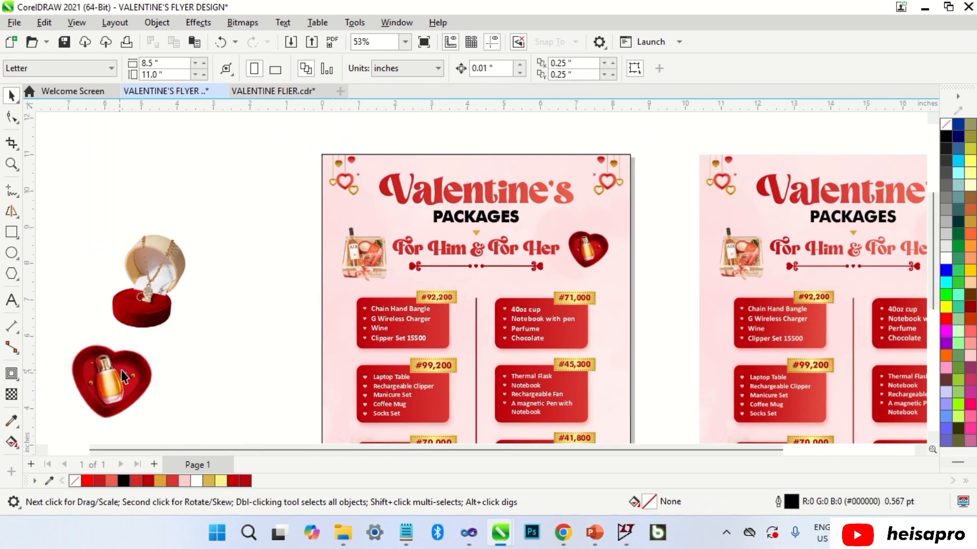
drag(121, 369, 603, 241)
scroll(620, 234, up, 4)
drag(689, 172, 561, 253)
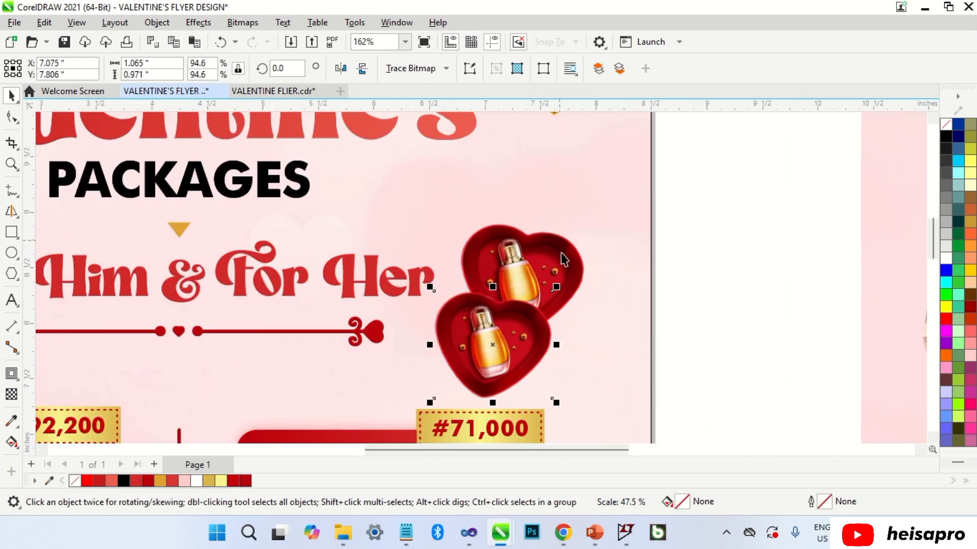
scroll(520, 316, up, 1)
drag(520, 317, 552, 247)
drag(588, 216, 605, 204)
scroll(542, 247, up, 2)
scroll(583, 215, down, 10)
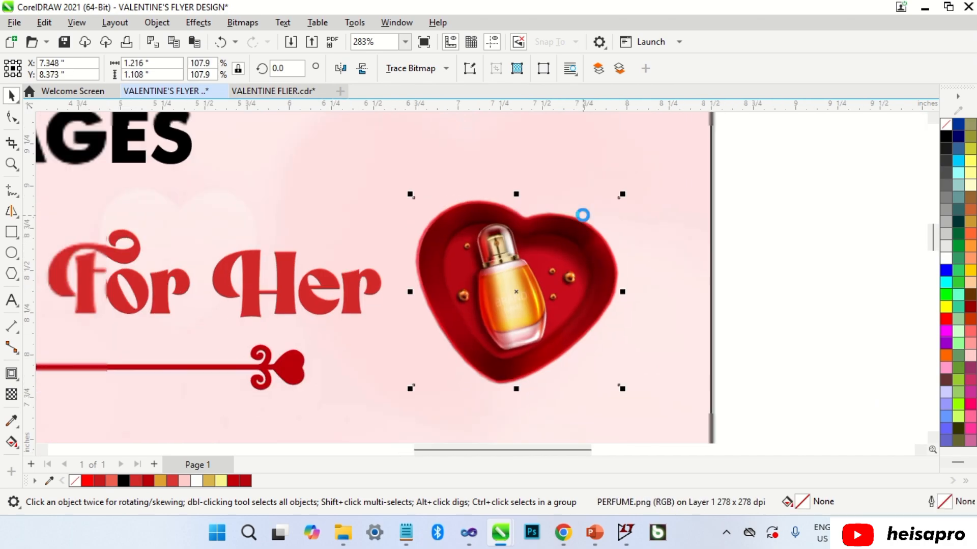
click(656, 205)
scroll(538, 202, down, 4)
Resize the necklace photo and position it beside the Hip Flask card at bottom right.
drag(225, 262, 546, 407)
scroll(560, 420, up, 8)
drag(618, 159, 542, 255)
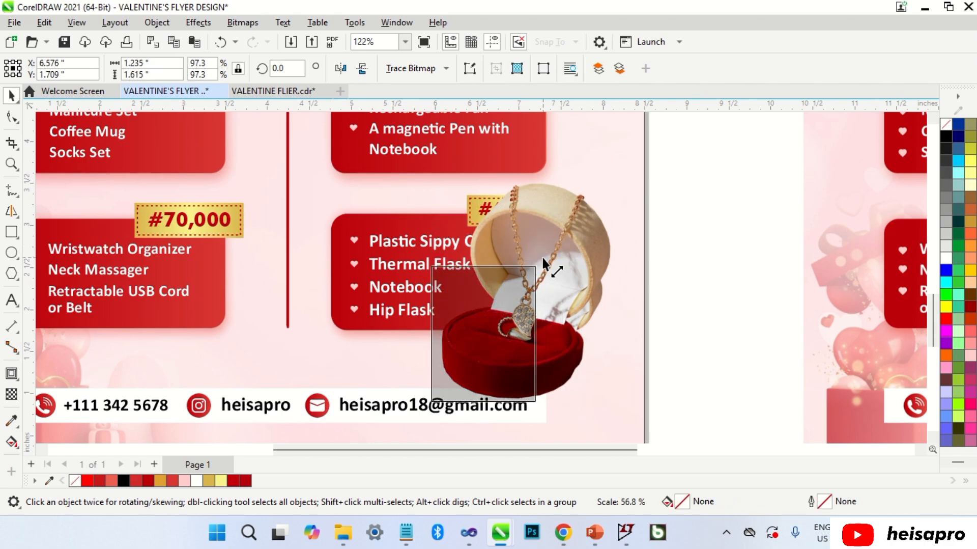
drag(518, 294, 589, 279)
scroll(592, 284, up, 2)
scroll(591, 284, up, 2)
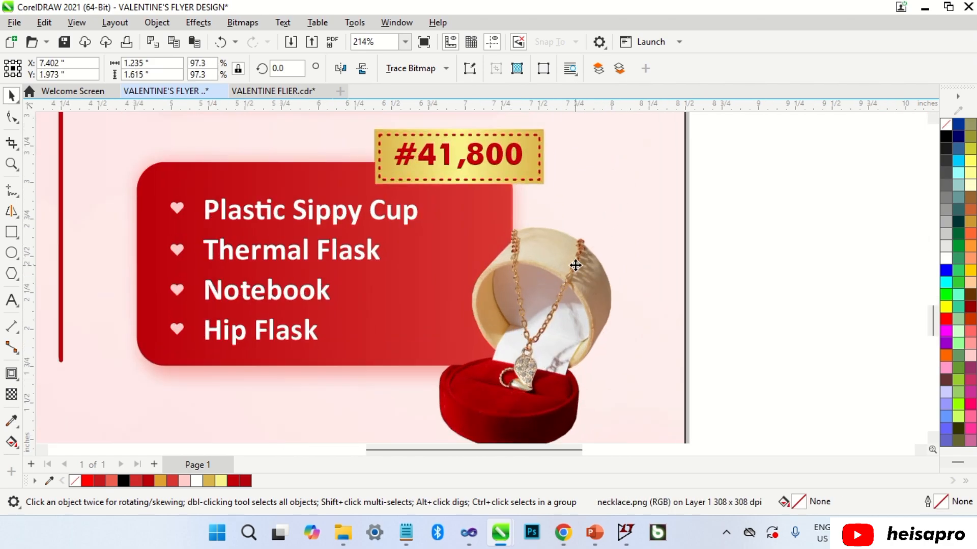
drag(428, 207, 409, 191)
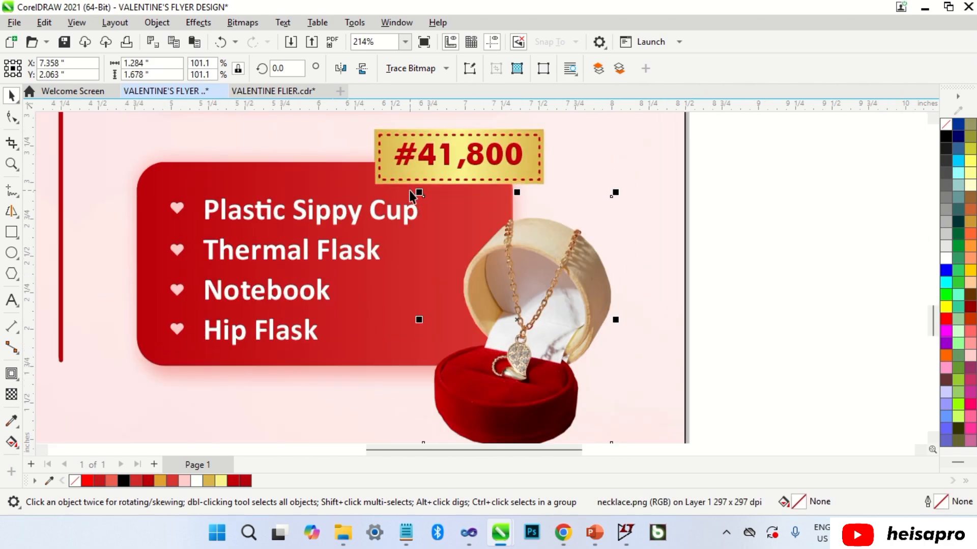
scroll(603, 411, down, 2)
scroll(596, 381, up, 3)
mouse_move(594, 381)
mouse_down()
mouse_move(609, 399)
mouse_move(599, 387)
mouse_up()
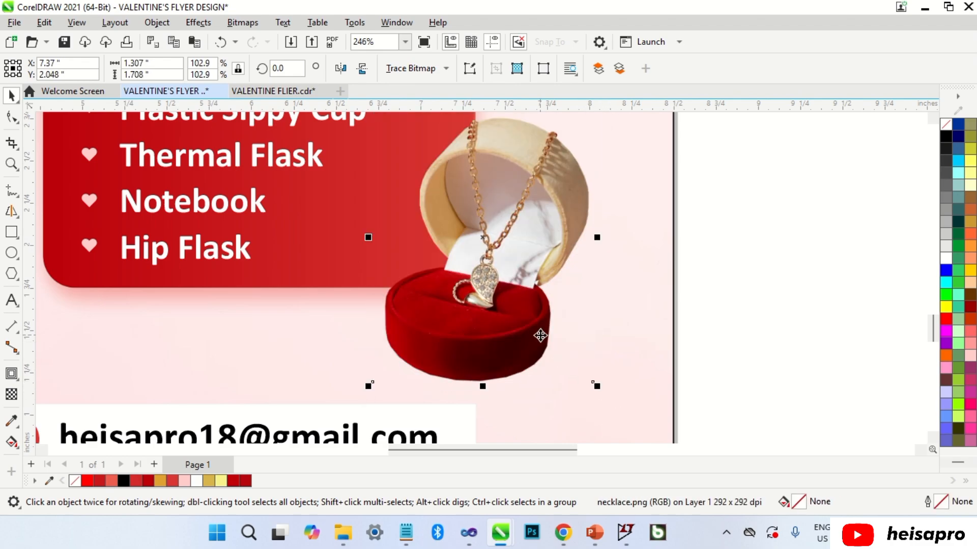
mouse_move(540, 335)
mouse_down()
mouse_move(545, 348)
mouse_move(543, 339)
mouse_up()
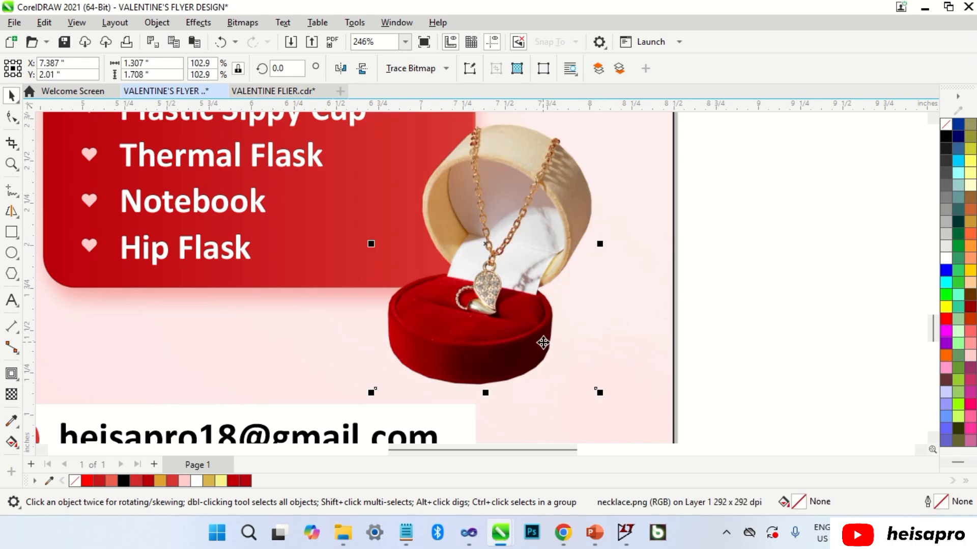
click(718, 305)
scroll(563, 349, down, 4)
scroll(564, 352, down, 2)
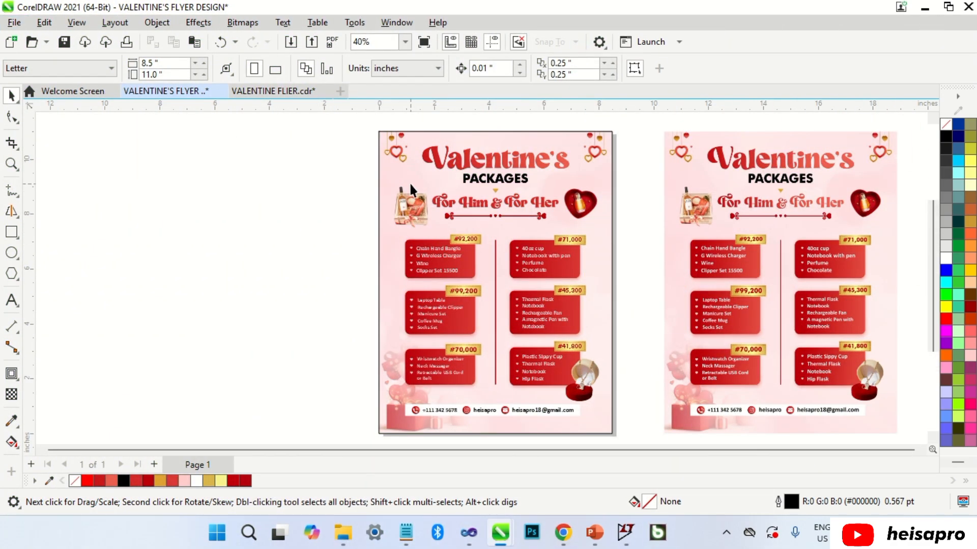
Delete the pink VALENTINE FLYER 01.jpg background from the left flyer and start an import.
click(415, 181)
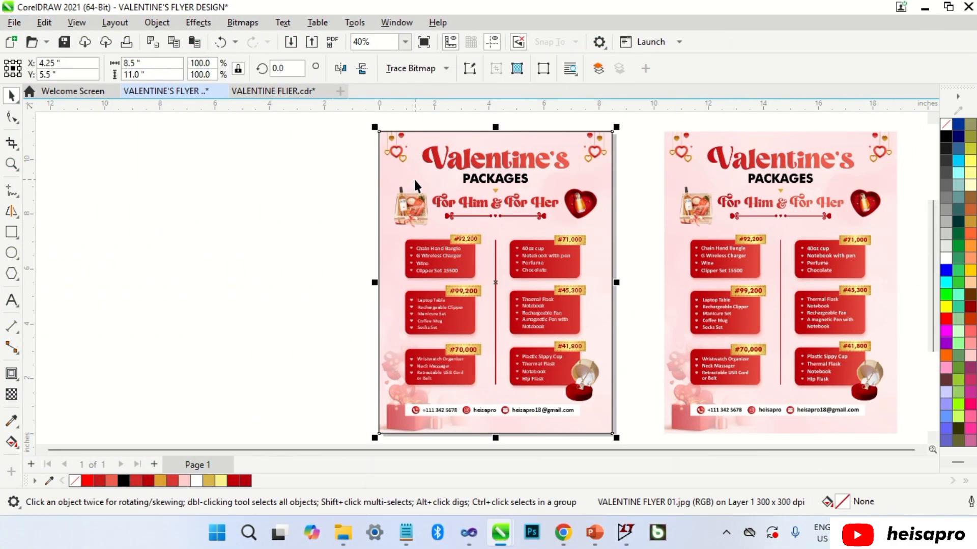
key(Delete)
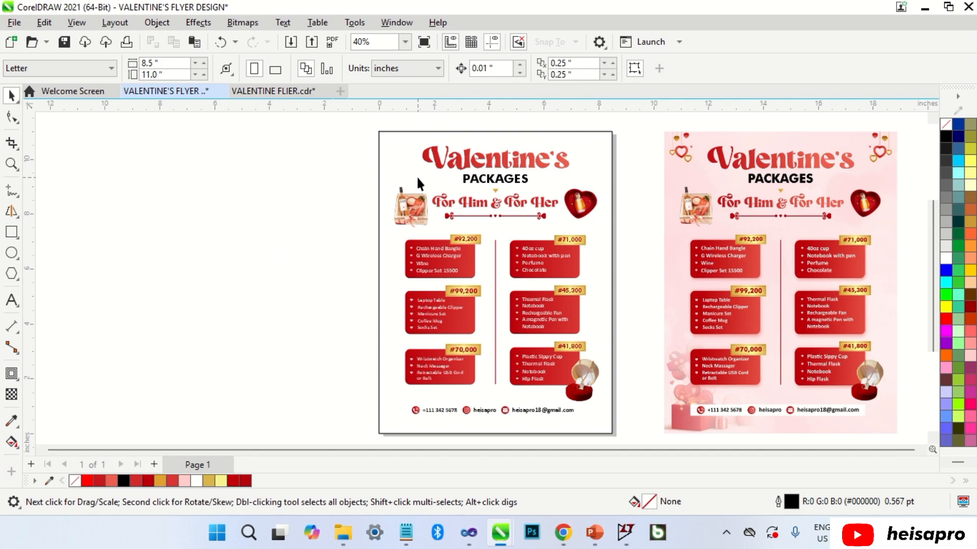
right_click(230, 210)
click(271, 288)
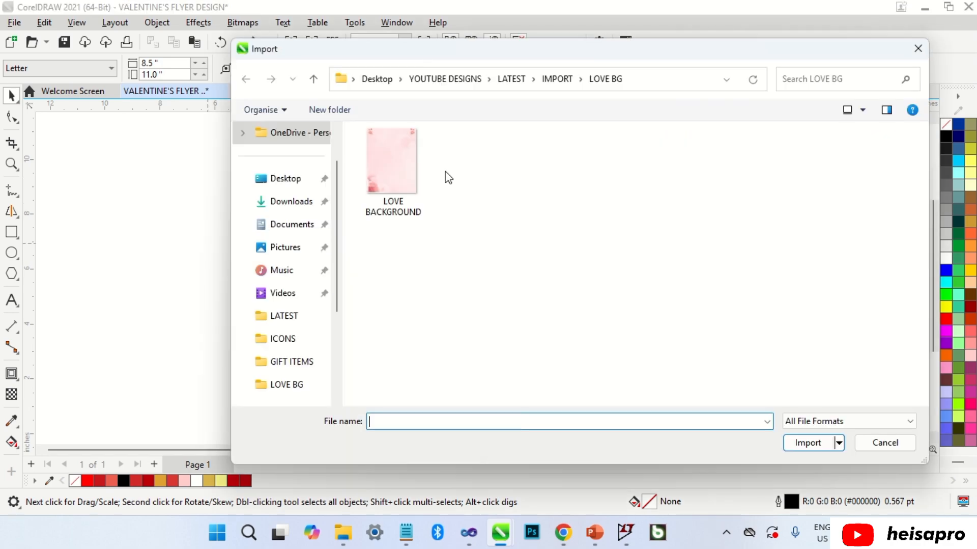
Import LOVE BACKGROUND.jpg and PowerClip it inside the left flyer frame.
double_click(392, 170)
click(93, 142)
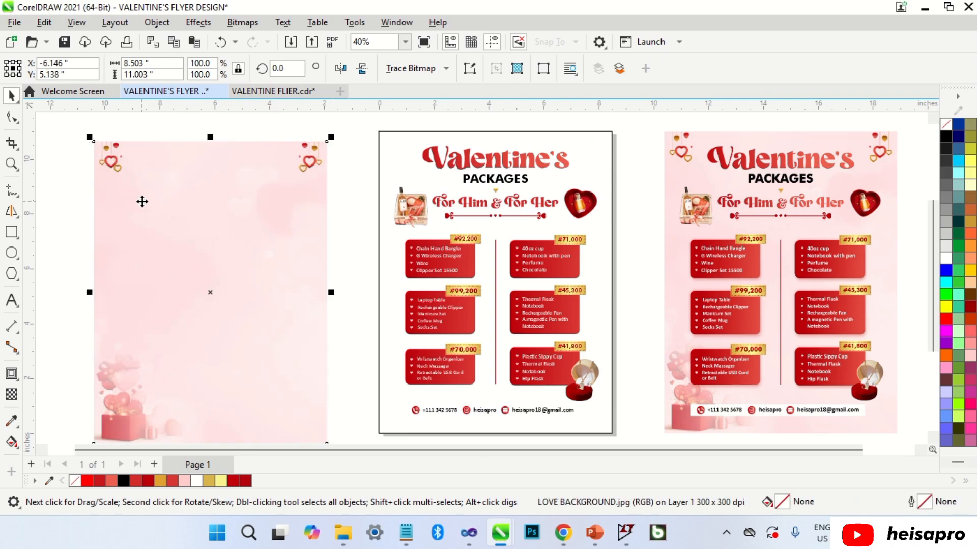
drag(142, 201, 396, 166)
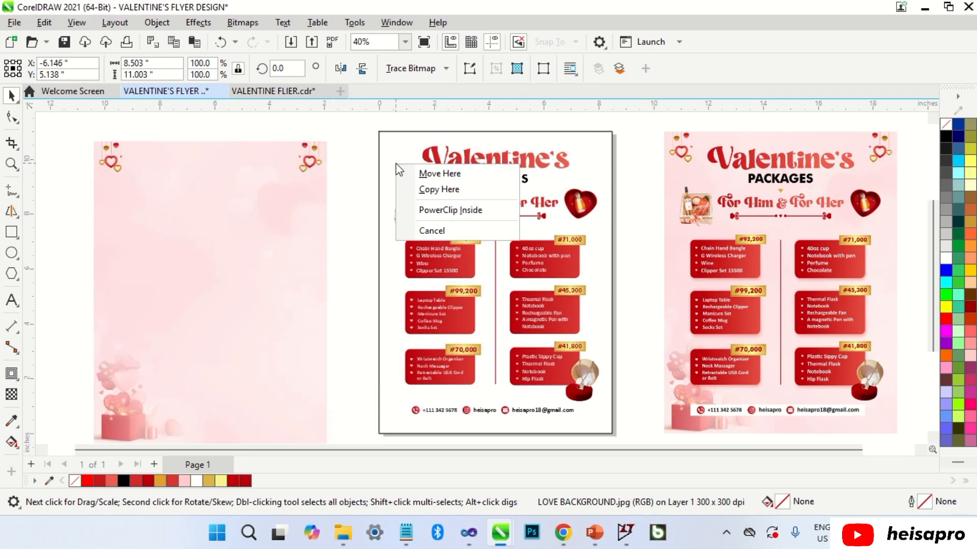
click(438, 211)
Centre the clipped background on the page, finish editing, and fit both flyers in view.
click(70, 128)
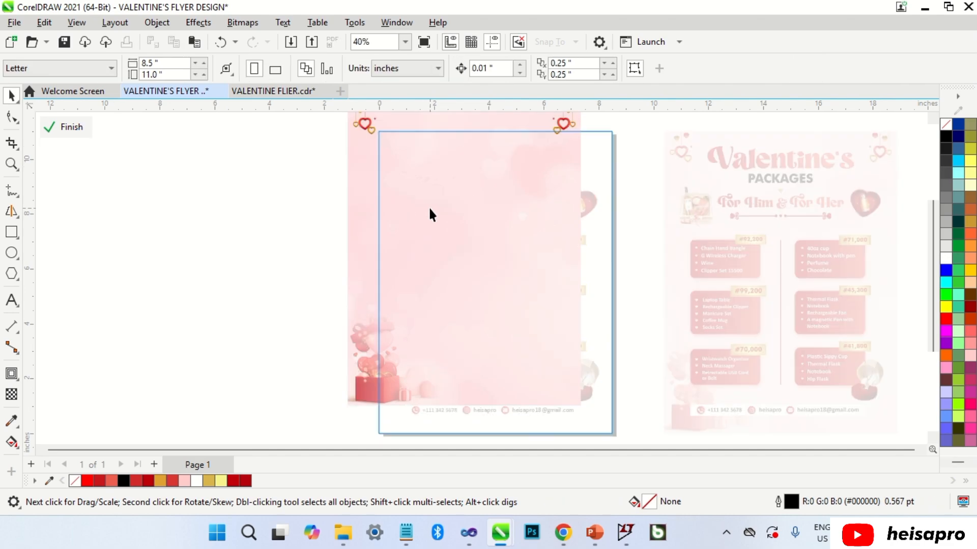
click(429, 209)
key(p)
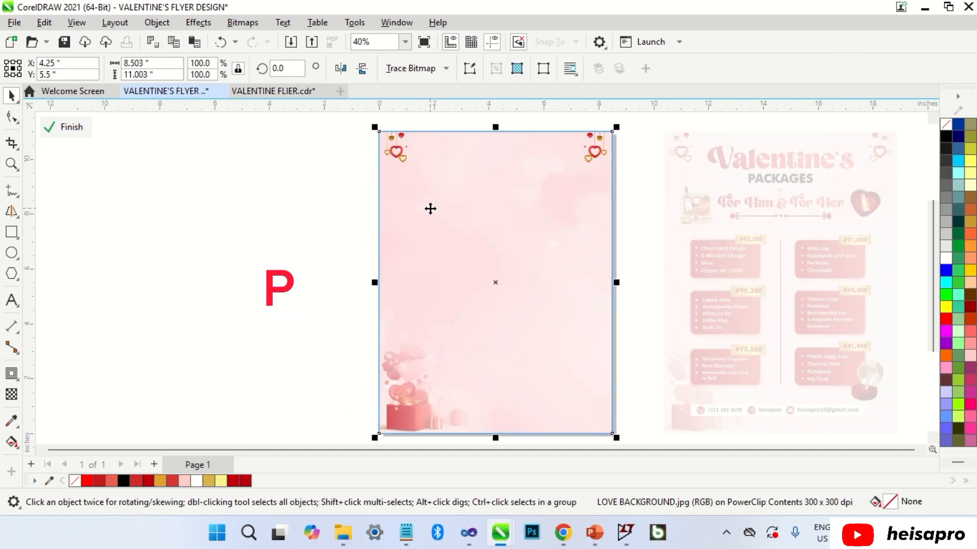
click(273, 232)
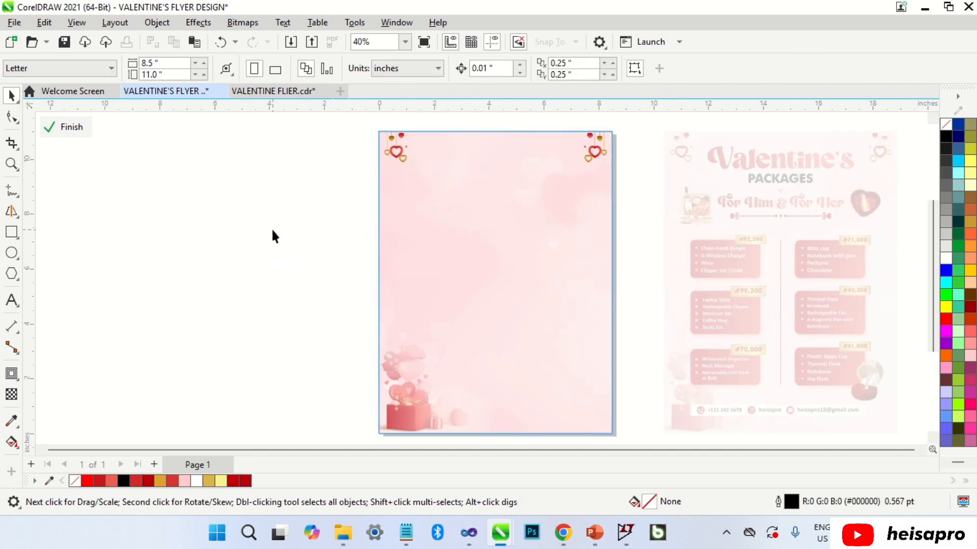
click(65, 127)
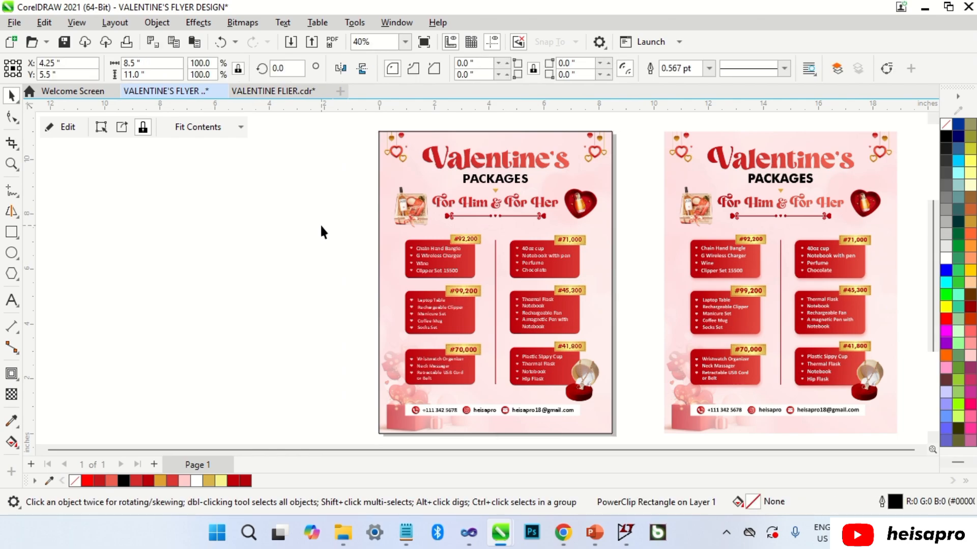
click(321, 227)
click(603, 261)
click(643, 216)
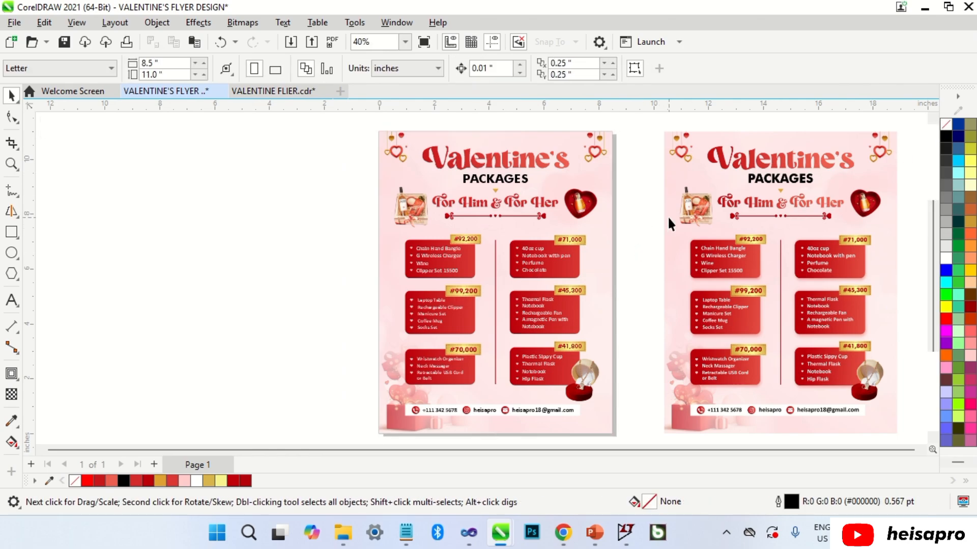
key(F4)
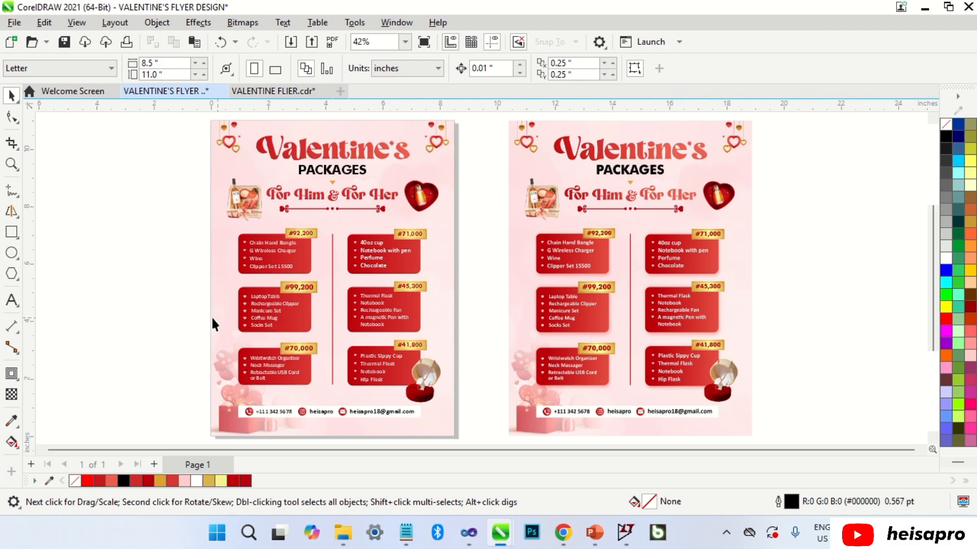
click(310, 260)
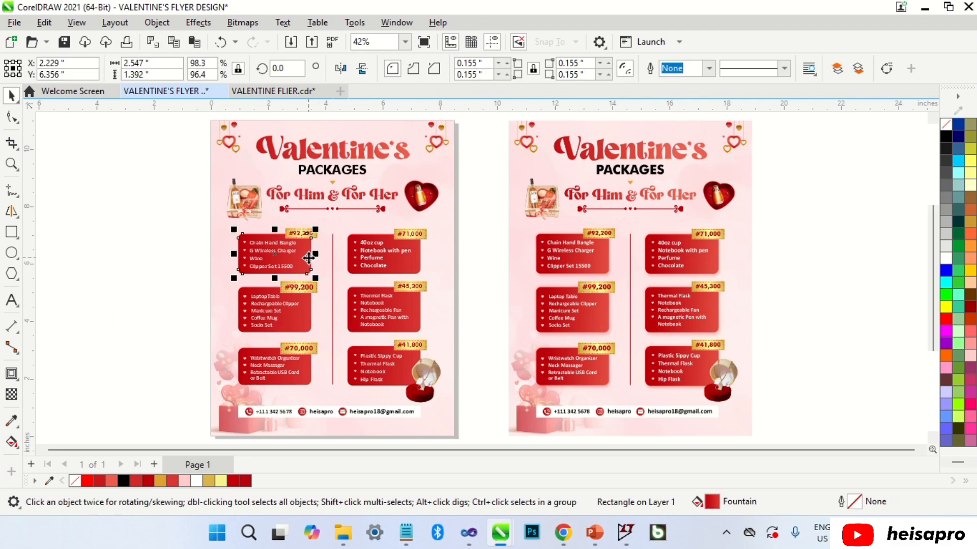
Give the #92,200 Chain Hand Bangle box a drop shadow and colour the shadow red.
click(18, 379)
click(54, 373)
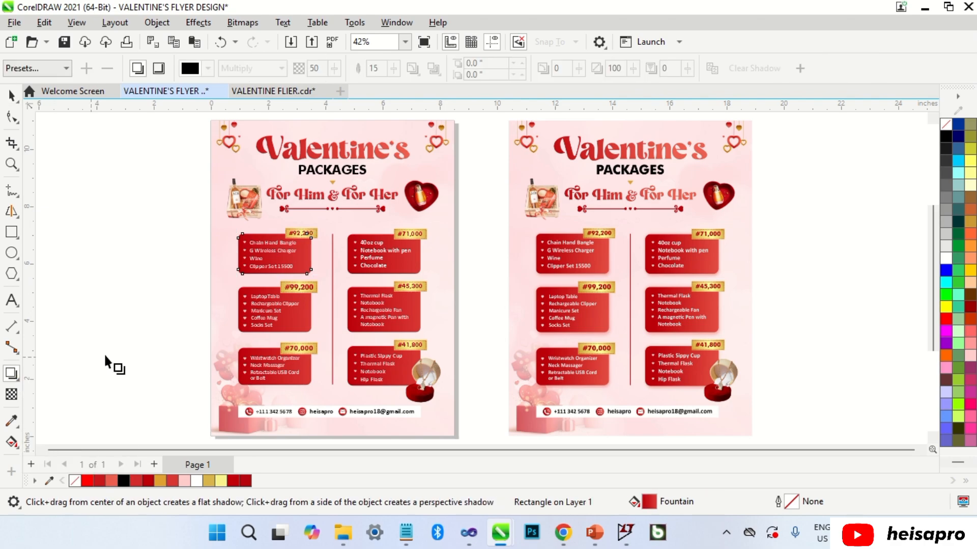
drag(264, 234, 271, 275)
scroll(273, 276, up, 3)
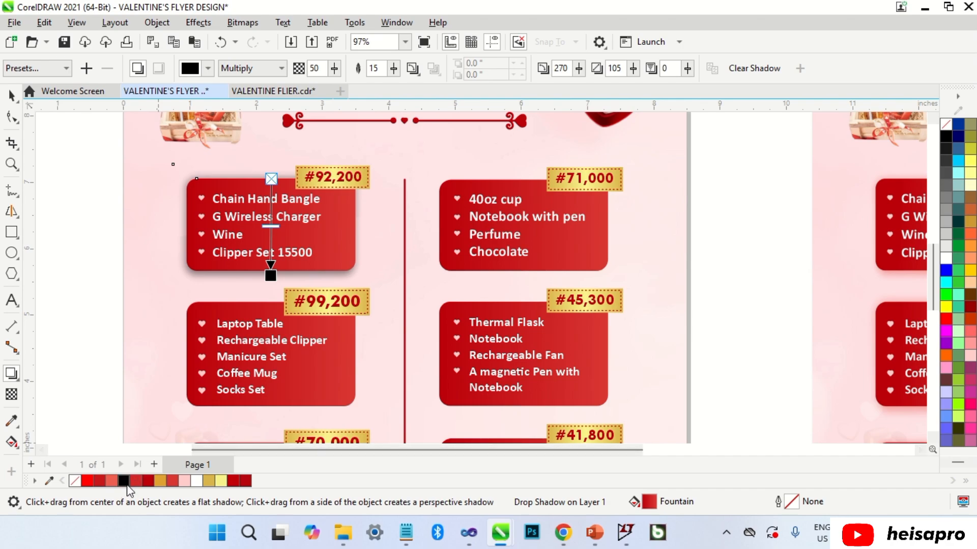
drag(269, 279, 274, 276)
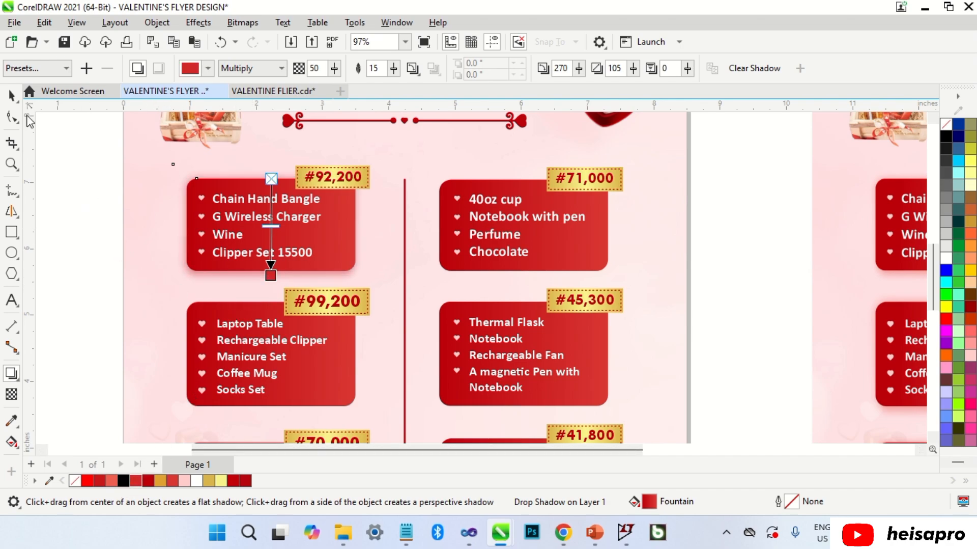
click(11, 95)
click(79, 210)
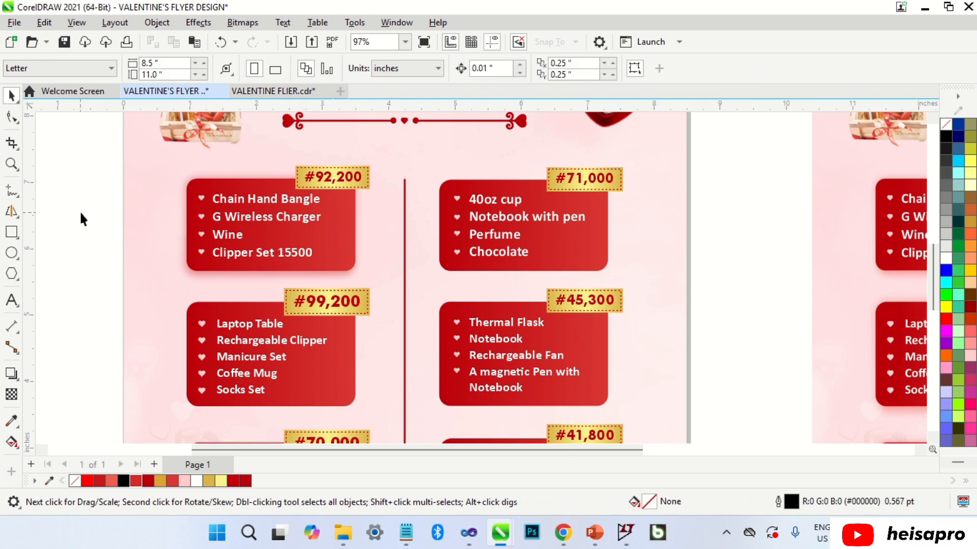
scroll(197, 231, down, 2)
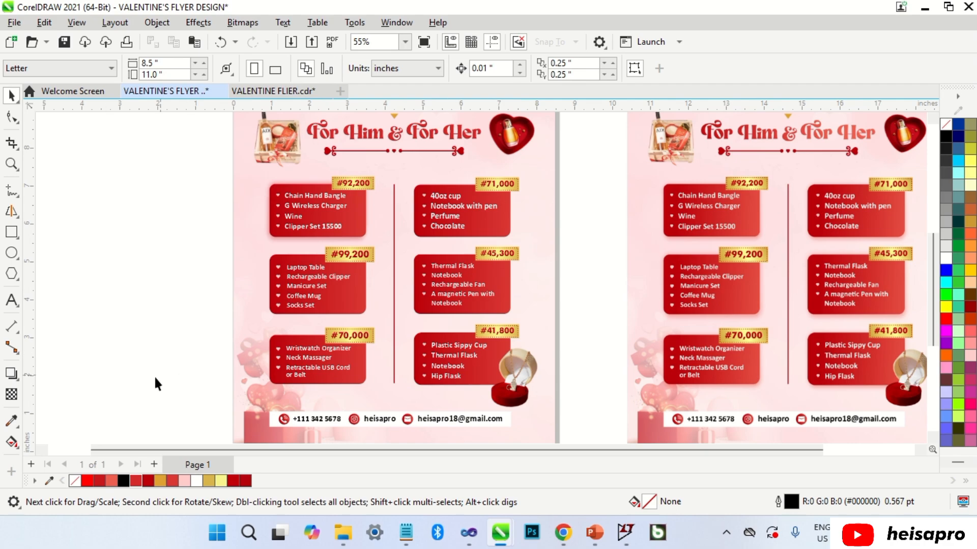
Set the Attributes Eyedropper to copy the Shadow effect and sample the #92,200 box.
click(18, 429)
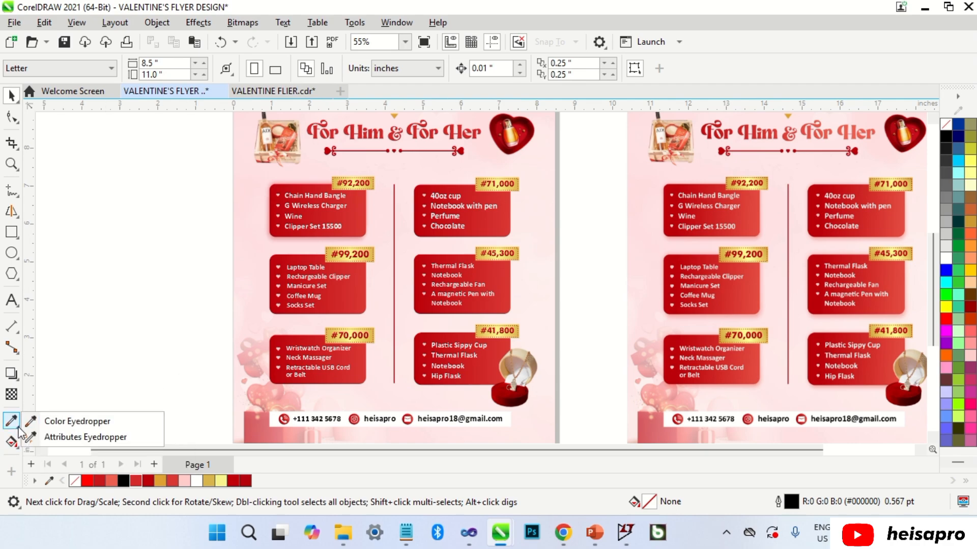
click(67, 437)
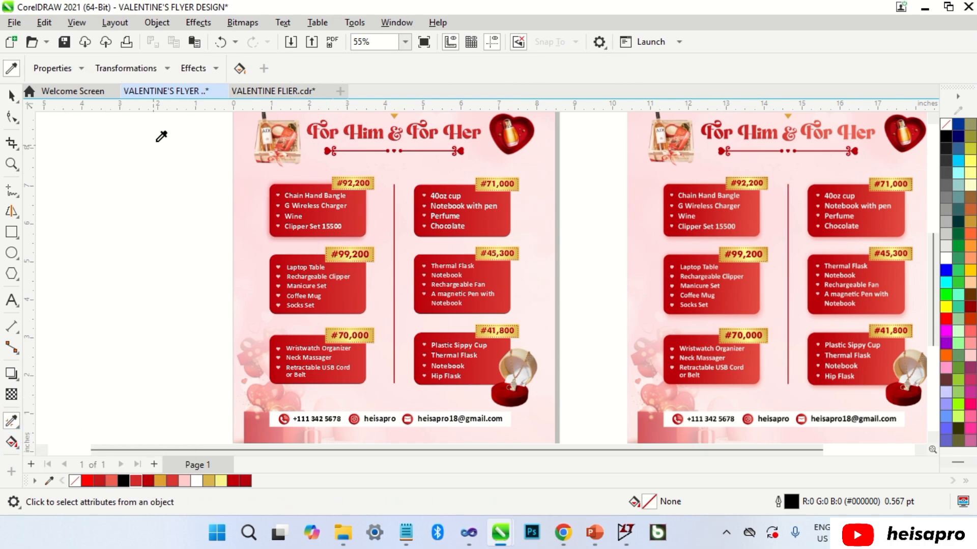
click(206, 70)
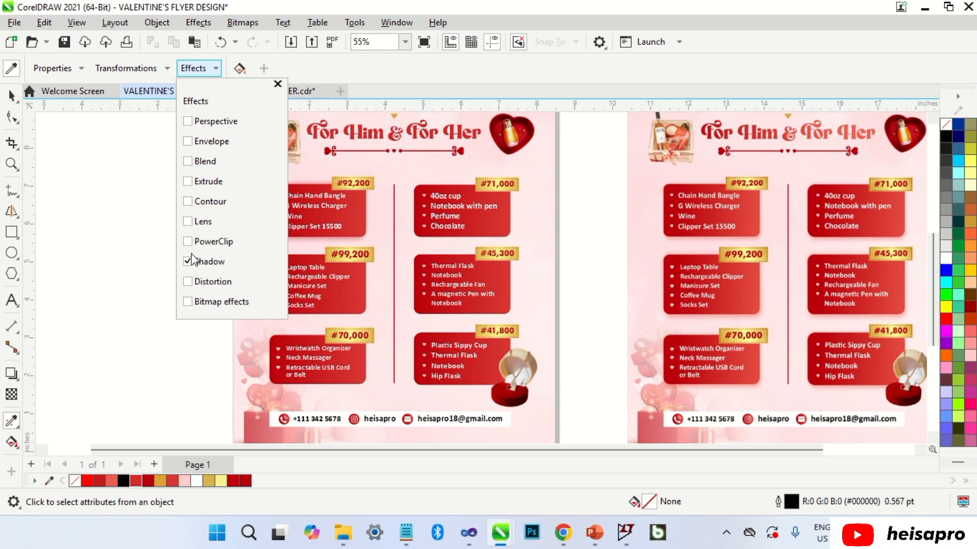
click(168, 260)
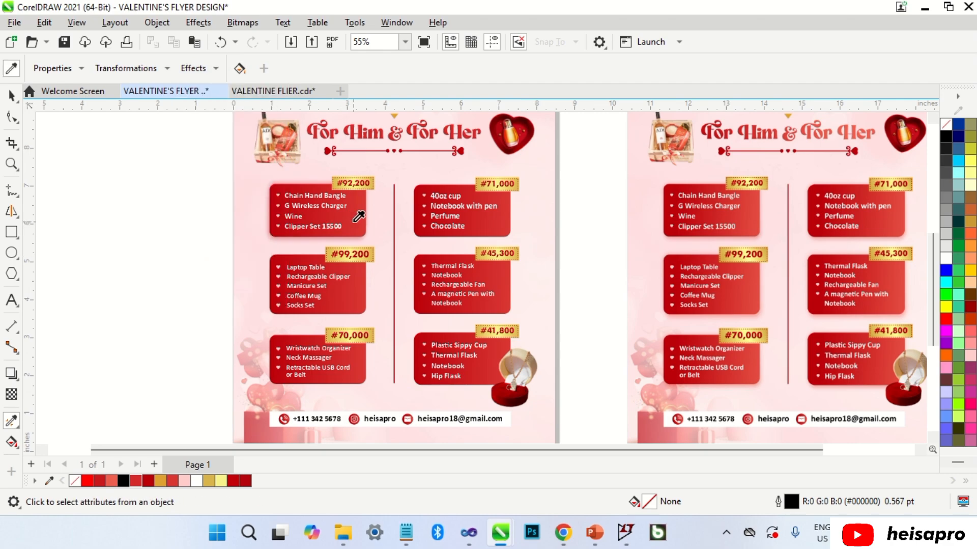
click(356, 219)
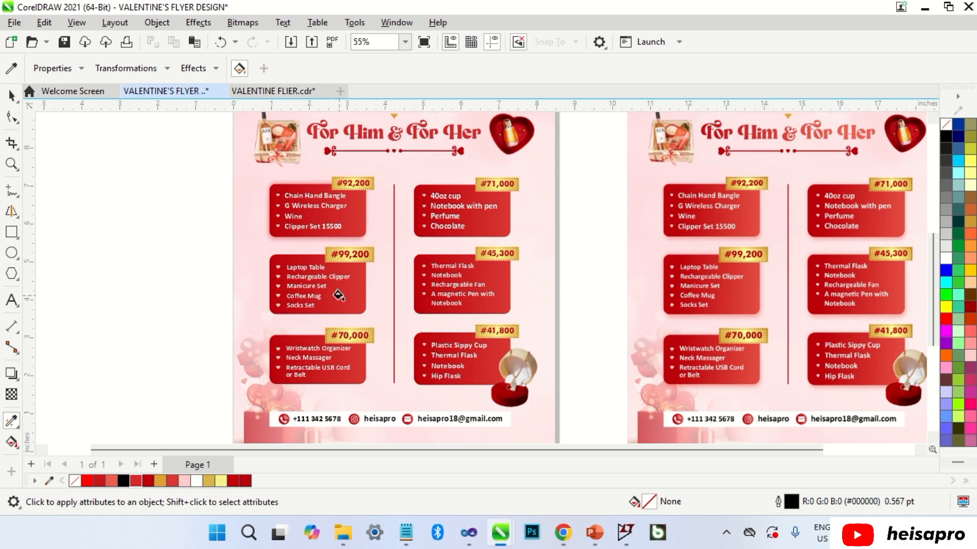
Apply the red shadow to the #99,200, #70,000, #41,800, #45,300 and #71,000 boxes.
click(339, 295)
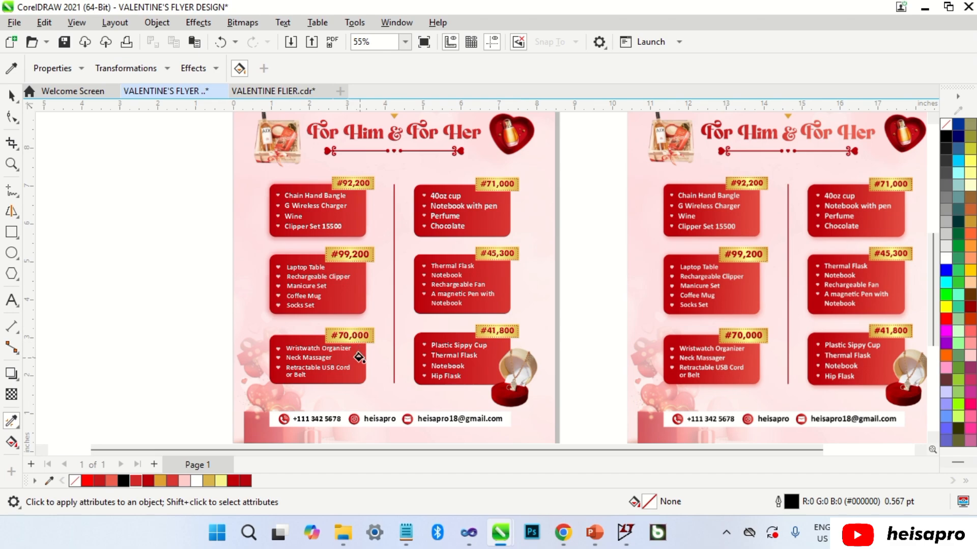
click(358, 356)
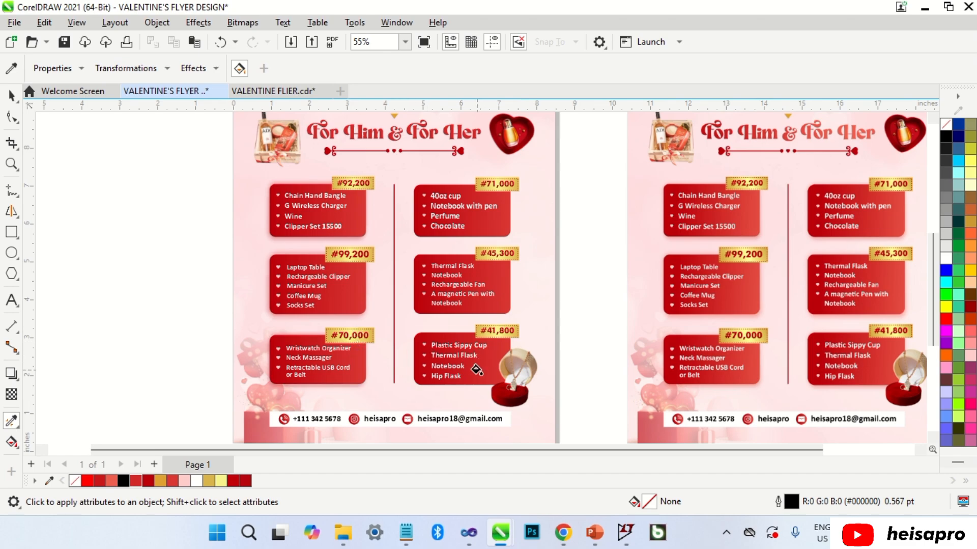
click(475, 368)
click(486, 303)
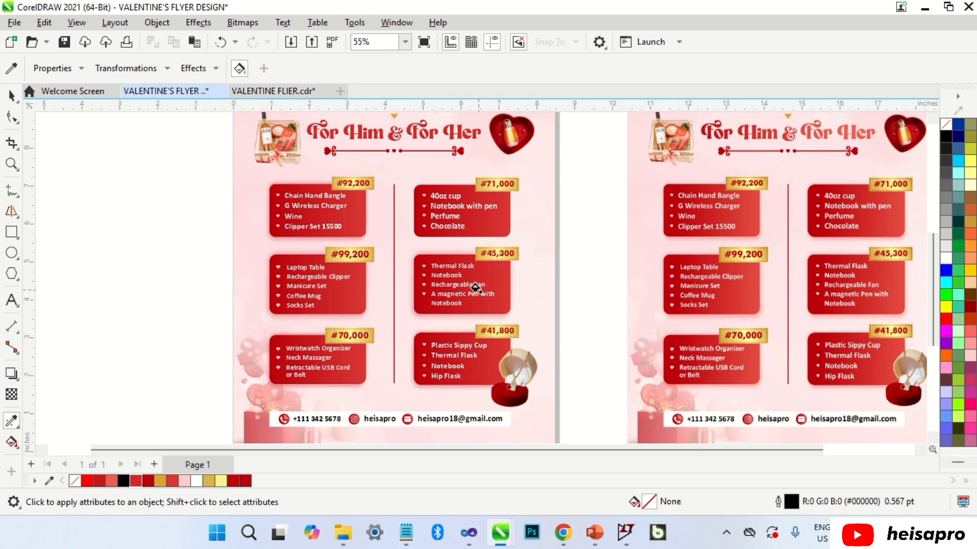
click(476, 229)
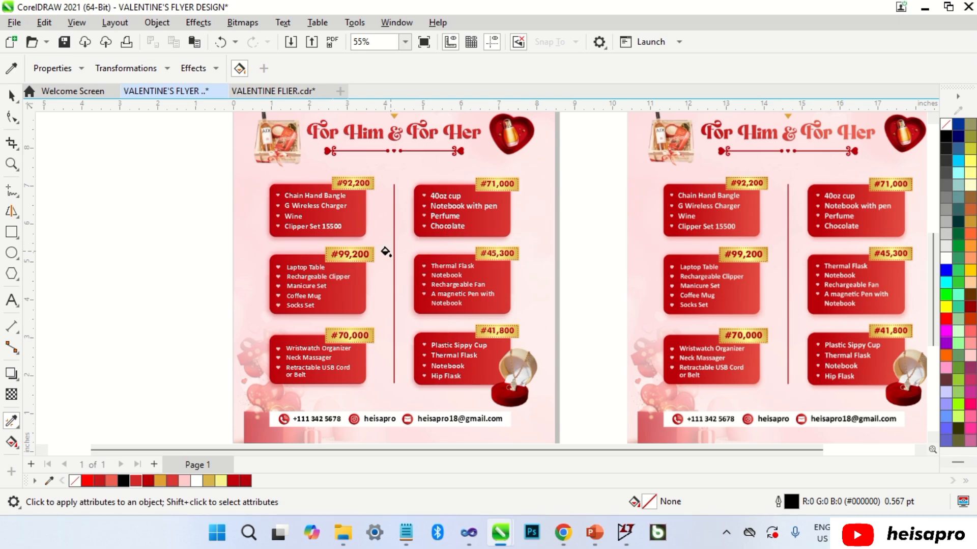
key(space)
scroll(209, 202, down, 2)
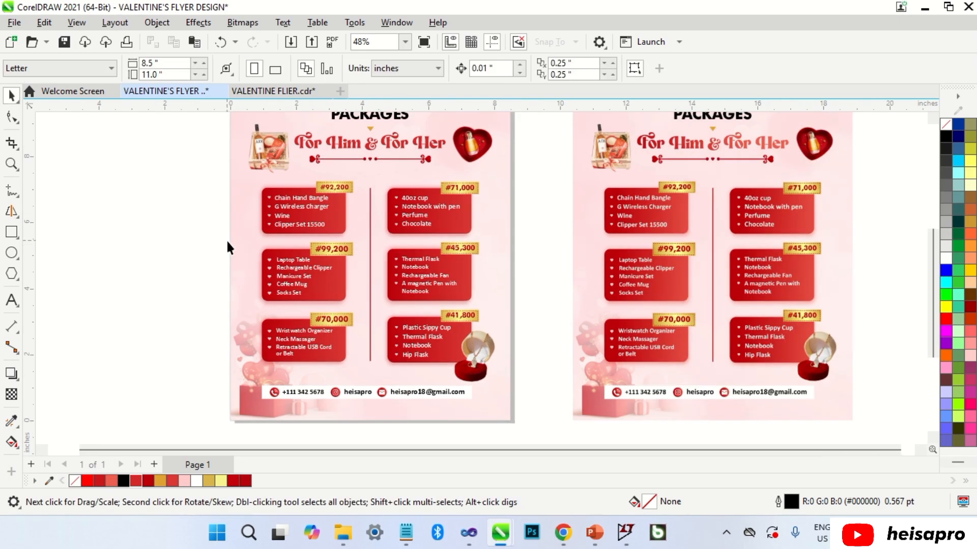